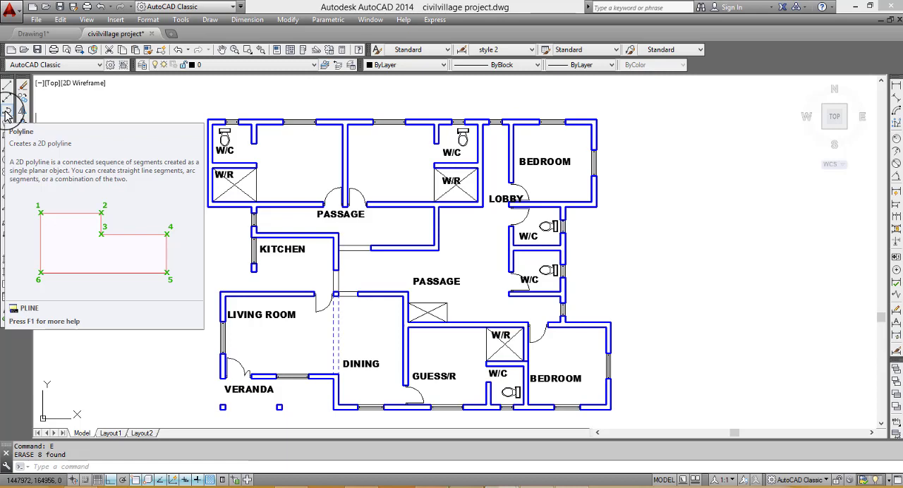
- Start a polyline at the plan's upper-left outer corner and trace the top wall and upper-right bedroom's outer walls to the adjoining W/C wall
{"action": "left_click", "coordinate": [7, 111]}
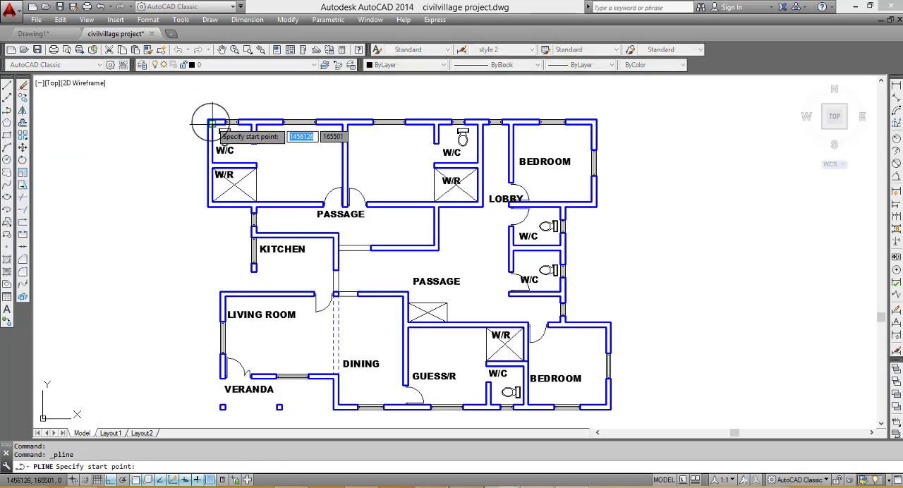
{"action": "scroll", "coordinate": [203, 118], "scroll_direction": "up", "scroll_amount": 2}
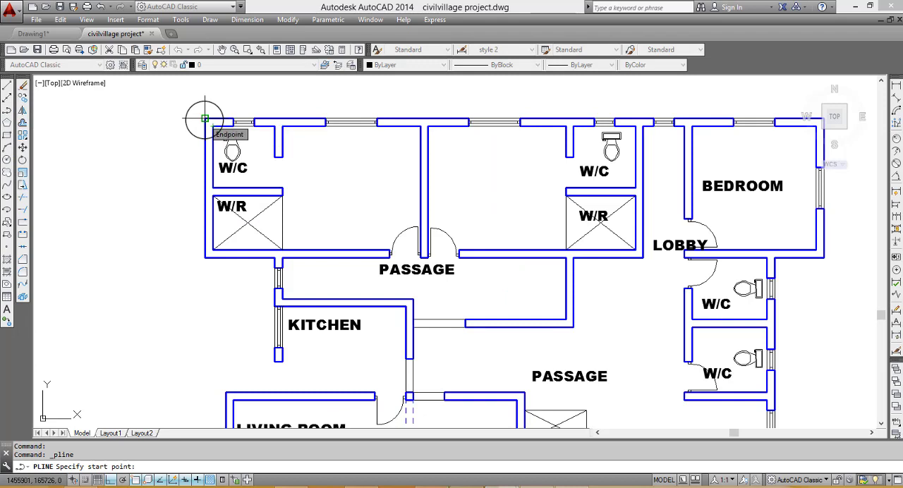
{"action": "left_click", "coordinate": [204, 118]}
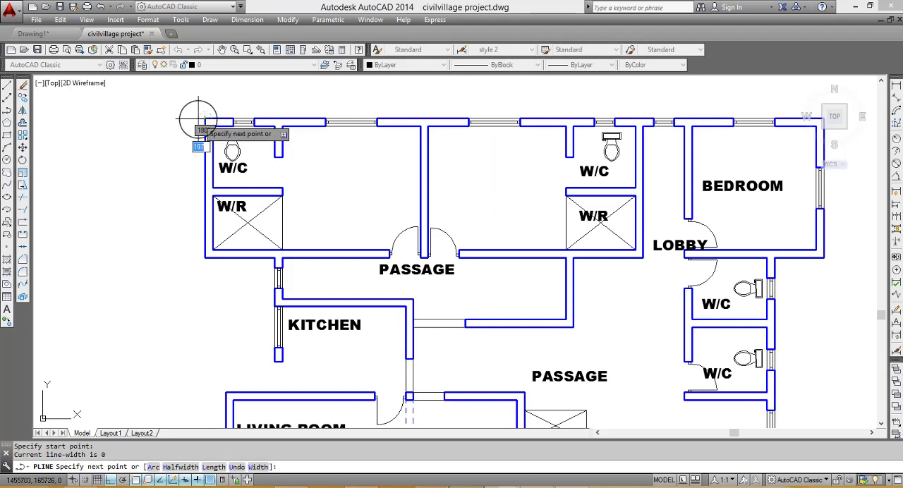
{"action": "scroll", "coordinate": [198, 117], "scroll_direction": "down", "scroll_amount": 3}
{"action": "scroll", "coordinate": [445, 116], "scroll_direction": "up", "scroll_amount": 4}
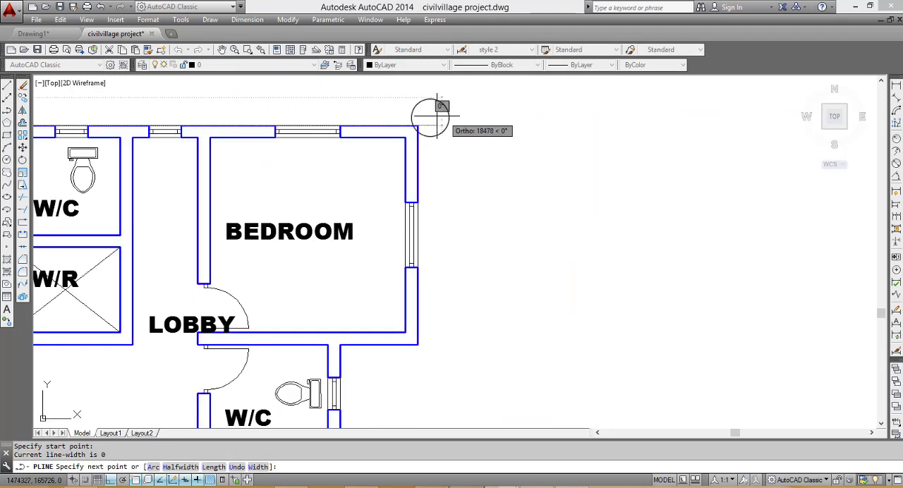
{"action": "left_click", "coordinate": [417, 125]}
{"action": "scroll", "coordinate": [417, 126], "scroll_direction": "down", "scroll_amount": 4}
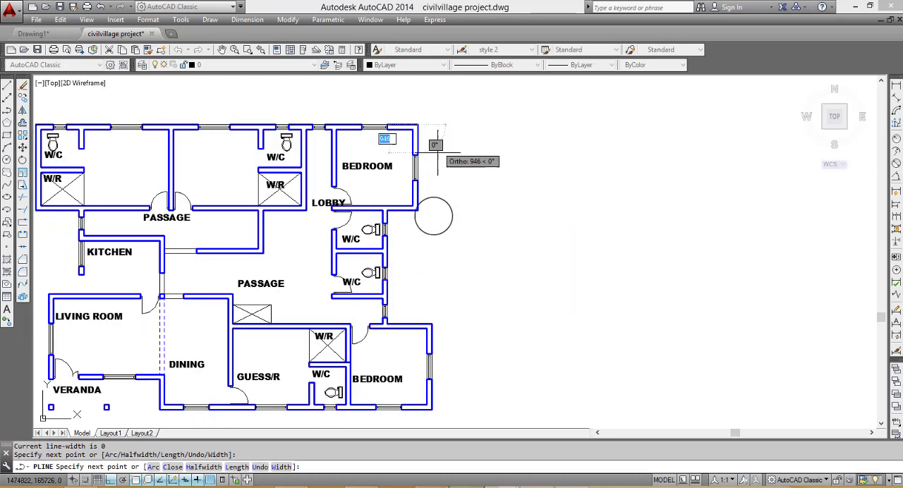
{"action": "scroll", "coordinate": [424, 217], "scroll_direction": "up", "scroll_amount": 4}
{"action": "left_click", "coordinate": [398, 196]}
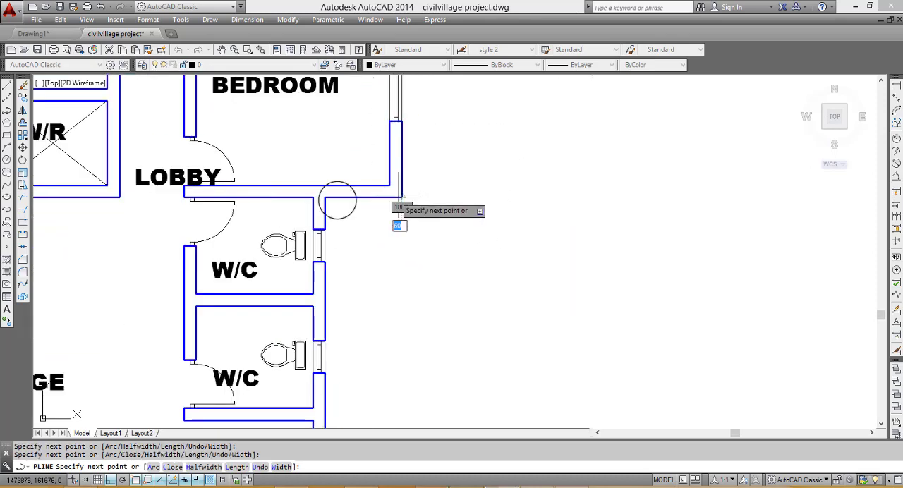
{"action": "left_click", "coordinate": [326, 197]}
- Continue the polyline down past the W/Cs, around the lower-right bedroom, and along the bottom edge to the veranda's outer corner column
{"action": "scroll", "coordinate": [344, 163], "scroll_direction": "down", "scroll_amount": 5}
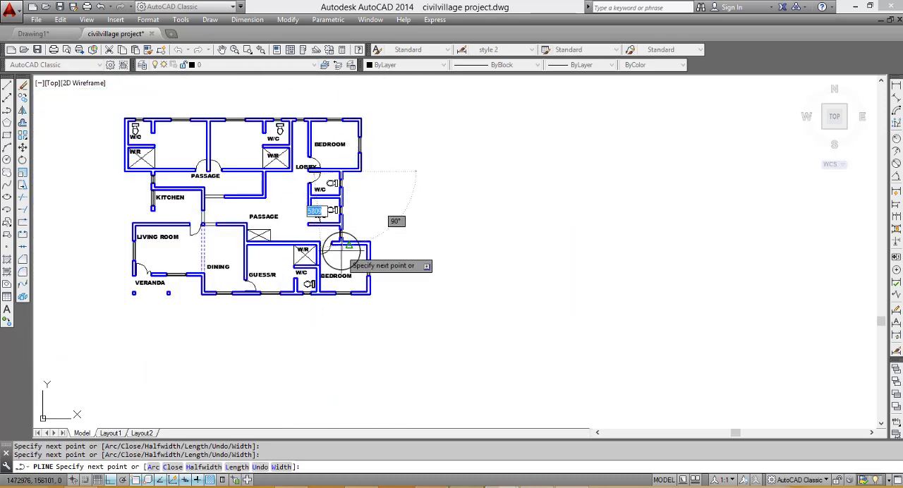
{"action": "scroll", "coordinate": [342, 251], "scroll_direction": "up", "scroll_amount": 5}
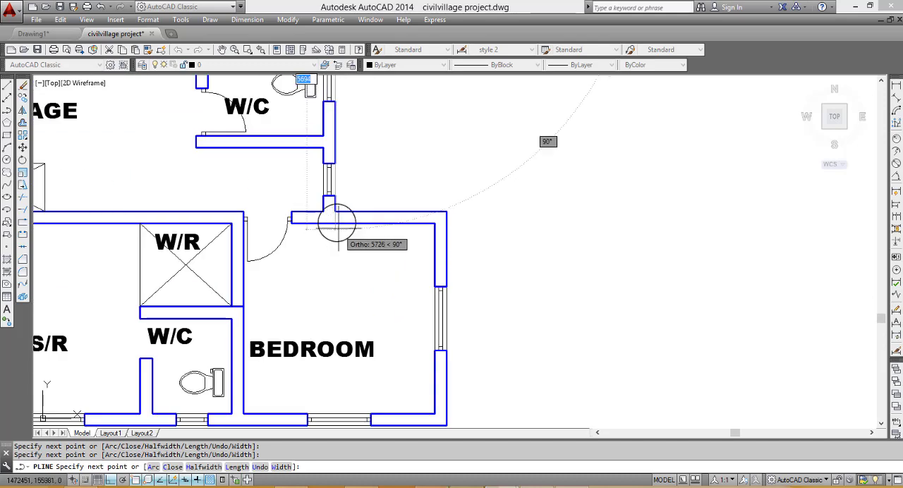
{"action": "left_click", "coordinate": [445, 210]}
{"action": "scroll", "coordinate": [466, 148], "scroll_direction": "down", "scroll_amount": 4}
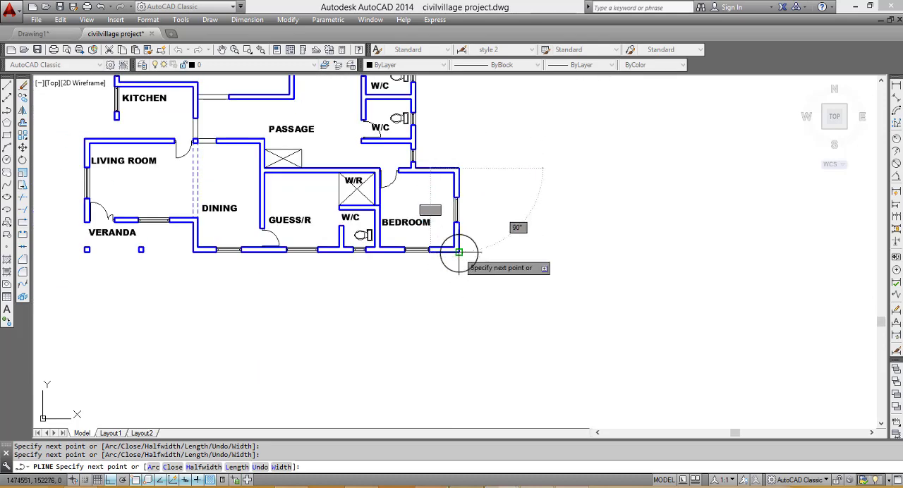
{"action": "left_click", "coordinate": [459, 252]}
{"action": "scroll", "coordinate": [458, 255], "scroll_direction": "down", "scroll_amount": 4}
{"action": "scroll", "coordinate": [289, 264], "scroll_direction": "up", "scroll_amount": 10}
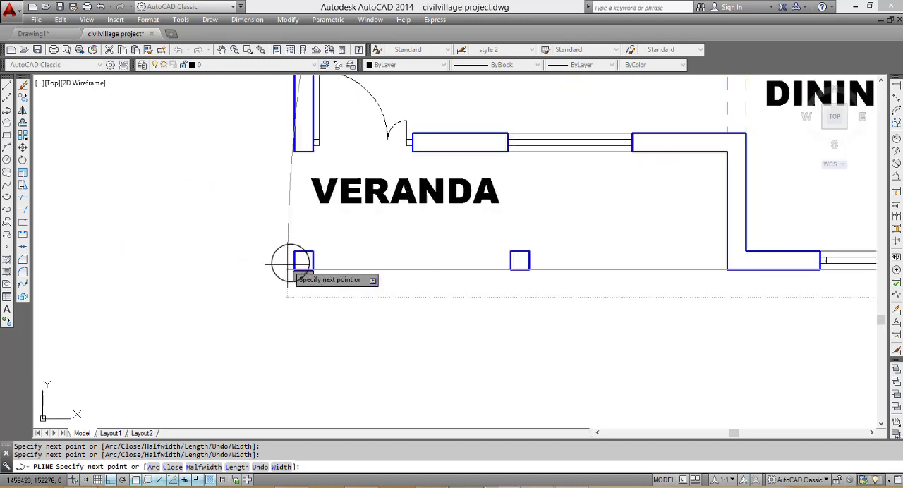
{"action": "left_click", "coordinate": [295, 269]}
- Trace the polyline up past the living room, kitchen and upper-left W/R back to its starting corner, and end it
{"action": "scroll", "coordinate": [282, 265], "scroll_direction": "down", "scroll_amount": 6}
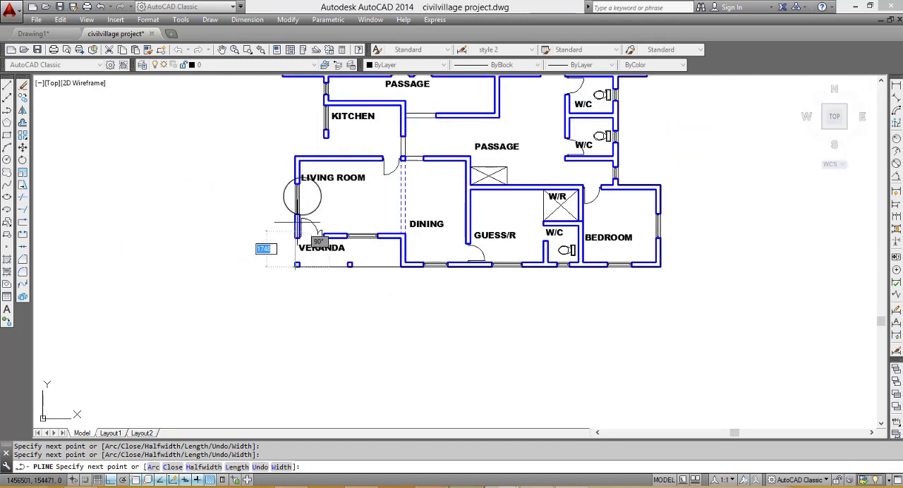
{"action": "scroll", "coordinate": [299, 156], "scroll_direction": "up", "scroll_amount": 4}
{"action": "left_click", "coordinate": [279, 152]}
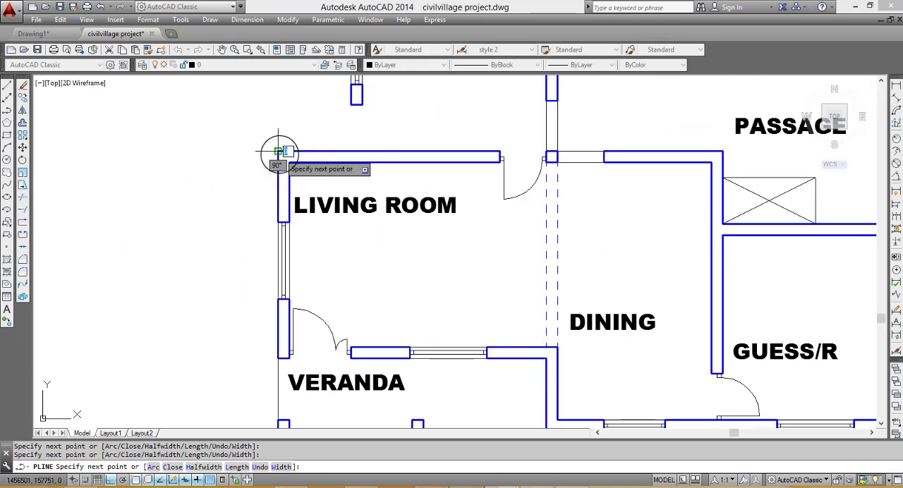
{"action": "scroll", "coordinate": [279, 153], "scroll_direction": "down", "scroll_amount": 4}
{"action": "scroll", "coordinate": [282, 131], "scroll_direction": "up", "scroll_amount": 2}
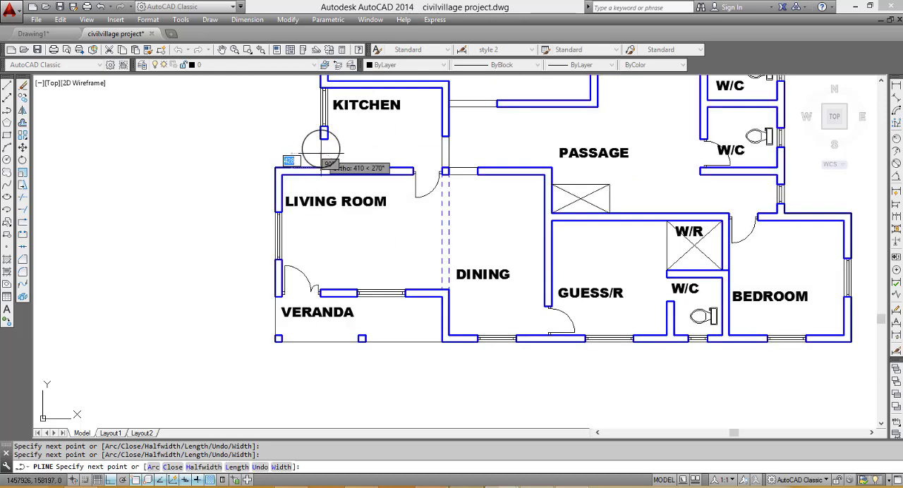
{"action": "scroll", "coordinate": [317, 141], "scroll_direction": "down", "scroll_amount": 4}
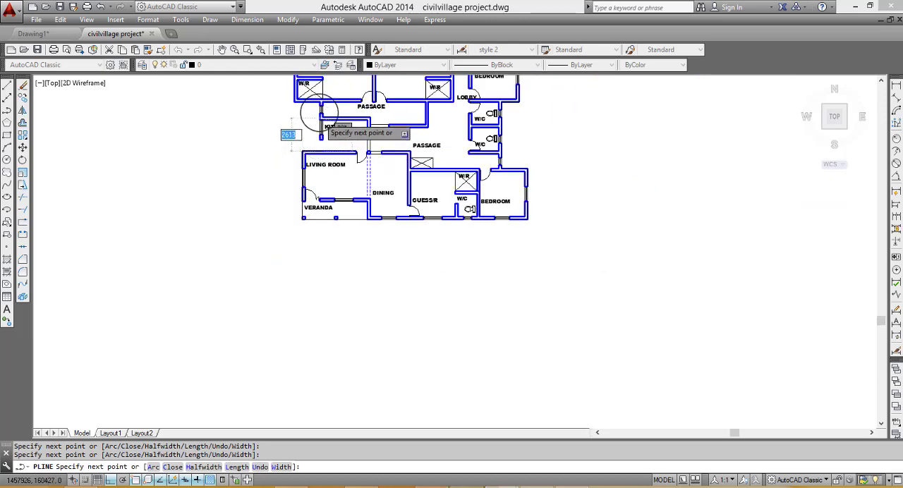
{"action": "scroll", "coordinate": [306, 96], "scroll_direction": "up", "scroll_amount": 5}
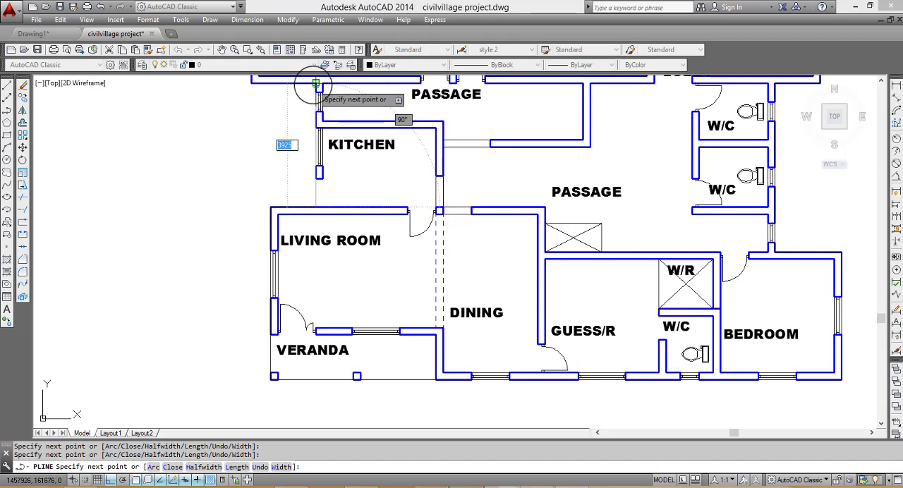
{"action": "scroll", "coordinate": [326, 150], "scroll_direction": "down", "scroll_amount": 5}
{"action": "scroll", "coordinate": [300, 132], "scroll_direction": "up", "scroll_amount": 4}
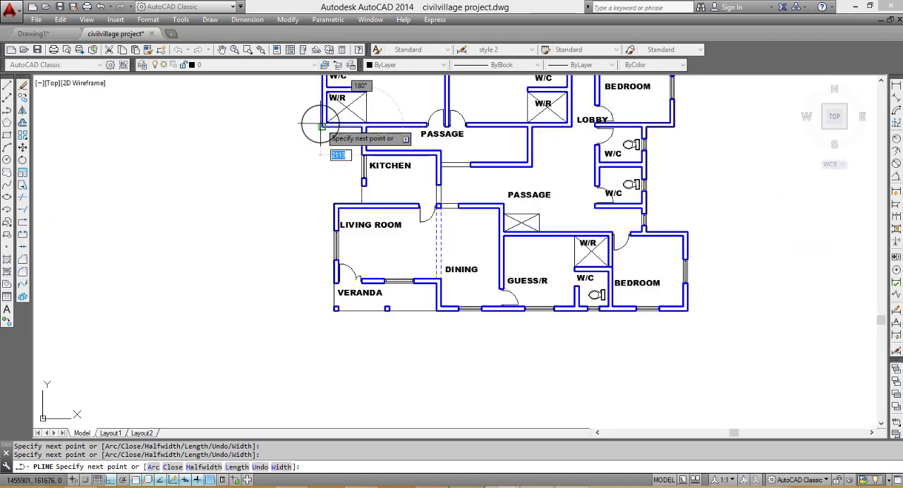
{"action": "scroll", "coordinate": [324, 161], "scroll_direction": "down", "scroll_amount": 2}
{"action": "scroll", "coordinate": [314, 113], "scroll_direction": "down", "scroll_amount": 2}
{"action": "scroll", "coordinate": [319, 127], "scroll_direction": "up", "scroll_amount": 5}
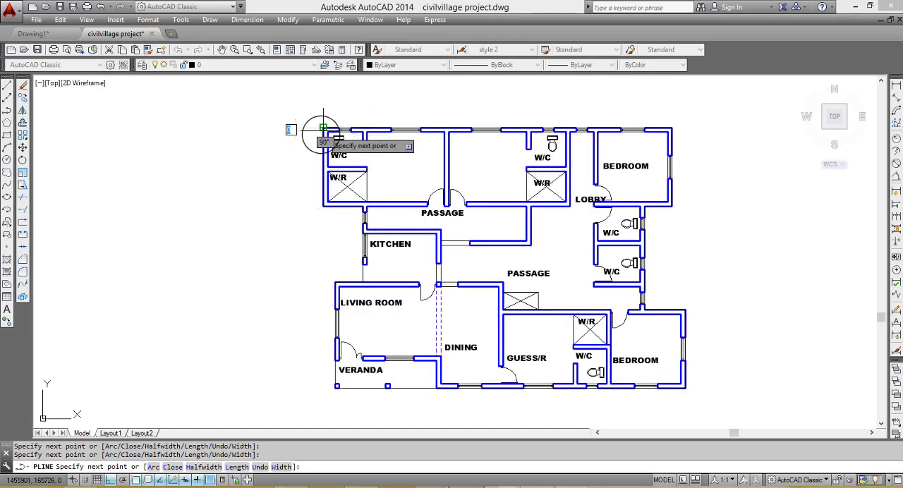
{"action": "key", "text": "Escape"}
- Move the traced building outline horizontally into the empty space left of the floor plan
{"action": "left_click", "coordinate": [325, 180]}
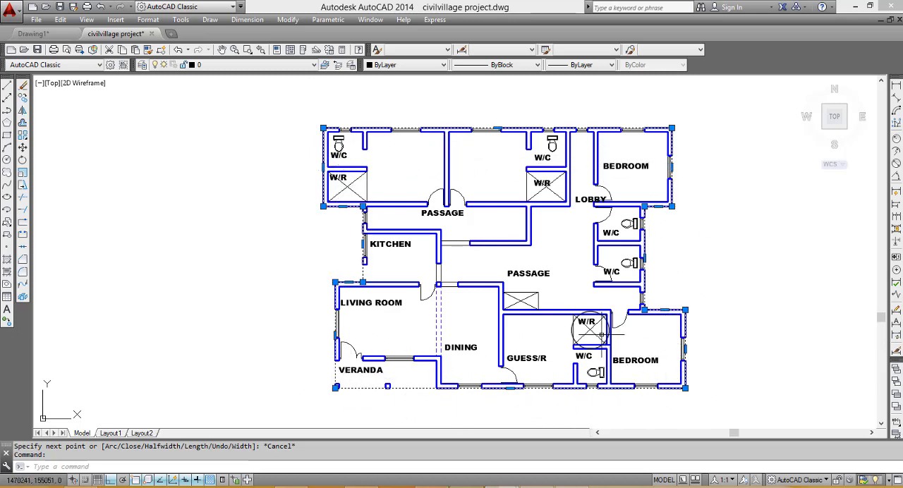
{"action": "left_click", "coordinate": [24, 148]}
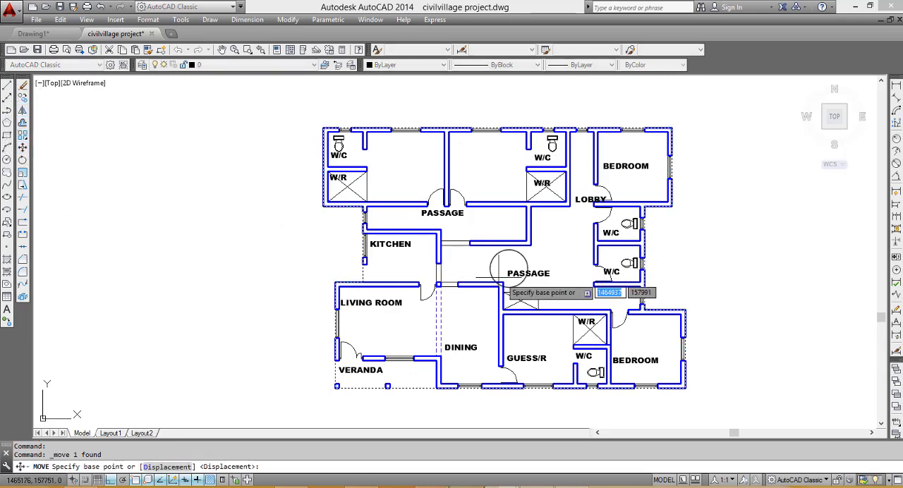
{"action": "left_click", "coordinate": [502, 248]}
{"action": "scroll", "coordinate": [530, 255], "scroll_direction": "down", "scroll_amount": 4}
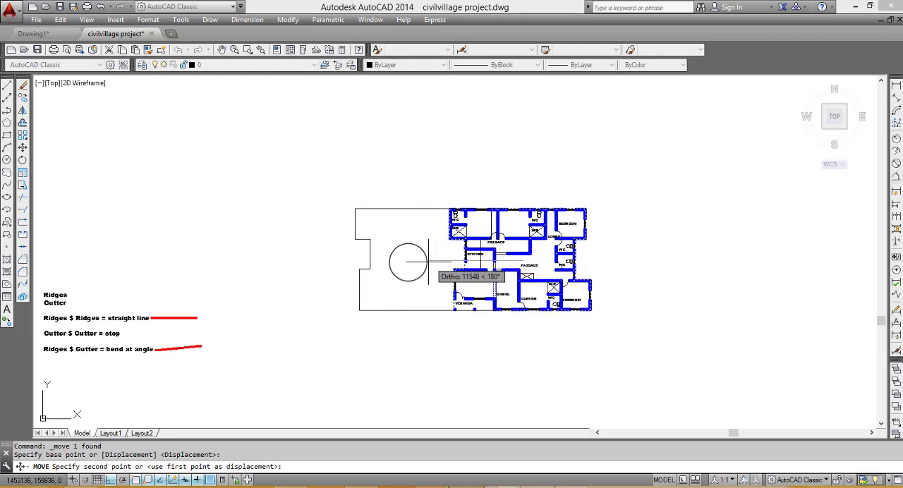
{"action": "left_click", "coordinate": [340, 258]}
{"action": "key", "text": "Escape"}
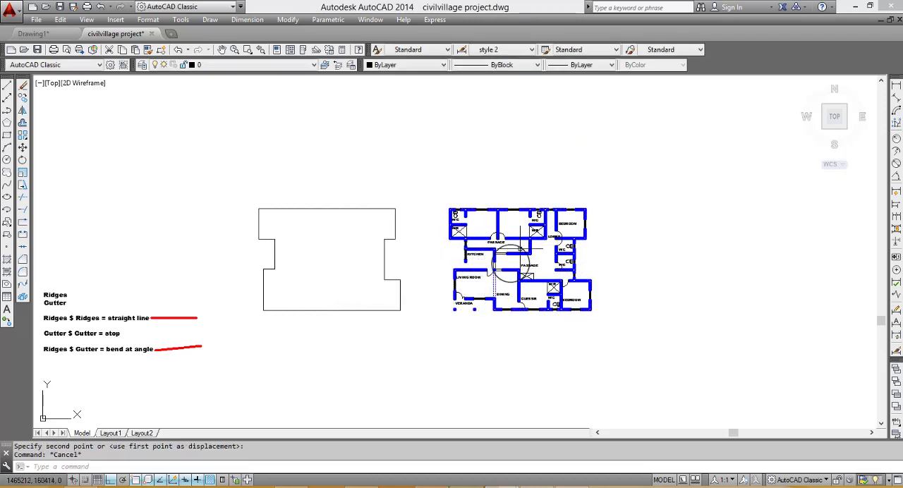
{"action": "scroll", "coordinate": [268, 224], "scroll_direction": "up", "scroll_amount": 2}
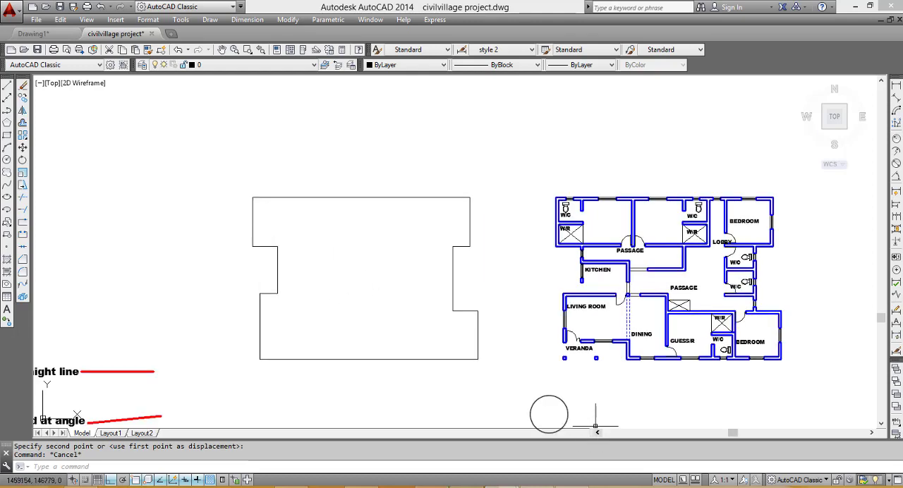
{"action": "left_click", "coordinate": [496, 372]}
{"action": "key", "text": "Escape"}
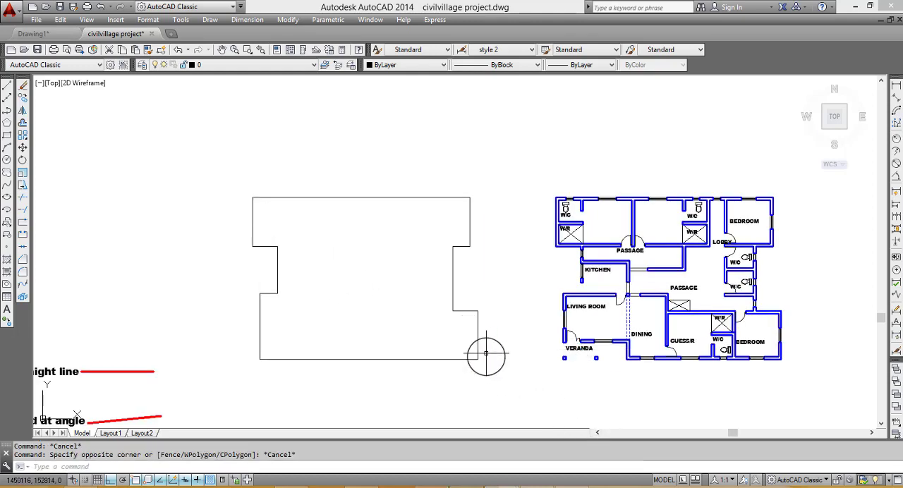
{"action": "left_click", "coordinate": [471, 357]}
{"action": "key", "text": "Escape"}
- Check the thickness of the top exterior wall beside the upper-left room's window with a linear dimension, without placing it
{"action": "scroll", "coordinate": [569, 319], "scroll_direction": "up", "scroll_amount": 2}
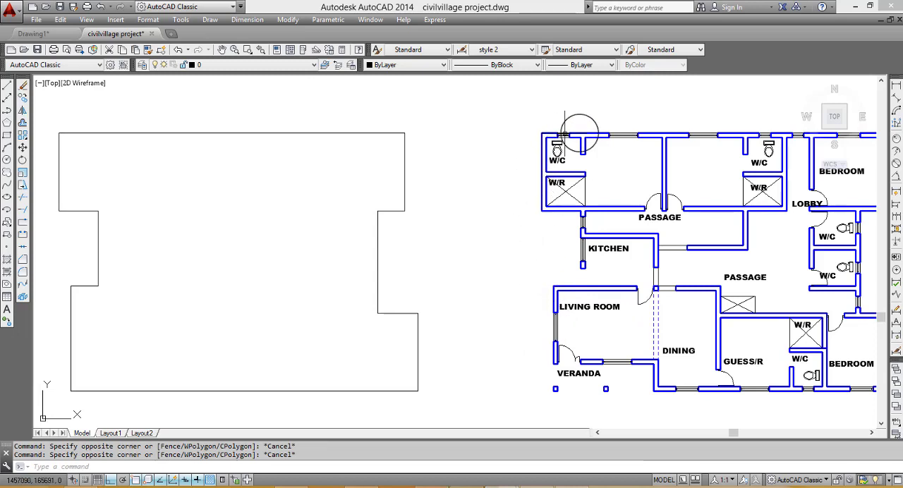
{"action": "scroll", "coordinate": [592, 142], "scroll_direction": "up", "scroll_amount": 4}
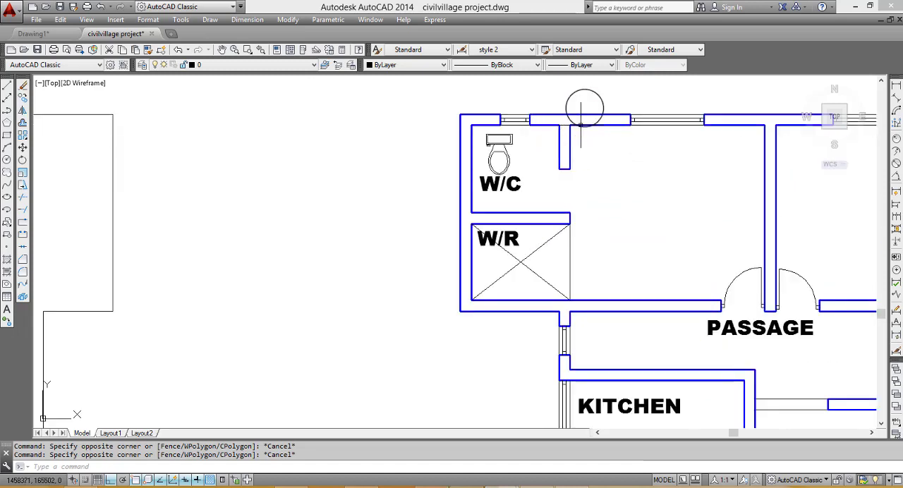
{"action": "left_click", "coordinate": [896, 86]}
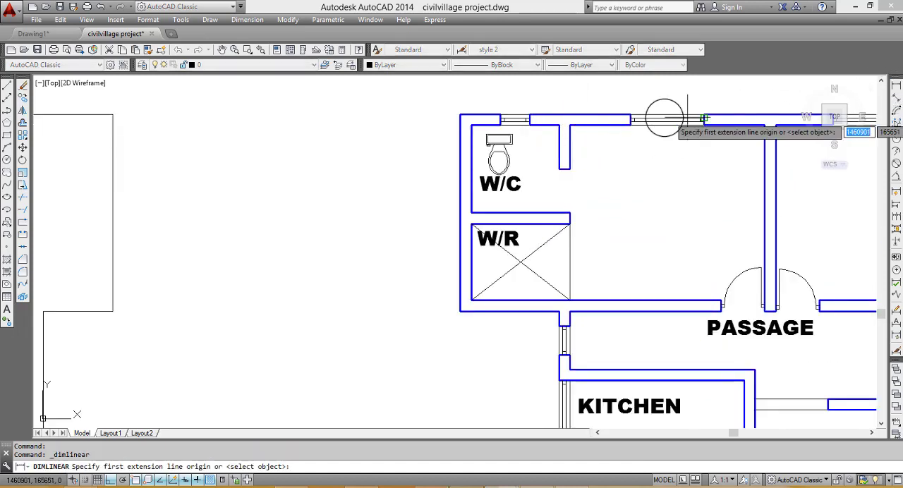
{"action": "left_click", "coordinate": [630, 115]}
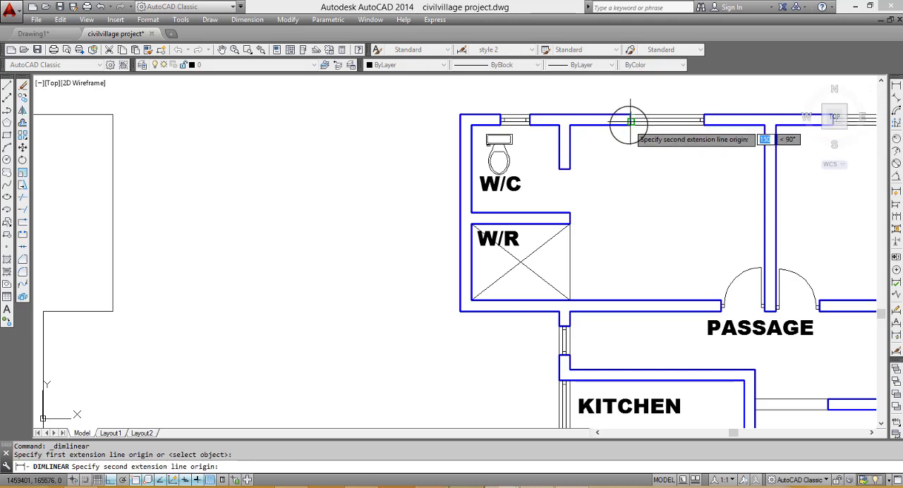
{"action": "left_click", "coordinate": [631, 114]}
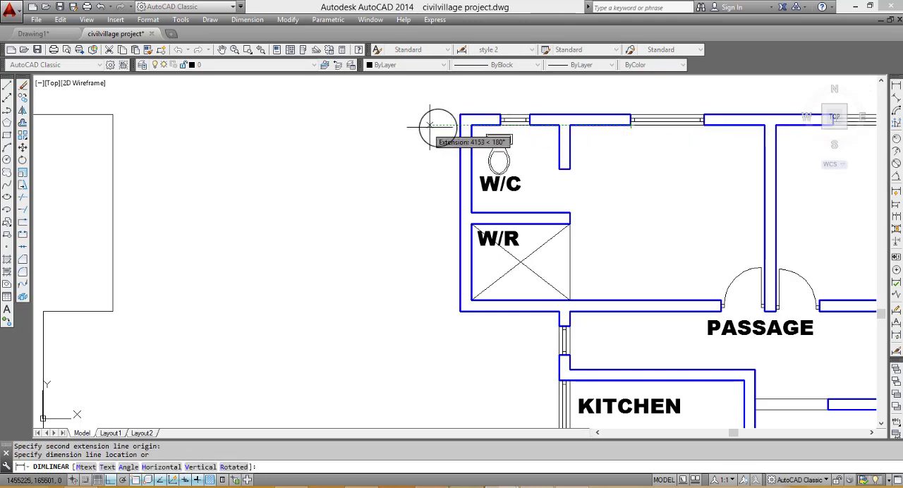
{"action": "key", "text": "Escape"}
- Offset the moved building outline inward by 225 to show the wall thickness
{"action": "scroll", "coordinate": [395, 197], "scroll_direction": "down", "scroll_amount": 3}
{"action": "scroll", "coordinate": [329, 222], "scroll_direction": "down", "scroll_amount": 6}
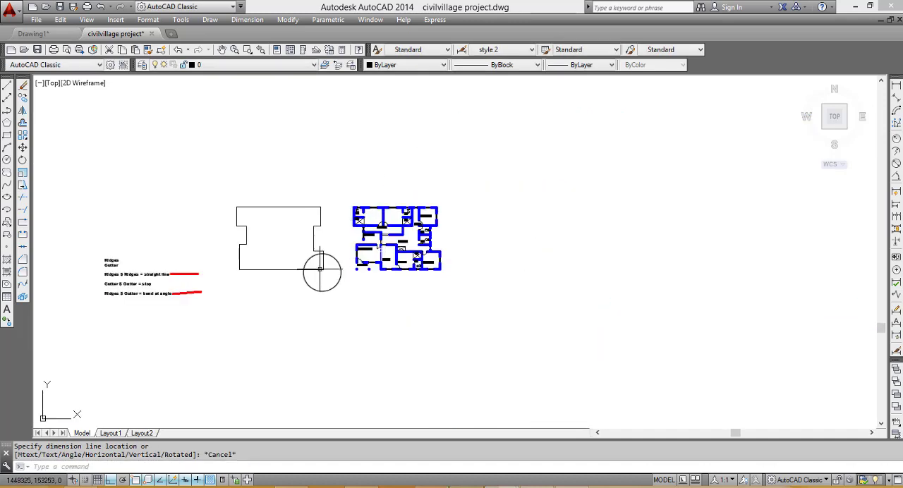
{"action": "left_click", "coordinate": [326, 275]}
{"action": "left_click", "coordinate": [301, 259]}
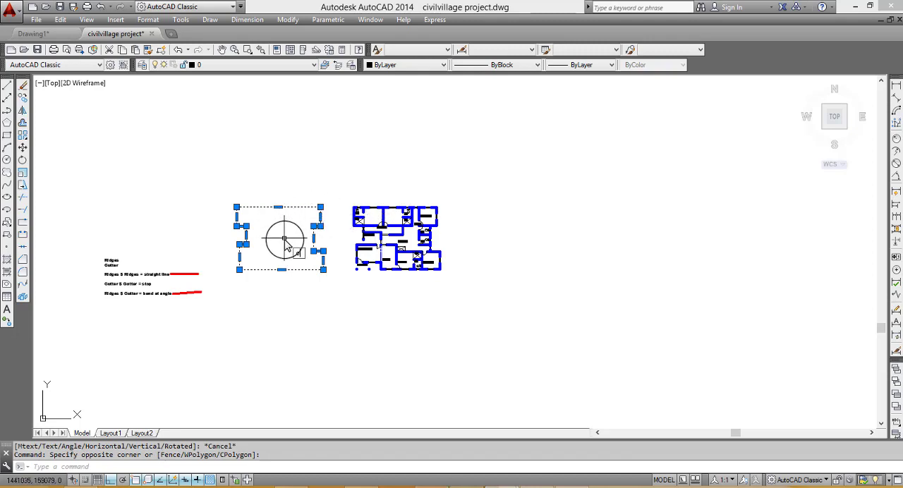
{"action": "type", "text": "o"}
{"action": "key", "text": "Return"}
{"action": "type", "text": "225"}
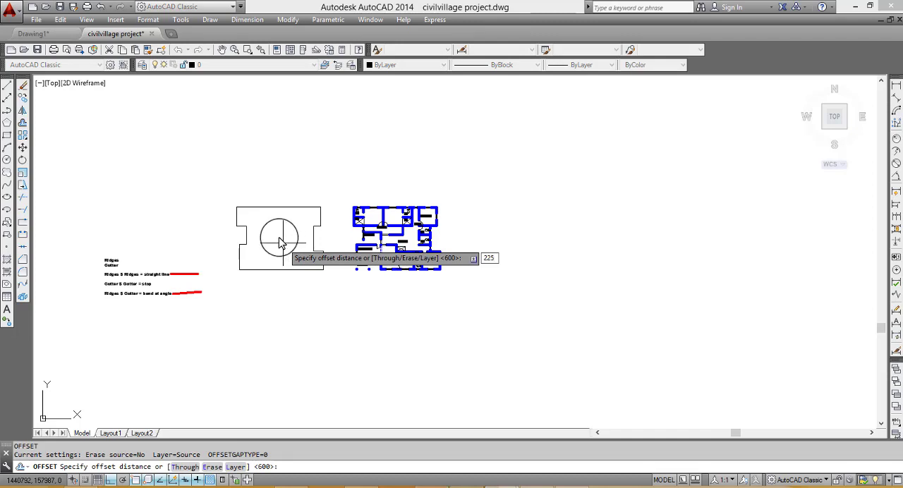
{"action": "key", "text": "Return"}
{"action": "scroll", "coordinate": [268, 243], "scroll_direction": "up", "scroll_amount": 5}
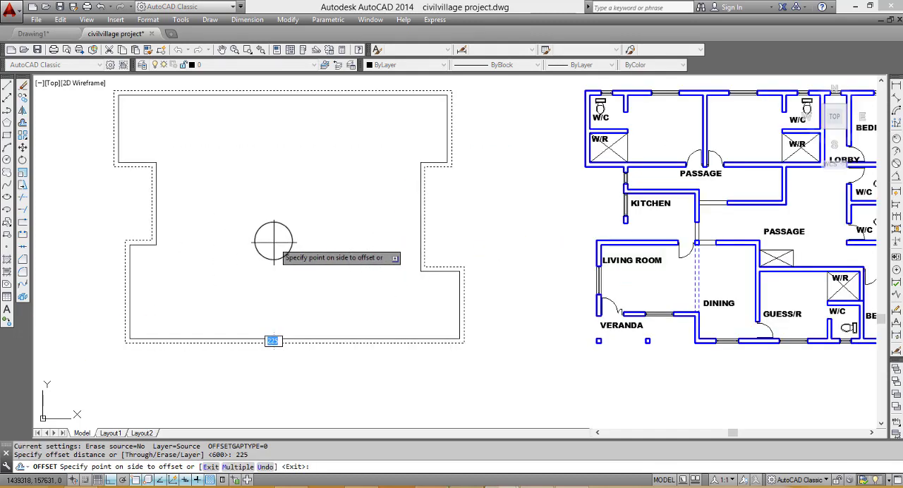
{"action": "left_click", "coordinate": [354, 223]}
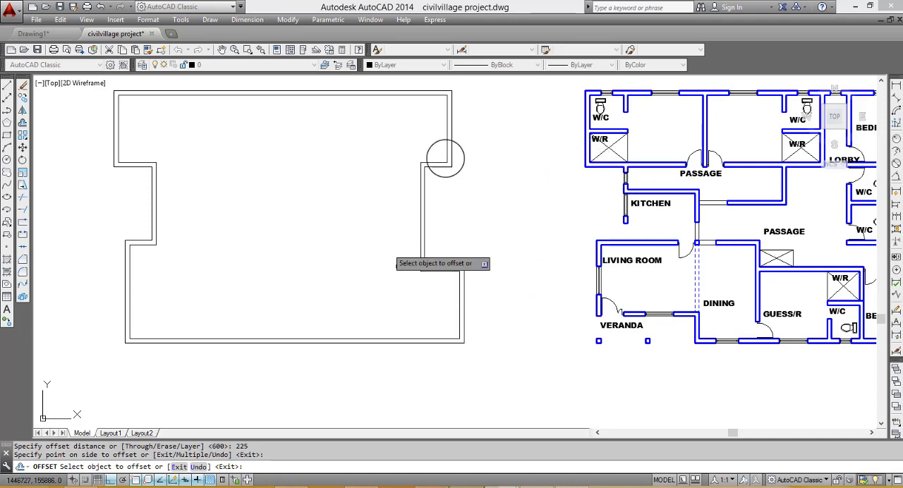
{"action": "scroll", "coordinate": [498, 263], "scroll_direction": "down", "scroll_amount": 2}
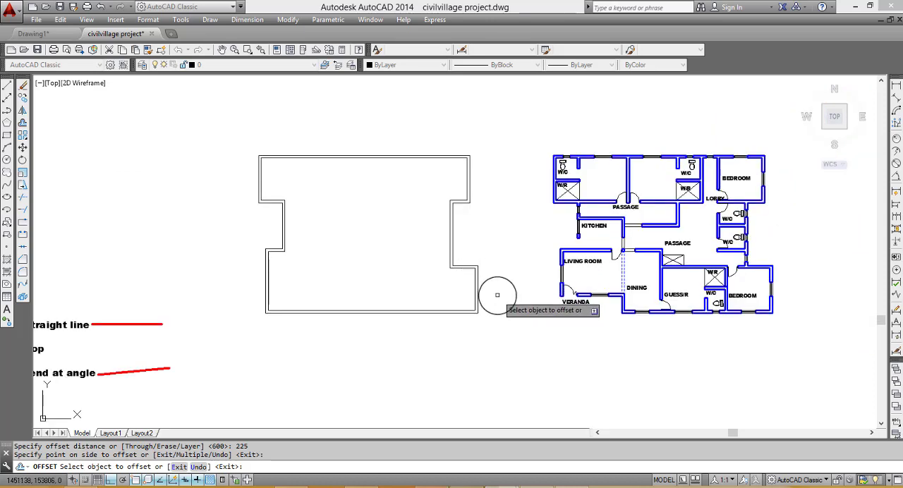
{"action": "key", "text": "Escape"}
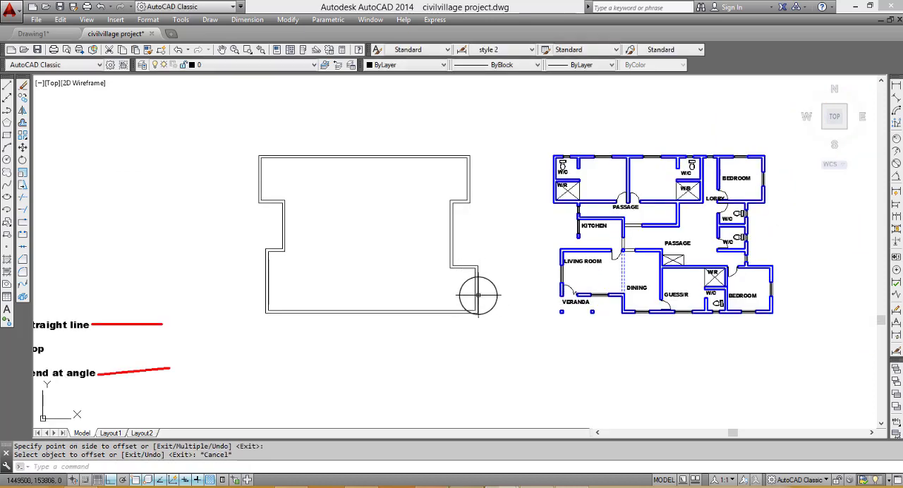
- Offset the outer wall outline outward by 600 to form the roof eave line
{"action": "left_click", "coordinate": [479, 295]}
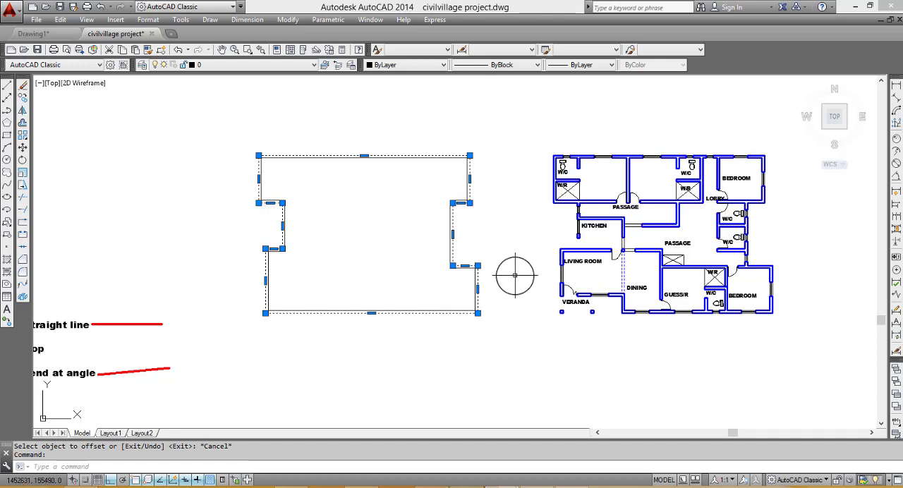
{"action": "key", "text": "Return"}
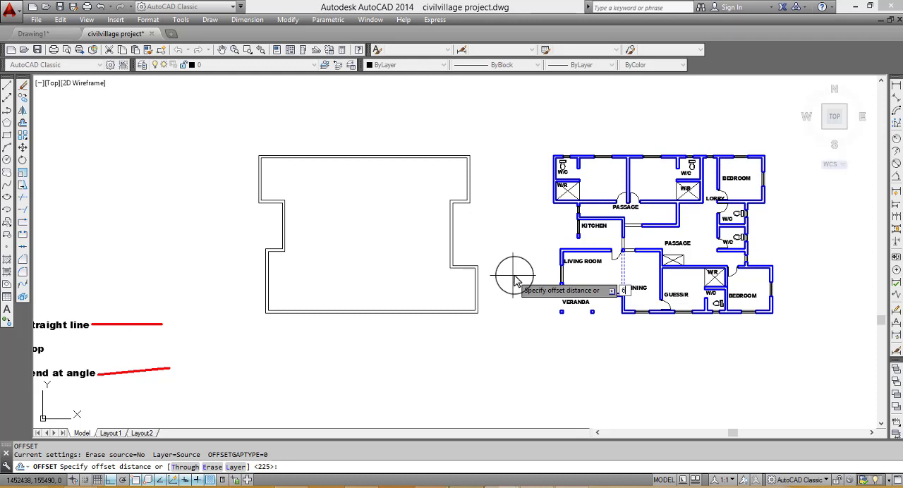
{"action": "type", "text": "600"}
{"action": "key", "text": "Return"}
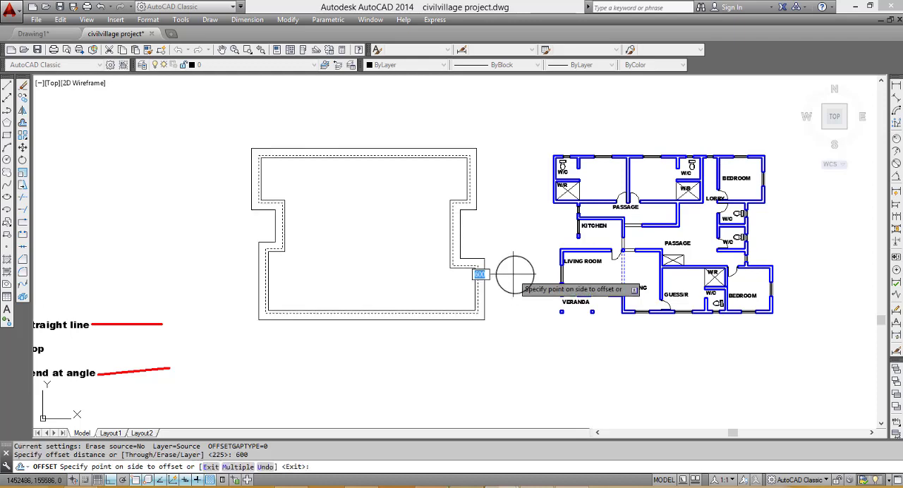
{"action": "left_click", "coordinate": [514, 274]}
{"action": "key", "text": "Escape"}
- Set the linetype of the two inner wall outlines to Center
{"action": "scroll", "coordinate": [482, 325], "scroll_direction": "up", "scroll_amount": 4}
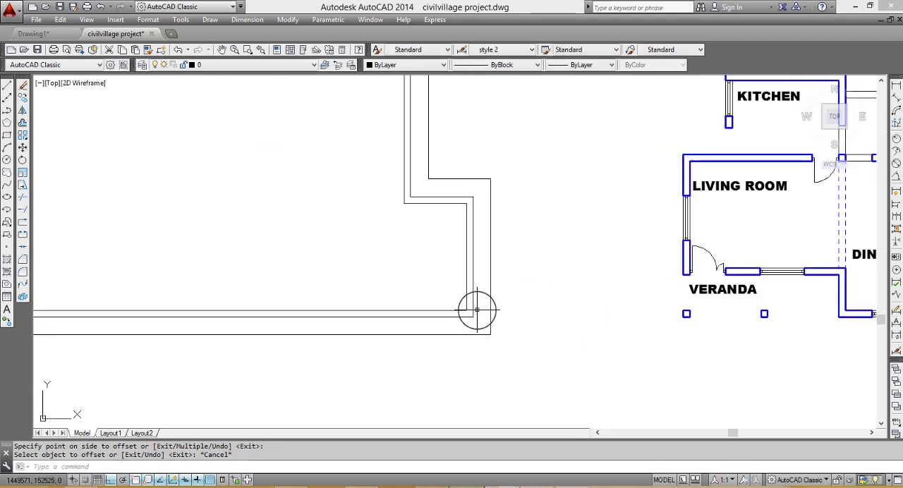
{"action": "left_click", "coordinate": [482, 327]}
{"action": "left_click", "coordinate": [428, 275]}
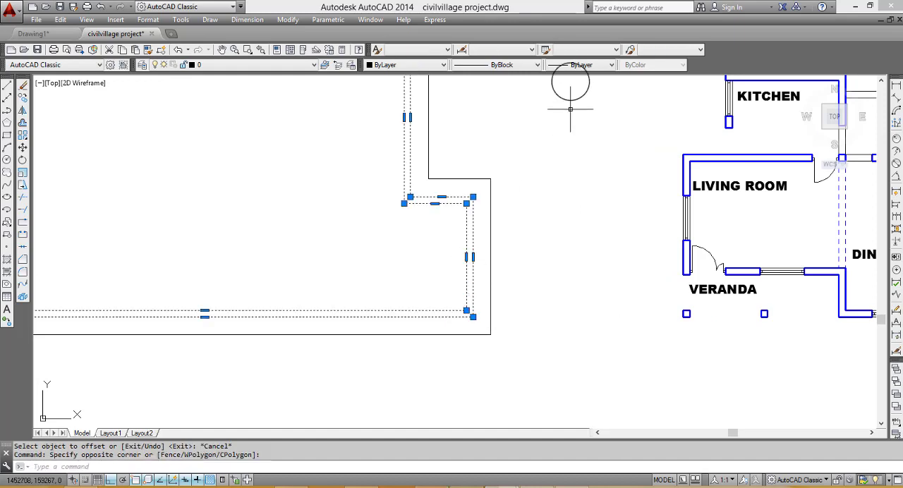
{"action": "left_click", "coordinate": [523, 67]}
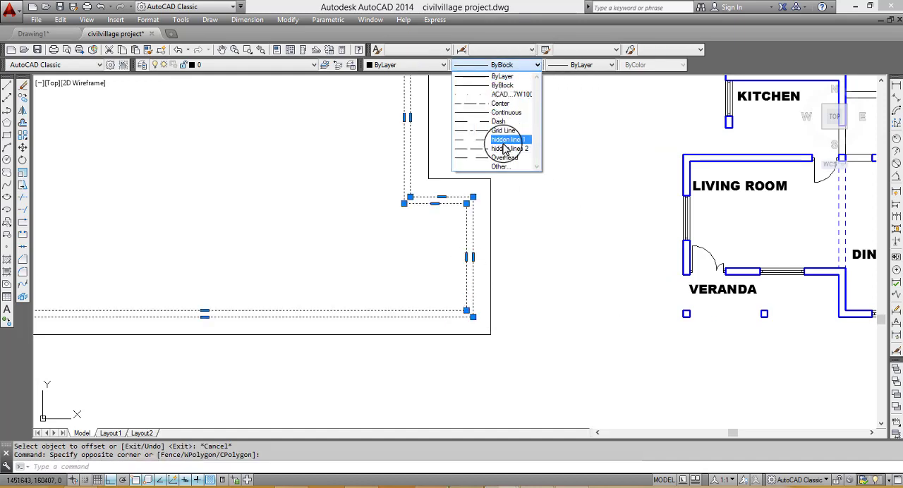
{"action": "left_click", "coordinate": [501, 122]}
{"action": "key", "text": "Escape"}
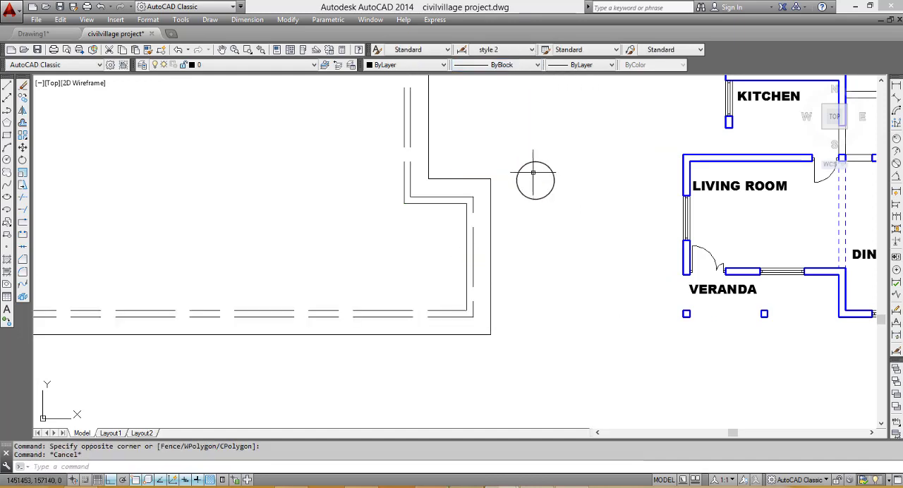
- Set the linetype of both wall outlines inside the eave line to Dash
{"action": "scroll", "coordinate": [536, 204], "scroll_direction": "down", "scroll_amount": 3}
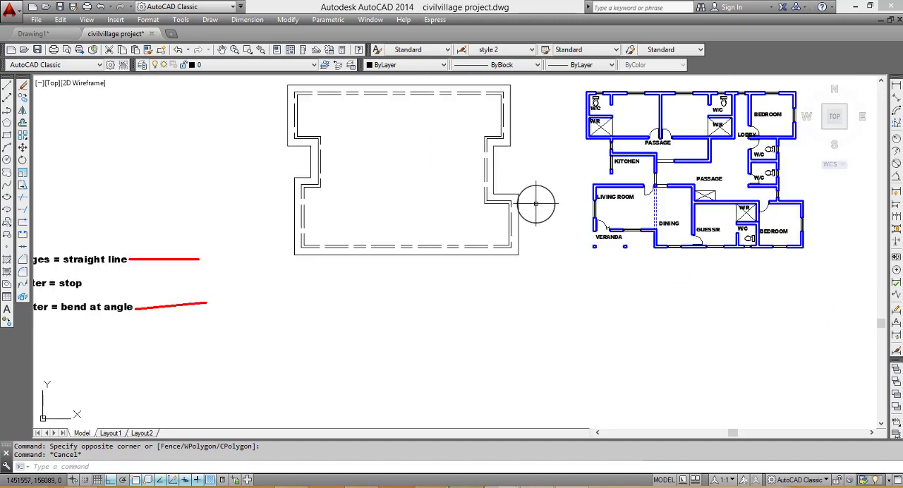
{"action": "left_click", "coordinate": [491, 153]}
{"action": "left_click", "coordinate": [486, 141]}
{"action": "left_click", "coordinate": [521, 67]}
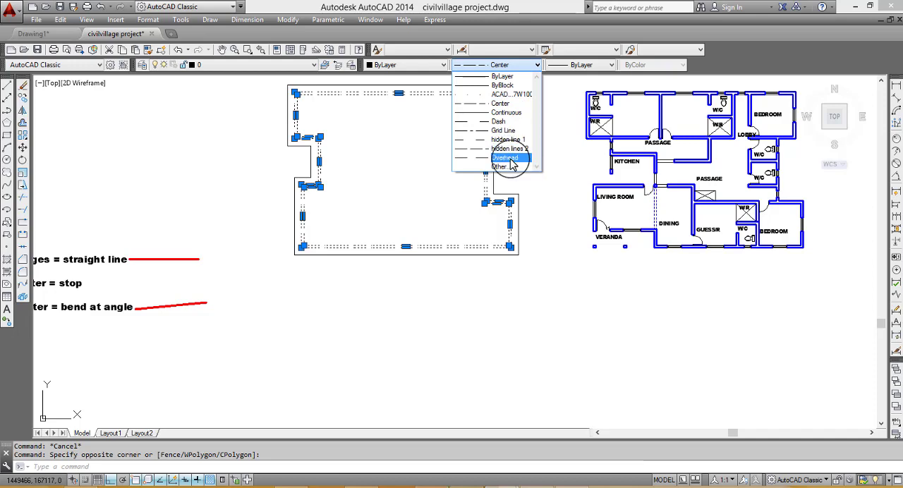
{"action": "left_click", "coordinate": [507, 122]}
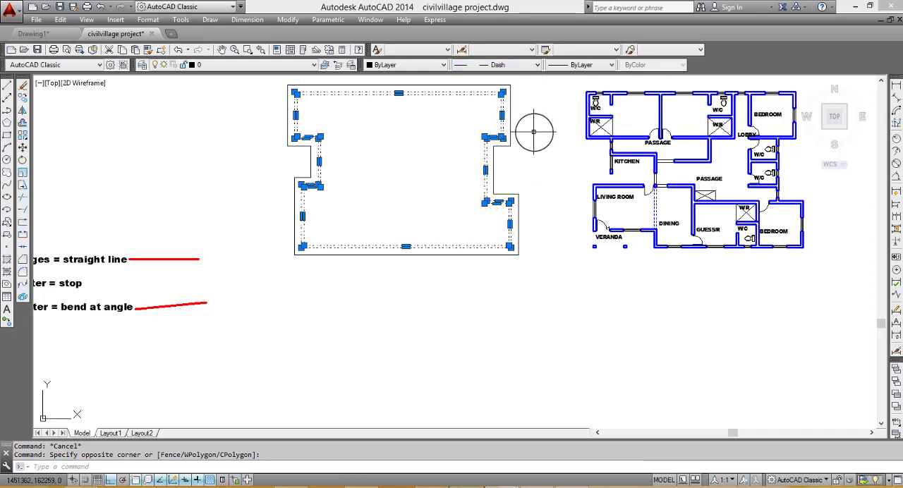
{"action": "key", "text": "Escape"}
{"action": "scroll", "coordinate": [520, 185], "scroll_direction": "down", "scroll_amount": 2}
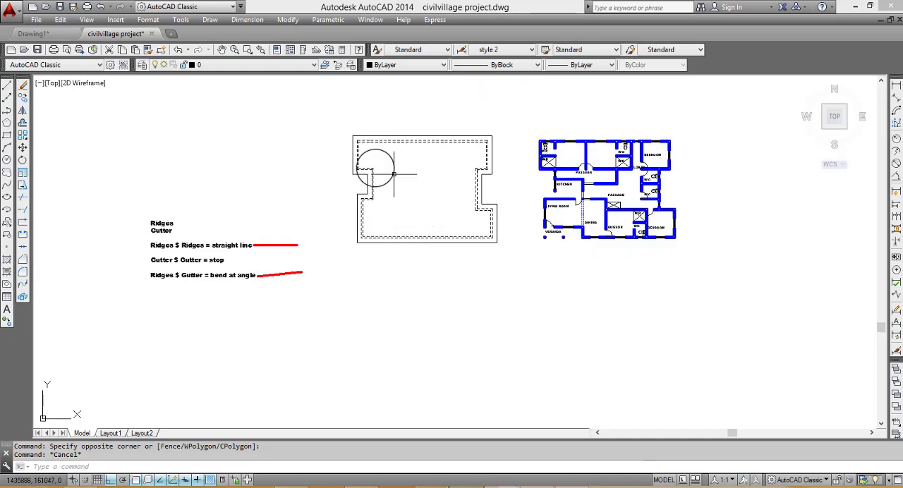
- Draw a diagonal line from the eave's lower-left corner to the matching corner of the inner dashed wall outline
{"action": "scroll", "coordinate": [383, 155], "scroll_direction": "up", "scroll_amount": 4}
{"action": "scroll", "coordinate": [681, 175], "scroll_direction": "up", "scroll_amount": 2}
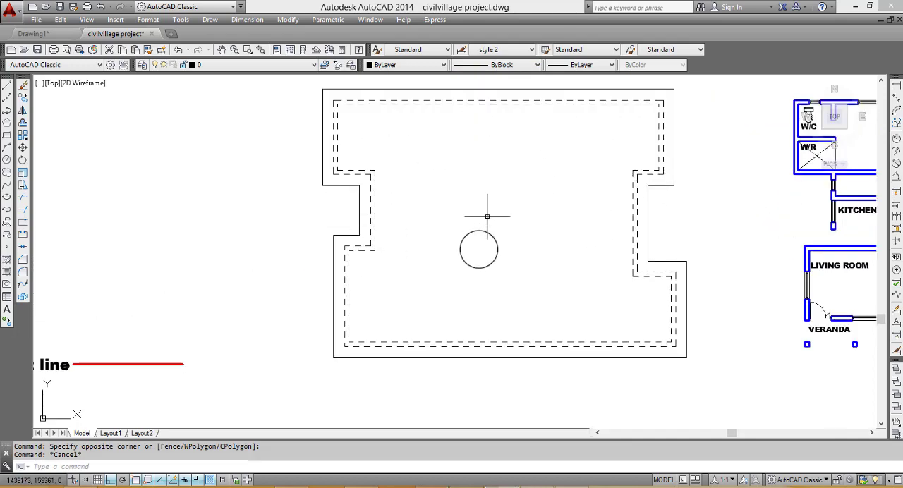
{"action": "left_click", "coordinate": [8, 87]}
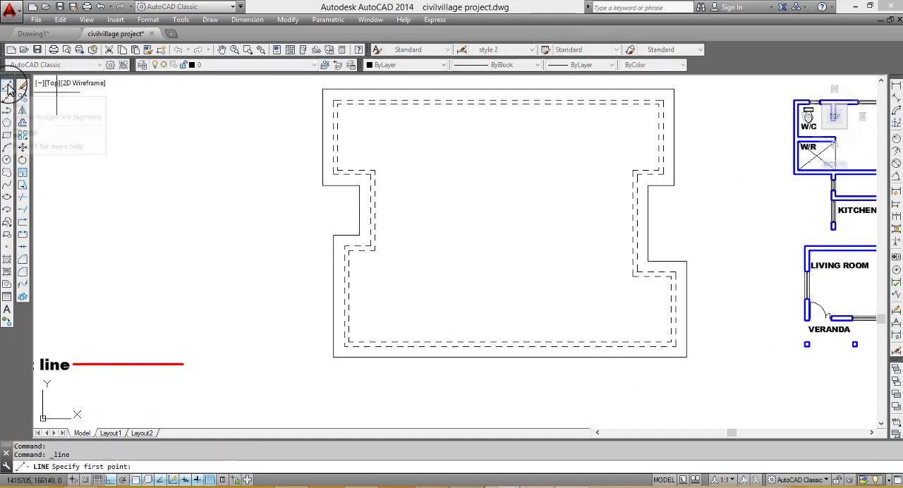
{"action": "scroll", "coordinate": [323, 386], "scroll_direction": "up", "scroll_amount": 3}
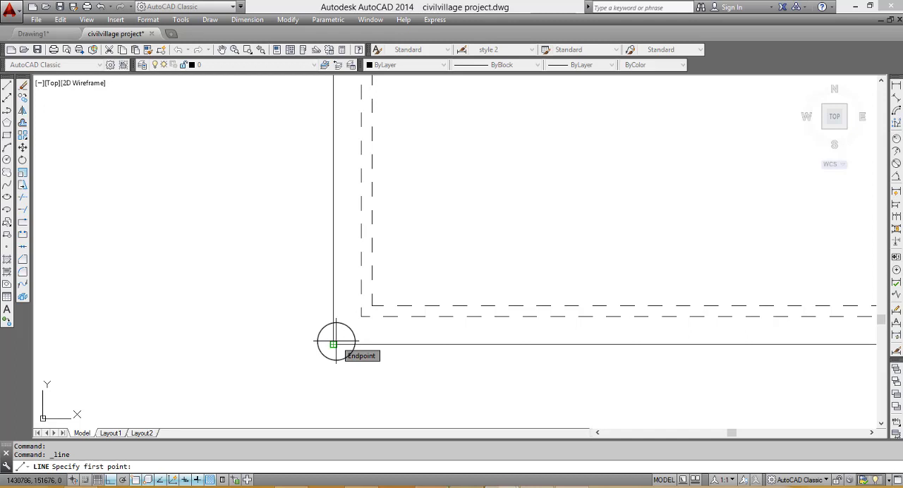
{"action": "scroll", "coordinate": [272, 305], "scroll_direction": "down", "scroll_amount": 2}
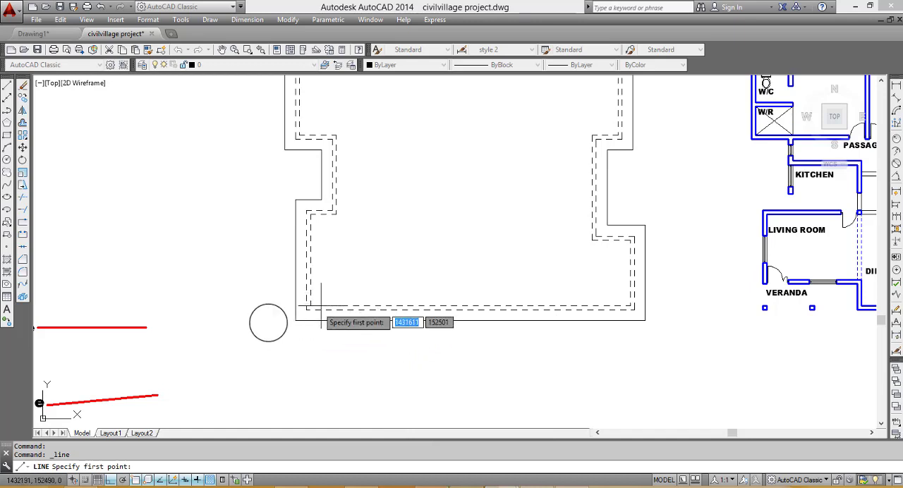
{"action": "scroll", "coordinate": [297, 314], "scroll_direction": "up", "scroll_amount": 3}
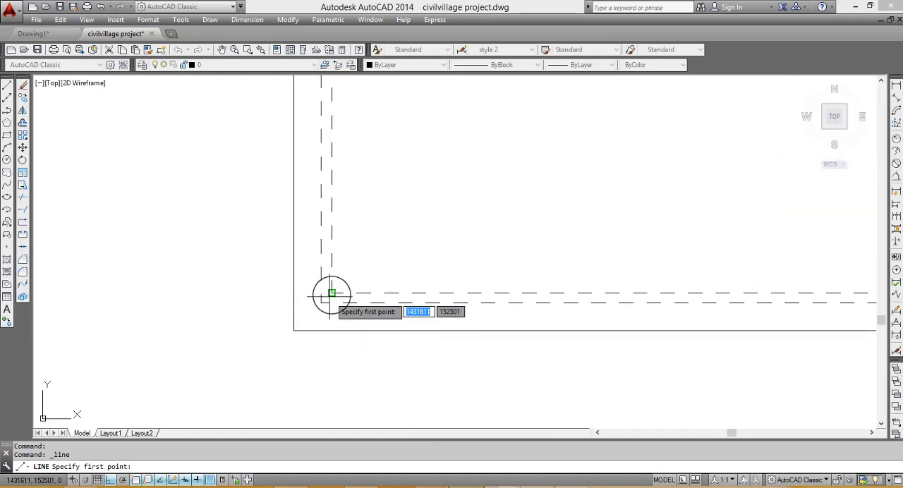
{"action": "left_click", "coordinate": [293, 330]}
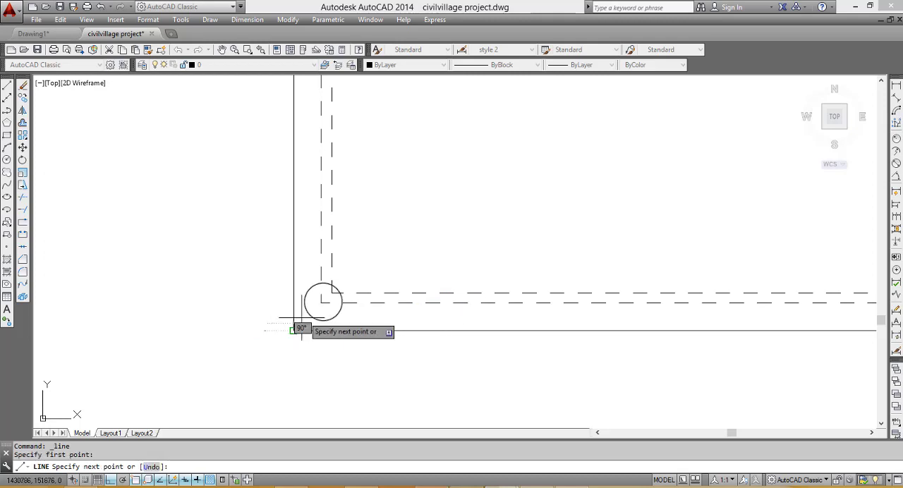
{"action": "left_click", "coordinate": [331, 293]}
{"action": "key", "text": "Escape"}
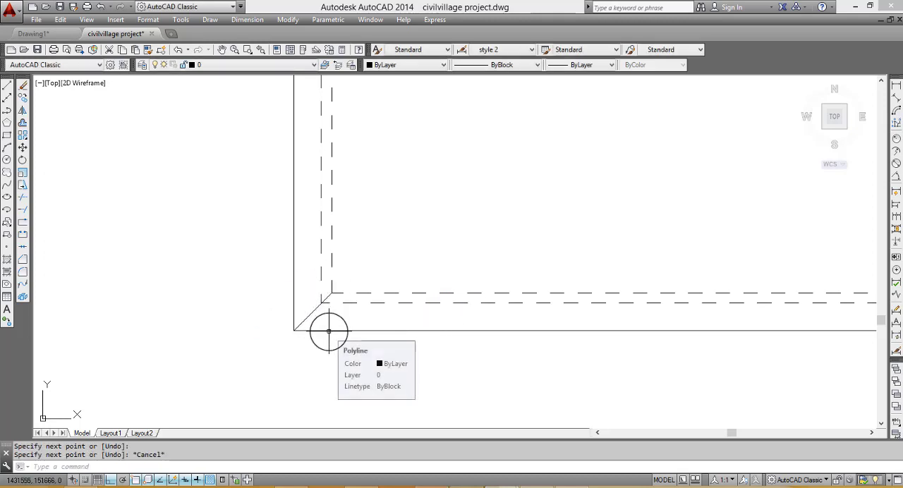
{"action": "key", "text": "Escape"}
- Draw a diagonal line from the eave's lower-right corner to the matching inner dashed wall corner
{"action": "scroll", "coordinate": [319, 304], "scroll_direction": "down", "scroll_amount": 4}
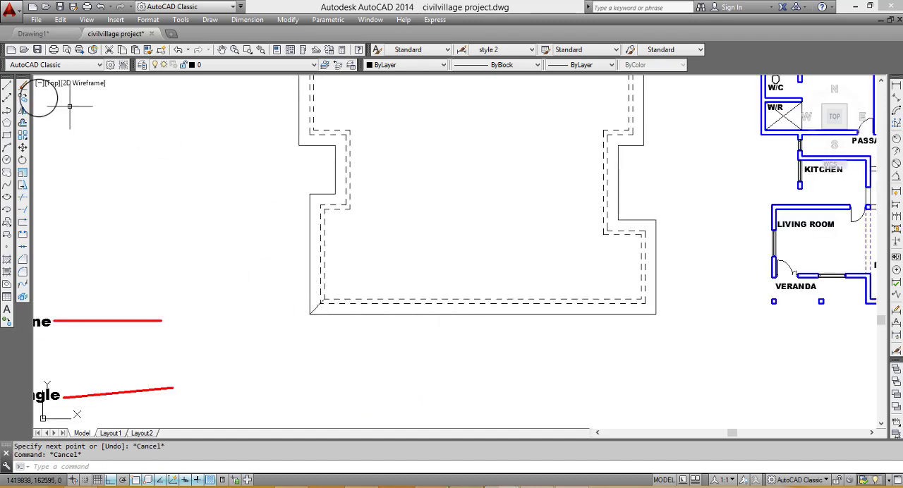
{"action": "left_click", "coordinate": [7, 84]}
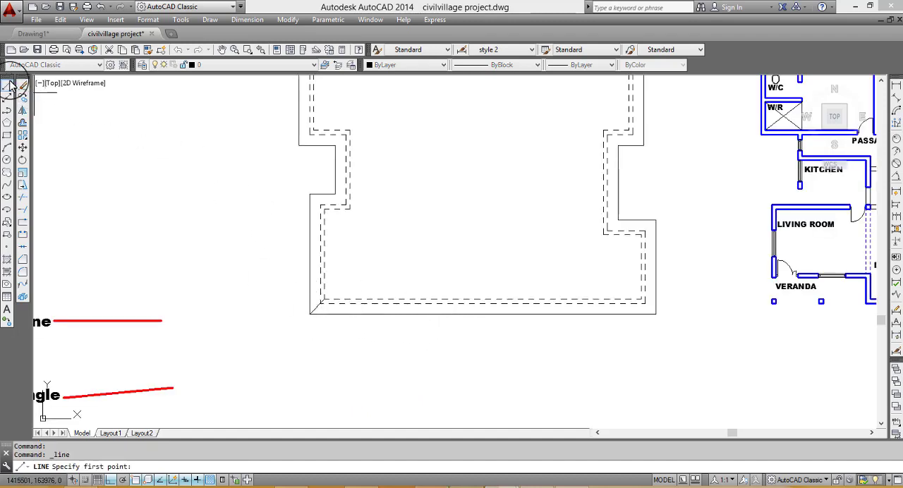
{"action": "scroll", "coordinate": [652, 312], "scroll_direction": "up", "scroll_amount": 3}
{"action": "left_click", "coordinate": [652, 312]}
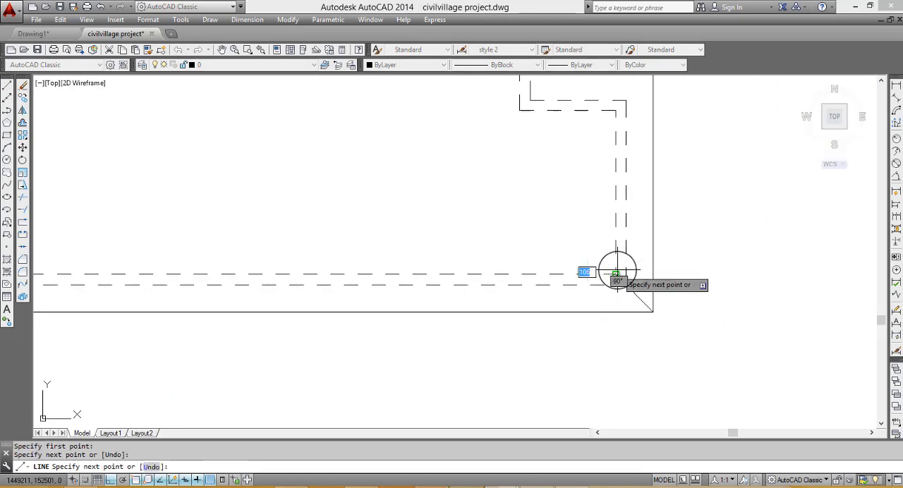
{"action": "key", "text": "Return"}
{"action": "scroll", "coordinate": [639, 198], "scroll_direction": "down", "scroll_amount": 2}
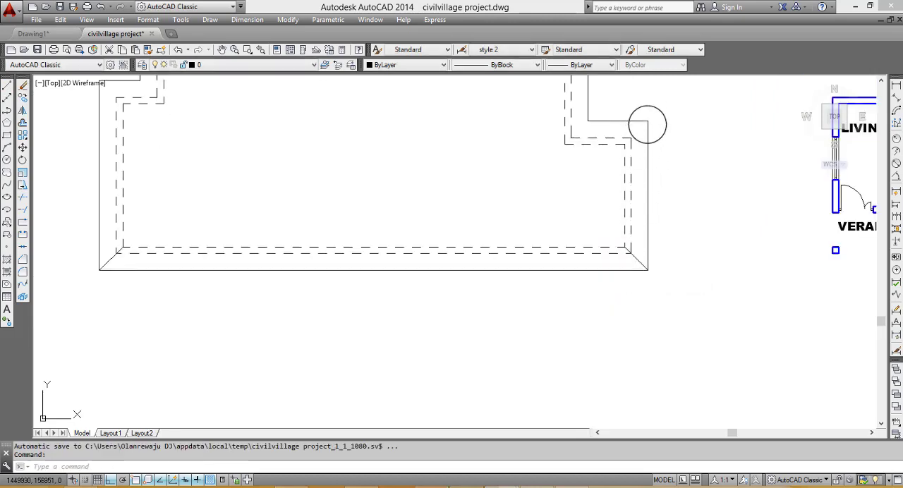
- Draw a diagonal from the upper outer eave corner of the lower-right projection to its inner dashed wall corner
{"action": "key", "text": "Return"}
{"action": "left_click", "coordinate": [648, 121]}
{"action": "left_click", "coordinate": [627, 145]}
{"action": "key", "text": "Escape"}
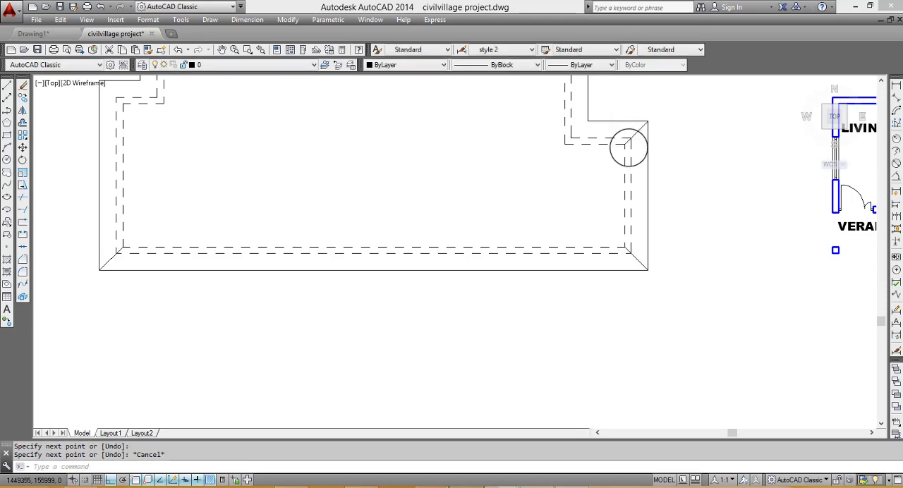
{"action": "scroll", "coordinate": [627, 146], "scroll_direction": "down", "scroll_amount": 4}
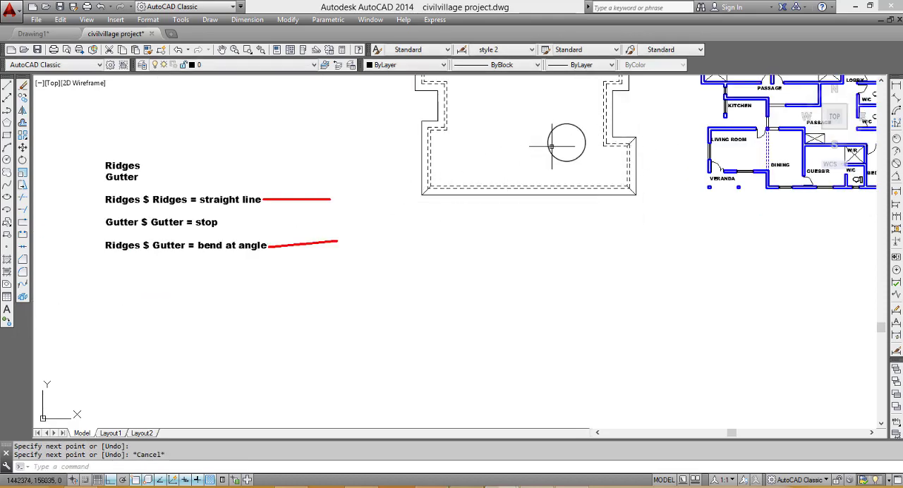
- Draw a diagonal from the upper outer eave corner of the lower-left projection to its inner dashed wall corner
{"action": "scroll", "coordinate": [552, 146], "scroll_direction": "down", "scroll_amount": 3}
{"action": "scroll", "coordinate": [520, 188], "scroll_direction": "up", "scroll_amount": 5}
{"action": "key", "text": "Return"}
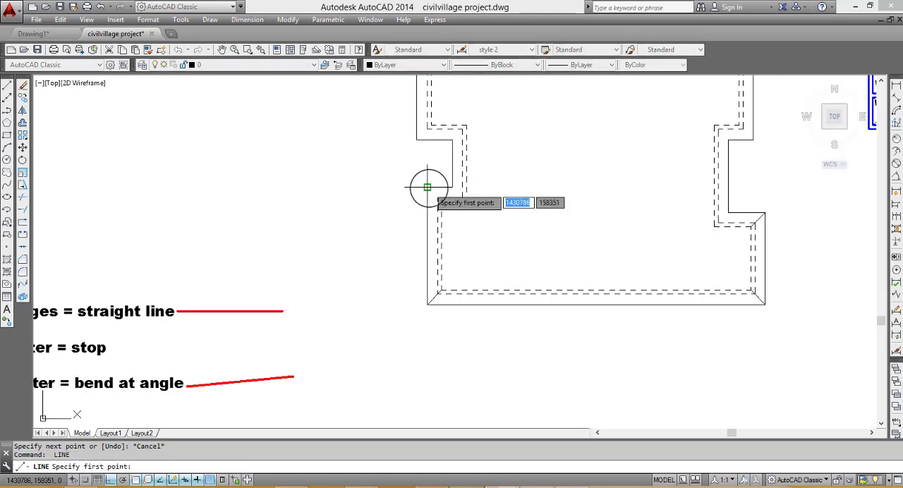
{"action": "left_click", "coordinate": [439, 201]}
{"action": "key", "text": "Escape"}
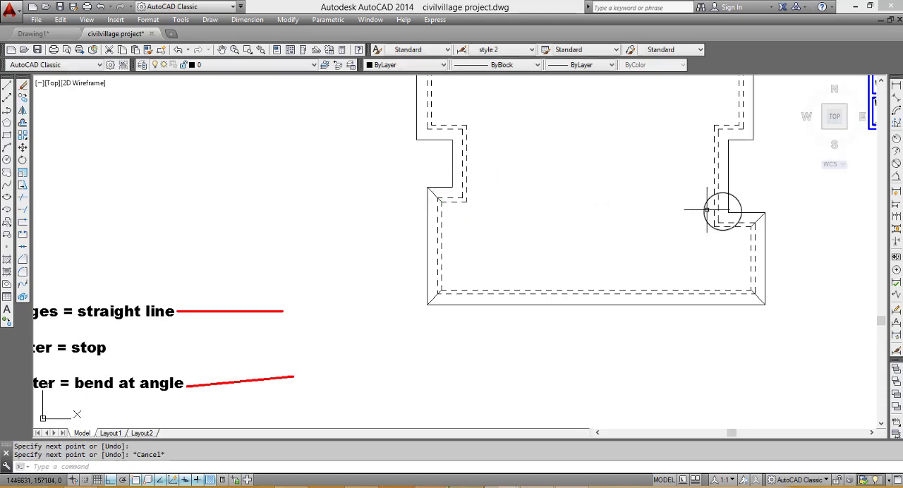
- Draw diagonals between the eave and the inner dashed outline at the lower and upper corners of the right recess
{"action": "key", "text": "Return"}
{"action": "left_click", "coordinate": [714, 225]}
{"action": "left_click", "coordinate": [714, 226]}
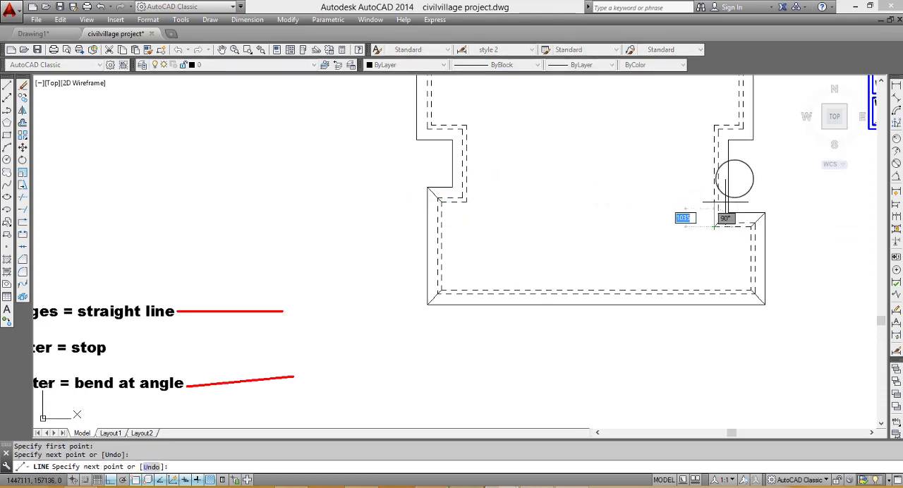
{"action": "key", "text": "Return"}
{"action": "key", "text": "Return"}
{"action": "left_click", "coordinate": [729, 139]}
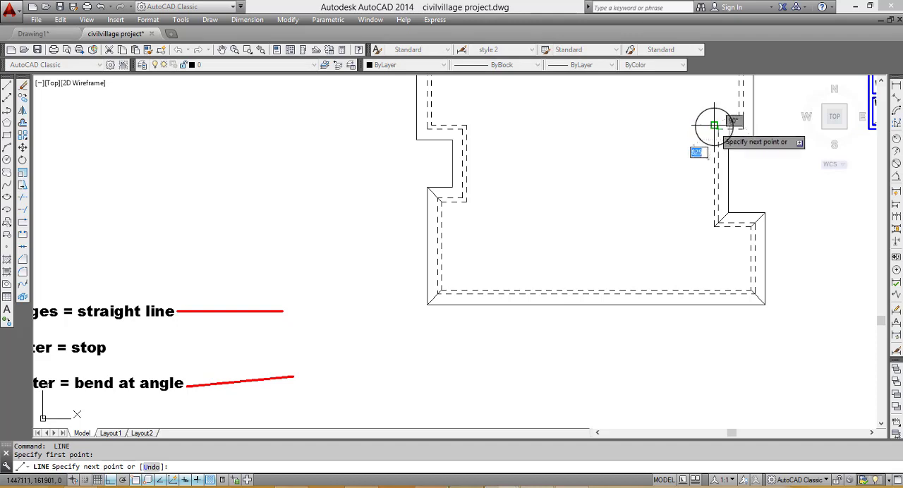
{"action": "left_click", "coordinate": [716, 128]}
{"action": "key", "text": "Escape"}
- Draw a diagonal from the left recess's upper eave corner to the matching inner dashed wall corner
{"action": "key", "text": "Return"}
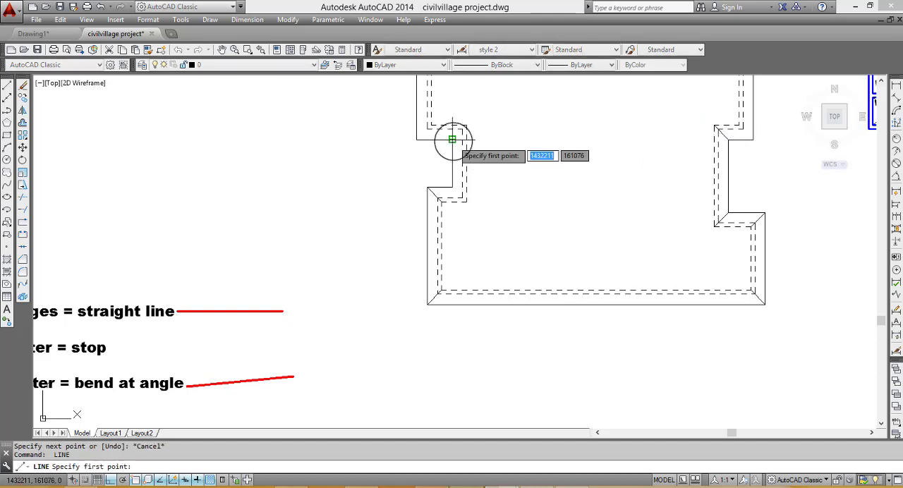
{"action": "left_click", "coordinate": [453, 140]}
{"action": "left_click", "coordinate": [466, 125]}
{"action": "key", "text": "Escape"}
- Draw a diagonal from the lower outer eave corner of the upper-left projection to its inner dashed wall corner
{"action": "scroll", "coordinate": [467, 129], "scroll_direction": "down", "scroll_amount": 4}
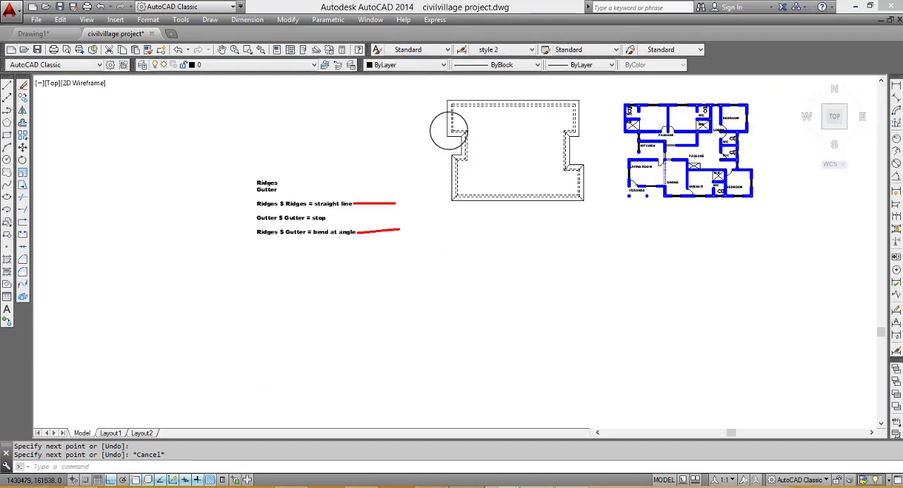
{"action": "scroll", "coordinate": [428, 148], "scroll_direction": "up", "scroll_amount": 6}
{"action": "key", "text": "Return"}
{"action": "left_click", "coordinate": [428, 149]}
{"action": "left_click", "coordinate": [441, 127]}
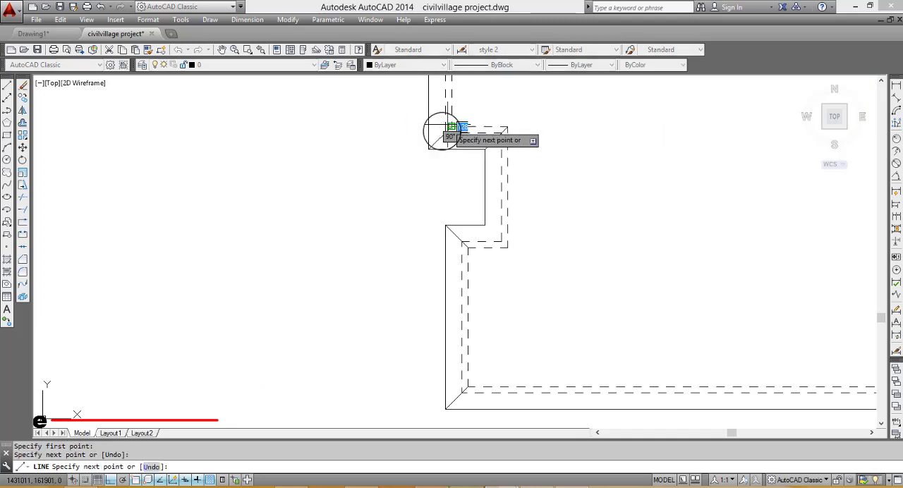
{"action": "scroll", "coordinate": [440, 98], "scroll_direction": "down", "scroll_amount": 5}
{"action": "key", "text": "Escape"}
- Draw a diagonal from the eave's top-left corner to the matching inner dashed wall corner
{"action": "scroll", "coordinate": [442, 98], "scroll_direction": "up", "scroll_amount": 5}
{"action": "key", "text": "Return"}
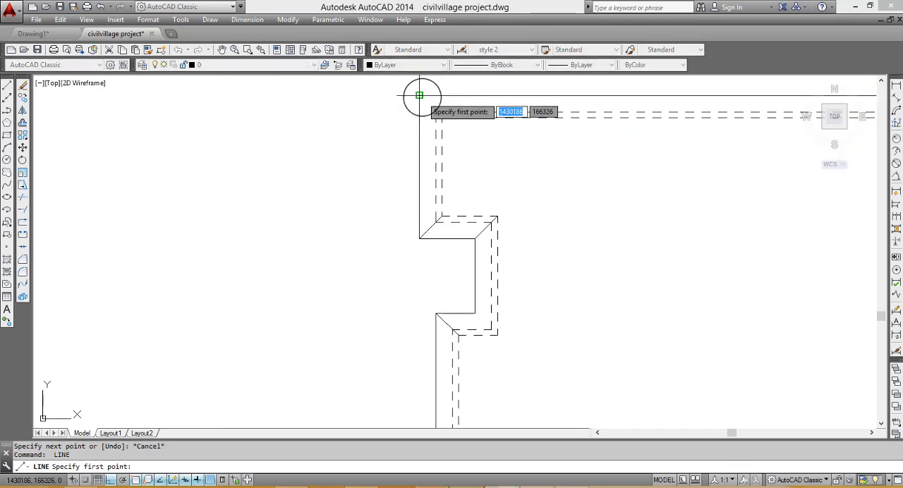
{"action": "left_click", "coordinate": [419, 95]}
{"action": "scroll", "coordinate": [446, 117], "scroll_direction": "down", "scroll_amount": 5}
{"action": "key", "text": "Escape"}
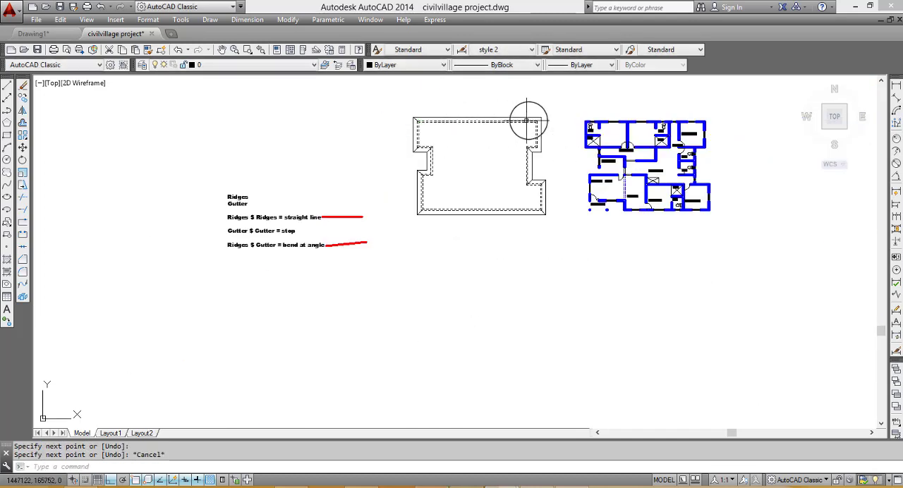
- Draw a diagonal from the eave's top-right corner to the matching inner dashed wall corner
{"action": "key", "text": "Return"}
{"action": "scroll", "coordinate": [540, 116], "scroll_direction": "up", "scroll_amount": 6}
{"action": "left_click", "coordinate": [541, 145]}
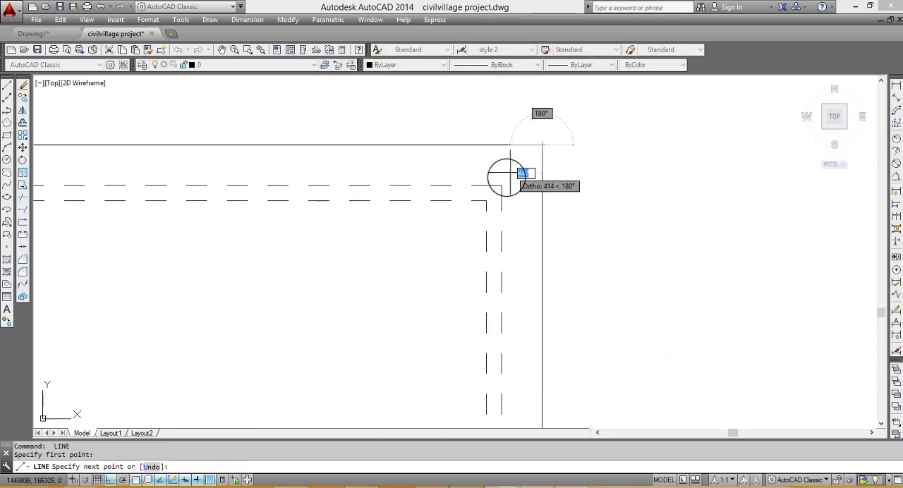
{"action": "scroll", "coordinate": [503, 141], "scroll_direction": "down", "scroll_amount": 5}
{"action": "key", "text": "Escape"}
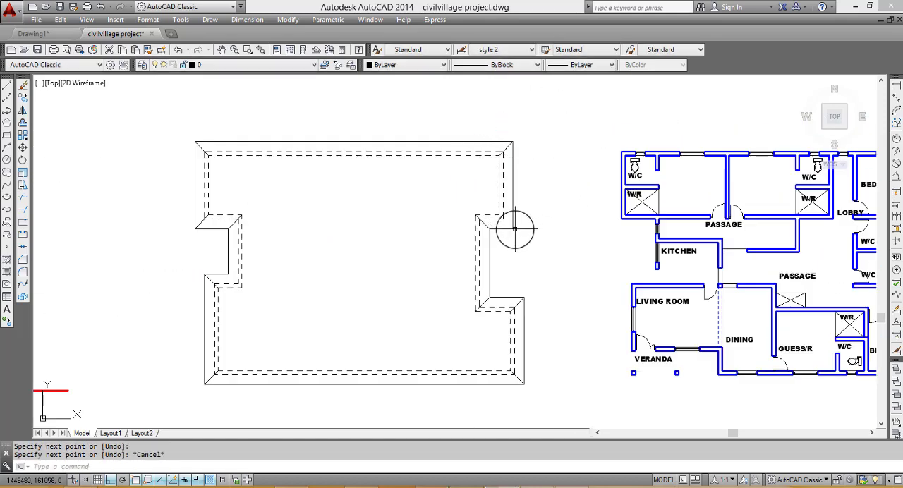
- Draw a diagonal from the lower outer eave corner of the upper-right projection to its inner dashed wall corner
{"action": "key", "text": "Return"}
{"action": "left_click", "coordinate": [514, 219]}
{"action": "scroll", "coordinate": [514, 221], "scroll_direction": "up", "scroll_amount": 5}
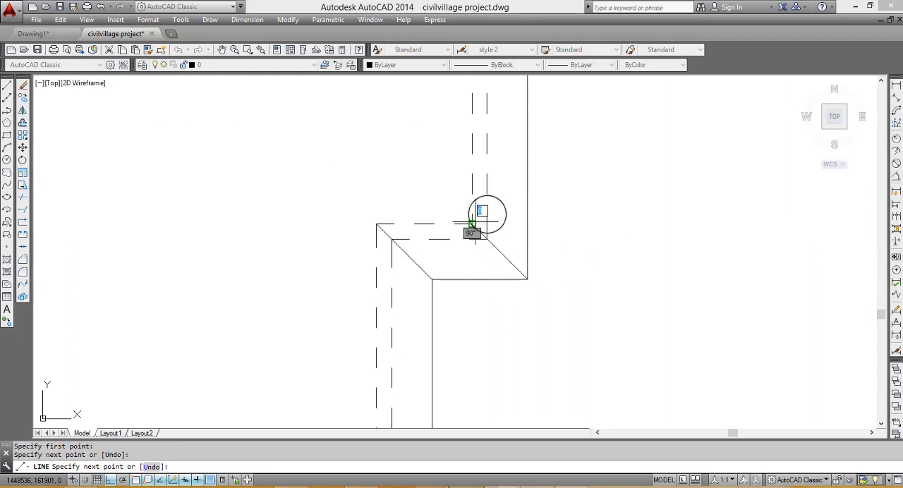
{"action": "scroll", "coordinate": [484, 213], "scroll_direction": "down", "scroll_amount": 5}
{"action": "key", "text": "Escape"}
{"action": "scroll", "coordinate": [173, 230], "scroll_direction": "down", "scroll_amount": 2}
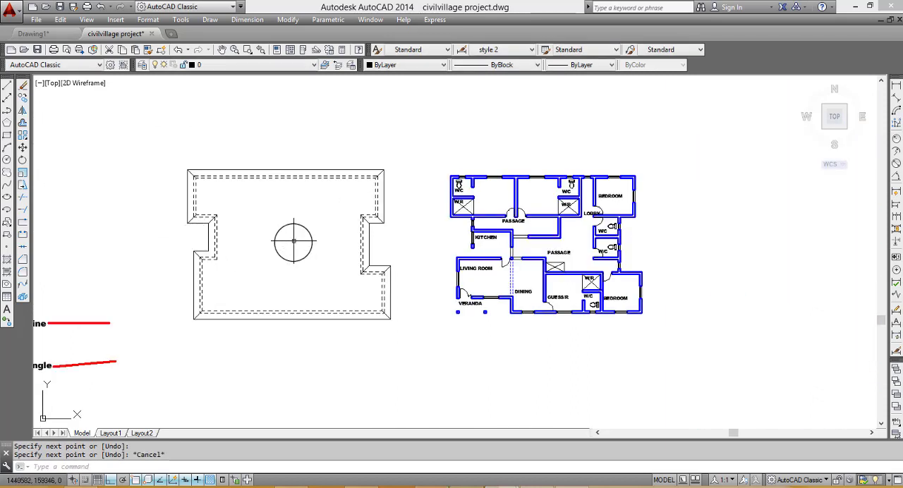
- Draw a diagonal from the left recess's lower eave corner to the matching inner dashed wall corner
{"action": "key", "text": "Return"}
{"action": "scroll", "coordinate": [202, 252], "scroll_direction": "up", "scroll_amount": 4}
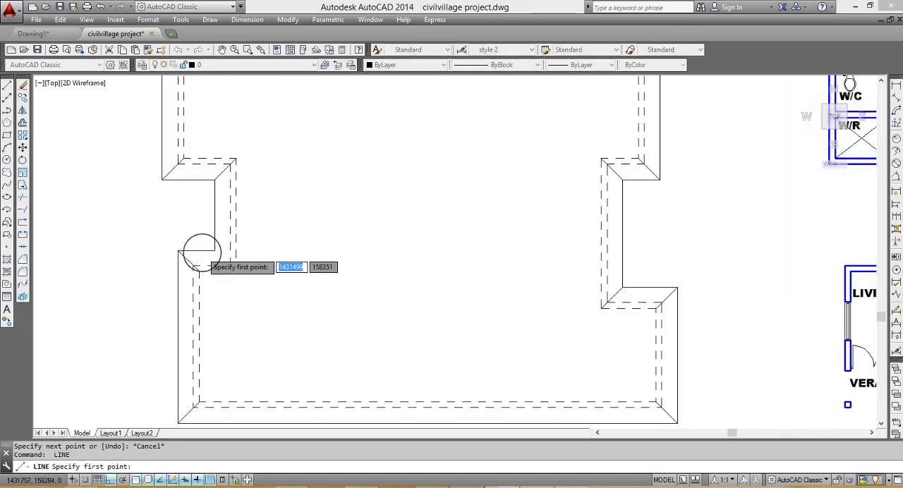
{"action": "left_click", "coordinate": [249, 276]}
{"action": "key", "text": "Escape"}
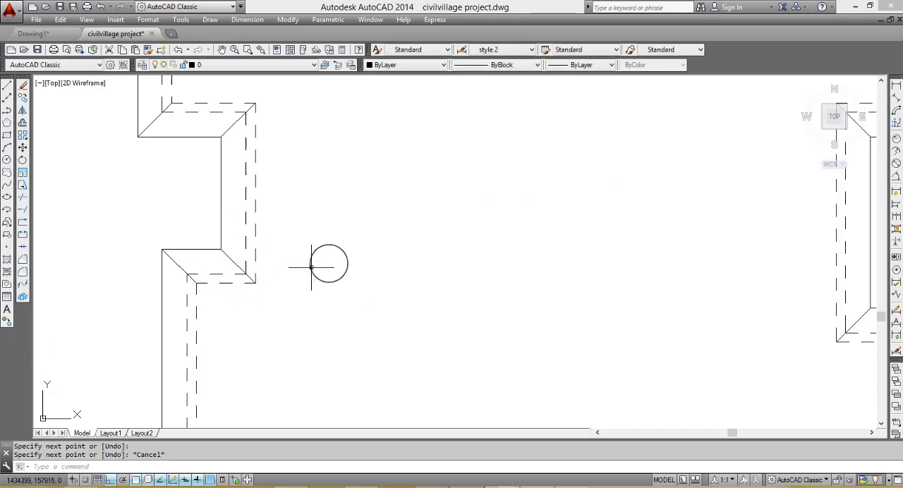
{"action": "scroll", "coordinate": [311, 260], "scroll_direction": "down", "scroll_amount": 4}
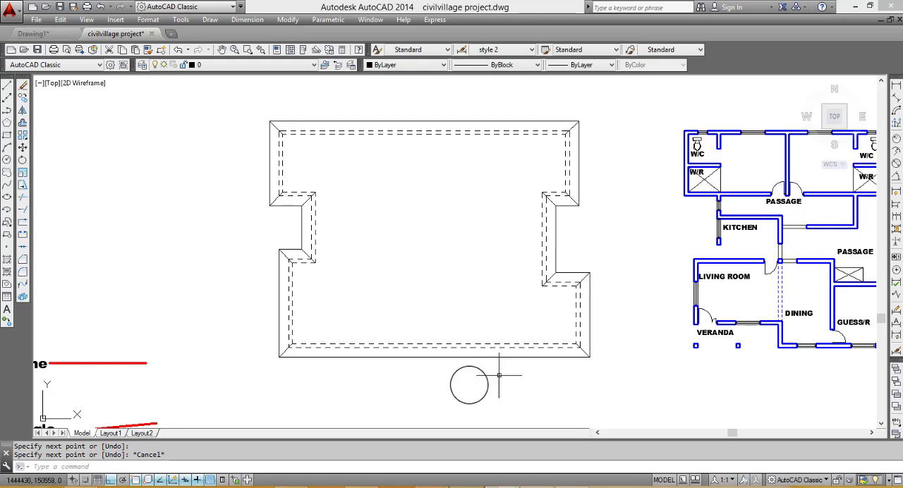
- Extend the eave's bottom-left and bottom-right corner diagonals inward across the roof, using all objects as boundaries
{"action": "type", "text": "ex"}
{"action": "key", "text": "Return"}
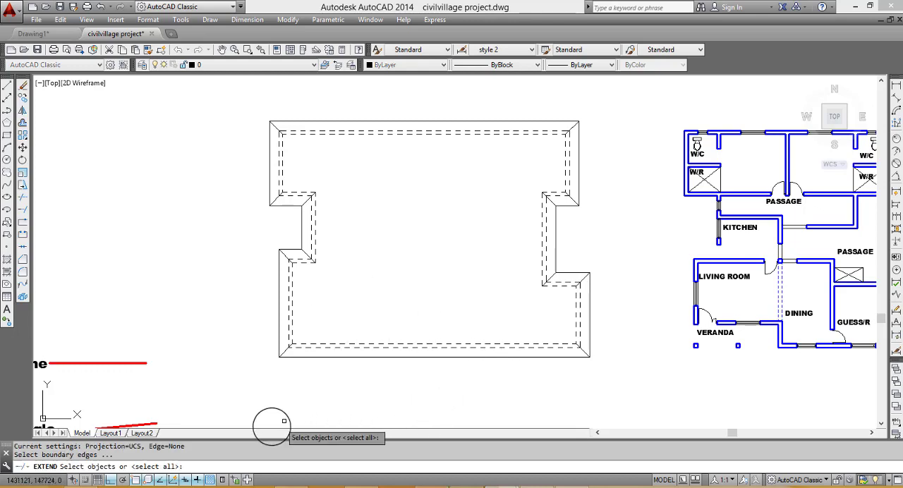
{"action": "key", "text": "Return"}
{"action": "scroll", "coordinate": [286, 364], "scroll_direction": "up", "scroll_amount": 5}
{"action": "scroll", "coordinate": [288, 369], "scroll_direction": "down", "scroll_amount": 4}
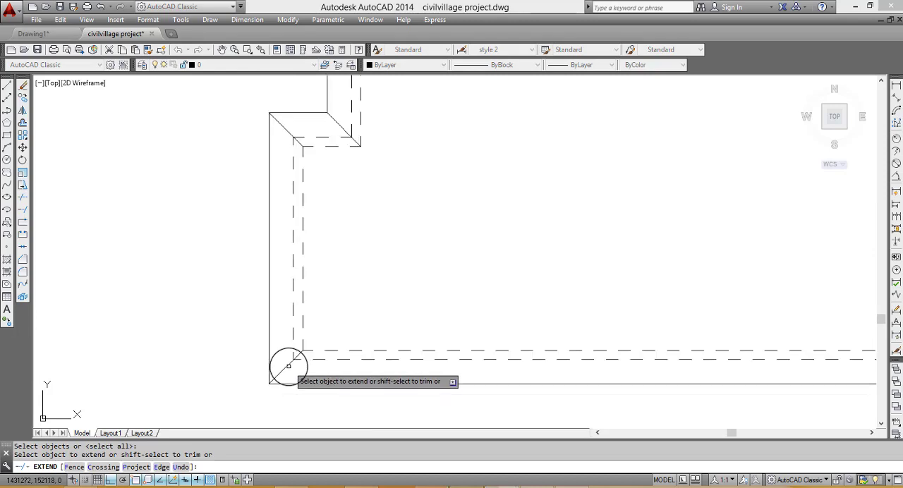
{"action": "left_click", "coordinate": [293, 342]}
{"action": "scroll", "coordinate": [292, 342], "scroll_direction": "down", "scroll_amount": 2}
{"action": "scroll", "coordinate": [542, 381], "scroll_direction": "up", "scroll_amount": 4}
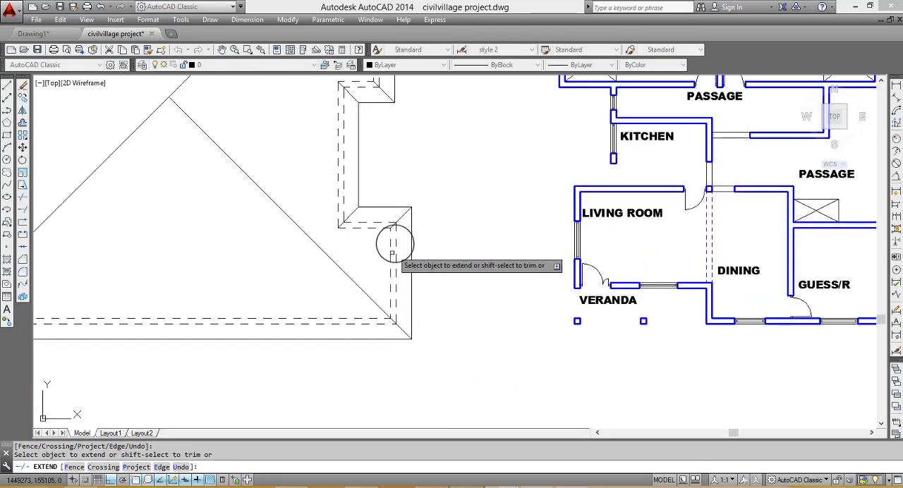
- Extend the lower-right projection's upper corner diagonal and the right recess's lower corner diagonal to the bottom-right diagonal, removing the stray outward extension
{"action": "left_click", "coordinate": [395, 221]}
{"action": "left_click", "coordinate": [350, 214]}
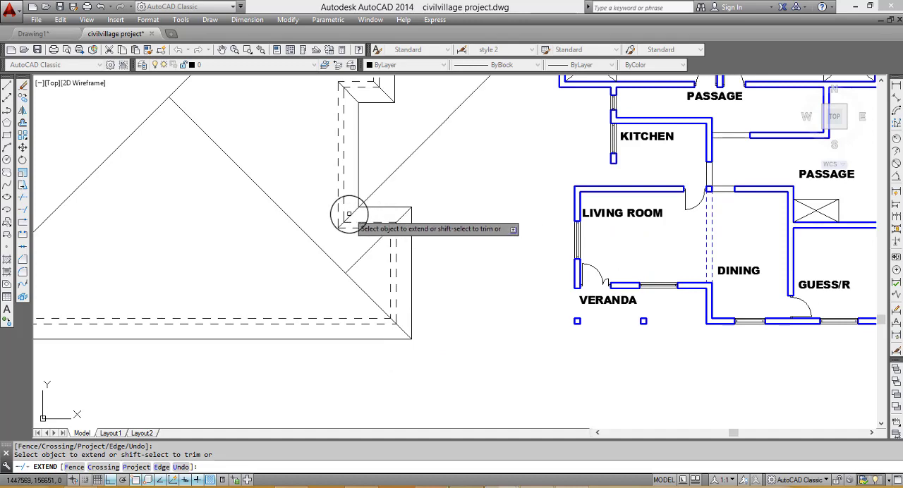
{"action": "scroll", "coordinate": [355, 214], "scroll_direction": "down", "scroll_amount": 3}
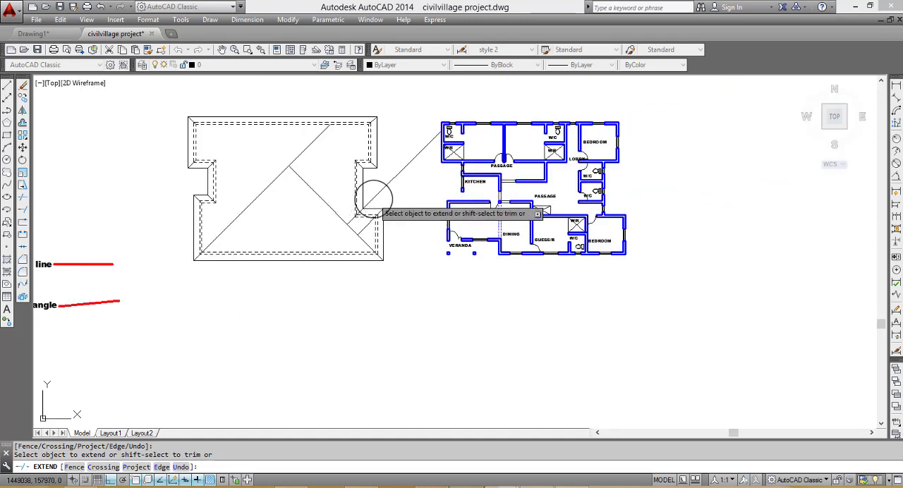
{"action": "left_click", "coordinate": [375, 197], "text": "shift"}
- Extend the right recess's upper corner diagonal and the upper-right projection's lower corner diagonal inward, removing the stray outward extension
{"action": "scroll", "coordinate": [368, 172], "scroll_direction": "up", "scroll_amount": 4}
{"action": "left_click", "coordinate": [348, 157]}
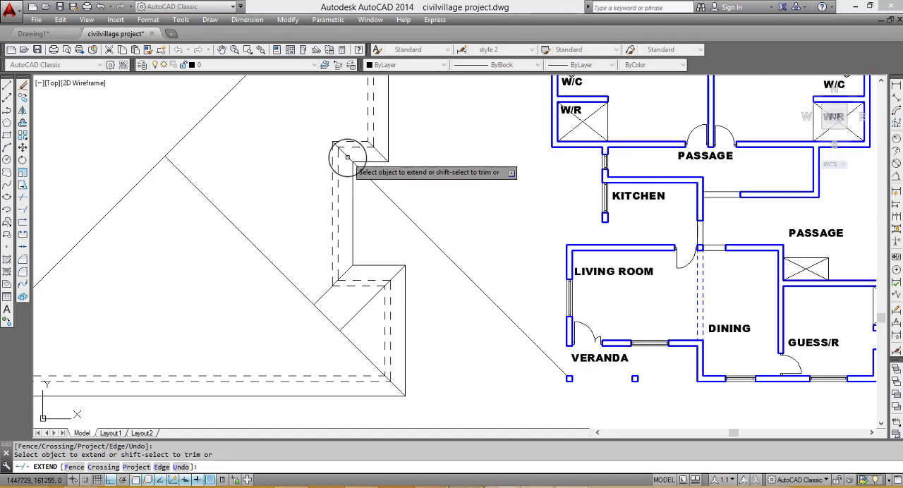
{"action": "left_click", "coordinate": [346, 156]}
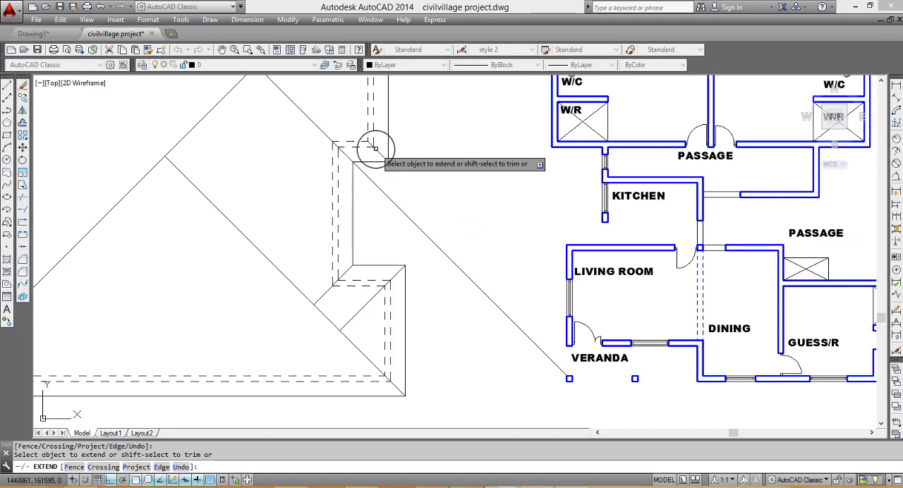
{"action": "left_click", "coordinate": [412, 189], "text": "shift"}
{"action": "left_click", "coordinate": [382, 210], "text": "shift"}
{"action": "scroll", "coordinate": [402, 205], "scroll_direction": "down", "scroll_amount": 6}
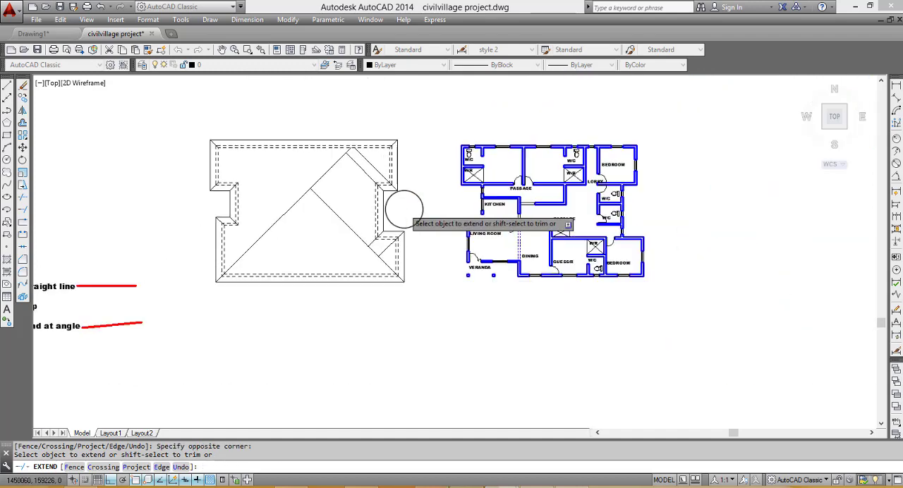
- Extend the eave's top-right and top-left corner diagonals inward to the nearest crossing diagonals
{"action": "scroll", "coordinate": [393, 169], "scroll_direction": "up", "scroll_amount": 6}
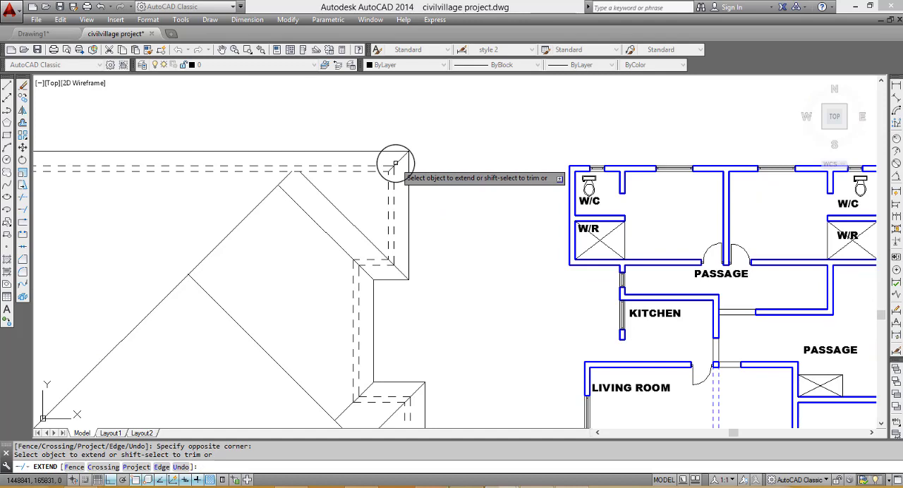
{"action": "scroll", "coordinate": [321, 182], "scroll_direction": "down", "scroll_amount": 5}
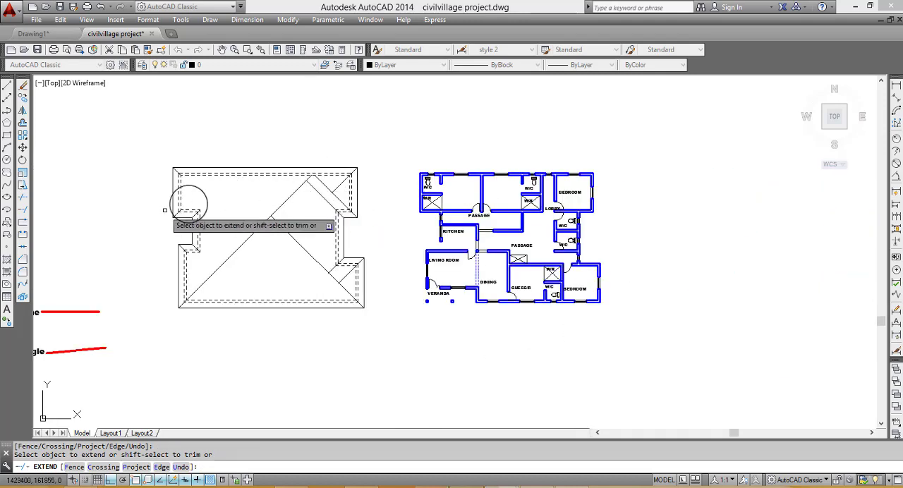
{"action": "scroll", "coordinate": [180, 172], "scroll_direction": "up", "scroll_amount": 5}
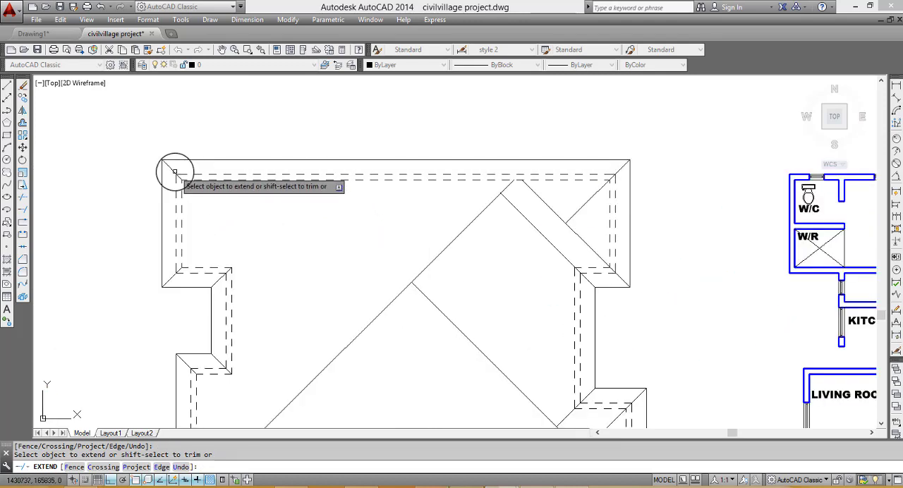
{"action": "scroll", "coordinate": [197, 187], "scroll_direction": "down", "scroll_amount": 5}
- Extend the diagonals at both left recess corners and the adjoining left projection corners inward to the long corner diagonals
{"action": "scroll", "coordinate": [201, 204], "scroll_direction": "up", "scroll_amount": 5}
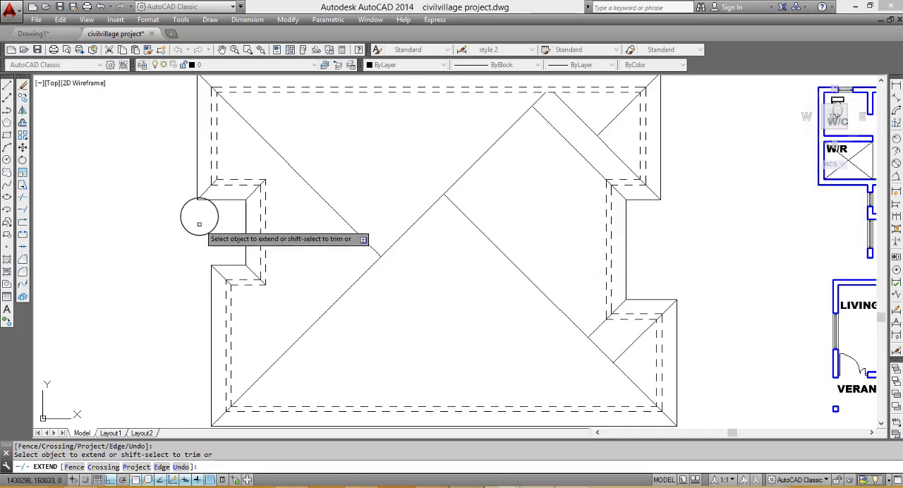
{"action": "left_click", "coordinate": [205, 191]}
{"action": "left_click", "coordinate": [209, 188]}
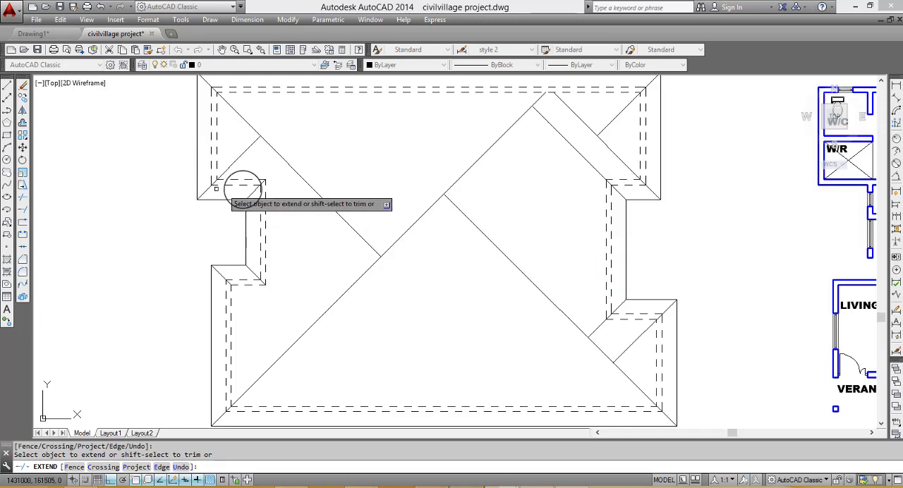
{"action": "left_click", "coordinate": [254, 191]}
{"action": "scroll", "coordinate": [275, 191], "scroll_direction": "down", "scroll_amount": 2}
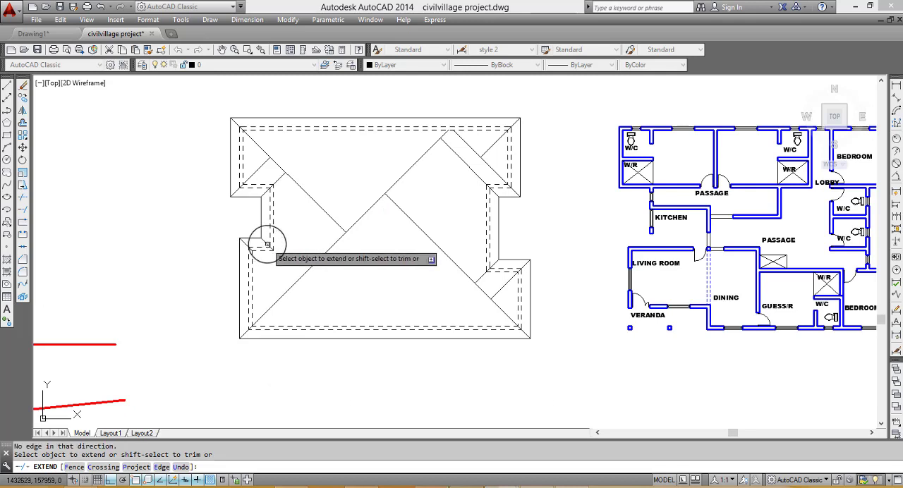
{"action": "scroll", "coordinate": [268, 244], "scroll_direction": "up", "scroll_amount": 4}
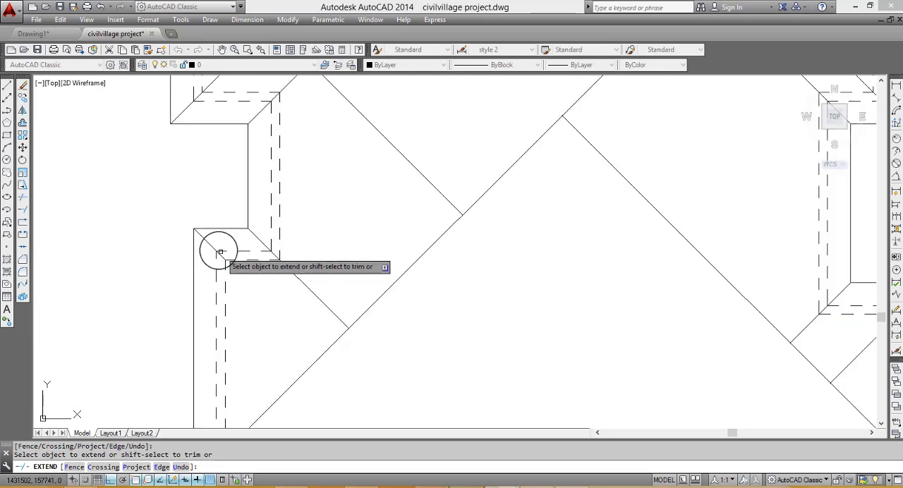
{"action": "scroll", "coordinate": [387, 283], "scroll_direction": "down", "scroll_amount": 3}
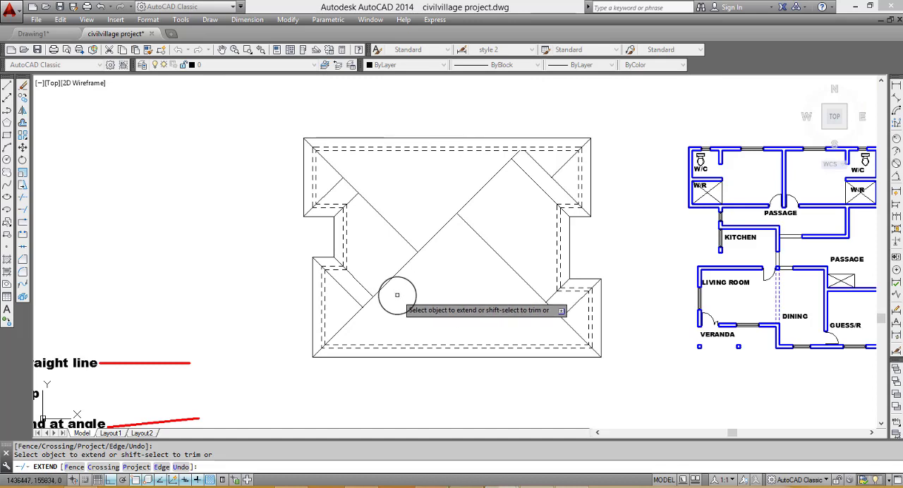
- Try to trim the long diagonals meeting at the centre of the roof
{"action": "left_click", "coordinate": [477, 256], "text": "shift"}
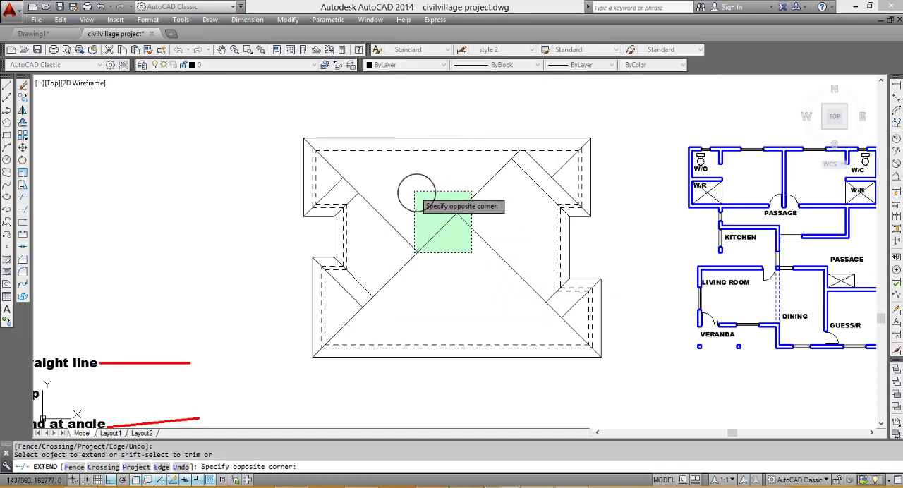
{"action": "left_click", "coordinate": [419, 195], "text": "shift"}
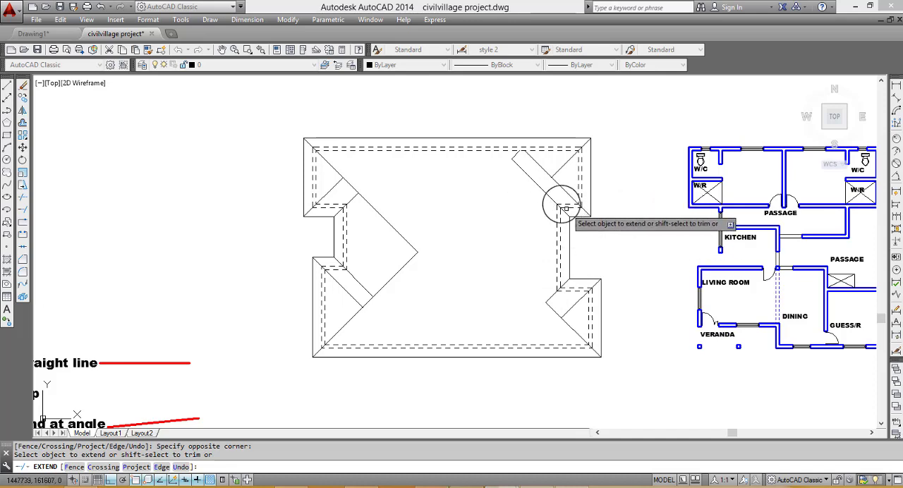
{"action": "key", "text": "ctrl+z"}
{"action": "scroll", "coordinate": [528, 194], "scroll_direction": "down", "scroll_amount": 6}
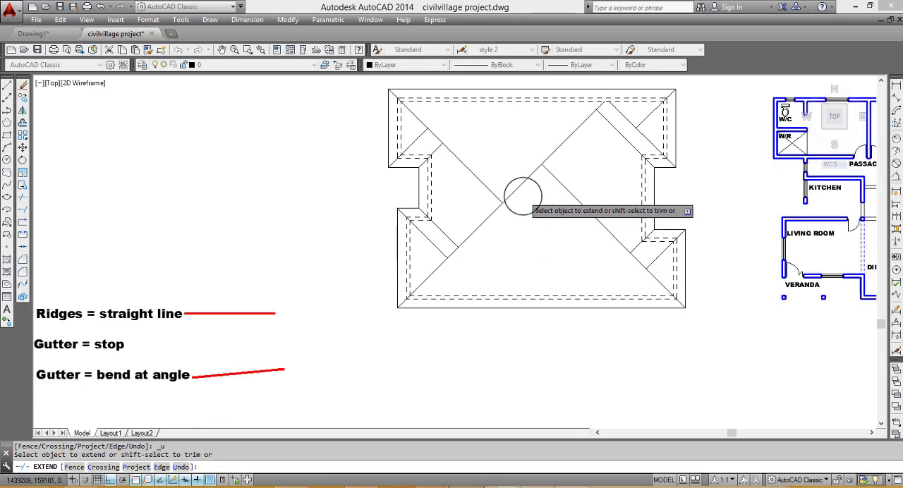
{"action": "key", "text": "Escape"}
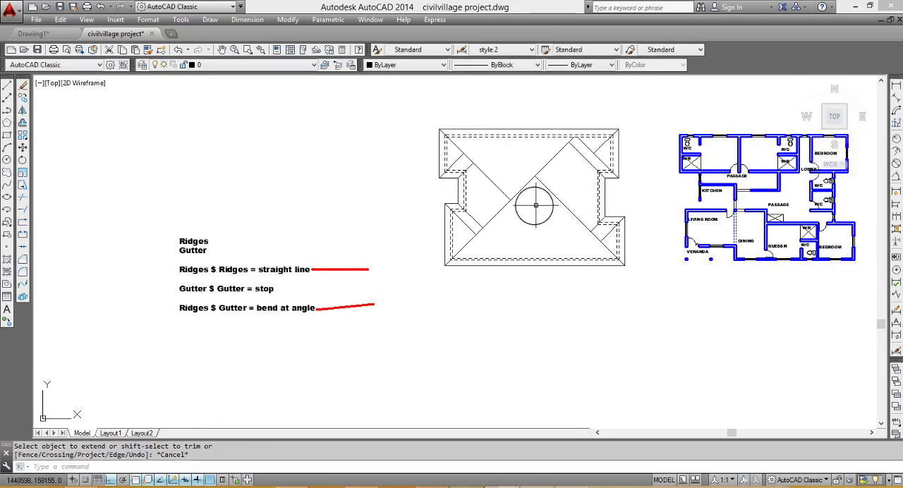
- Examine the extended roof diagonals against the written ridge and gutter intersection rules
{"action": "scroll", "coordinate": [619, 157], "scroll_direction": "up", "scroll_amount": 2}
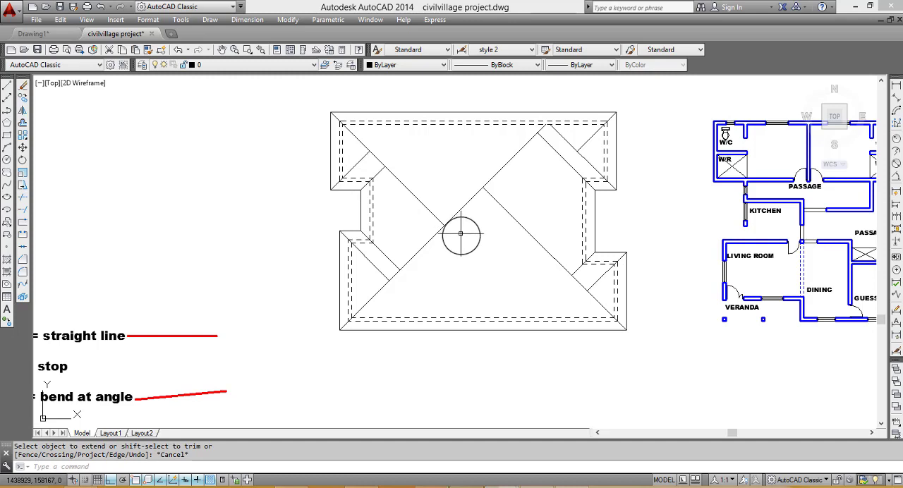
{"action": "scroll", "coordinate": [521, 235], "scroll_direction": "down", "scroll_amount": 2}
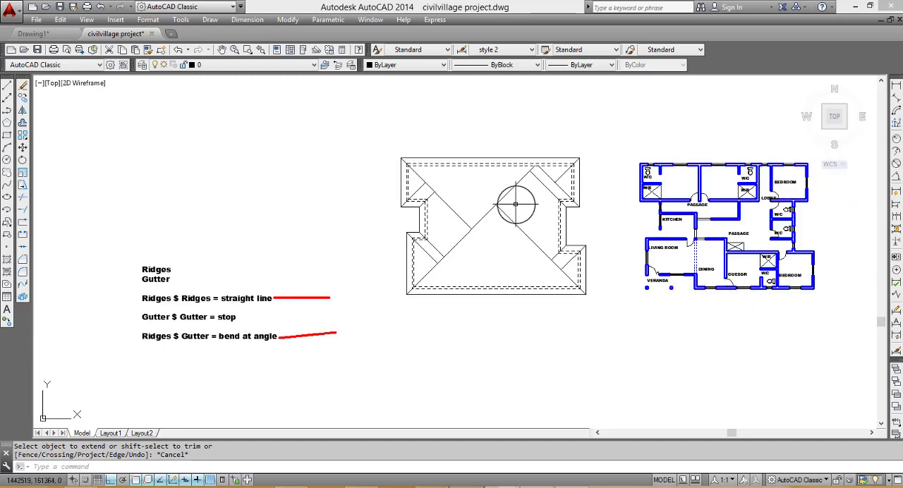
{"action": "scroll", "coordinate": [516, 204], "scroll_direction": "up", "scroll_amount": 4}
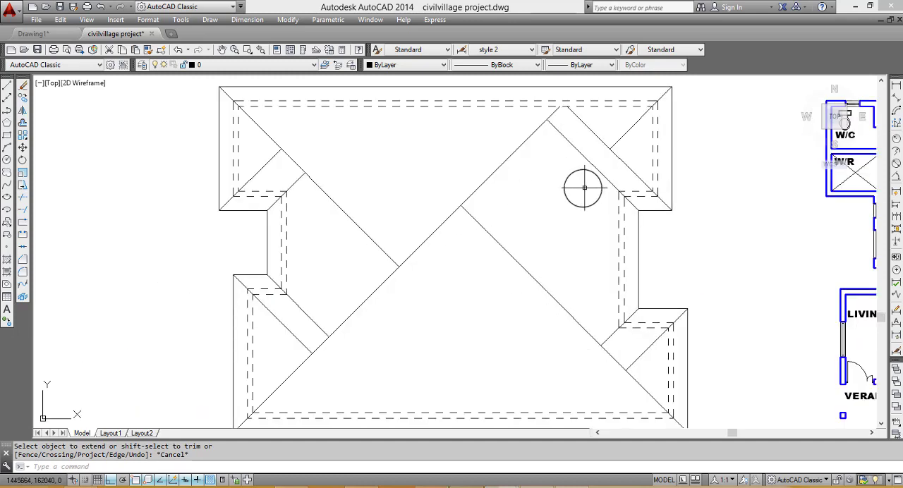
{"action": "scroll", "coordinate": [599, 180], "scroll_direction": "down", "scroll_amount": 4}
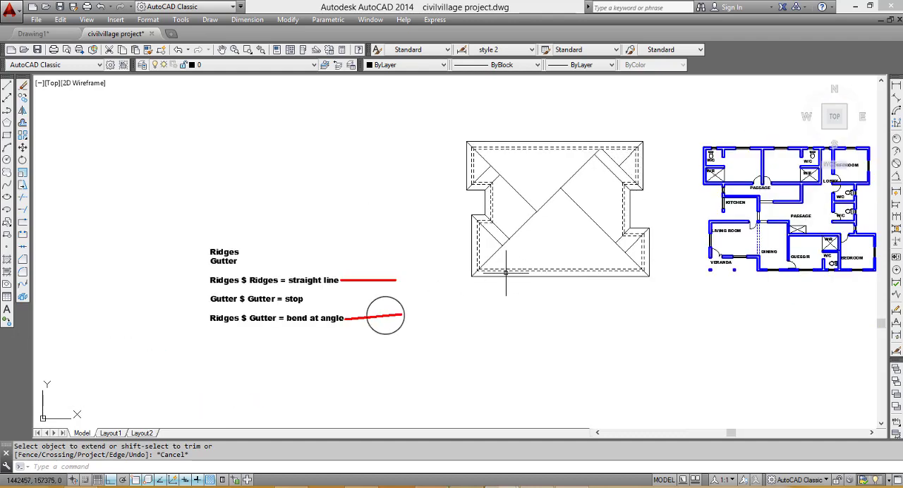
{"action": "scroll", "coordinate": [229, 319], "scroll_direction": "up", "scroll_amount": 2}
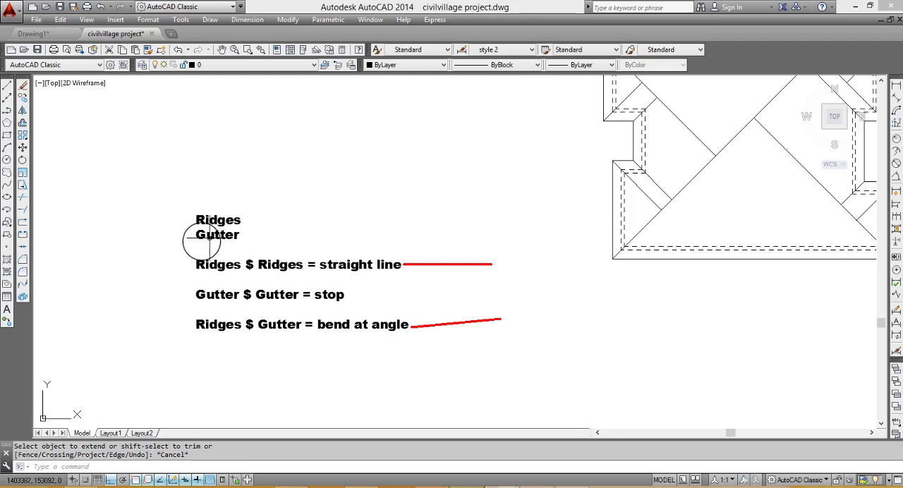
{"action": "scroll", "coordinate": [203, 247], "scroll_direction": "down", "scroll_amount": 3}
{"action": "scroll", "coordinate": [494, 226], "scroll_direction": "up", "scroll_amount": 3}
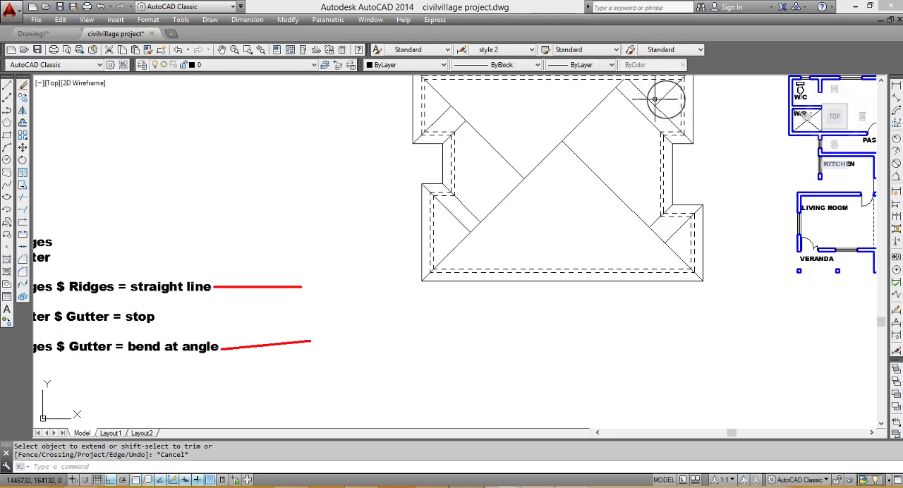
{"action": "scroll", "coordinate": [168, 316], "scroll_direction": "down", "scroll_amount": 3}
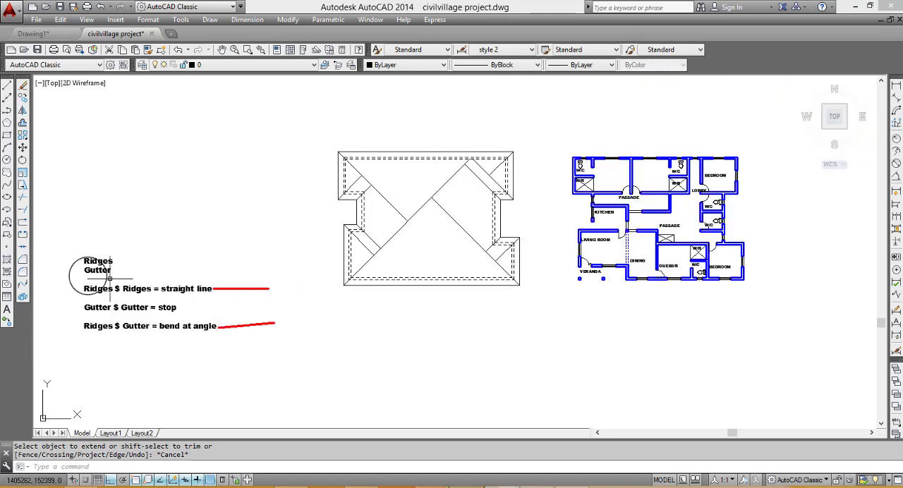
- Select the four gutter diagonals that start at the inner corners of the left and right recesses
{"action": "scroll", "coordinate": [92, 276], "scroll_direction": "up", "scroll_amount": 3}
{"action": "scroll", "coordinate": [634, 244], "scroll_direction": "up", "scroll_amount": 2}
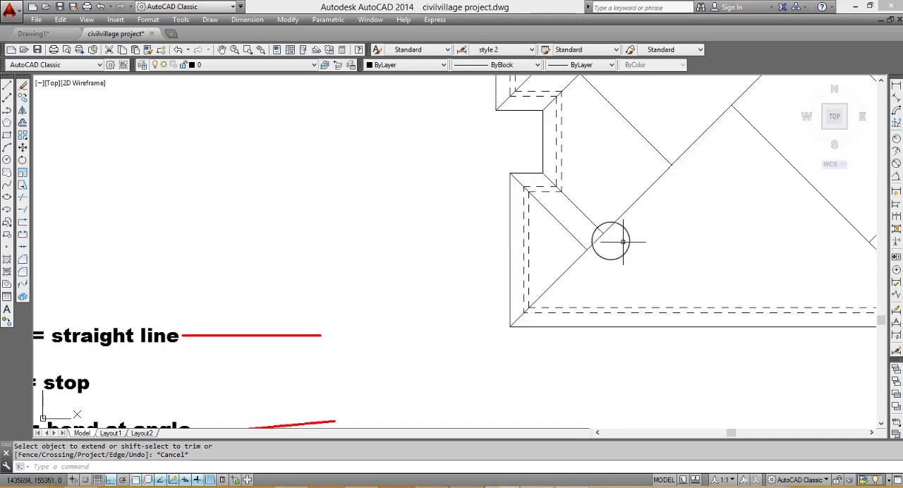
{"action": "left_click", "coordinate": [599, 232]}
{"action": "scroll", "coordinate": [574, 221], "scroll_direction": "down", "scroll_amount": 2}
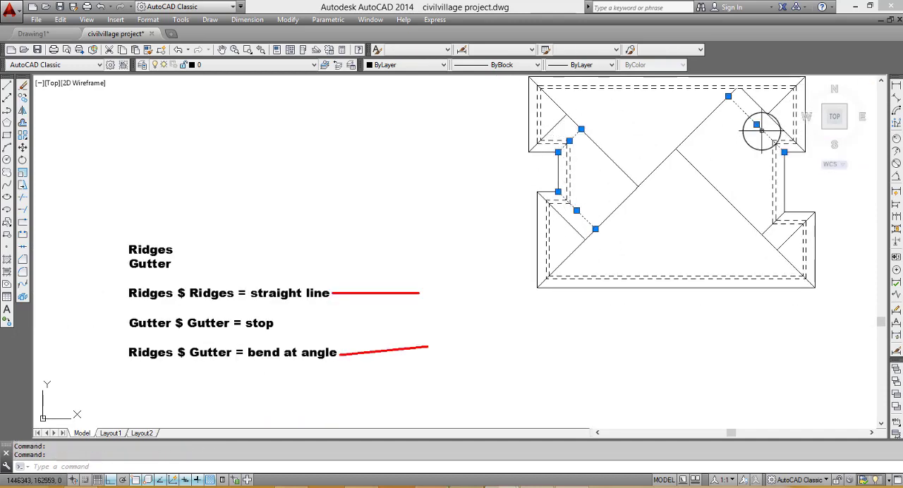
{"action": "left_click", "coordinate": [767, 229]}
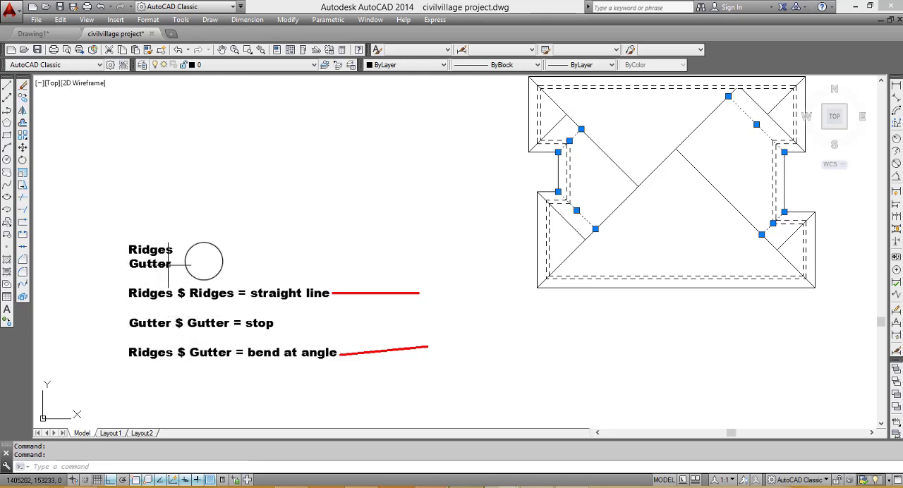
- Move the ridge and gutter rule notes with their red sample lines up beside the roof plan, with Ortho off
{"action": "key", "text": "Escape"}
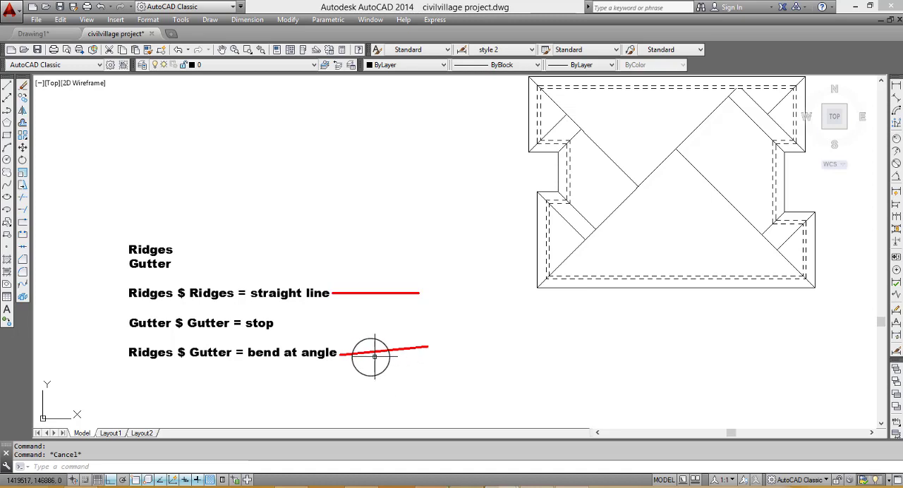
{"action": "scroll", "coordinate": [460, 321], "scroll_direction": "down", "scroll_amount": 2}
{"action": "scroll", "coordinate": [554, 264], "scroll_direction": "up", "scroll_amount": 2}
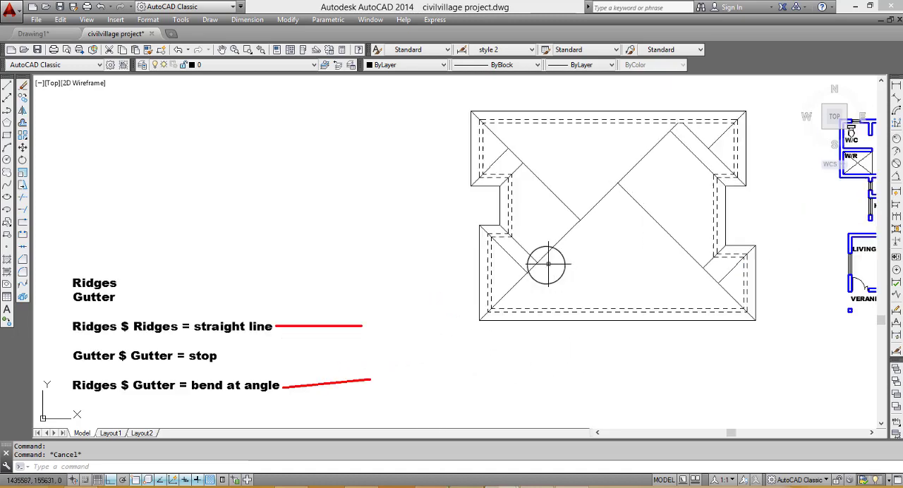
{"action": "left_click", "coordinate": [243, 331]}
{"action": "left_click", "coordinate": [112, 305]}
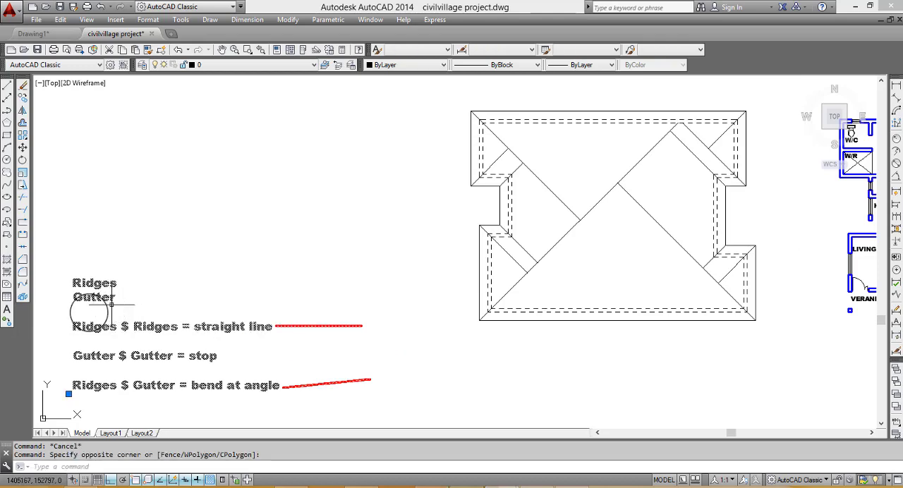
{"action": "left_click", "coordinate": [68, 394]}
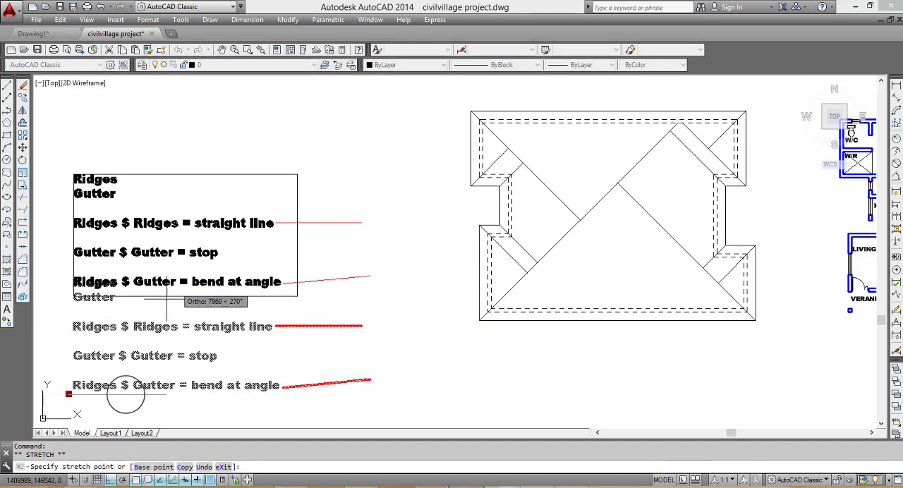
{"action": "left_click", "coordinate": [111, 481]}
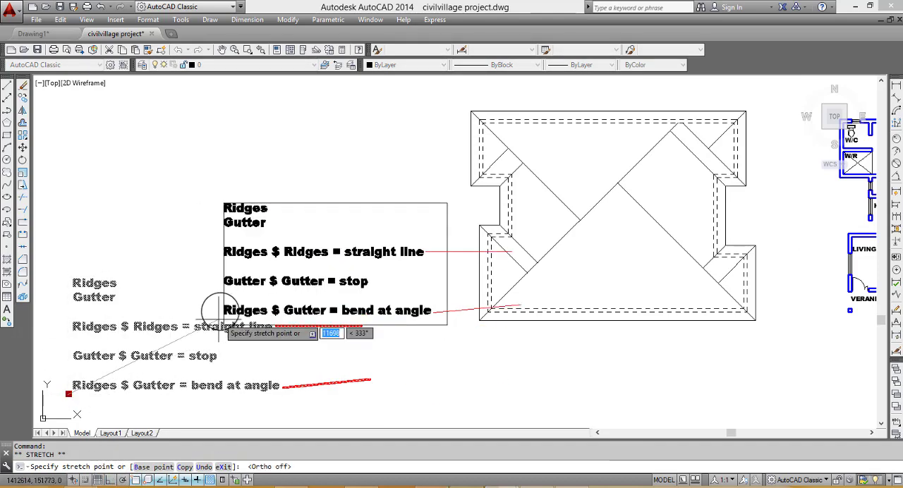
{"action": "left_click", "coordinate": [171, 260]}
{"action": "key", "text": "Escape"}
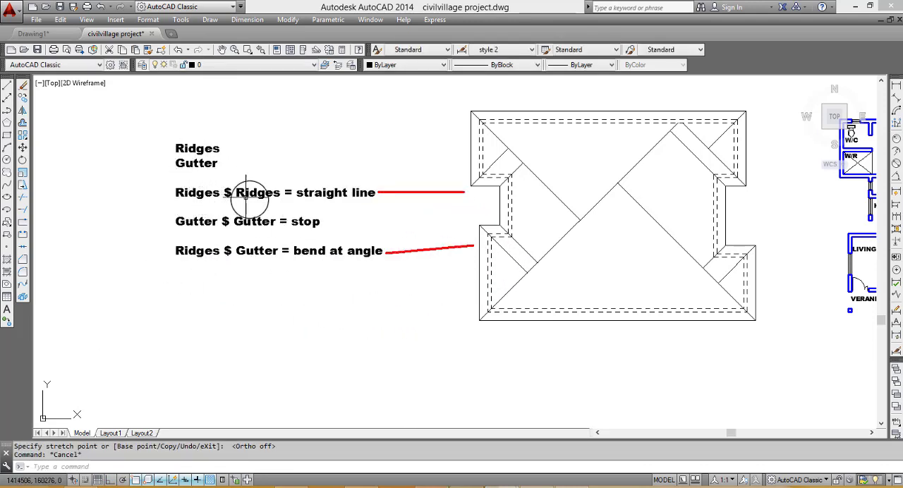
- With Ortho on, draw a short horizontal ridge line inward from where the two lower-right hip diagonals meet
{"action": "scroll", "coordinate": [682, 283], "scroll_direction": "down", "scroll_amount": 4}
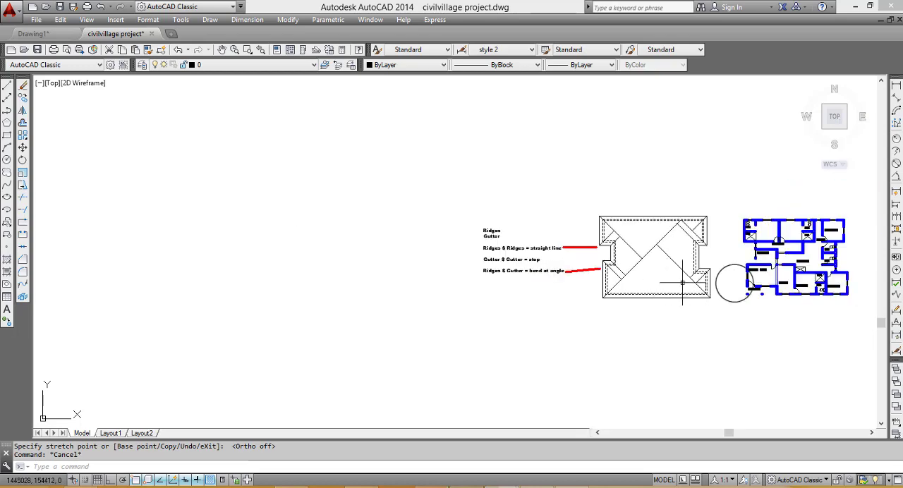
{"action": "scroll", "coordinate": [683, 283], "scroll_direction": "up", "scroll_amount": 6}
{"action": "scroll", "coordinate": [474, 252], "scroll_direction": "down", "scroll_amount": 5}
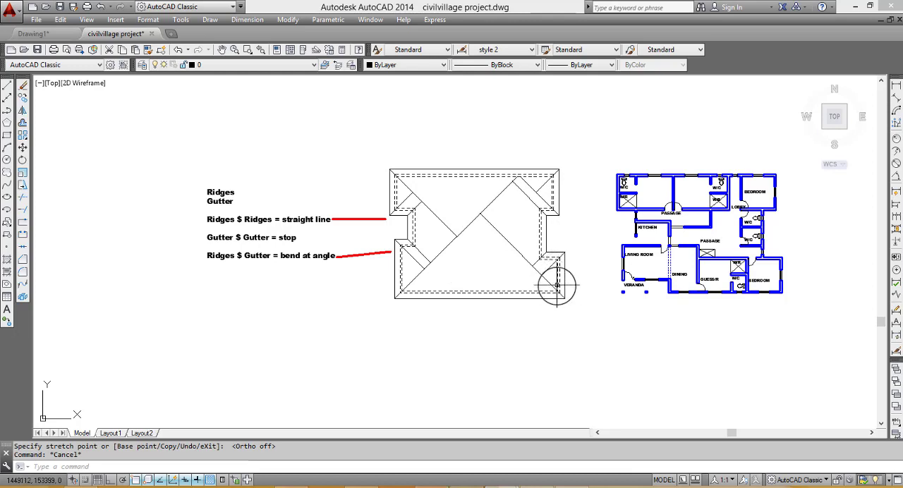
{"action": "scroll", "coordinate": [561, 283], "scroll_direction": "up", "scroll_amount": 2}
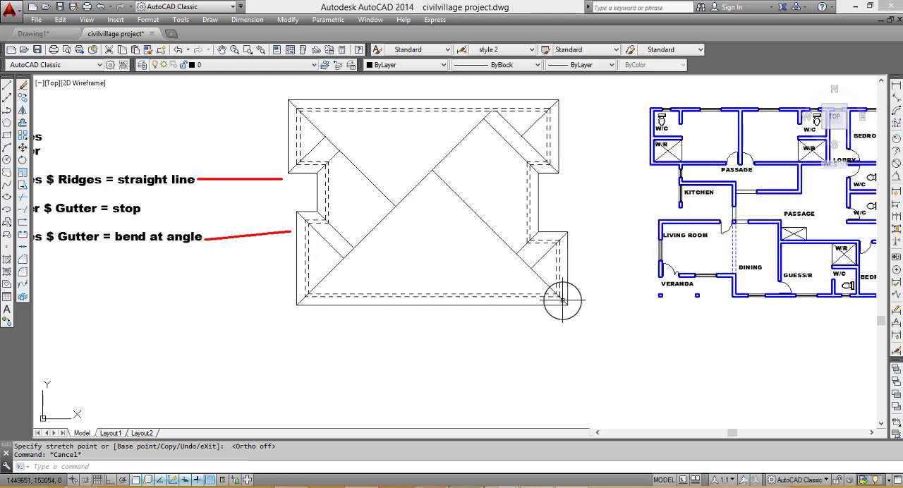
{"action": "scroll", "coordinate": [562, 300], "scroll_direction": "down", "scroll_amount": 2}
{"action": "left_click", "coordinate": [555, 292]}
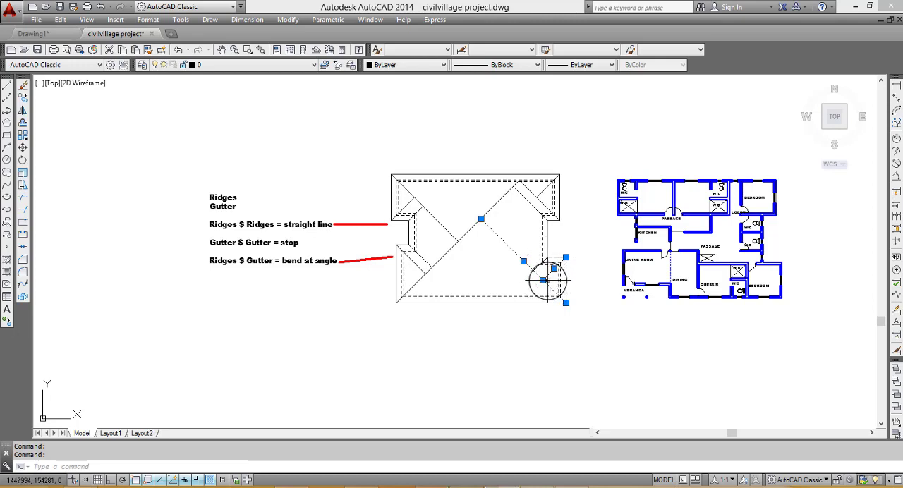
{"action": "left_click", "coordinate": [5, 88]}
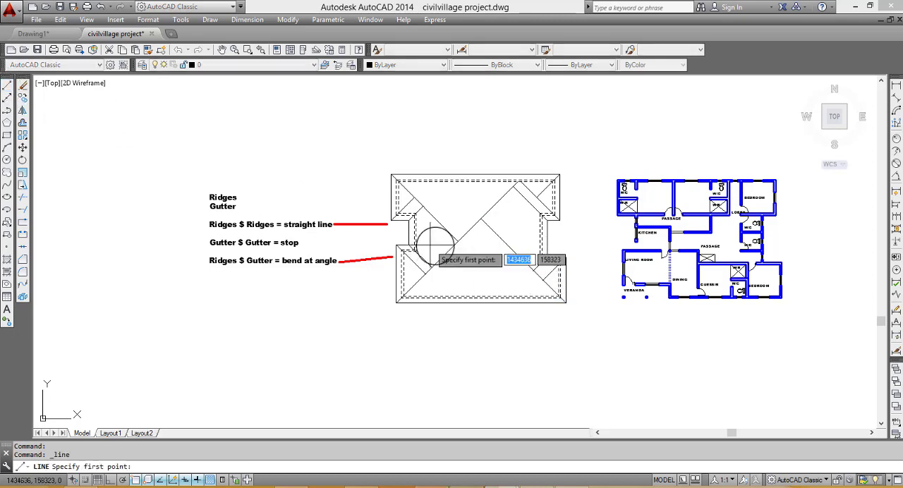
{"action": "scroll", "coordinate": [548, 265], "scroll_direction": "up", "scroll_amount": 4}
{"action": "left_click", "coordinate": [532, 243]}
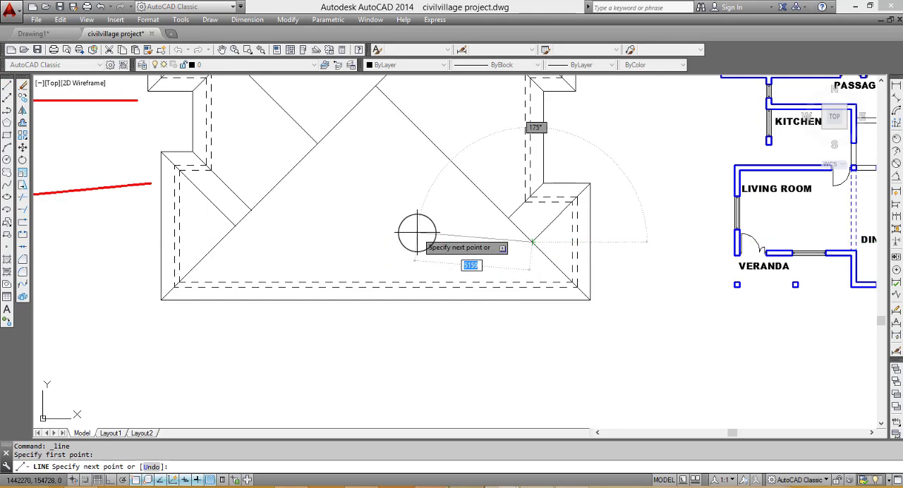
{"action": "left_click", "coordinate": [110, 480]}
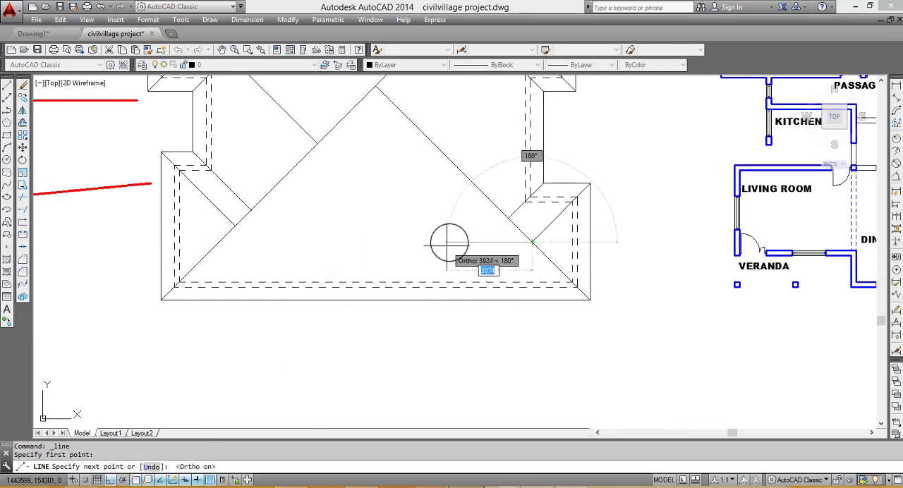
{"action": "key", "text": "Escape"}
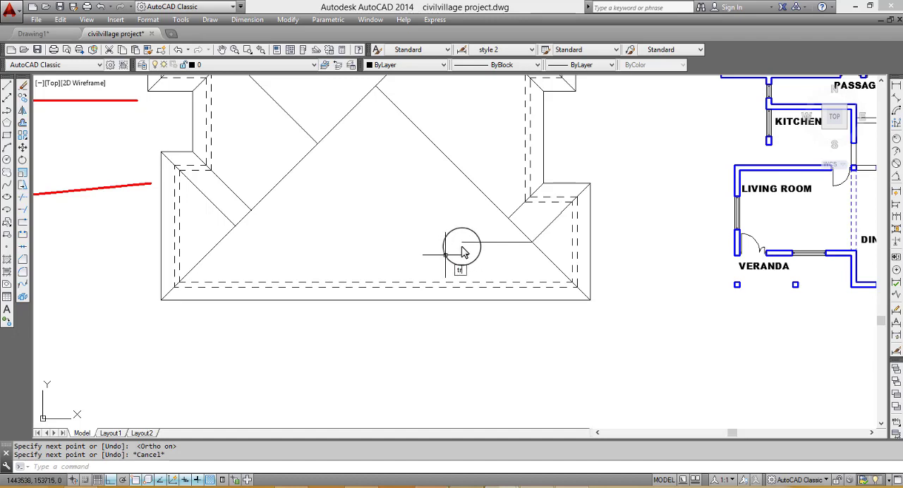
- Trim the long lower-right diagonal between the ridge start and the gutter diagonal, and erase its remaining inner part
{"action": "key", "text": "Return"}
{"action": "key", "text": "Return"}
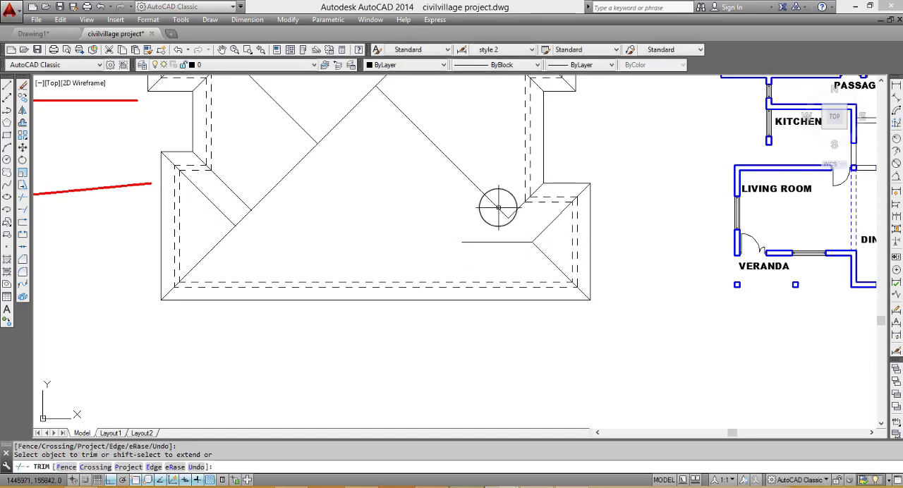
{"action": "key", "text": "Escape"}
{"action": "left_click", "coordinate": [498, 207]}
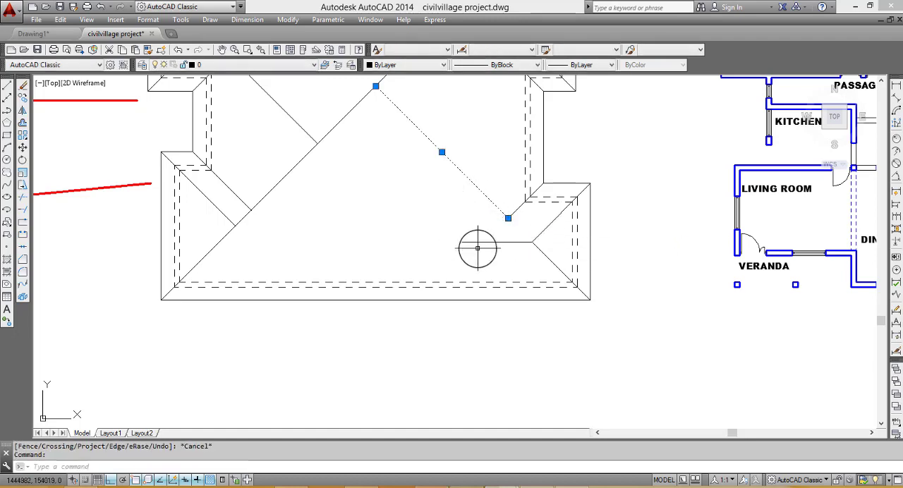
{"action": "type", "text": "e"}
{"action": "key", "text": "Return"}
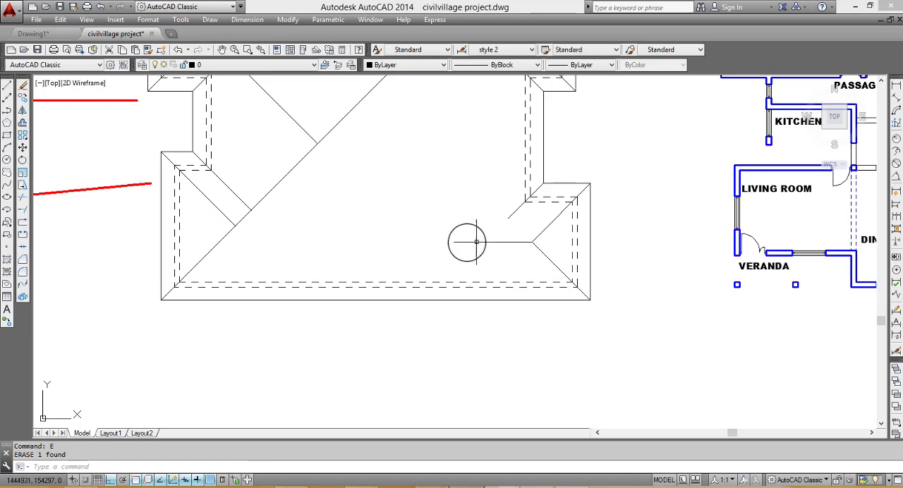
- Draw a short horizontal ridge line inward from where the two lower-left hip diagonals meet
{"action": "scroll", "coordinate": [261, 238], "scroll_direction": "down", "scroll_amount": 2}
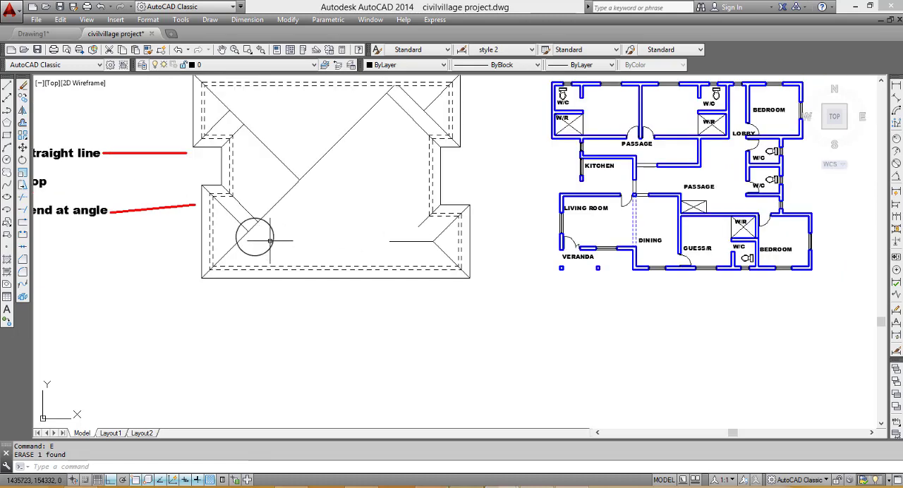
{"action": "scroll", "coordinate": [203, 198], "scroll_direction": "down", "scroll_amount": 2}
{"action": "scroll", "coordinate": [179, 193], "scroll_direction": "up", "scroll_amount": 3}
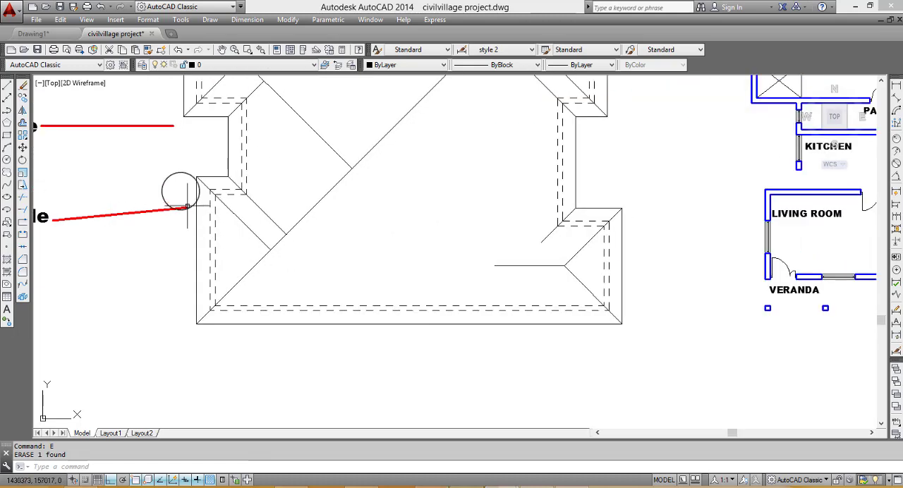
{"action": "scroll", "coordinate": [177, 192], "scroll_direction": "down", "scroll_amount": 3}
{"action": "scroll", "coordinate": [201, 205], "scroll_direction": "up", "scroll_amount": 1}
{"action": "scroll", "coordinate": [201, 205], "scroll_direction": "up", "scroll_amount": 2}
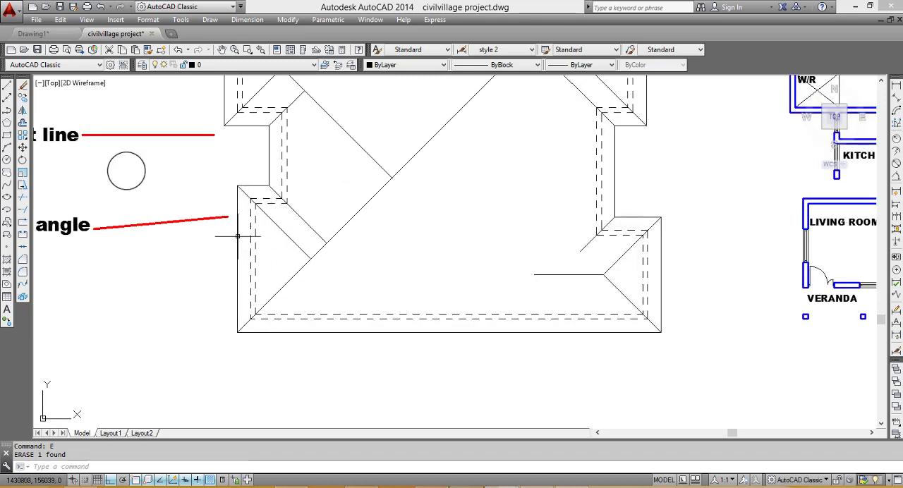
{"action": "left_click", "coordinate": [7, 84]}
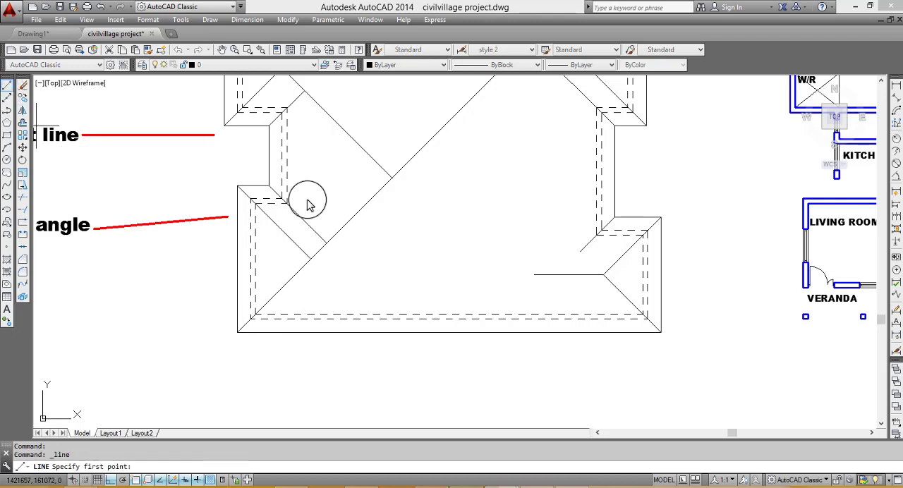
{"action": "left_click", "coordinate": [311, 259]}
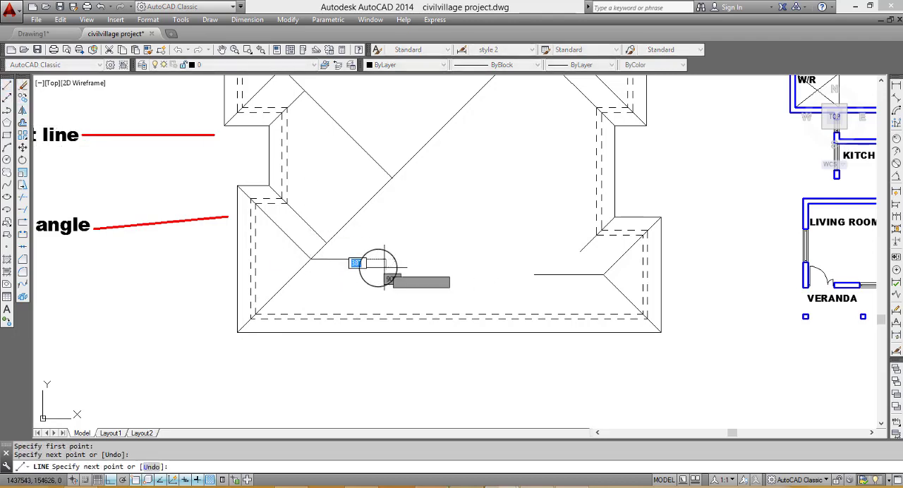
{"action": "left_click", "coordinate": [385, 261]}
{"action": "key", "text": "Escape"}
- Trim the long lower-left diagonal between the ridge start and the gutter diagonal, and erase the rest of it across the roof
{"action": "type", "text": "tr"}
{"action": "key", "text": "Return"}
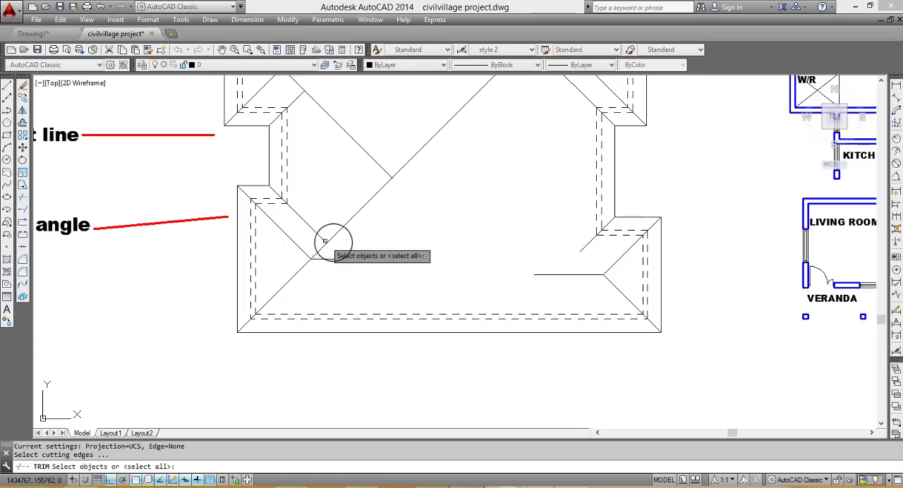
{"action": "key", "text": "Return"}
{"action": "left_click", "coordinate": [317, 247]}
{"action": "key", "text": "Escape"}
{"action": "left_click", "coordinate": [336, 237]}
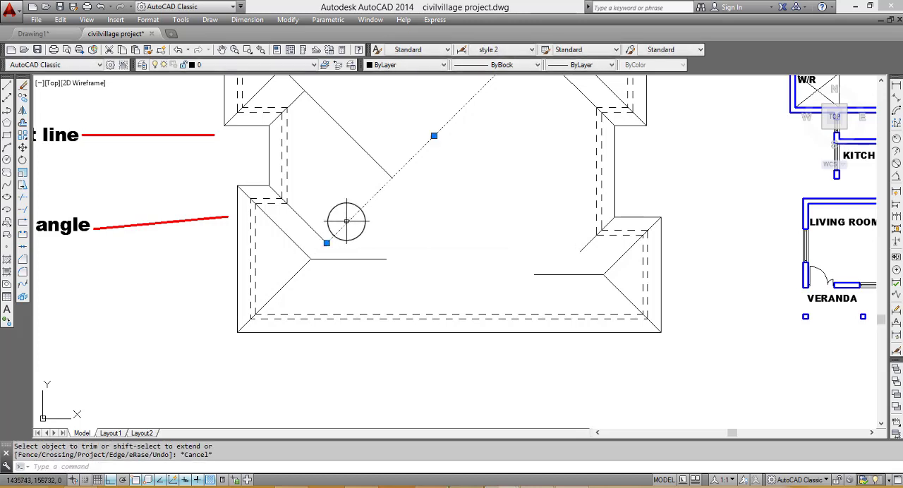
{"action": "type", "text": "e"}
{"action": "key", "text": "Return"}
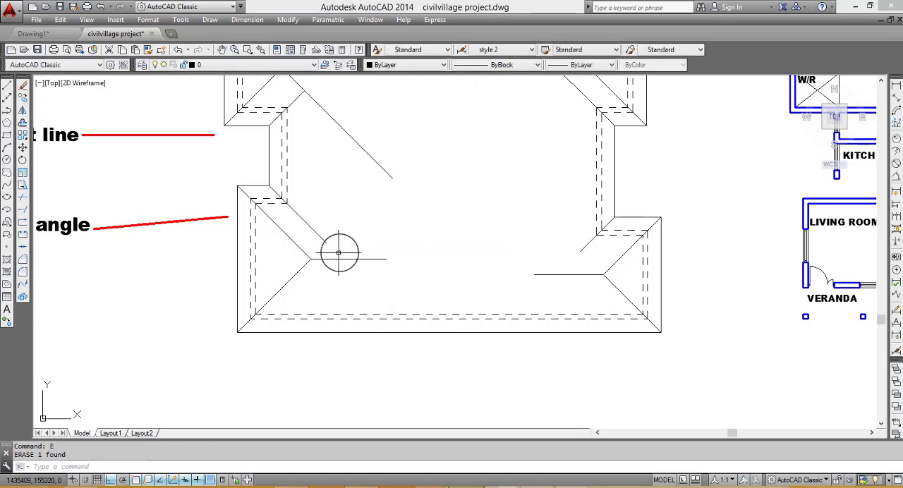
- Draw short horizontal ridge lines inward from the hip diagonal intersections at the upper-left and upper-right of the roof
{"action": "scroll", "coordinate": [335, 250], "scroll_direction": "down", "scroll_amount": 2}
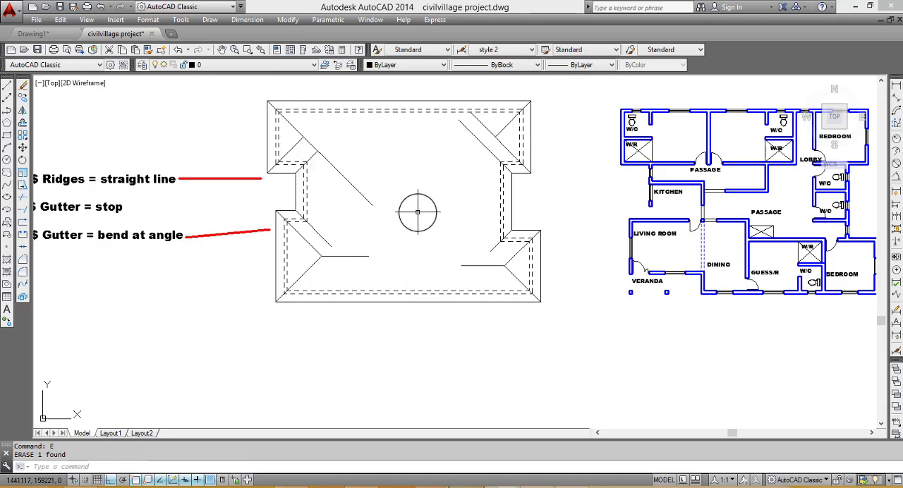
{"action": "key", "text": "Return"}
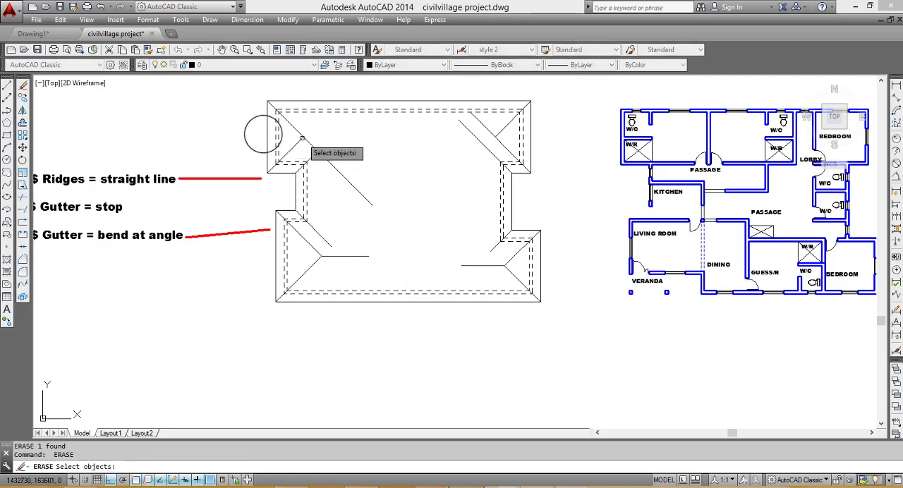
{"action": "key", "text": "Escape"}
{"action": "left_click", "coordinate": [7, 85]}
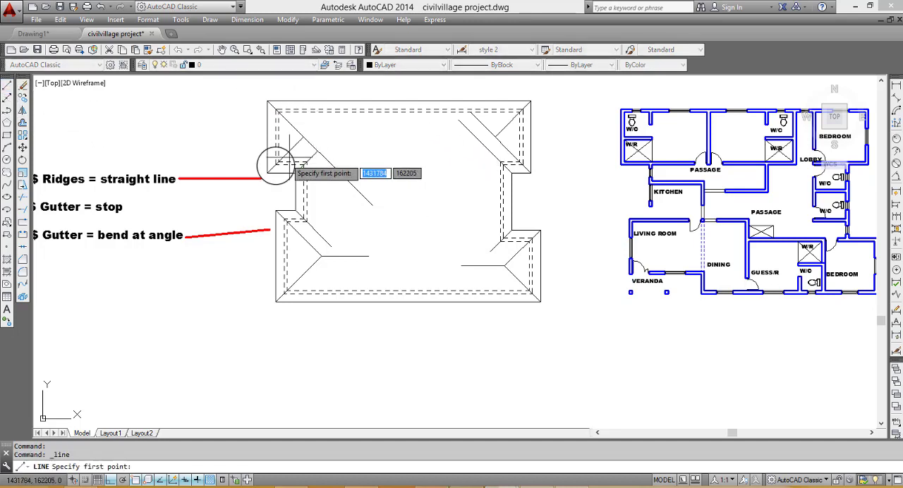
{"action": "left_click", "coordinate": [300, 138]}
{"action": "left_click", "coordinate": [342, 138]}
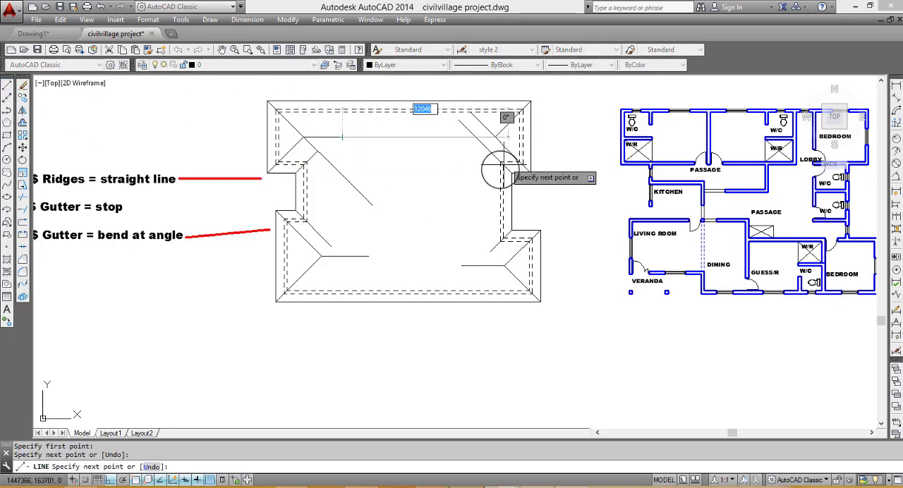
{"action": "key", "text": "Escape"}
{"action": "key", "text": "Return"}
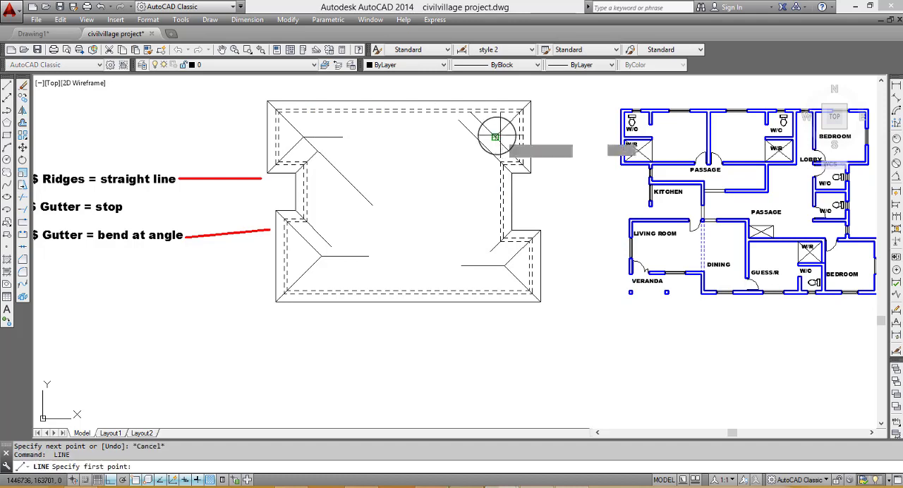
{"action": "left_click", "coordinate": [484, 137]}
{"action": "key", "text": "Escape"}
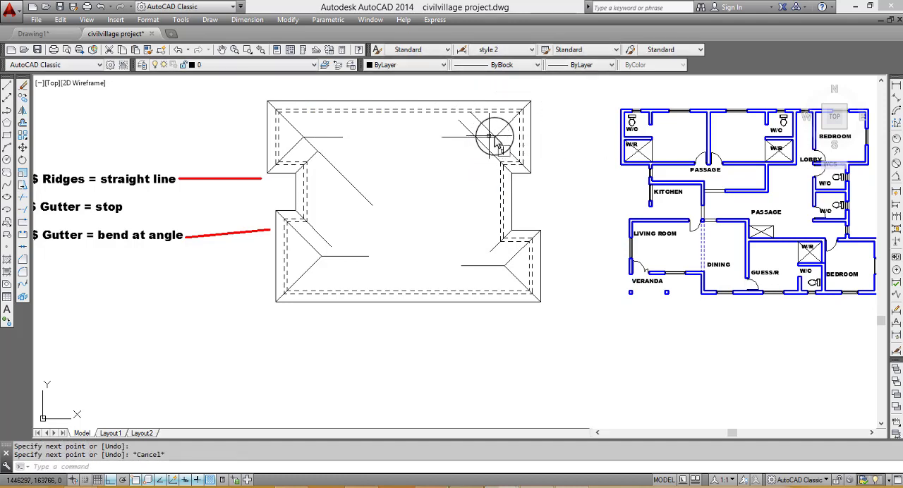
- Trim the diagonal ends above the upper-right ridge and the upper-left diagonal between the ridge start and the gutter line
{"action": "type", "text": "tr"}
{"action": "key", "text": "Return"}
{"action": "key", "text": "Return"}
{"action": "left_click", "coordinate": [487, 127]}
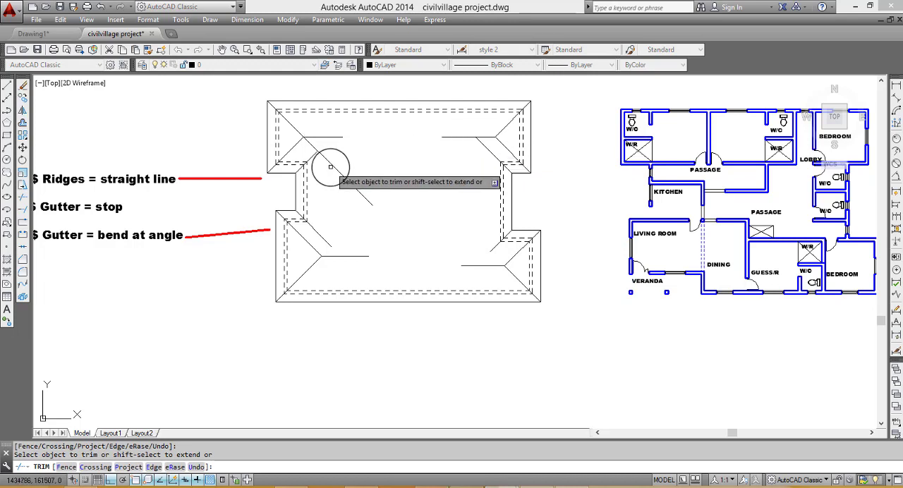
{"action": "key", "text": "Escape"}
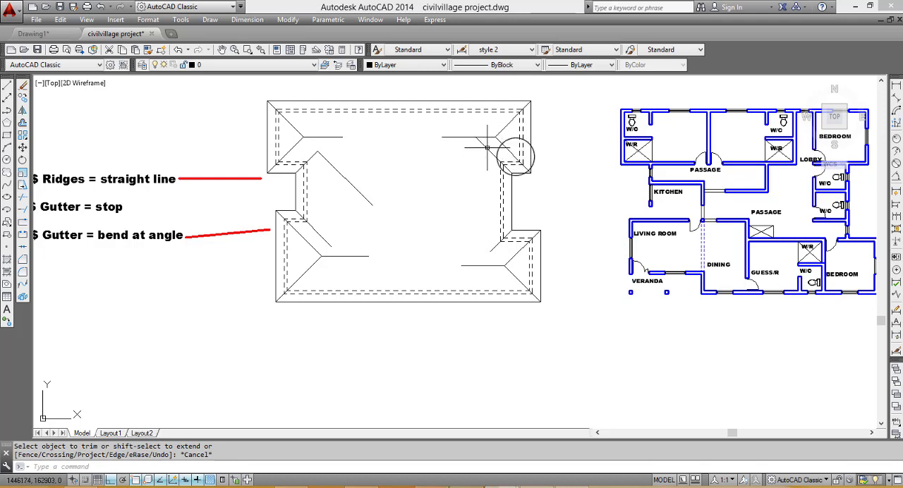
{"action": "scroll", "coordinate": [451, 253], "scroll_direction": "down", "scroll_amount": 2}
{"action": "scroll", "coordinate": [460, 249], "scroll_direction": "down", "scroll_amount": 2}
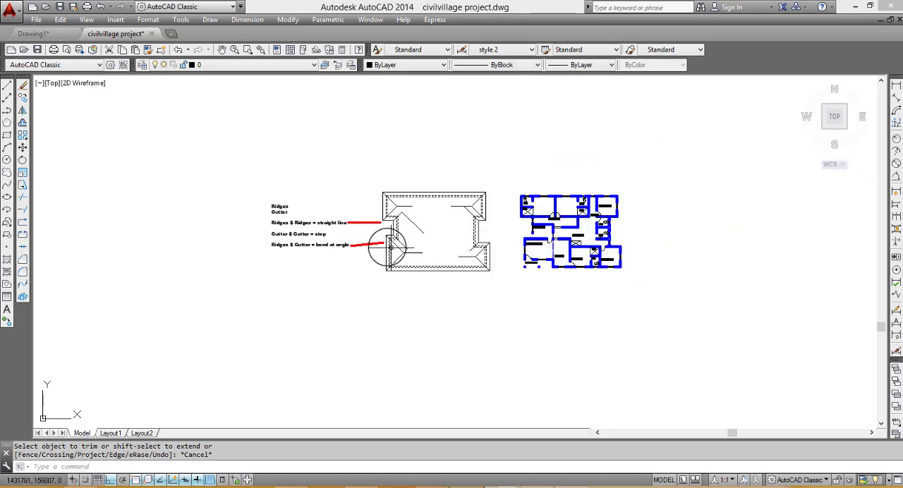
{"action": "scroll", "coordinate": [393, 247], "scroll_direction": "up", "scroll_amount": 2}
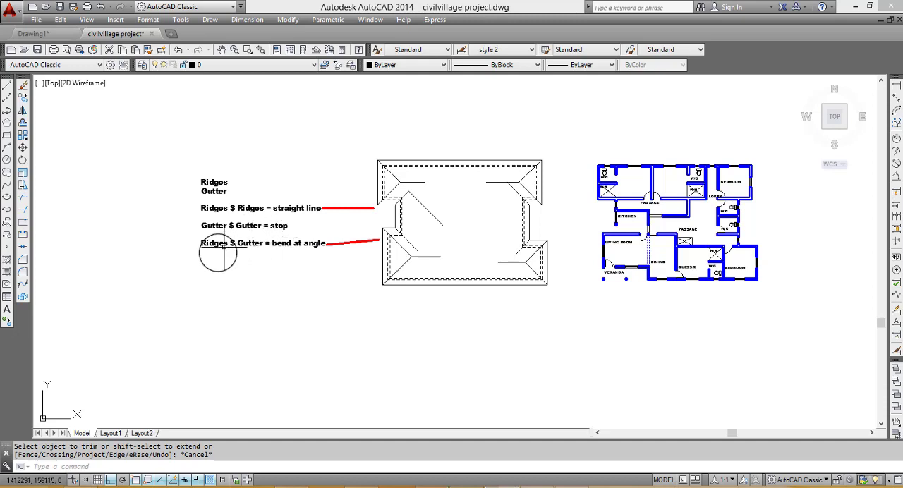
- Review the ridge and gutter intersection rules and pick out the four short horizontal ridge lines of the roof
{"action": "scroll", "coordinate": [219, 255], "scroll_direction": "up", "scroll_amount": 2}
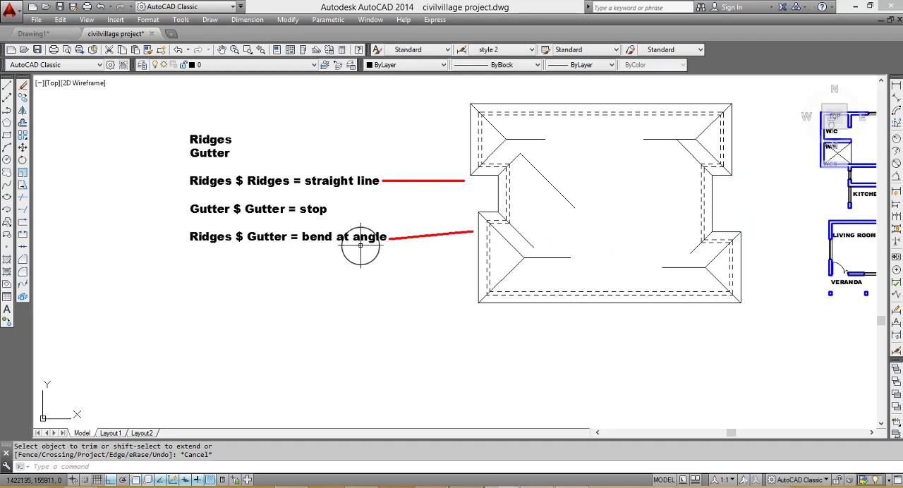
{"action": "scroll", "coordinate": [351, 249], "scroll_direction": "down", "scroll_amount": 2}
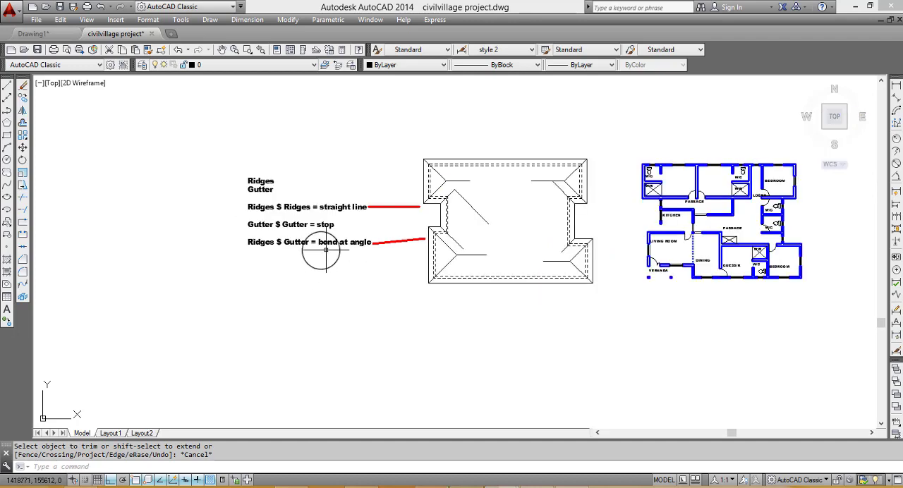
{"action": "scroll", "coordinate": [510, 271], "scroll_direction": "up", "scroll_amount": 2}
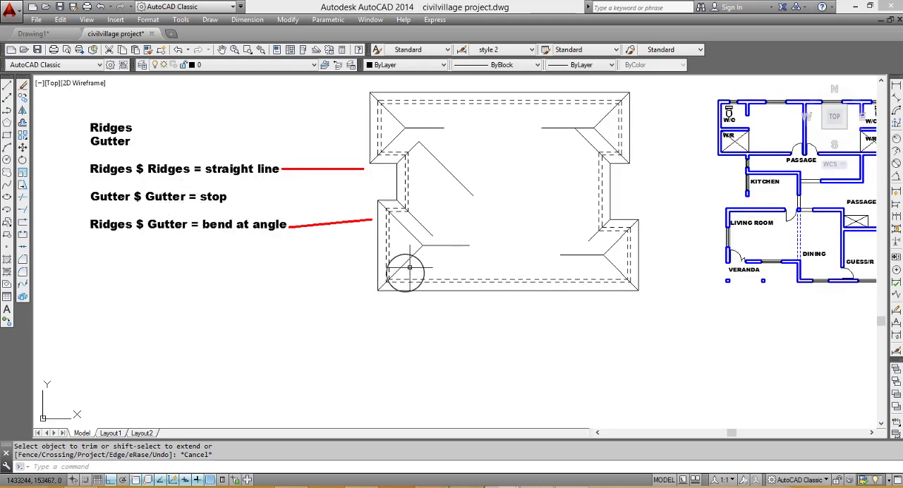
{"action": "scroll", "coordinate": [426, 246], "scroll_direction": "up", "scroll_amount": 4}
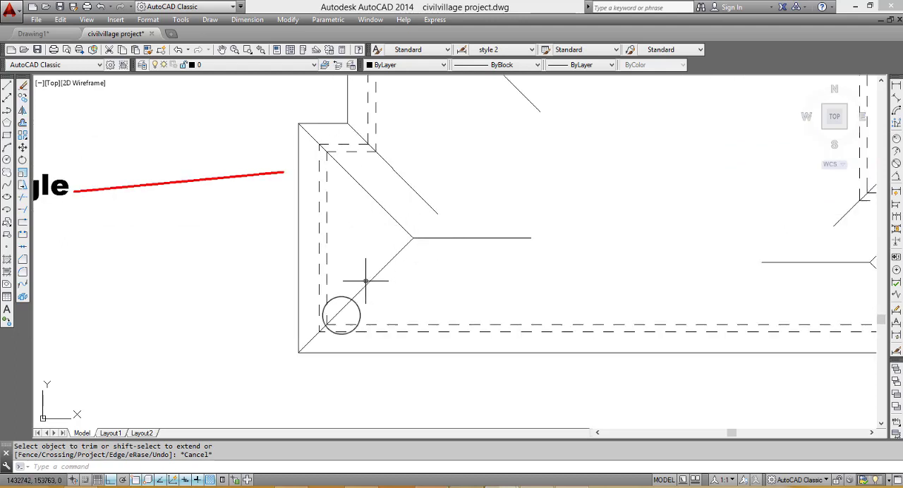
{"action": "left_click", "coordinate": [513, 237]}
{"action": "scroll", "coordinate": [442, 206], "scroll_direction": "down", "scroll_amount": 2}
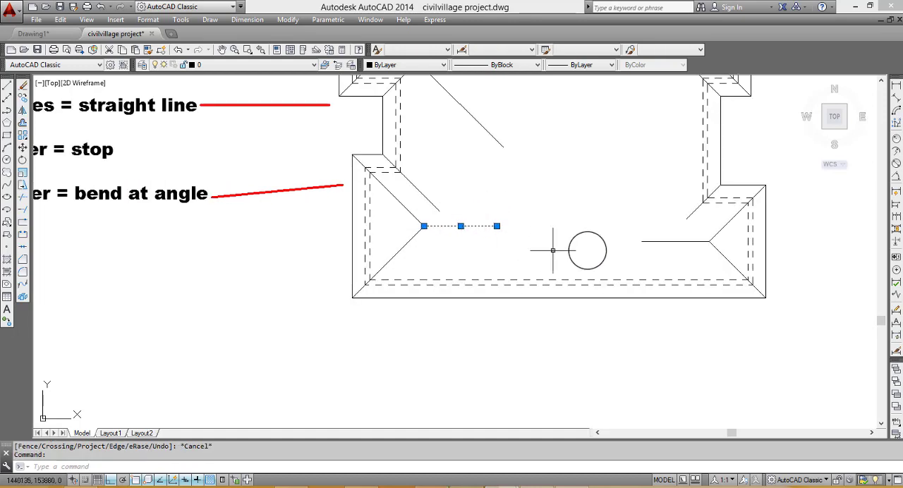
{"action": "left_click_drag", "start_coordinate": [661, 251], "coordinate": [649, 234]}
{"action": "scroll", "coordinate": [484, 164], "scroll_direction": "down", "scroll_amount": 4}
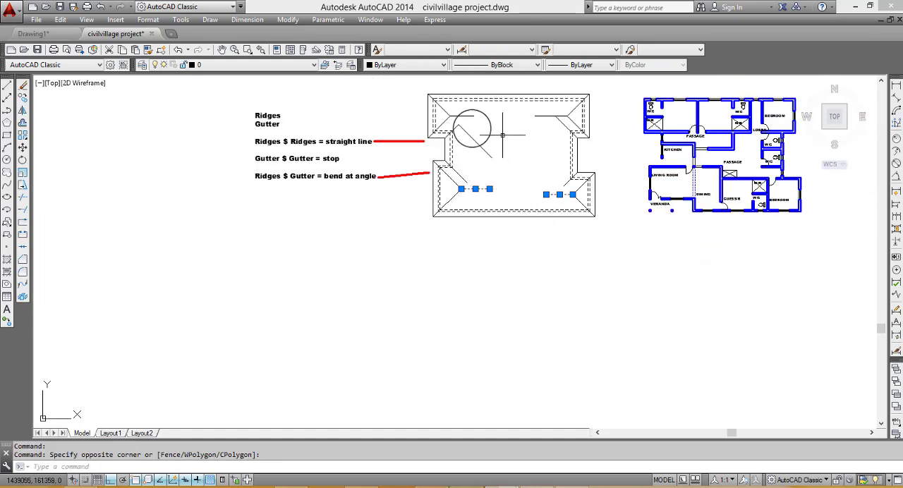
{"action": "left_click", "coordinate": [466, 114]}
{"action": "left_click", "coordinate": [468, 118]}
{"action": "left_click", "coordinate": [534, 109]}
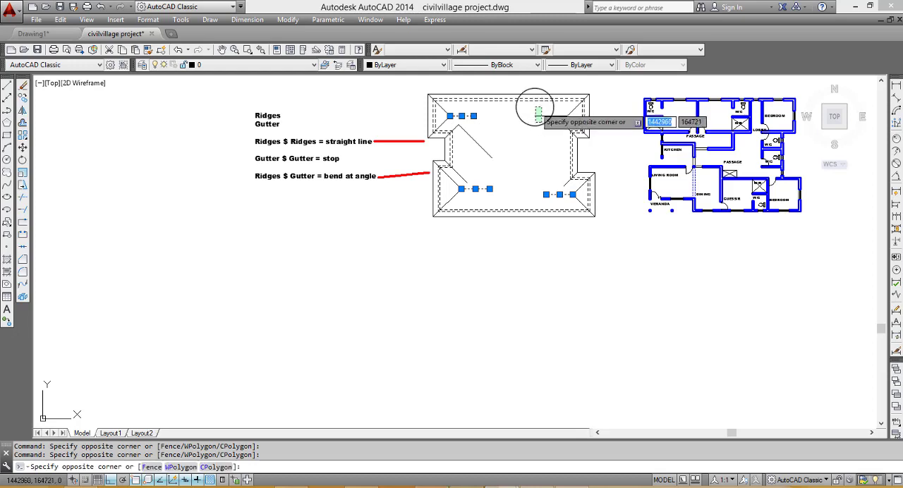
{"action": "left_click", "coordinate": [528, 138]}
{"action": "key", "text": "Escape"}
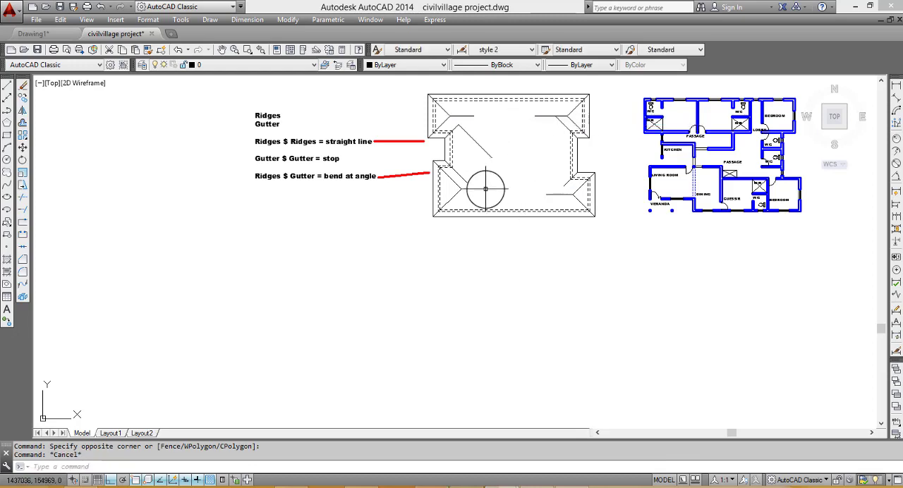
{"action": "left_click", "coordinate": [475, 189]}
{"action": "key", "text": "Escape"}
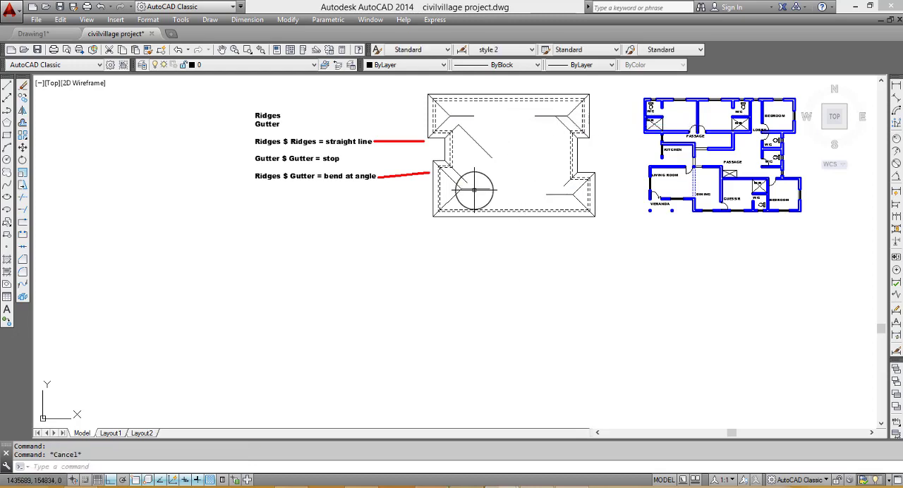
- Extend the lower-left gutter diagonal to the horizontal ridge and trim the ridge beyond their intersection
{"action": "scroll", "coordinate": [477, 189], "scroll_direction": "up", "scroll_amount": 2}
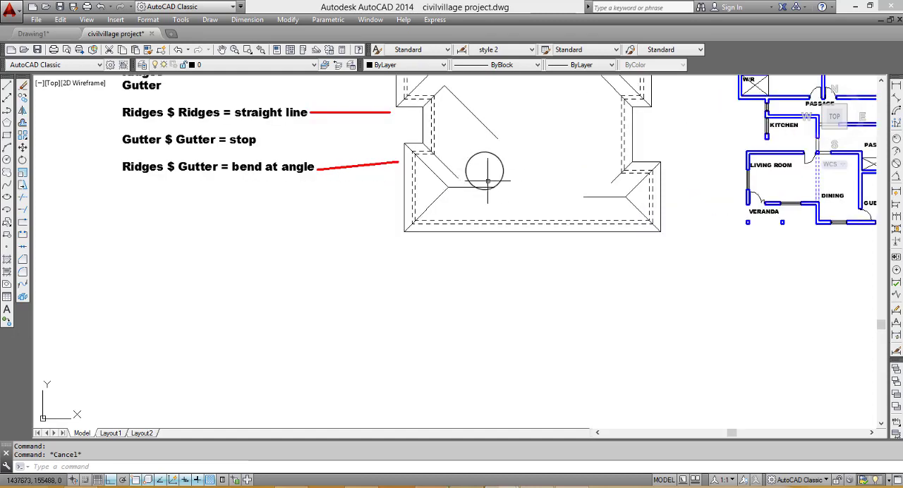
{"action": "scroll", "coordinate": [498, 178], "scroll_direction": "up", "scroll_amount": 1}
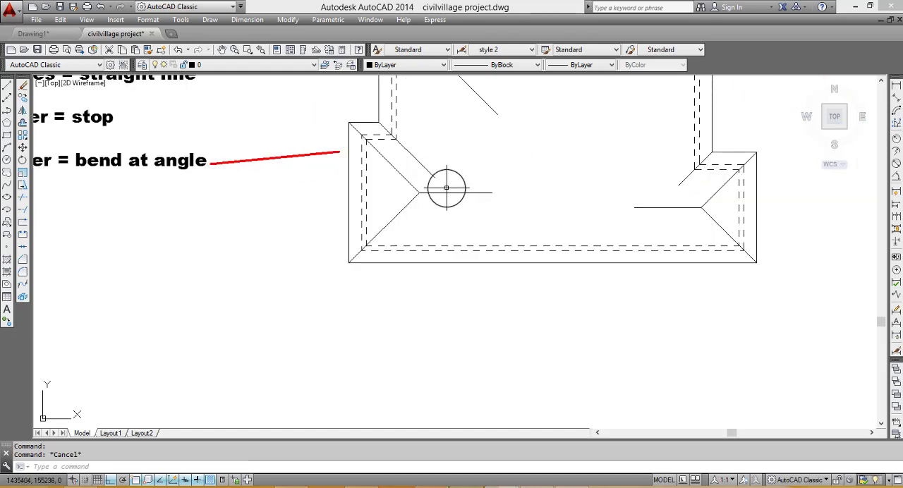
{"action": "key", "text": "Return"}
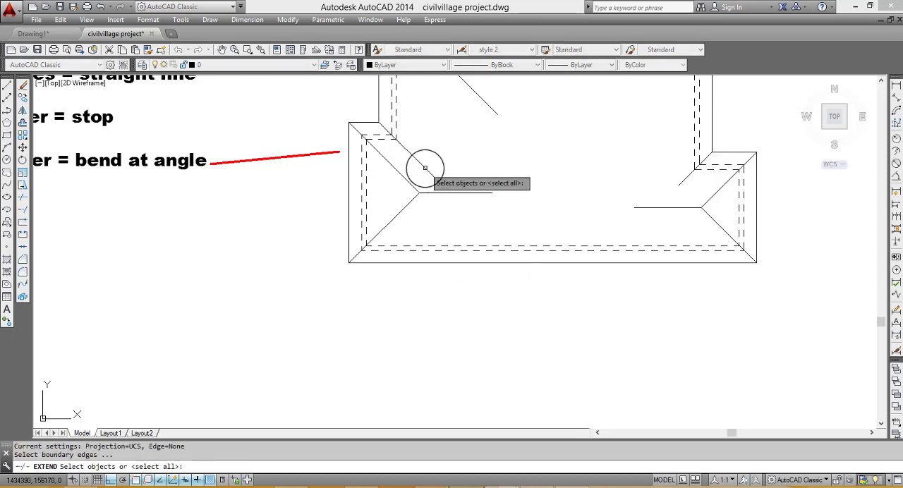
{"action": "key", "text": "Return"}
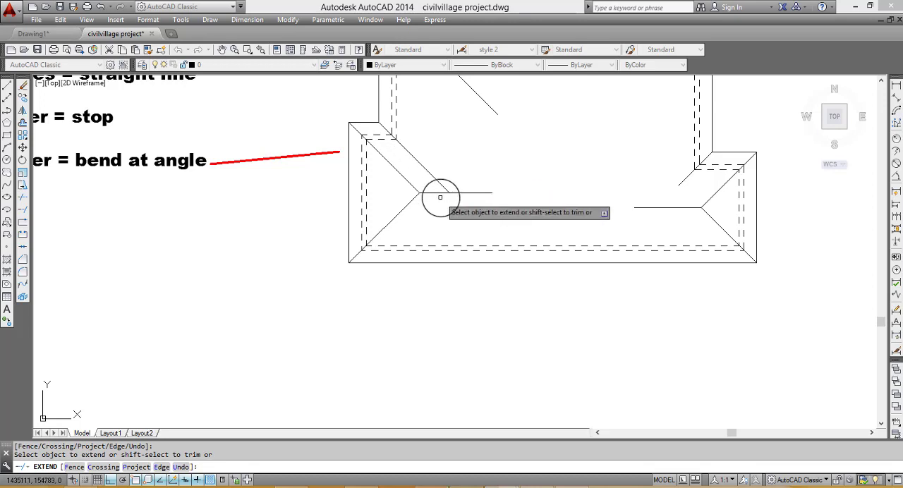
{"action": "left_click", "coordinate": [443, 195]}
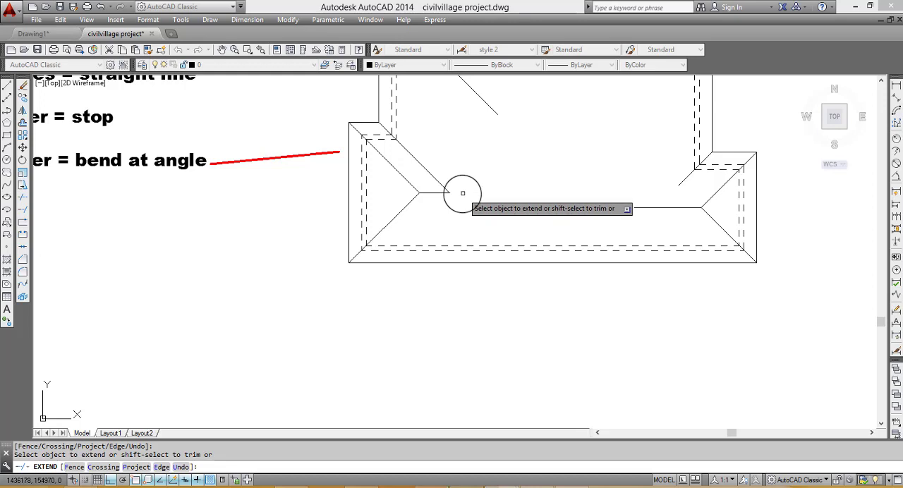
{"action": "scroll", "coordinate": [395, 196], "scroll_direction": "down", "scroll_amount": 4}
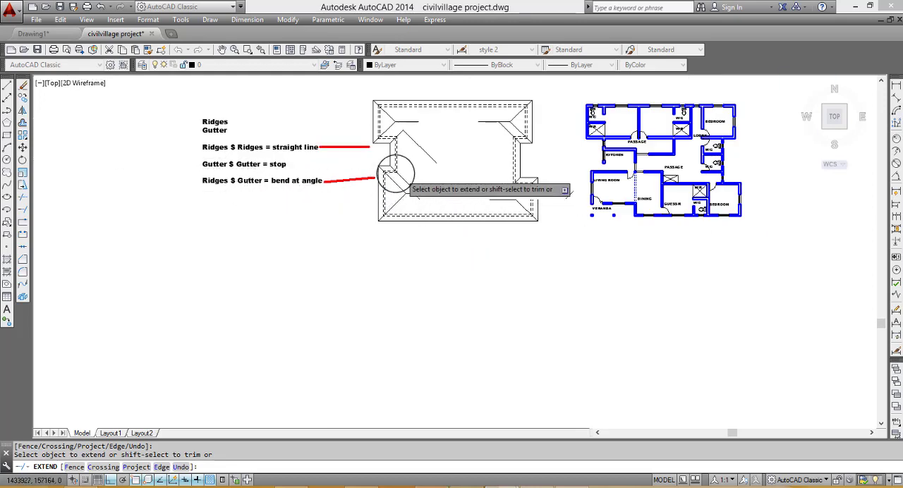
{"action": "scroll", "coordinate": [395, 173], "scroll_direction": "up", "scroll_amount": 4}
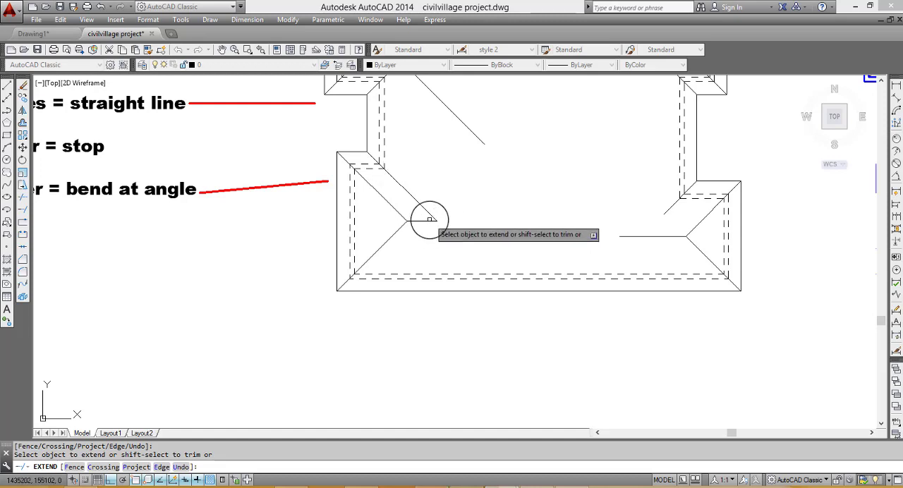
{"action": "key", "text": "Escape"}
- Copy the lower-left hip diagonal from the roof corner to the point where the ridge and gutter line meet
{"action": "left_click", "coordinate": [387, 240]}
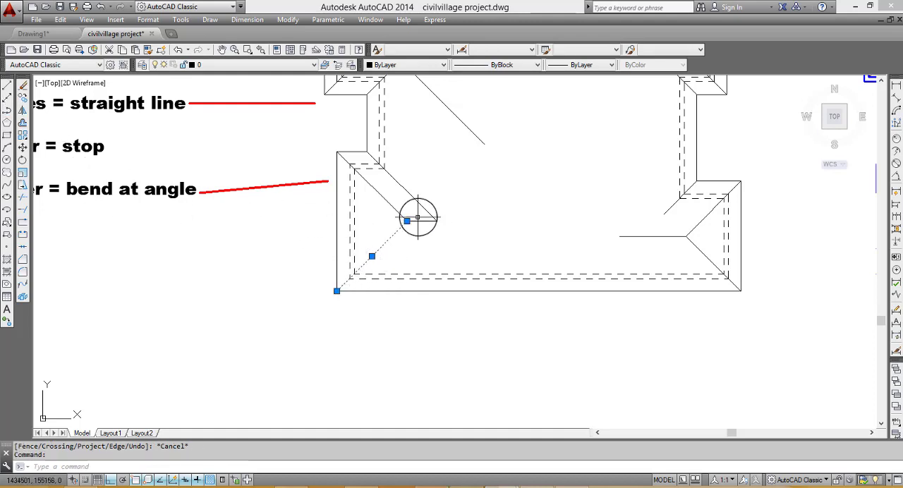
{"action": "left_click", "coordinate": [22, 98]}
{"action": "left_click", "coordinate": [337, 290]}
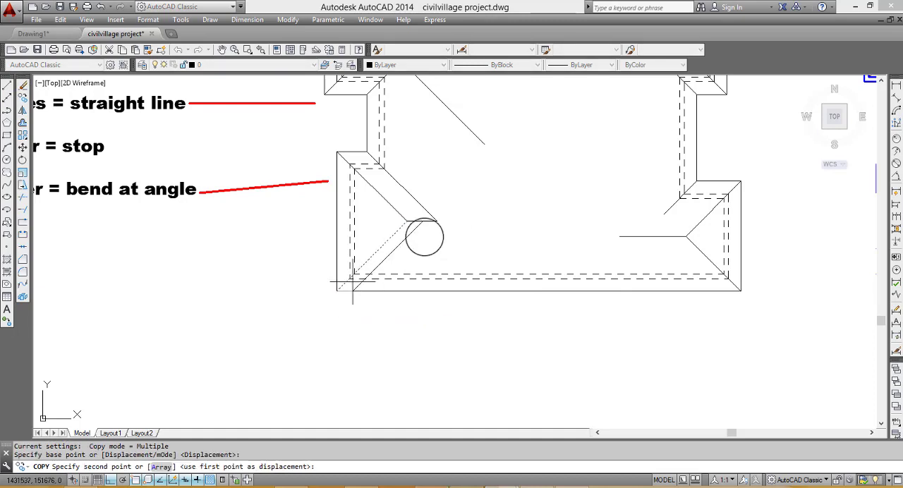
{"action": "left_click", "coordinate": [436, 221]}
{"action": "key", "text": "Escape"}
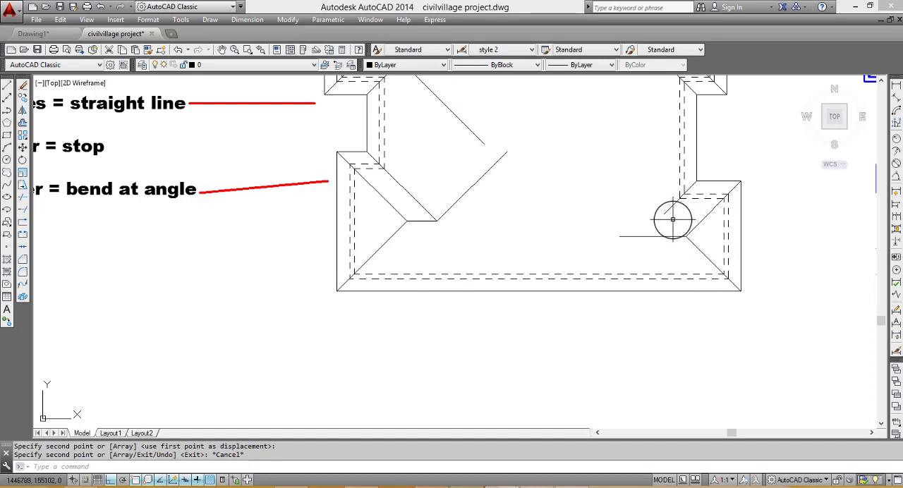
- Extend the lower-right gutter diagonal to its horizontal ridge and trim the ridge past the intersection
{"action": "type", "text": "ex"}
{"action": "key", "text": "Return"}
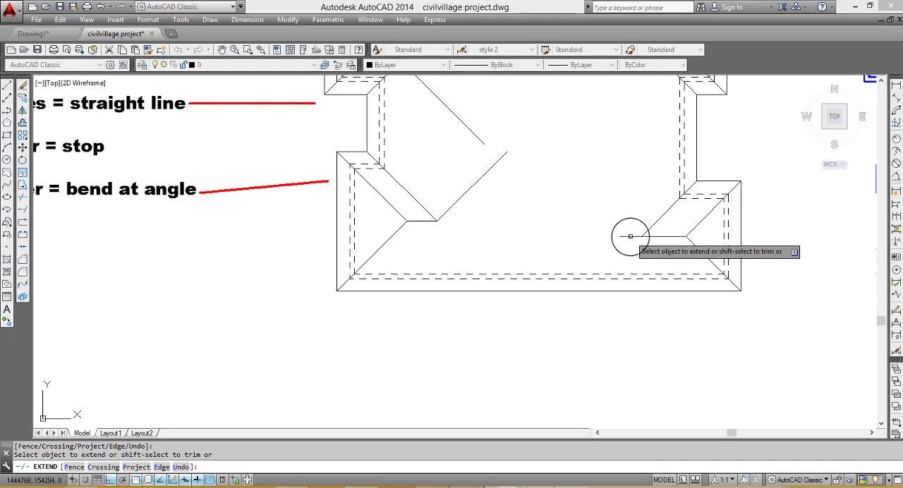
{"action": "key", "text": "Escape"}
- Copy the lower-right hip diagonal from the roof corner to the intersection of the lower-right ridge and gutter line
{"action": "left_click", "coordinate": [700, 251]}
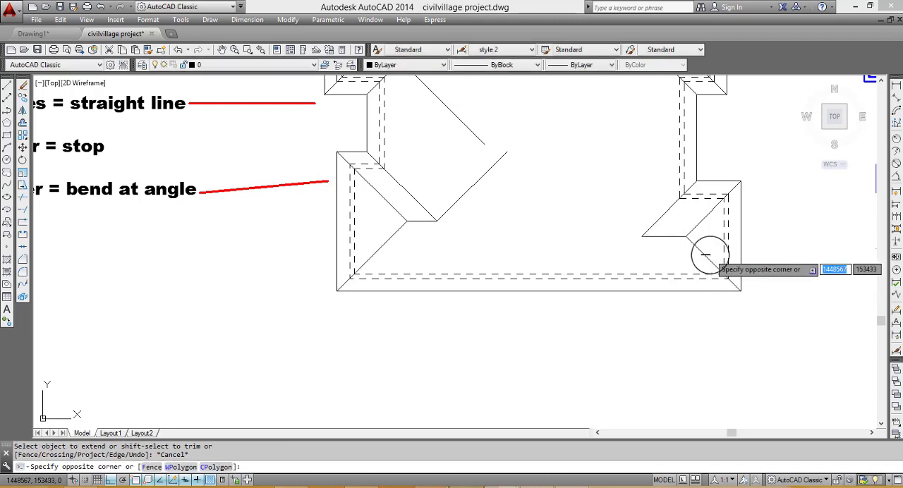
{"action": "left_click", "coordinate": [697, 244]}
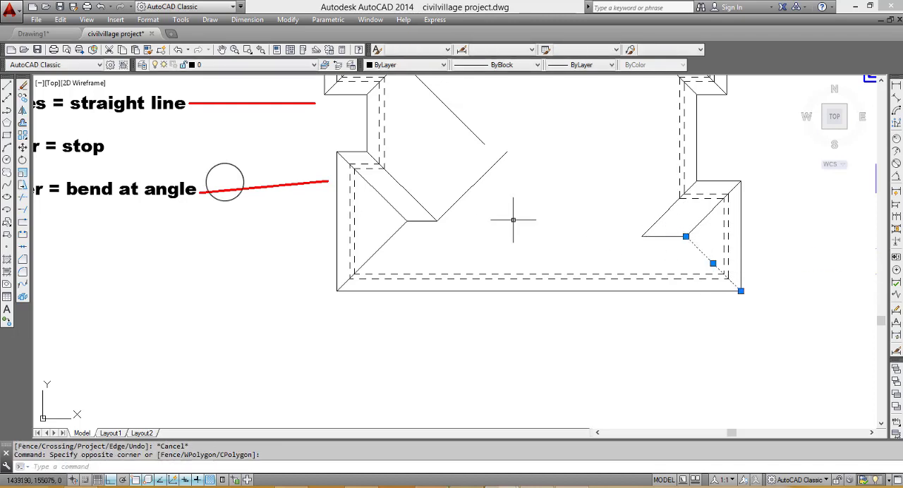
{"action": "left_click", "coordinate": [22, 98]}
{"action": "left_click", "coordinate": [740, 291]}
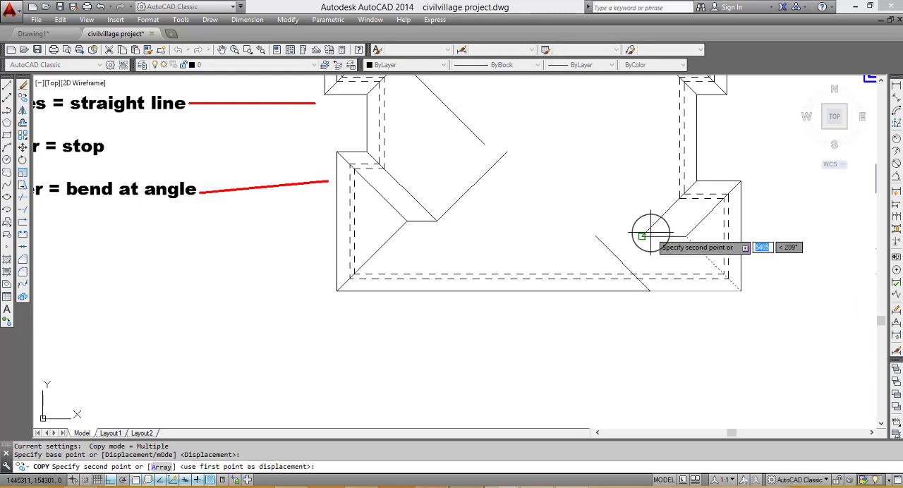
{"action": "left_click", "coordinate": [650, 232]}
{"action": "key", "text": "Escape"}
{"action": "scroll", "coordinate": [645, 309], "scroll_direction": "down", "scroll_amount": 2}
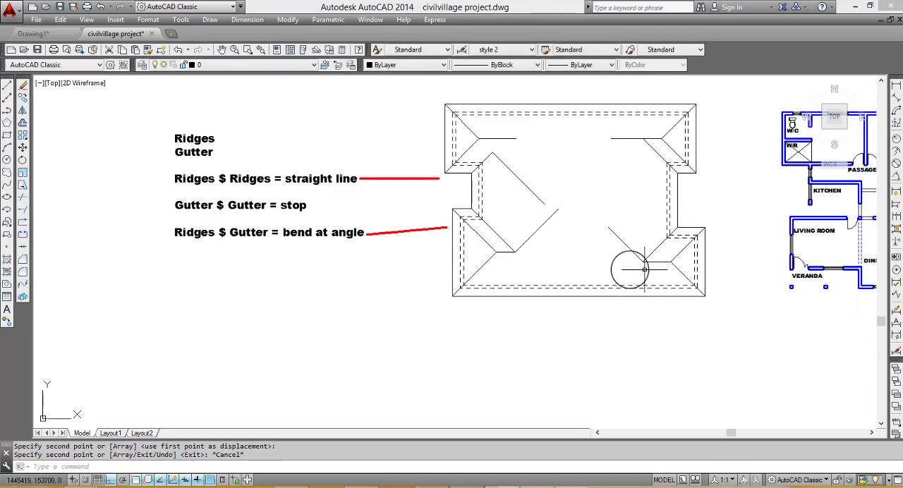
- Extend the upper-left gutter diagonal to the horizontal ridge and erase the loose diagonal that branches off it
{"action": "scroll", "coordinate": [486, 144], "scroll_direction": "up", "scroll_amount": 2}
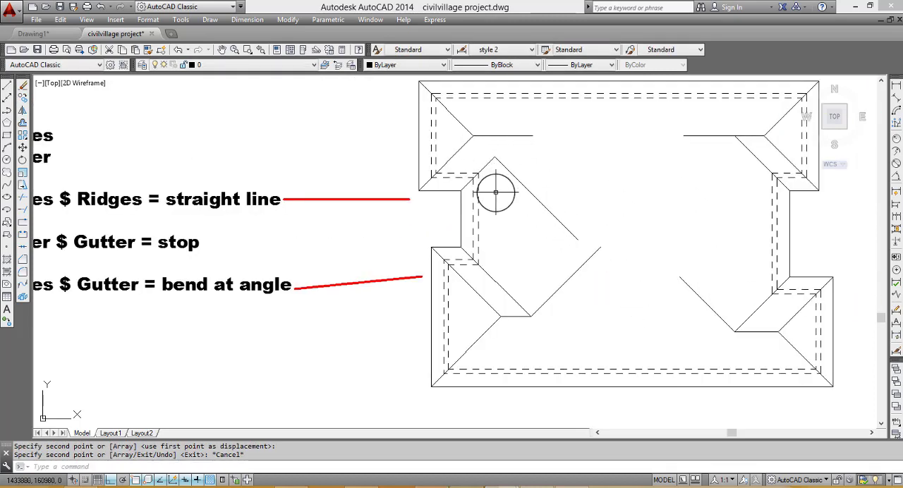
{"action": "type", "text": "ex"}
{"action": "key", "text": "Return"}
{"action": "key", "text": "Return"}
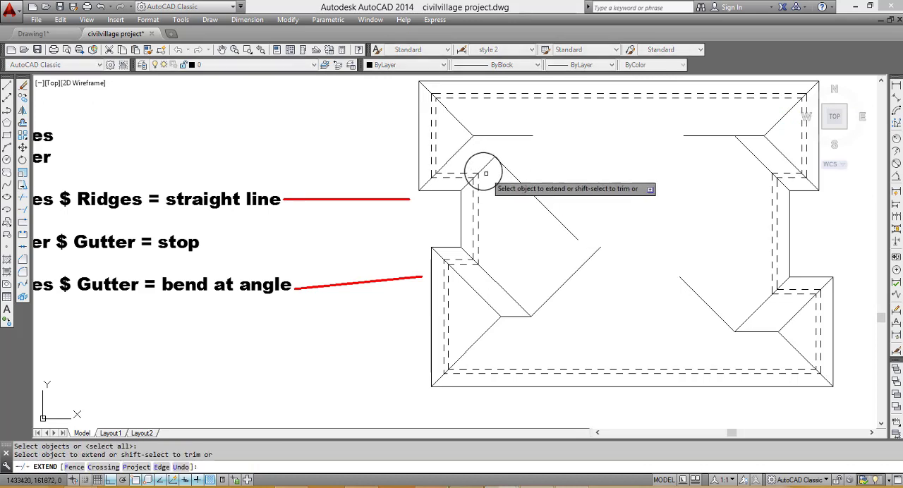
{"action": "left_click", "coordinate": [498, 165]}
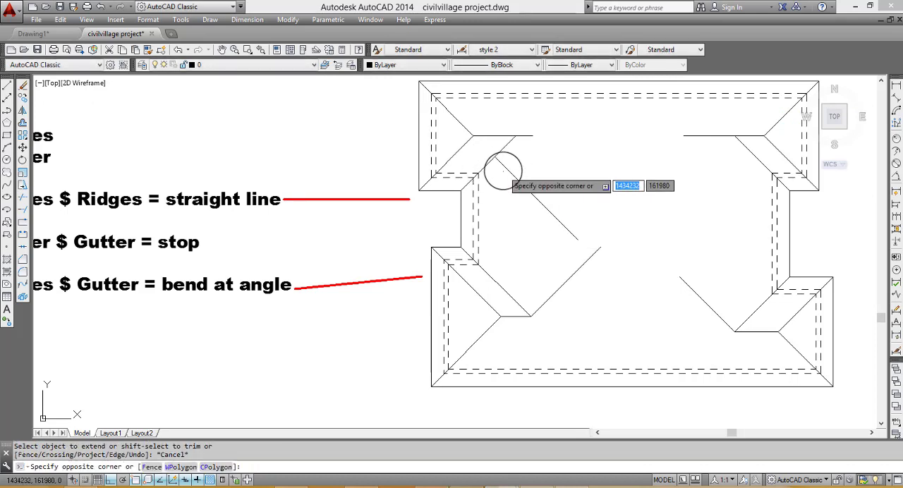
{"action": "left_click", "coordinate": [498, 169]}
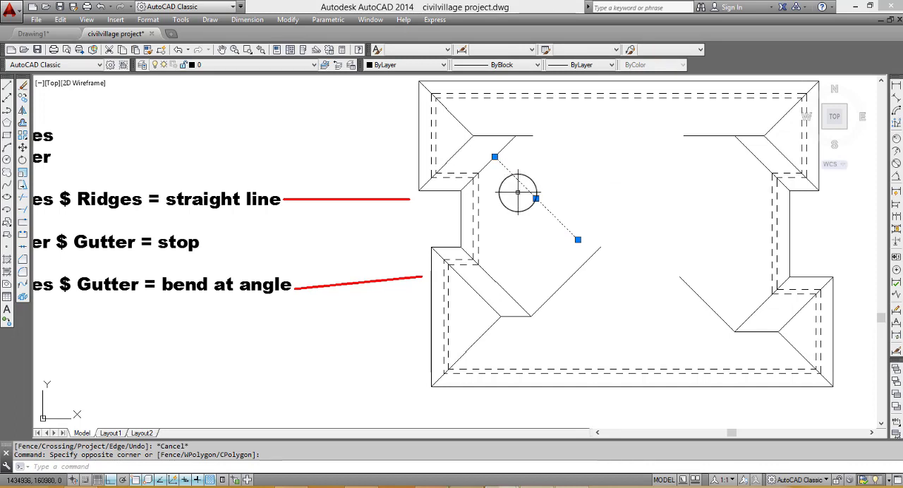
{"action": "type", "text": "e"}
{"action": "key", "text": "Return"}
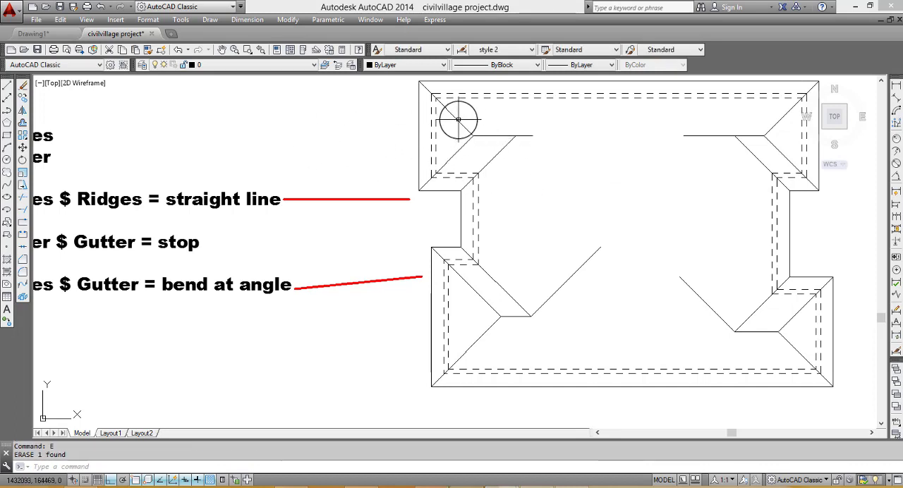
- Copy the upper-left hip diagonal from the roof corner to the inner end of the upper-left ridge
{"action": "left_click", "coordinate": [459, 120]}
{"action": "left_click", "coordinate": [22, 100]}
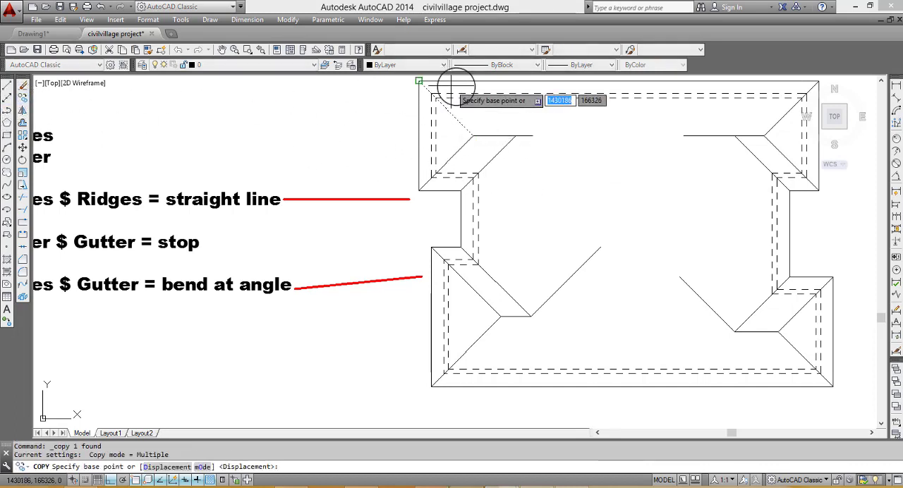
{"action": "left_click", "coordinate": [419, 82]}
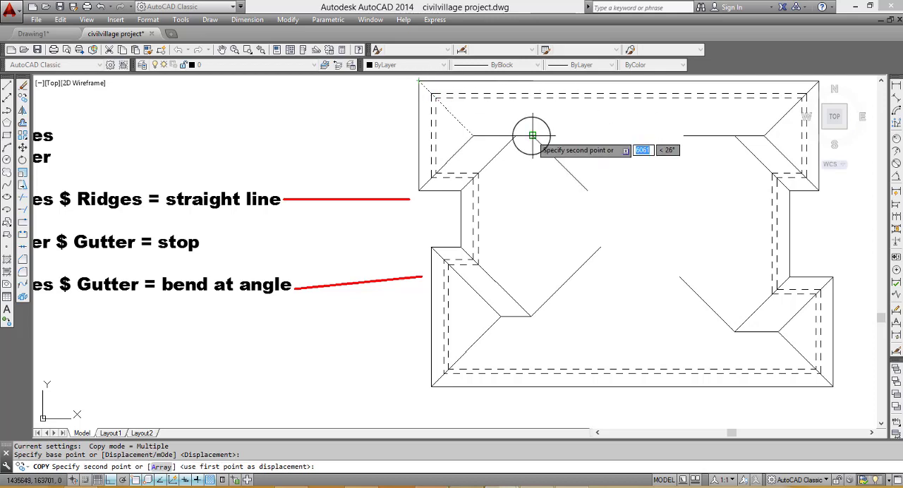
{"action": "left_click", "coordinate": [520, 137]}
{"action": "key", "text": "Escape"}
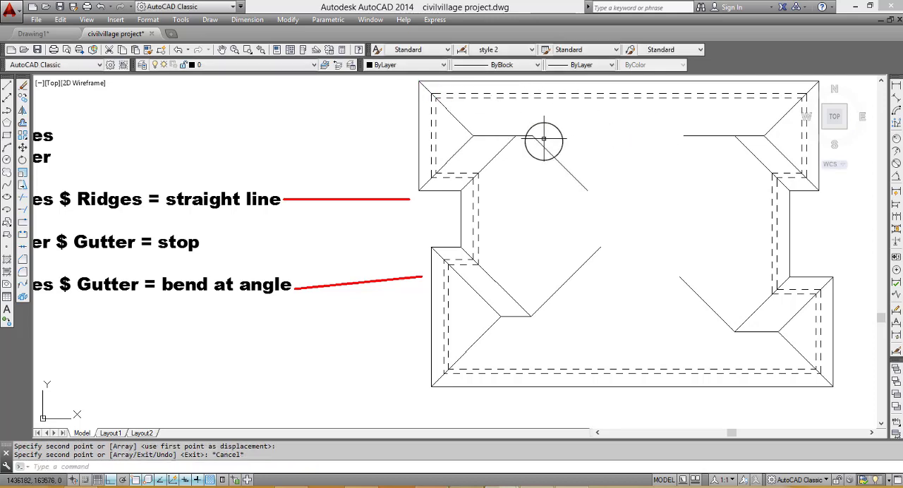
- Move the copied diagonal from the ridge's end to the intersection of the upper-left ridge and gutter line
{"action": "left_click", "coordinate": [544, 138]}
{"action": "left_click", "coordinate": [529, 136]}
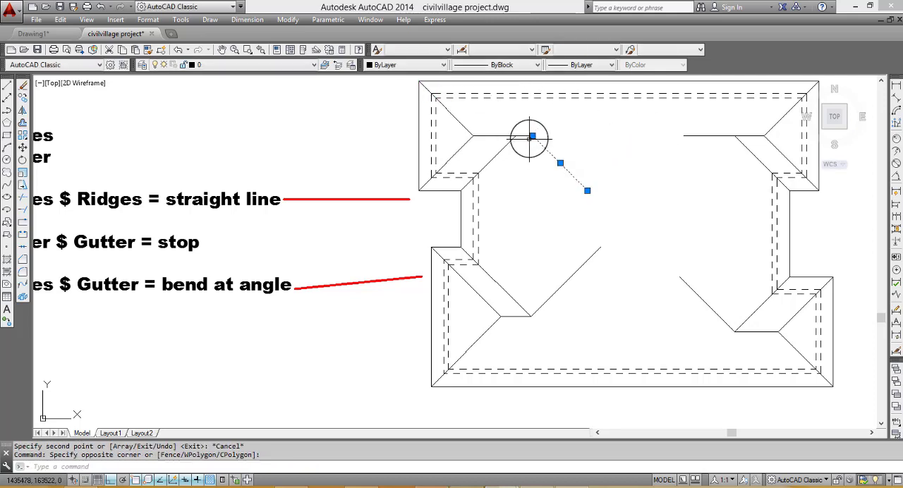
{"action": "left_click", "coordinate": [23, 146]}
{"action": "left_click", "coordinate": [533, 136]}
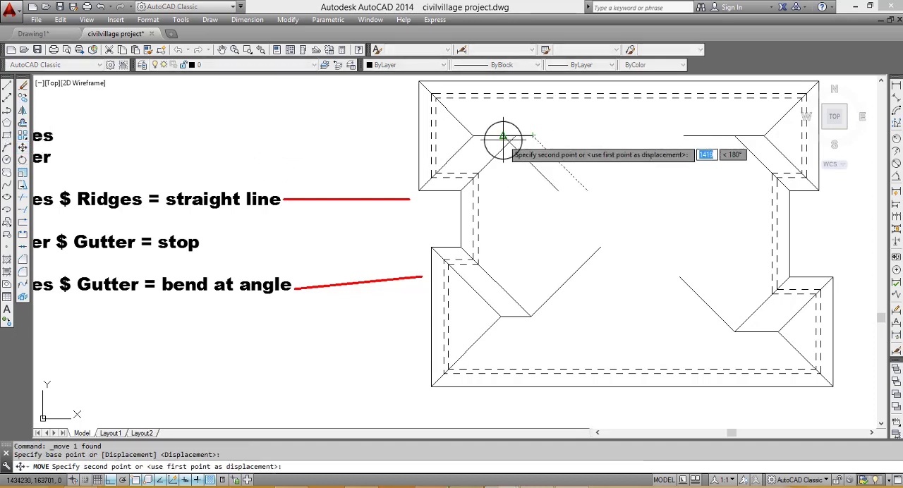
{"action": "key", "text": "Escape"}
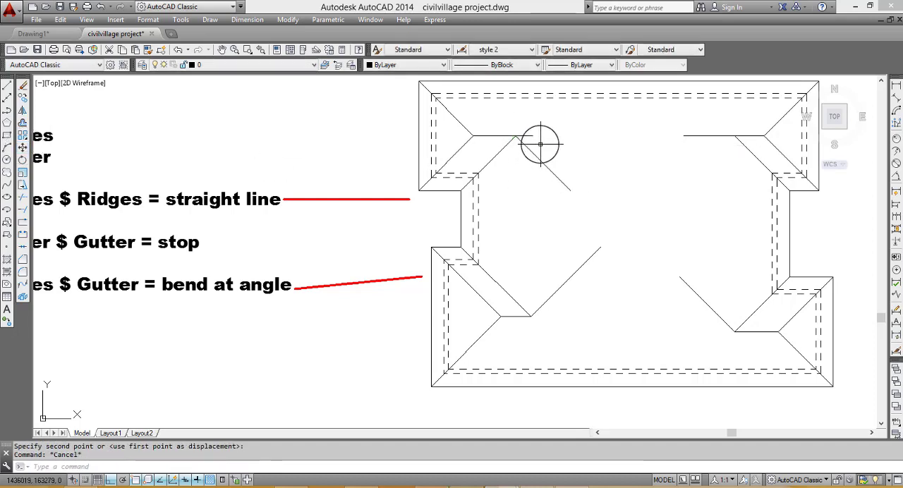
- Trim the upper-left ridge's stub that runs past its intersection with the gutter diagonal
{"action": "type", "text": "tr"}
{"action": "key", "text": "Return"}
{"action": "key", "text": "Return"}
{"action": "left_click", "coordinate": [540, 143]}
{"action": "left_click", "coordinate": [528, 127]}
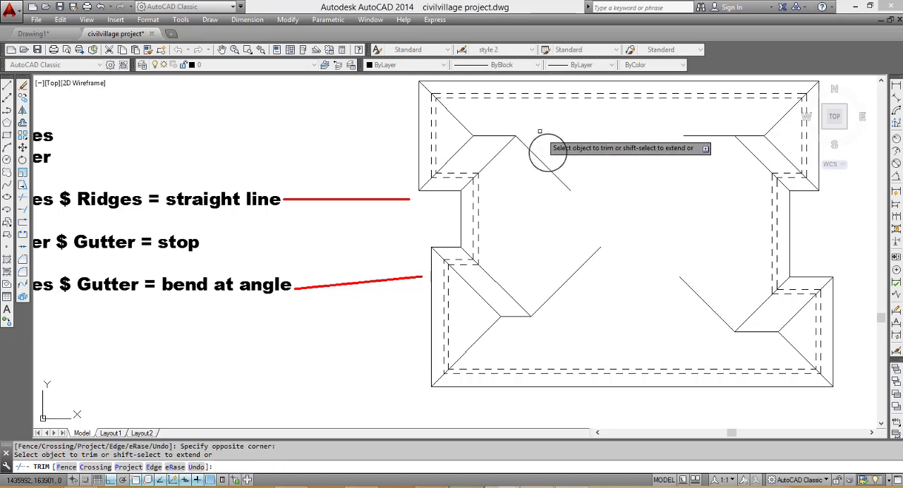
{"action": "key", "text": "Escape"}
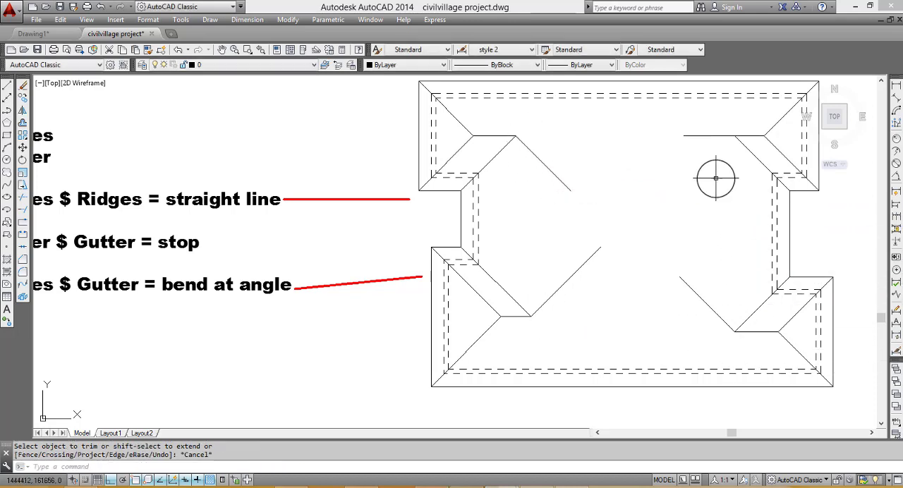
- Trim the upper-right ridge's stub that runs past its intersection with the gutter diagonal
{"action": "type", "text": "tr"}
{"action": "key", "text": "Return"}
{"action": "key", "text": "Return"}
{"action": "left_click", "coordinate": [709, 153]}
{"action": "left_click", "coordinate": [683, 128]}
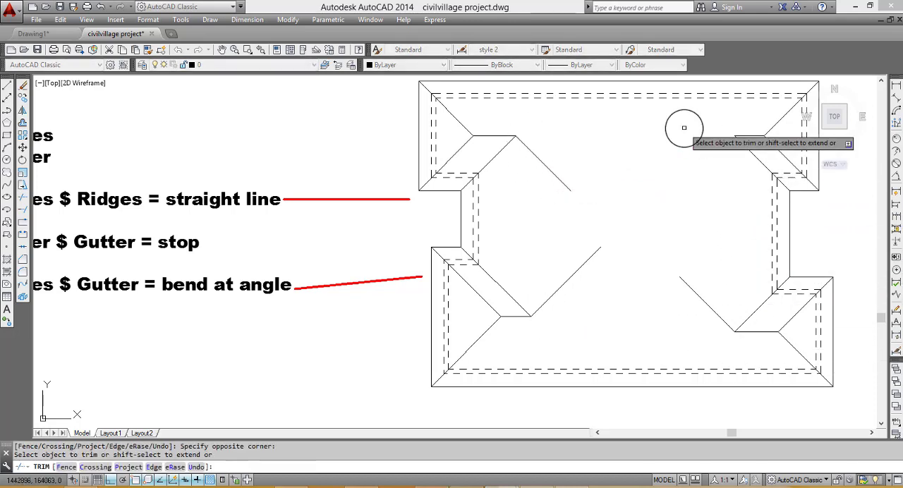
{"action": "key", "text": "Escape"}
{"action": "left_click", "coordinate": [9, 85]}
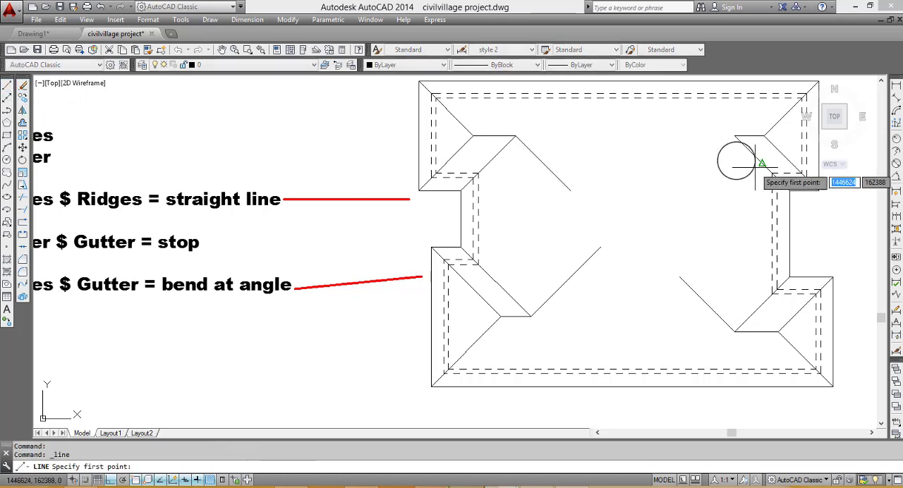
{"action": "key", "text": "Escape"}
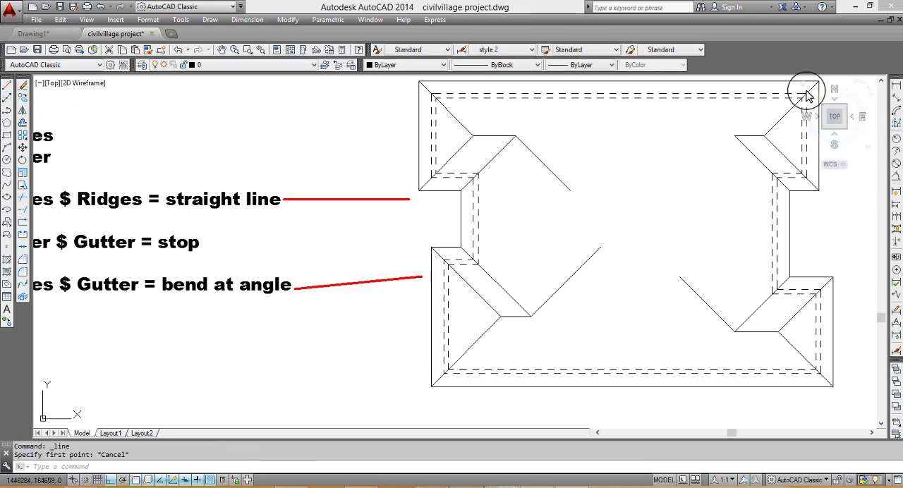
- Copy the upper-right hip diagonal from the roof corner to the intersection of the upper-right ridge and gutter line
{"action": "left_click", "coordinate": [772, 128]}
{"action": "scroll", "coordinate": [734, 150], "scroll_direction": "down", "scroll_amount": 4}
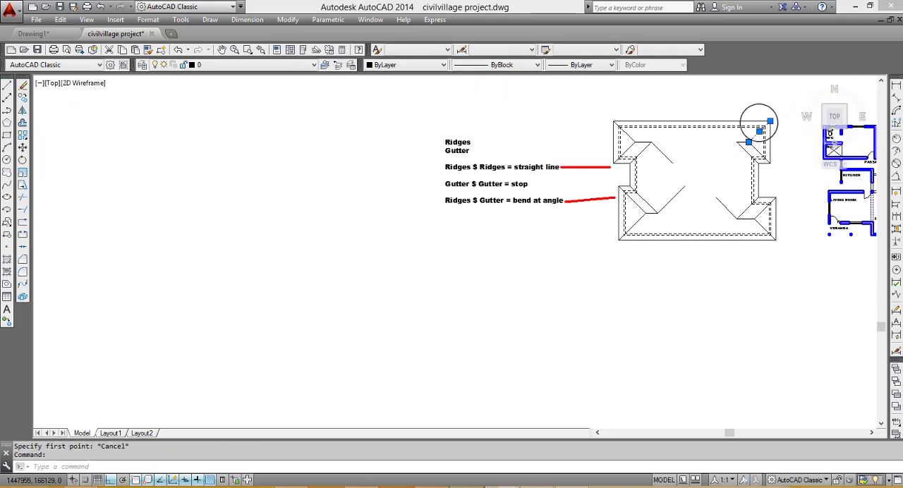
{"action": "scroll", "coordinate": [756, 134], "scroll_direction": "up", "scroll_amount": 2}
{"action": "left_click", "coordinate": [22, 97]}
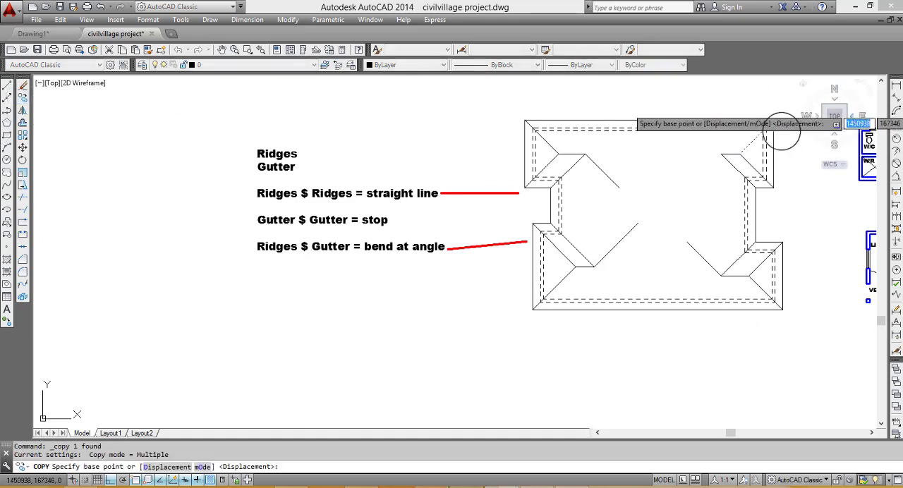
{"action": "left_click", "coordinate": [774, 124]}
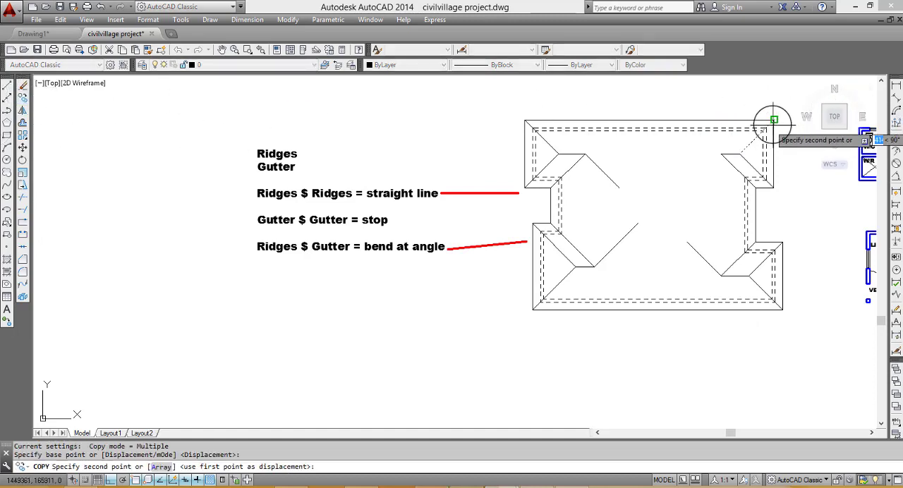
{"action": "left_click", "coordinate": [720, 154]}
{"action": "key", "text": "Escape"}
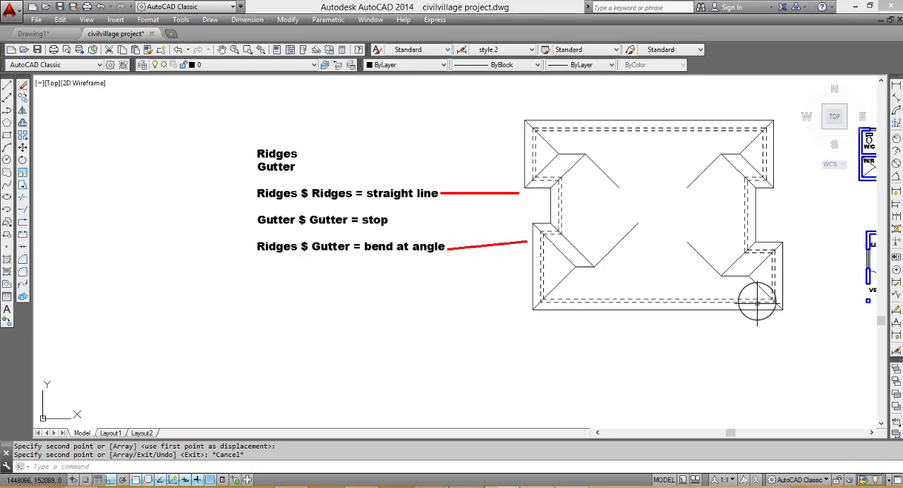
- Extend the four inner diagonals toward the roof's centre until they meet, and trim the upper-left diagonal beyond the left junction
{"action": "scroll", "coordinate": [834, 258], "scroll_direction": "up", "scroll_amount": 2}
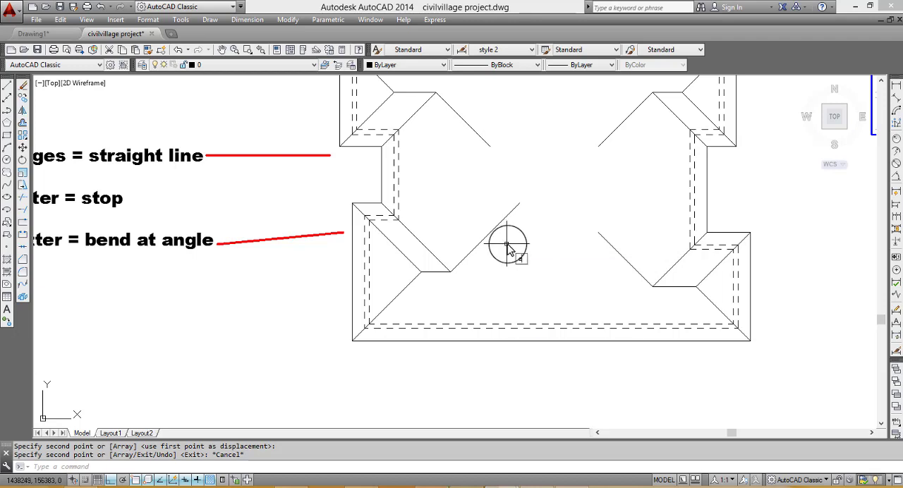
{"action": "type", "text": "ex"}
{"action": "key", "text": "Return"}
{"action": "key", "text": "Return"}
{"action": "left_click", "coordinate": [486, 144]}
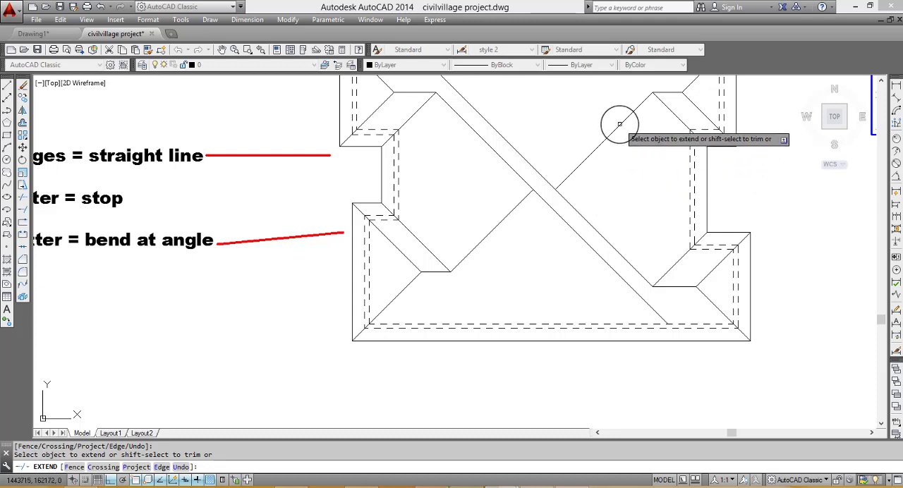
{"action": "left_click", "coordinate": [556, 187]}
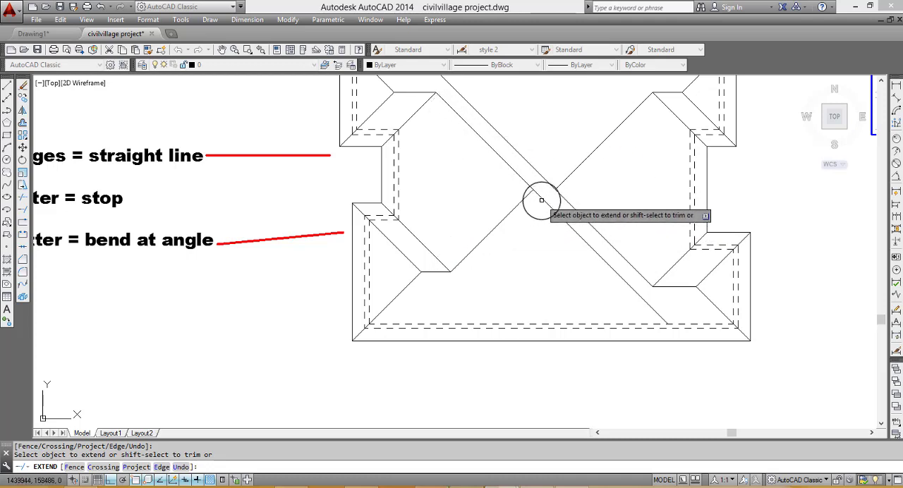
{"action": "key", "text": "Escape"}
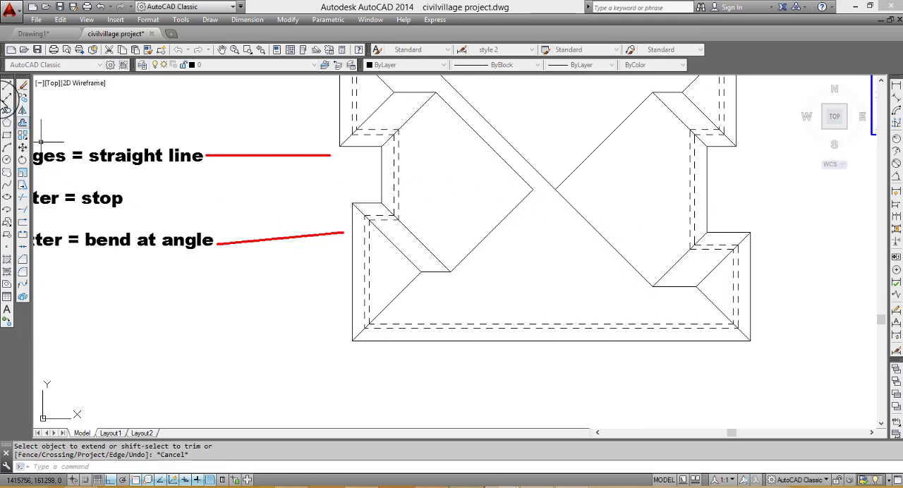
- Try to draw a ridge line from the left junction of the central diagonals, and erase the slanted segment
{"action": "left_click", "coordinate": [6, 84]}
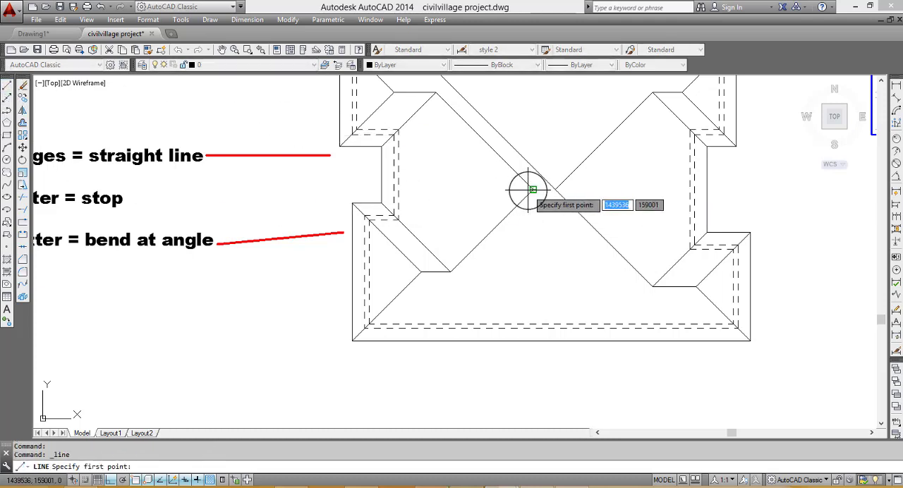
{"action": "left_click", "coordinate": [528, 191]}
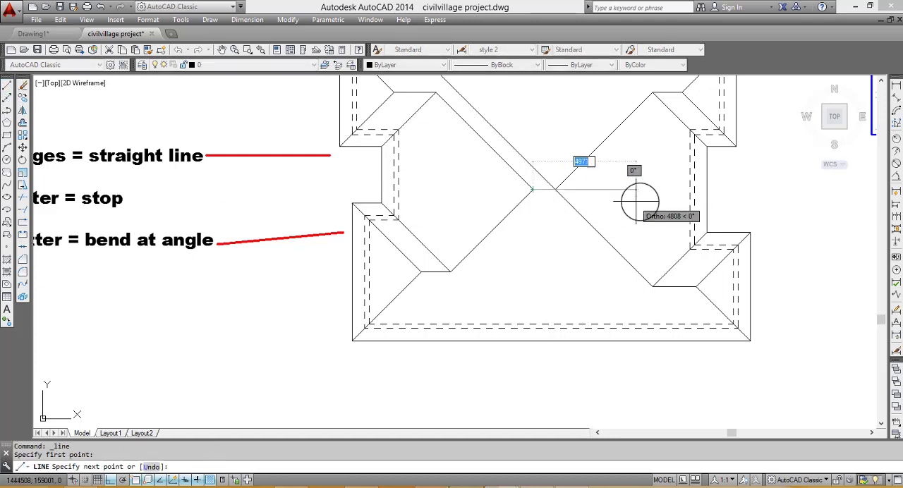
{"action": "left_click", "coordinate": [542, 190]}
{"action": "key", "text": "Escape"}
{"action": "left_click", "coordinate": [534, 181]}
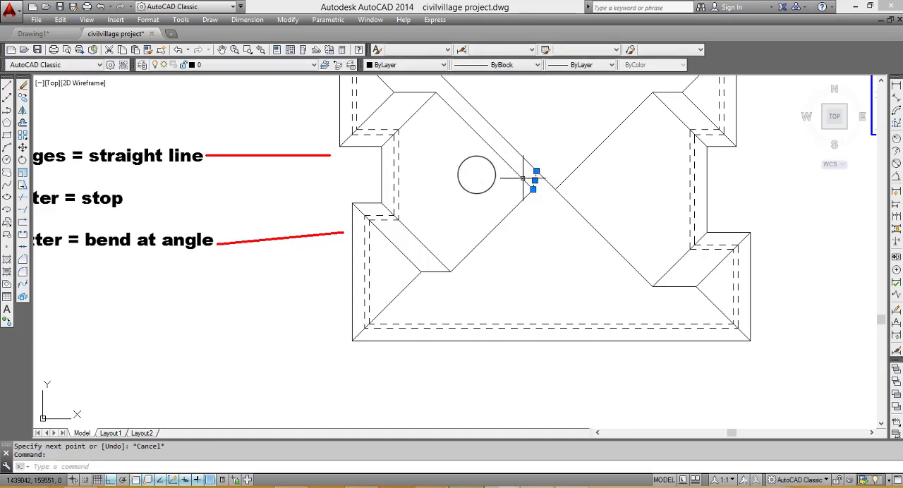
{"action": "type", "text": "e"}
{"action": "key", "text": "Return"}
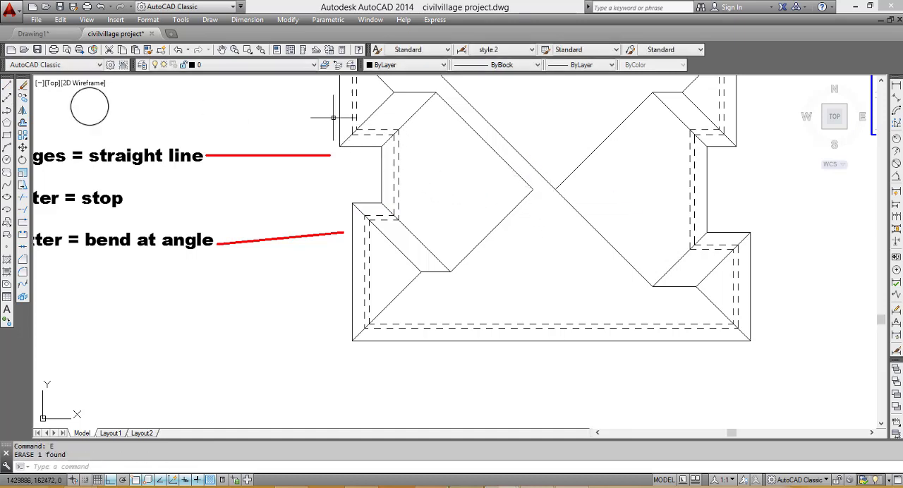
- Draw a short horizontal ridge segment from the left junction of the central diagonals toward the right junction
{"action": "left_click", "coordinate": [7, 85]}
{"action": "scroll", "coordinate": [540, 188], "scroll_direction": "up", "scroll_amount": 4}
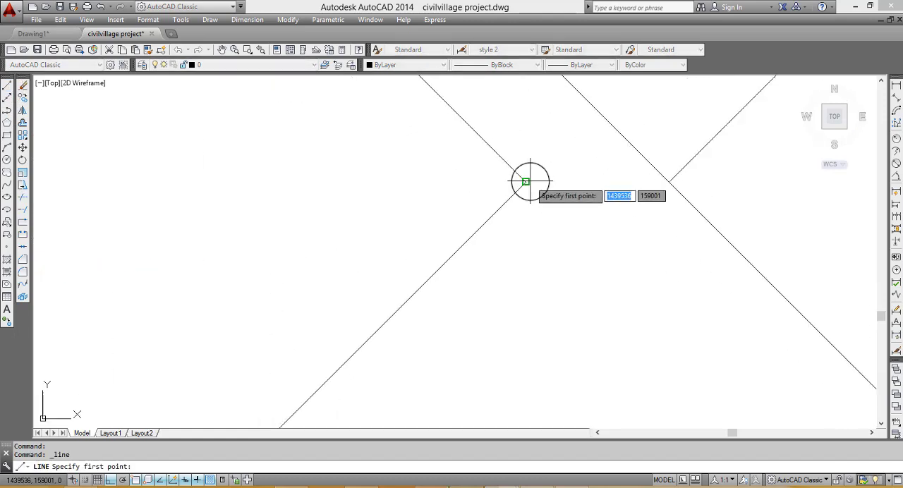
{"action": "left_click", "coordinate": [524, 183]}
{"action": "left_click", "coordinate": [559, 183]}
{"action": "key", "text": "Escape"}
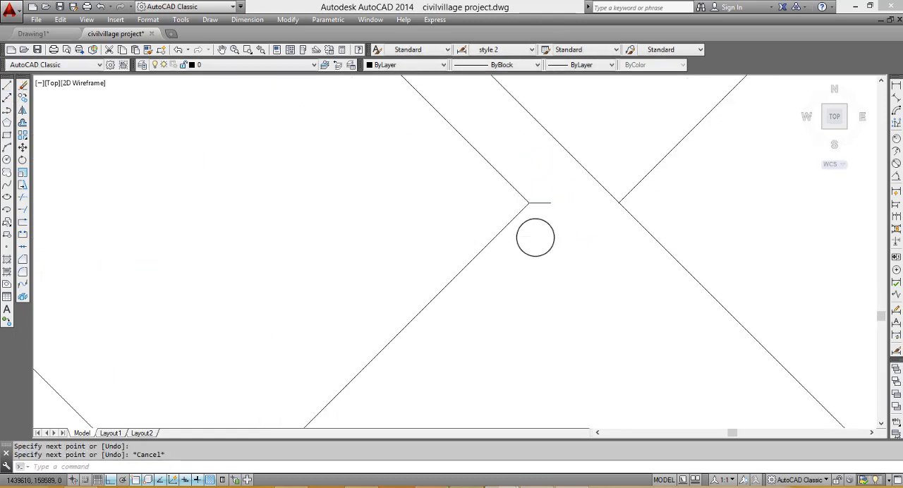
{"action": "scroll", "coordinate": [543, 240], "scroll_direction": "down", "scroll_amount": 5}
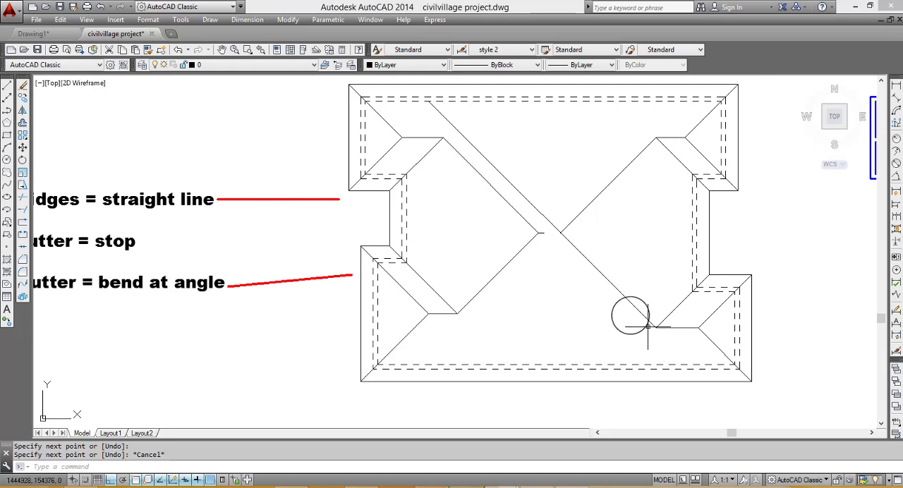
- Trim the lower-right diagonal's overshoot beyond the right junction of the central diagonals
{"action": "type", "text": "t"}
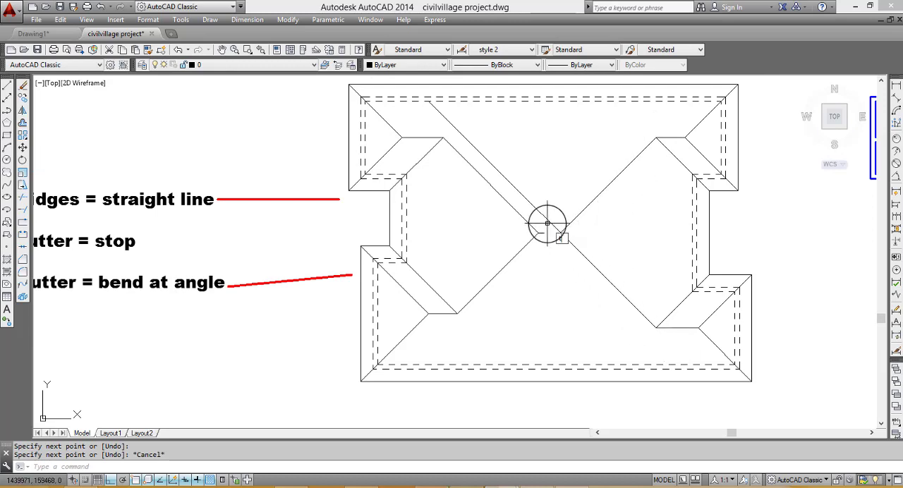
{"action": "type", "text": "r"}
{"action": "key", "text": "Return"}
{"action": "key", "text": "Return"}
{"action": "left_click", "coordinate": [550, 222]}
{"action": "key", "text": "Escape"}
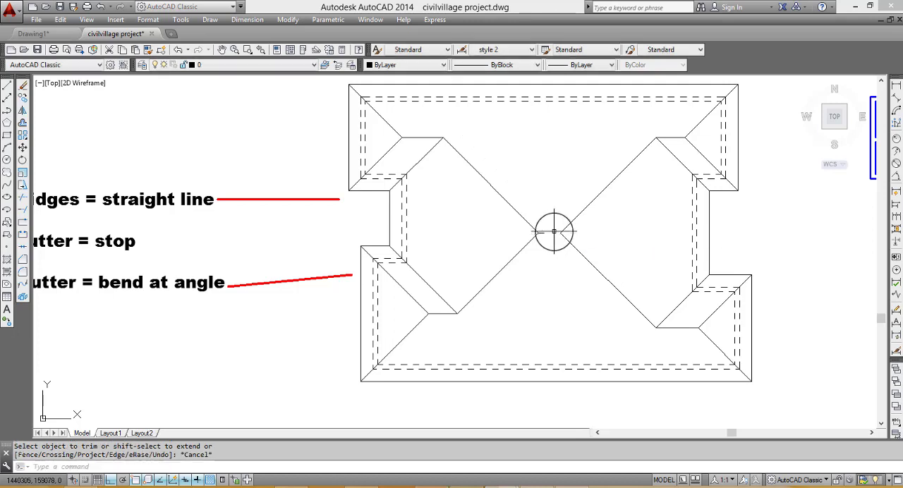
- Draw a short horizontal ridge segment from the right junction of the central diagonals toward the left junction
{"action": "left_click", "coordinate": [7, 84]}
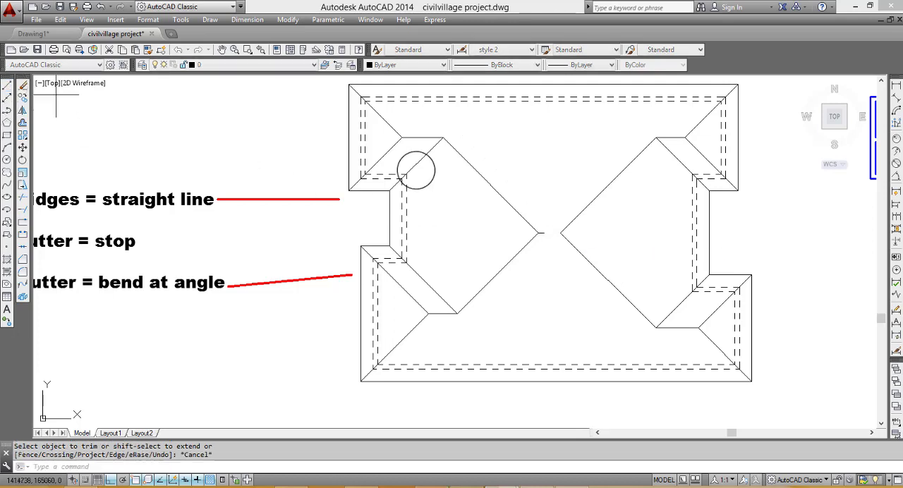
{"action": "left_click", "coordinate": [560, 233]}
{"action": "scroll", "coordinate": [554, 233], "scroll_direction": "up", "scroll_amount": 3}
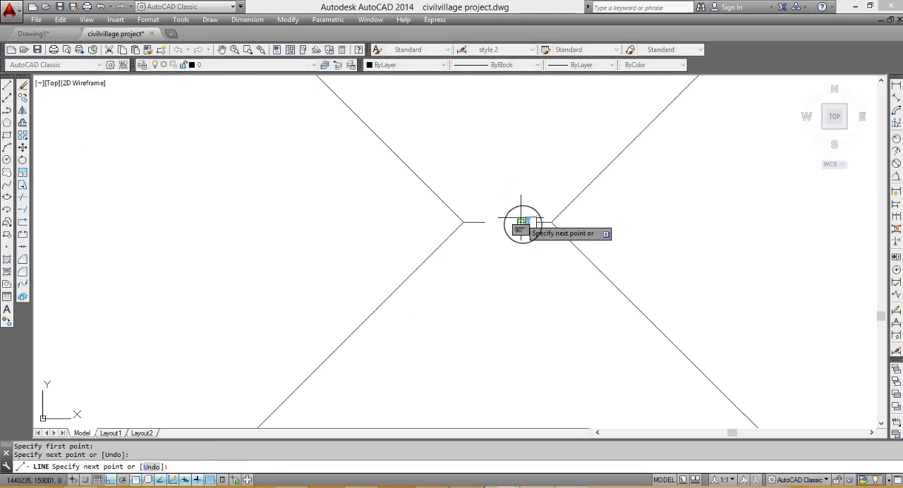
{"action": "key", "text": "Escape"}
{"action": "scroll", "coordinate": [538, 299], "scroll_direction": "down", "scroll_amount": 6}
{"action": "scroll", "coordinate": [538, 287], "scroll_direction": "up", "scroll_amount": 5}
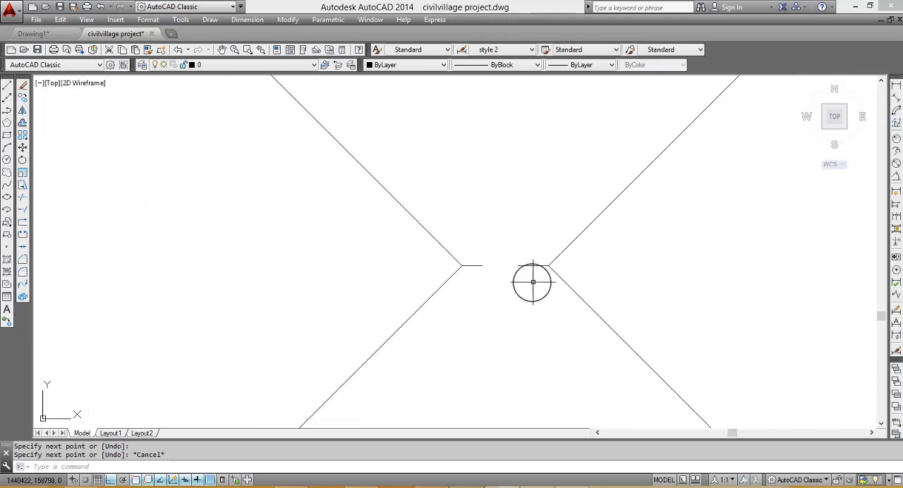
- Join the two short horizontal segments at the roof's centre into one ridge line
{"action": "left_click", "coordinate": [529, 279]}
{"action": "left_click", "coordinate": [483, 251]}
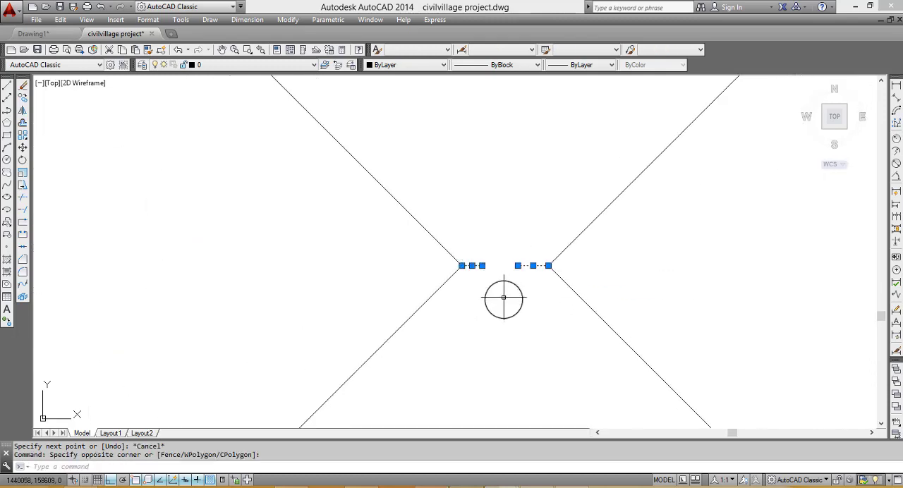
{"action": "type", "text": "j"}
{"action": "key", "text": "Return"}
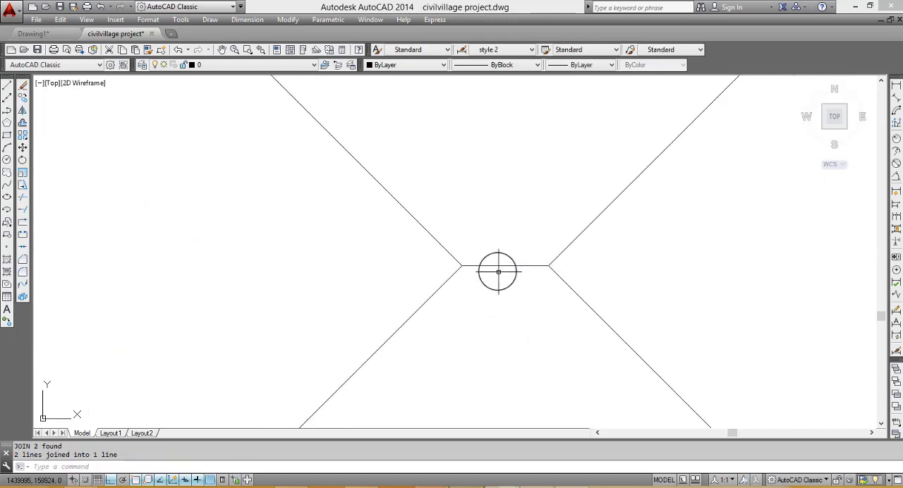
{"action": "scroll", "coordinate": [497, 266], "scroll_direction": "down", "scroll_amount": 5}
{"action": "scroll", "coordinate": [568, 309], "scroll_direction": "down", "scroll_amount": 4}
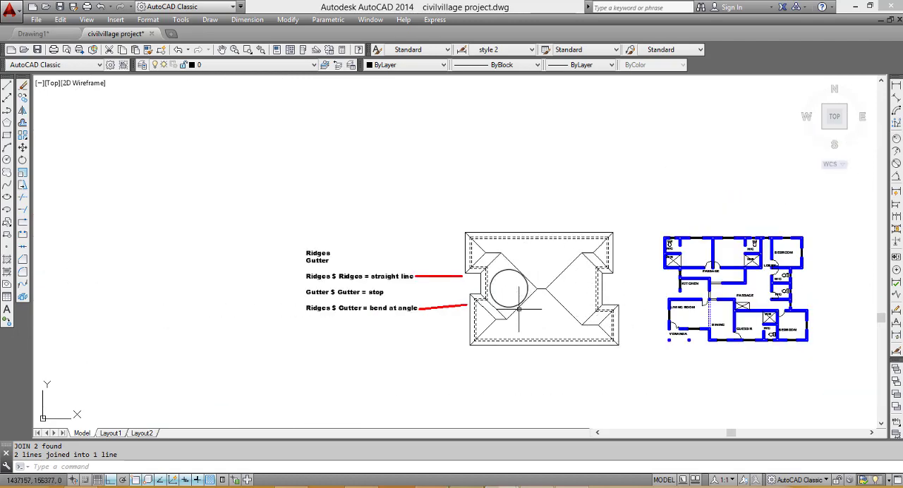
{"action": "scroll", "coordinate": [508, 277], "scroll_direction": "up", "scroll_amount": 2}
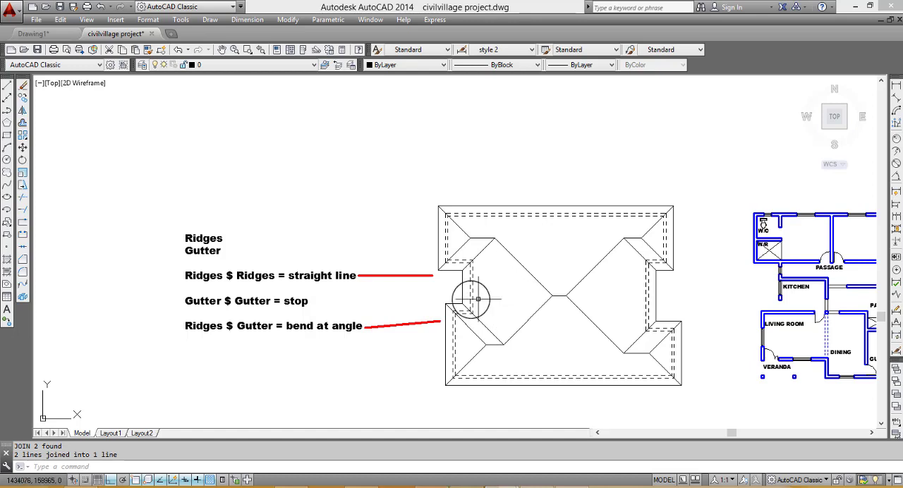
{"action": "scroll", "coordinate": [531, 269], "scroll_direction": "up", "scroll_amount": 2}
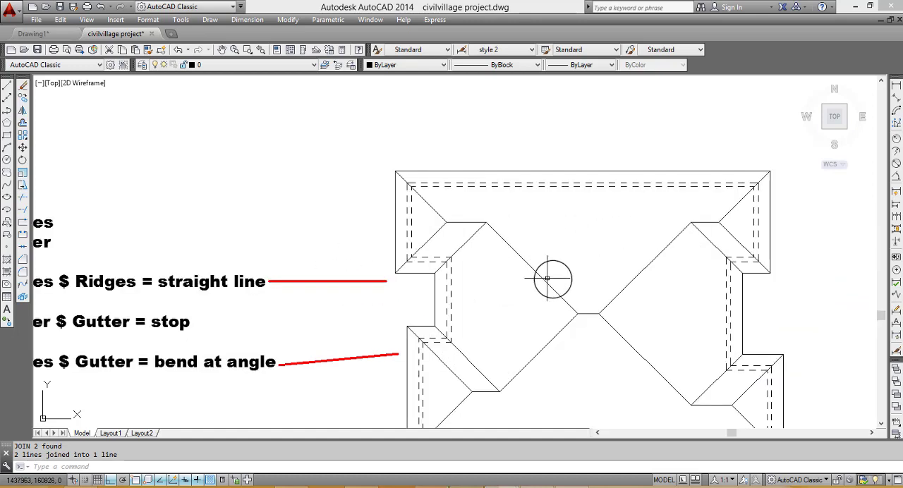
{"action": "scroll", "coordinate": [537, 269], "scroll_direction": "down", "scroll_amount": 2}
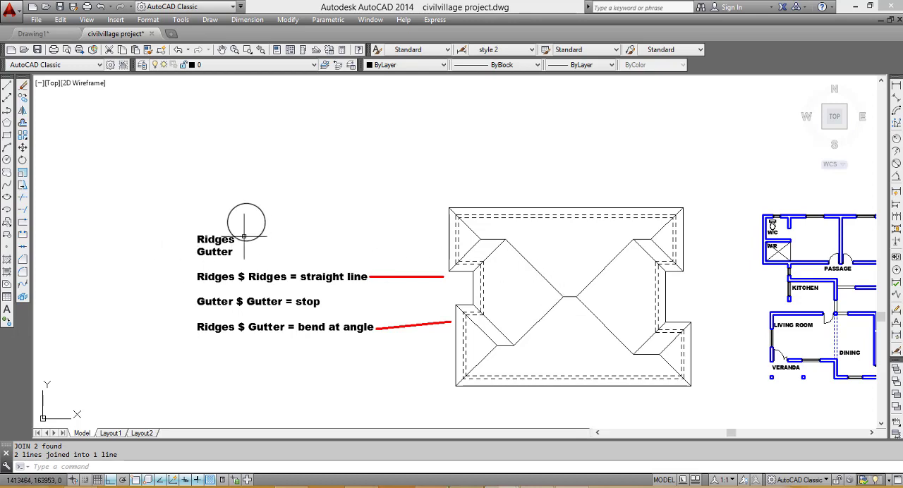
{"action": "left_click", "coordinate": [534, 269]}
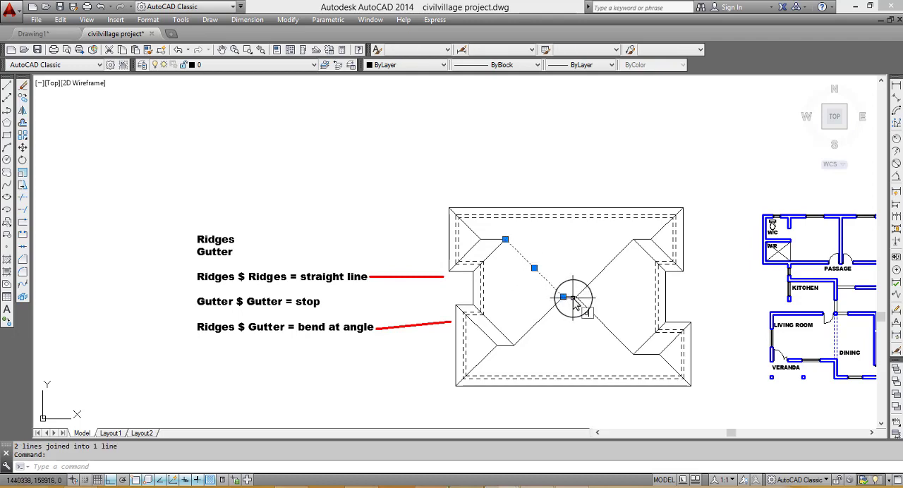
{"action": "key", "text": "Return"}
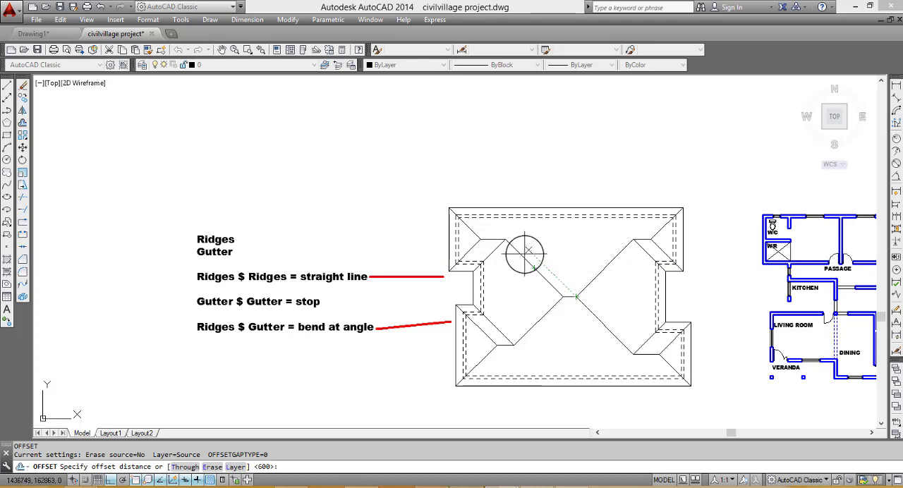
{"action": "type", "text": "5"}
{"action": "key", "text": "Return"}
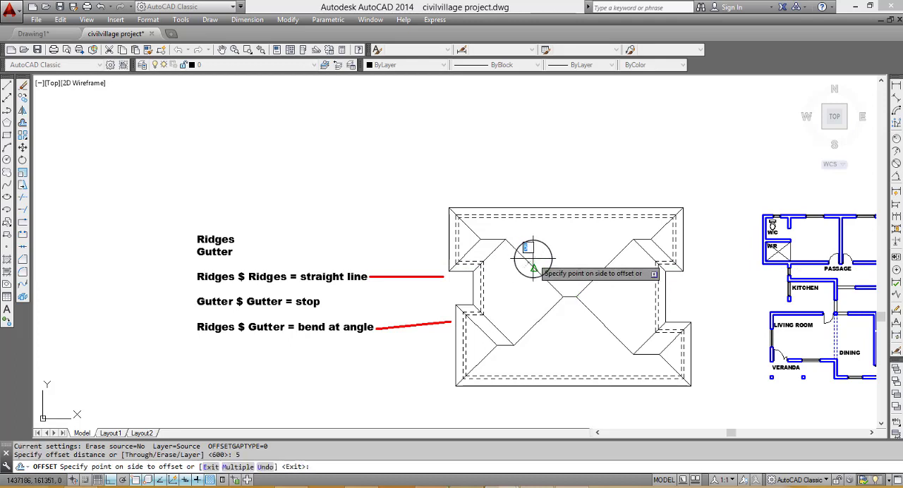
{"action": "key", "text": "Escape"}
- Try to offset the roof's upper-left central diagonal by 50 toward its upper-right side
{"action": "key", "text": "Return"}
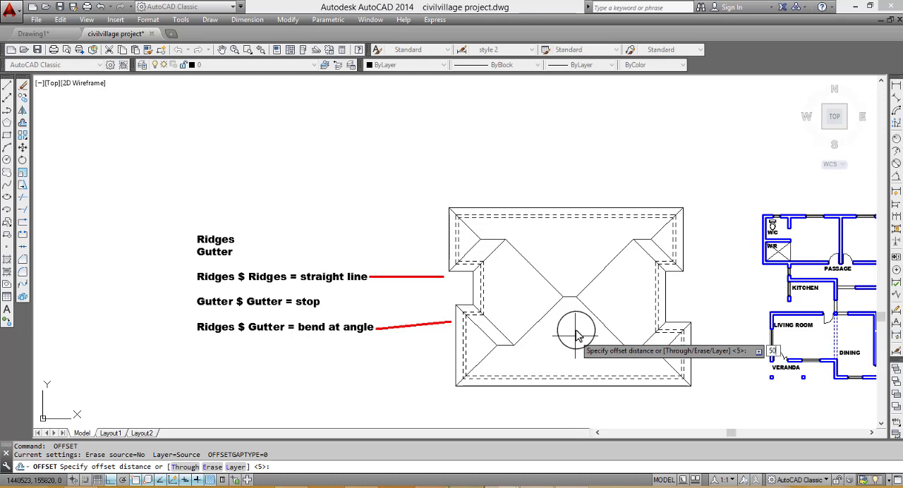
{"action": "type", "text": "50"}
{"action": "key", "text": "Return"}
{"action": "left_click", "coordinate": [547, 282]}
{"action": "left_click", "coordinate": [574, 242]}
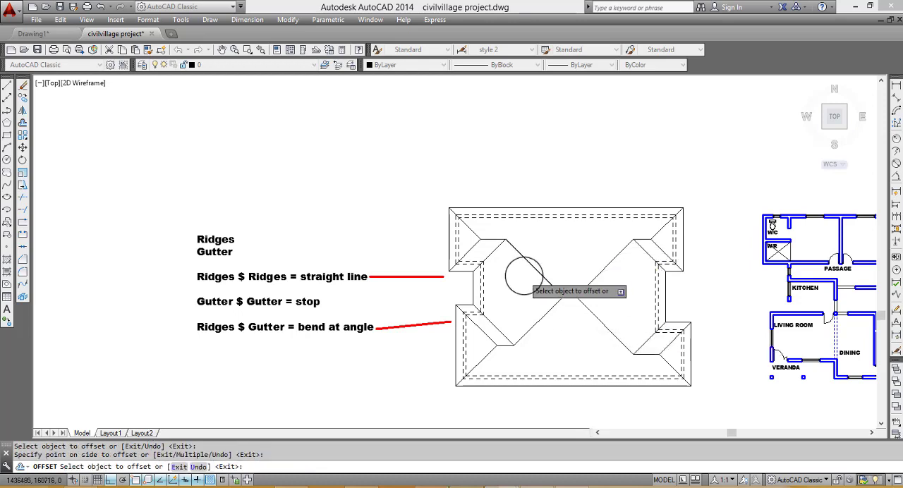
{"action": "scroll", "coordinate": [524, 276], "scroll_direction": "up", "scroll_amount": 5}
{"action": "key", "text": "Escape"}
{"action": "left_click", "coordinate": [552, 261]}
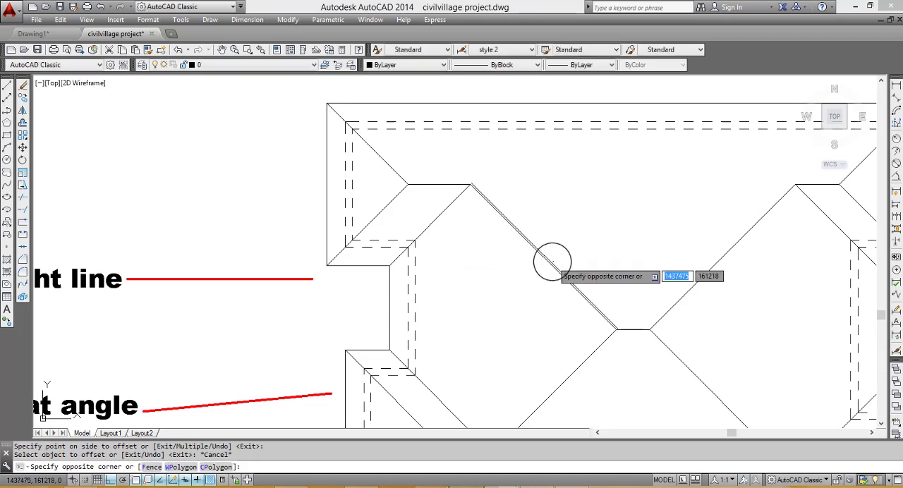
{"action": "left_click", "coordinate": [544, 258]}
{"action": "key", "text": "Escape"}
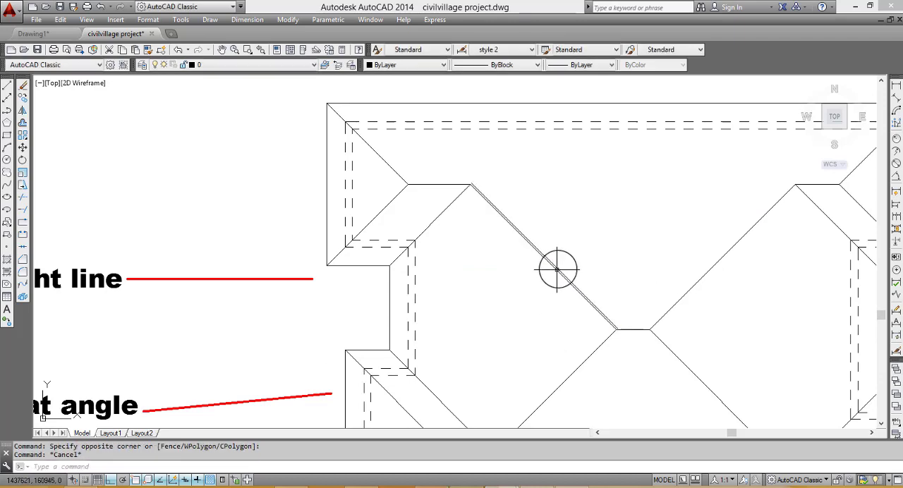
- Delete the trial offset copy beside the upper-left central diagonal
{"action": "scroll", "coordinate": [551, 263], "scroll_direction": "up", "scroll_amount": 5}
{"action": "left_click", "coordinate": [505, 269]}
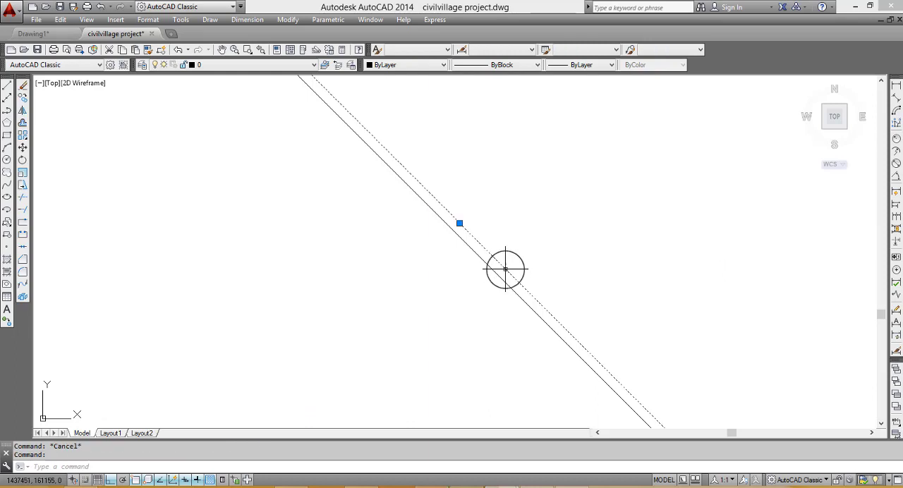
{"action": "key", "text": "Delete"}
- Offset the roof's upper-left central diagonal by 100 toward its upper-right side
{"action": "left_click", "coordinate": [504, 278]}
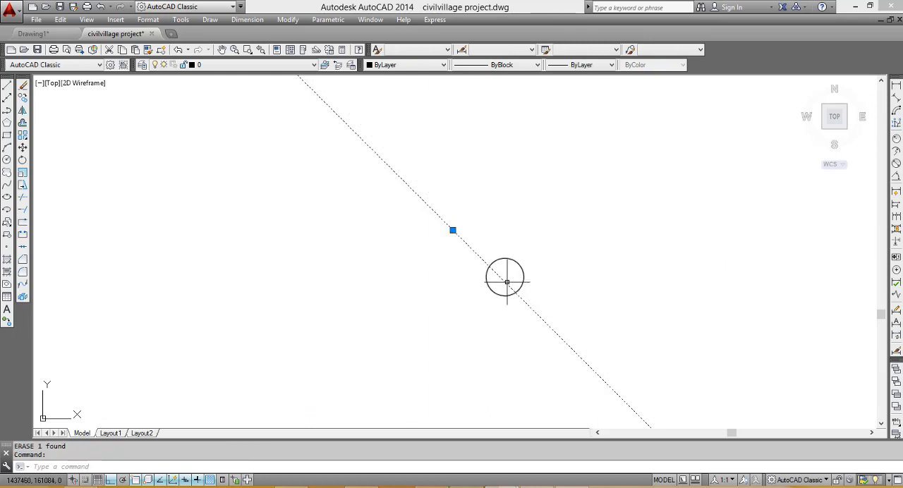
{"action": "scroll", "coordinate": [478, 266], "scroll_direction": "down", "scroll_amount": 3}
{"action": "type", "text": "o"}
{"action": "key", "text": "Return"}
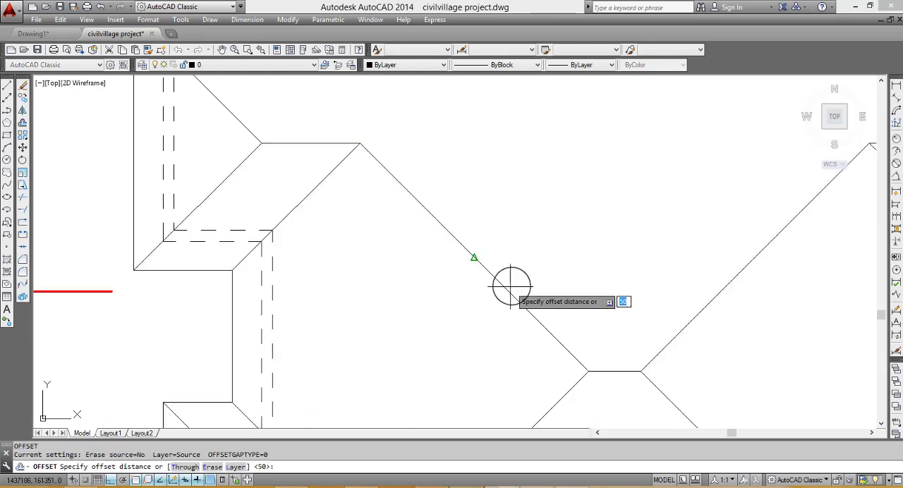
{"action": "type", "text": "100"}
{"action": "key", "text": "Return"}
{"action": "left_click", "coordinate": [512, 289]}
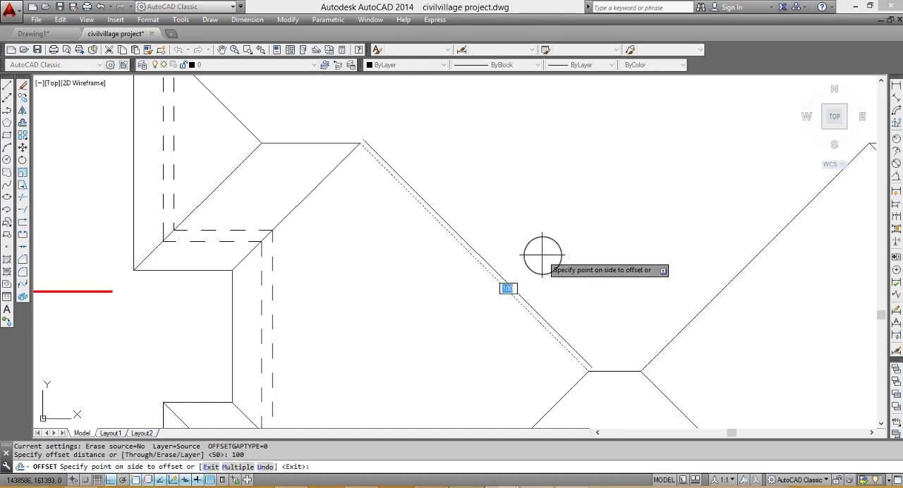
{"action": "left_click", "coordinate": [522, 258]}
- Offset the same upper-left central diagonal by 100 toward its lower-left side
{"action": "scroll", "coordinate": [502, 267], "scroll_direction": "down", "scroll_amount": 3}
{"action": "left_click", "coordinate": [502, 267]}
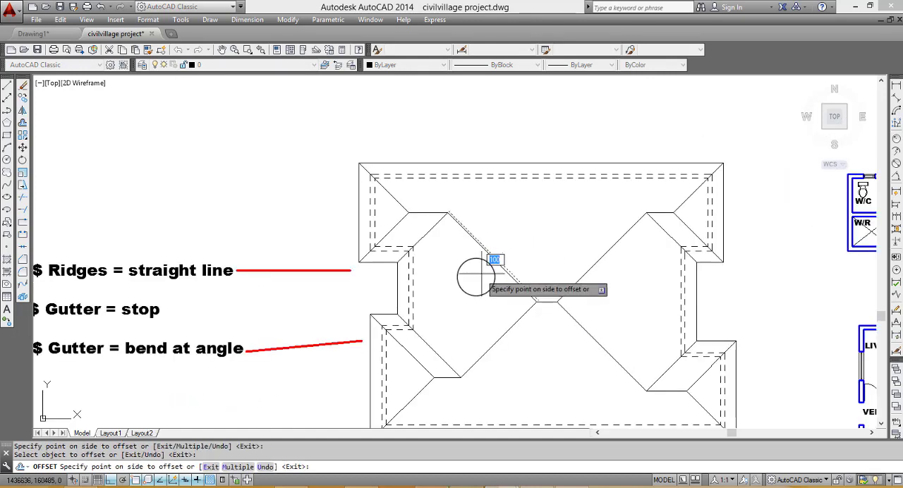
{"action": "key", "text": "Escape"}
{"action": "key", "text": "Return"}
{"action": "key", "text": "Return"}
{"action": "scroll", "coordinate": [498, 265], "scroll_direction": "up", "scroll_amount": 3}
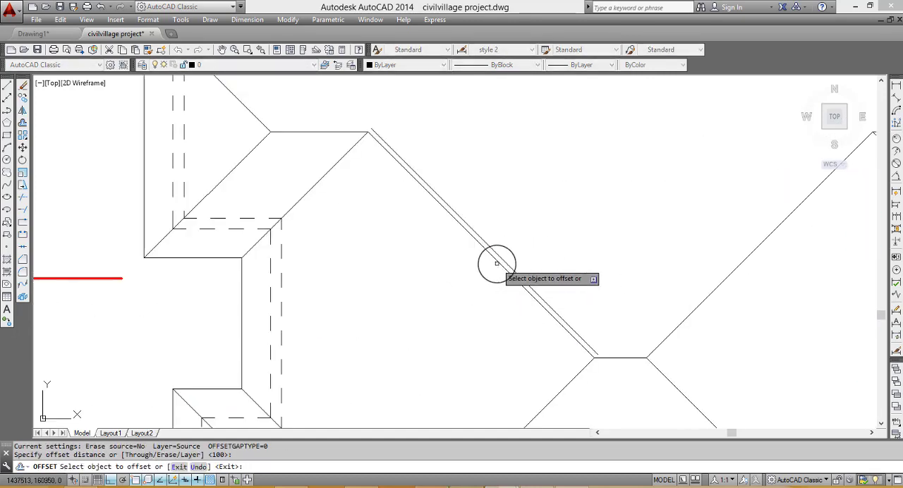
{"action": "left_click", "coordinate": [484, 252]}
{"action": "left_click", "coordinate": [343, 202]}
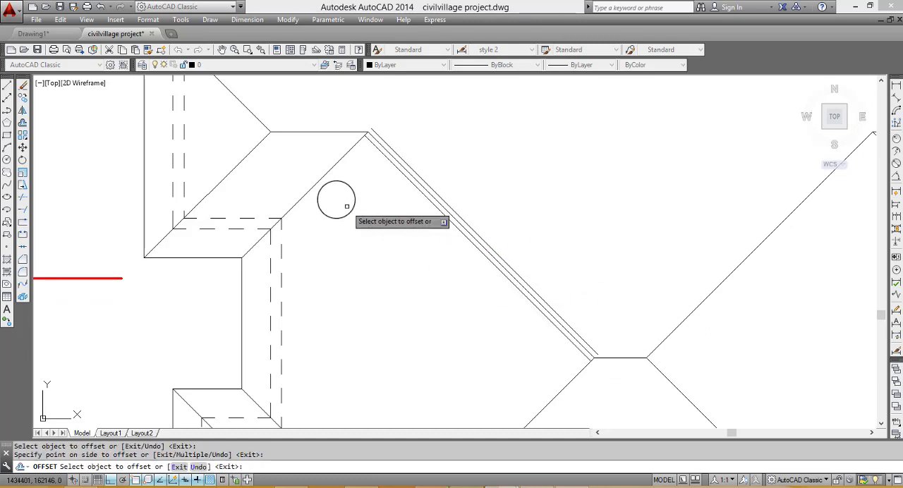
- Offset the upper-left wing's inner-corner diagonal and its short horizontal ridge by 100 to both sides
{"action": "left_click", "coordinate": [328, 168]}
{"action": "left_click", "coordinate": [310, 142]}
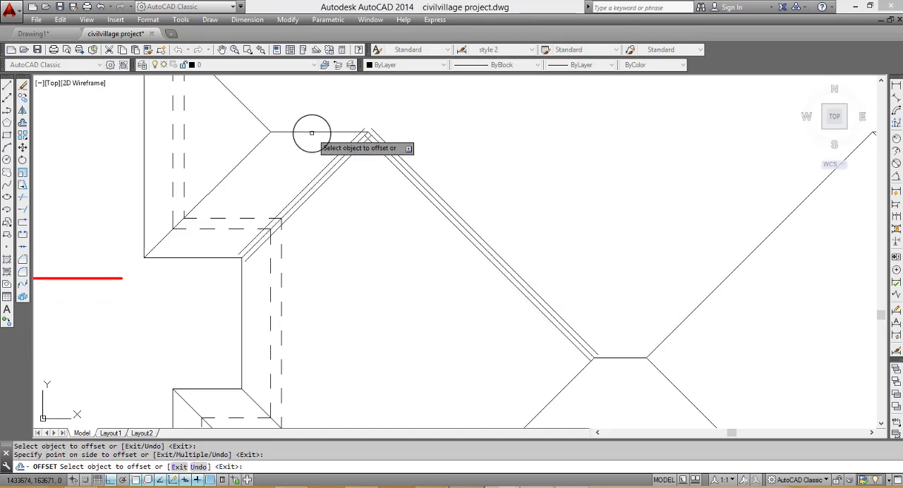
{"action": "left_click", "coordinate": [313, 132]}
{"action": "left_click", "coordinate": [300, 127]}
{"action": "left_click", "coordinate": [309, 131]}
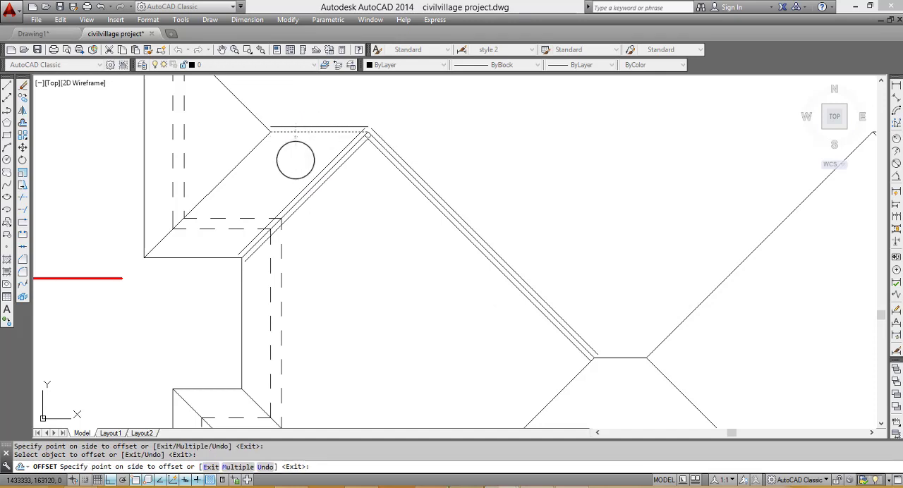
{"action": "left_click", "coordinate": [282, 157]}
- Offset the two outer-corner hip lines of the upper-left wing by 100 to both sides
{"action": "left_click", "coordinate": [250, 148]}
{"action": "left_click", "coordinate": [250, 148]}
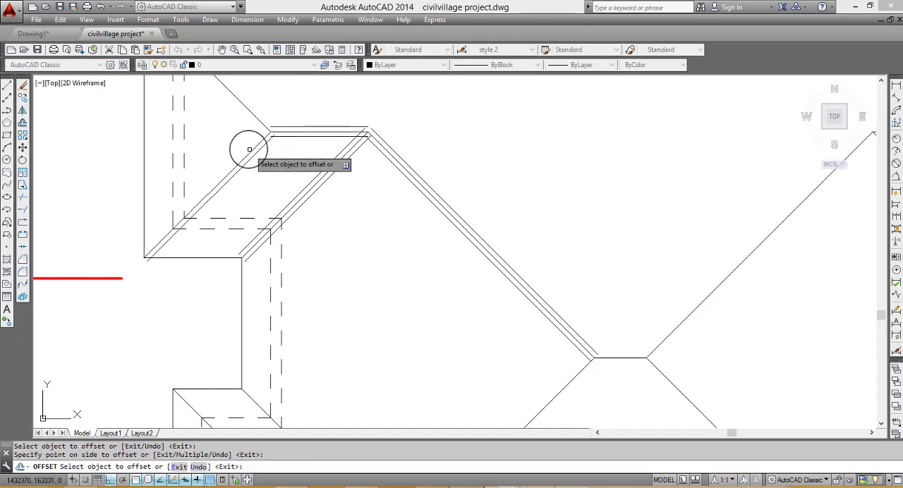
{"action": "left_click", "coordinate": [244, 145]}
{"action": "left_click", "coordinate": [245, 107]}
{"action": "left_click", "coordinate": [244, 107]}
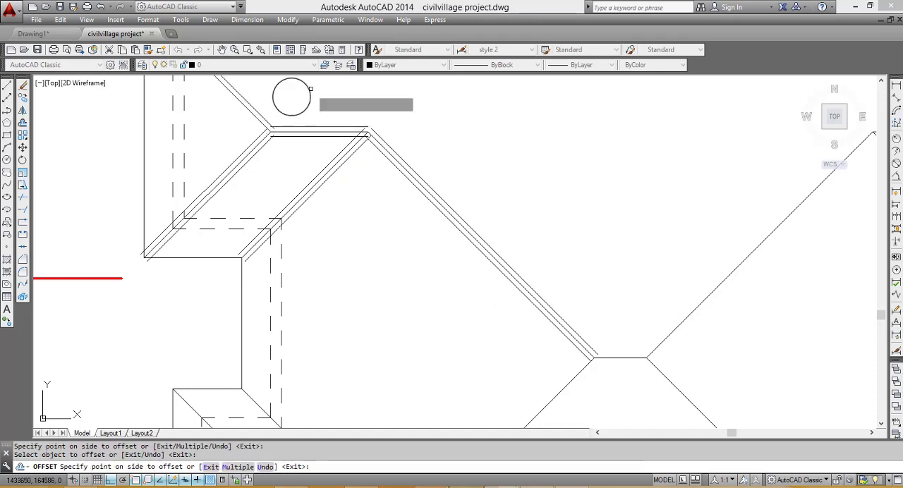
{"action": "left_click", "coordinate": [283, 95]}
{"action": "left_click", "coordinate": [250, 110]}
{"action": "left_click", "coordinate": [213, 127]}
- Offset the roof's lower-left central diagonal by 100 to both sides
{"action": "scroll", "coordinate": [340, 153], "scroll_direction": "down", "scroll_amount": 5}
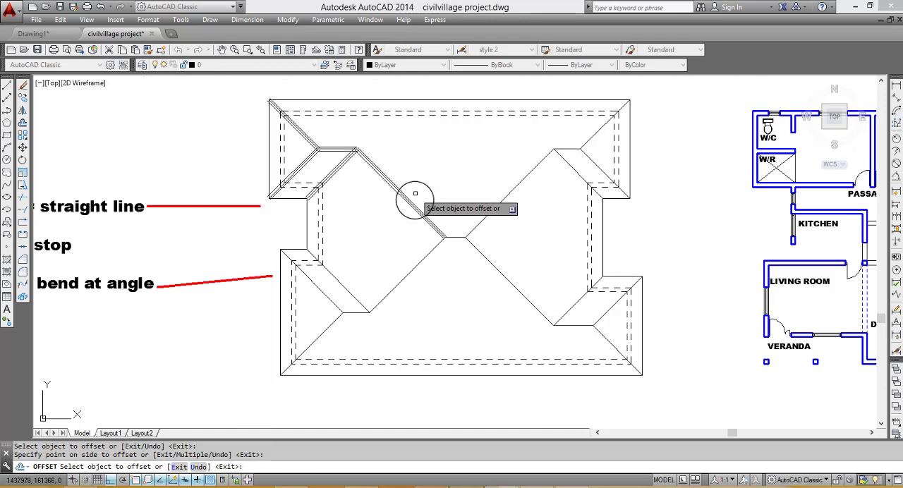
{"action": "left_click", "coordinate": [421, 264]}
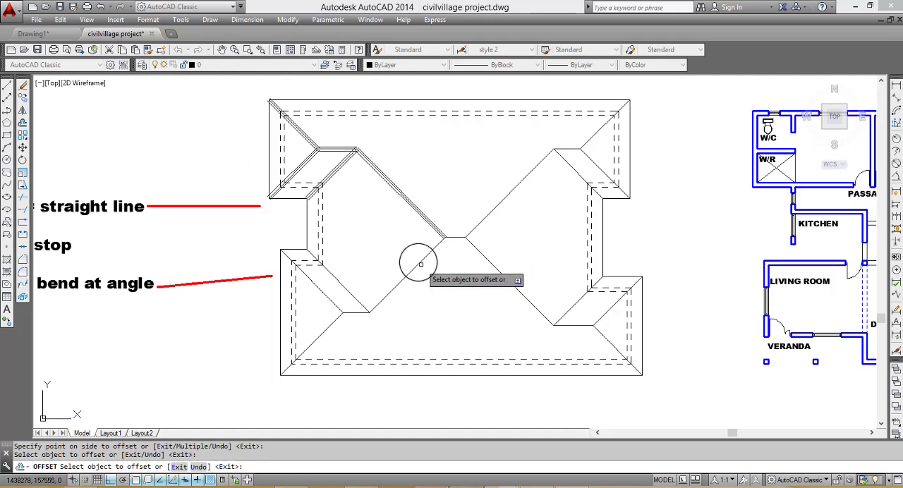
{"action": "left_click", "coordinate": [412, 271]}
{"action": "left_click", "coordinate": [385, 227]}
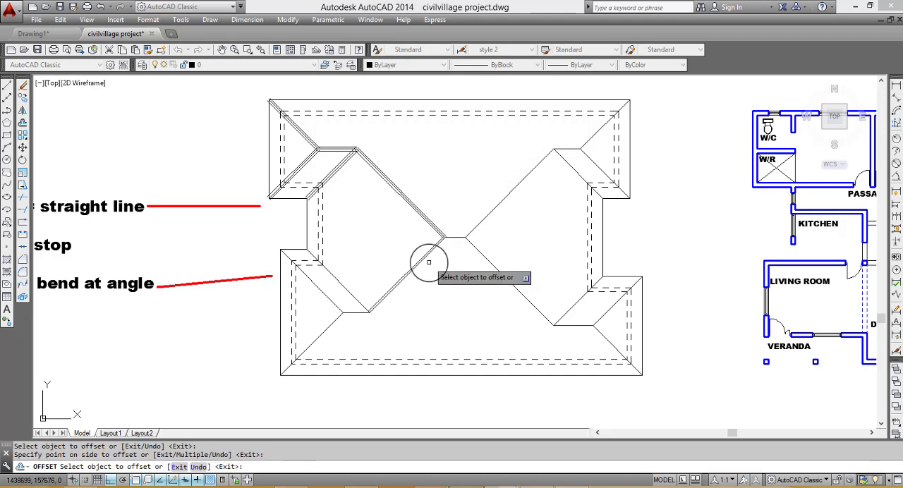
{"action": "scroll", "coordinate": [429, 260], "scroll_direction": "up", "scroll_amount": 3}
{"action": "left_click", "coordinate": [419, 247]}
{"action": "left_click", "coordinate": [463, 272]}
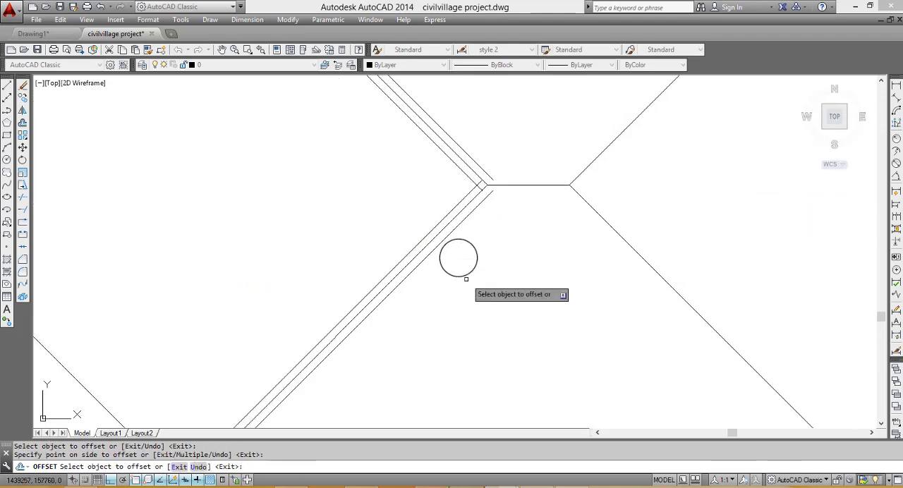
- Offset the lower-left wing's inner-corner diagonal by 100 to both sides
{"action": "scroll", "coordinate": [466, 278], "scroll_direction": "down", "scroll_amount": 3}
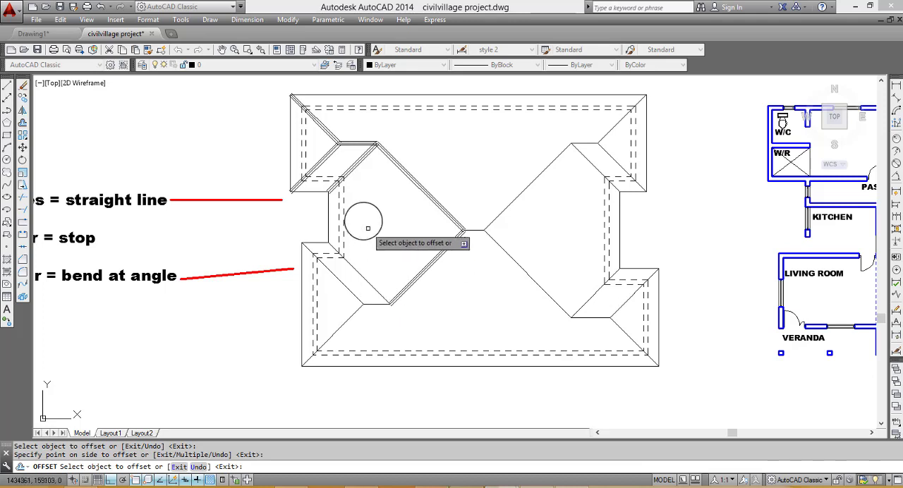
{"action": "scroll", "coordinate": [358, 218], "scroll_direction": "up", "scroll_amount": 2}
{"action": "left_click", "coordinate": [357, 309]}
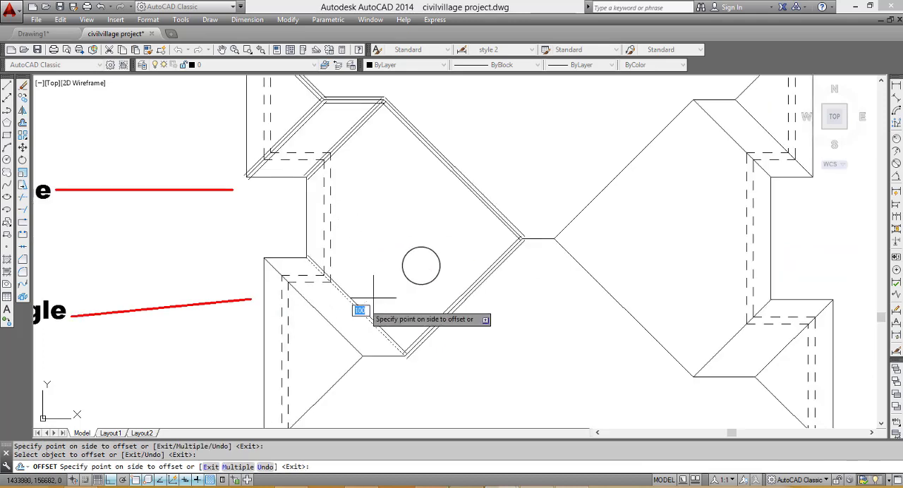
{"action": "left_click", "coordinate": [422, 264]}
{"action": "left_click", "coordinate": [357, 309]}
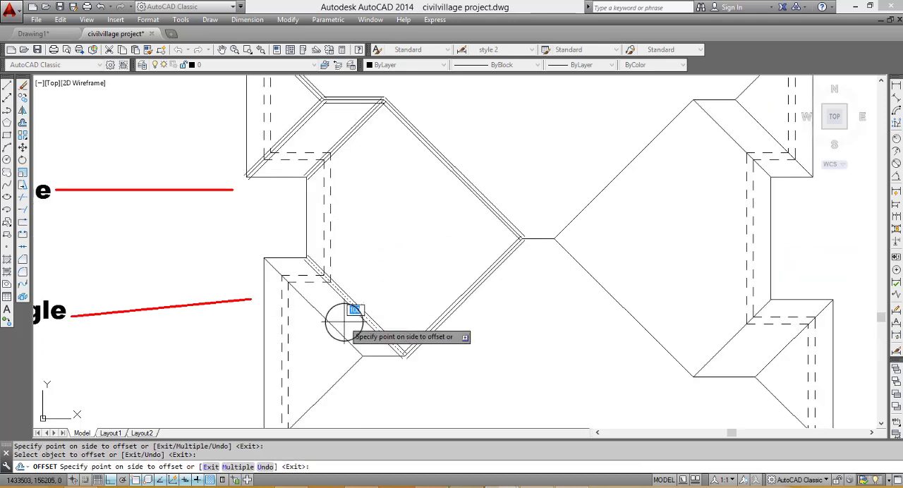
{"action": "left_click", "coordinate": [335, 333]}
- Offset the lower-left wing's upper hip line, parallel to the inner-corner diagonal, by 100 to both sides
{"action": "left_click", "coordinate": [336, 328]}
{"action": "left_click", "coordinate": [335, 328]}
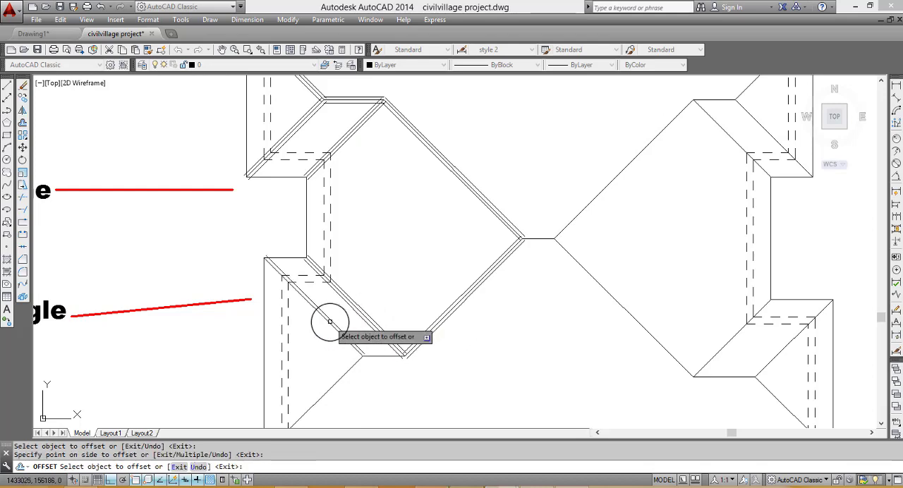
{"action": "scroll", "coordinate": [321, 322], "scroll_direction": "up", "scroll_amount": 2}
{"action": "left_click", "coordinate": [310, 317]}
{"action": "left_click", "coordinate": [331, 306]}
- Offset the lower-left wing's short horizontal ridge and its bottom-corner hip line by 100 to both sides
{"action": "scroll", "coordinate": [330, 306], "scroll_direction": "down", "scroll_amount": 4}
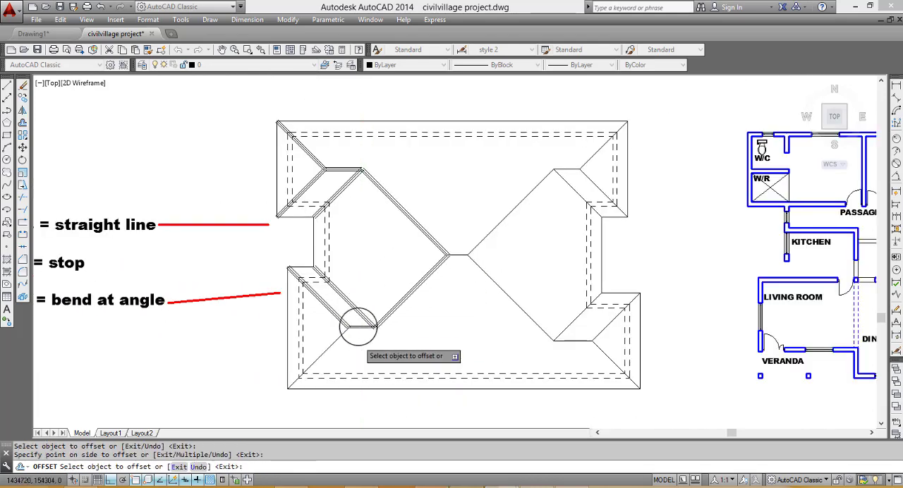
{"action": "scroll", "coordinate": [298, 323], "scroll_direction": "up", "scroll_amount": 4}
{"action": "left_click", "coordinate": [353, 305]}
{"action": "left_click", "coordinate": [352, 324]}
{"action": "left_click", "coordinate": [282, 319]}
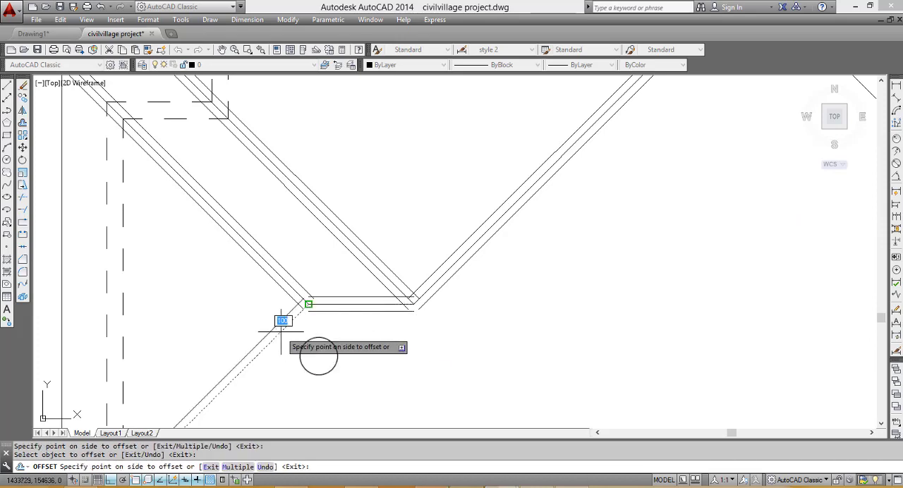
{"action": "left_click", "coordinate": [271, 324]}
{"action": "left_click", "coordinate": [264, 343]}
{"action": "left_click", "coordinate": [282, 298]}
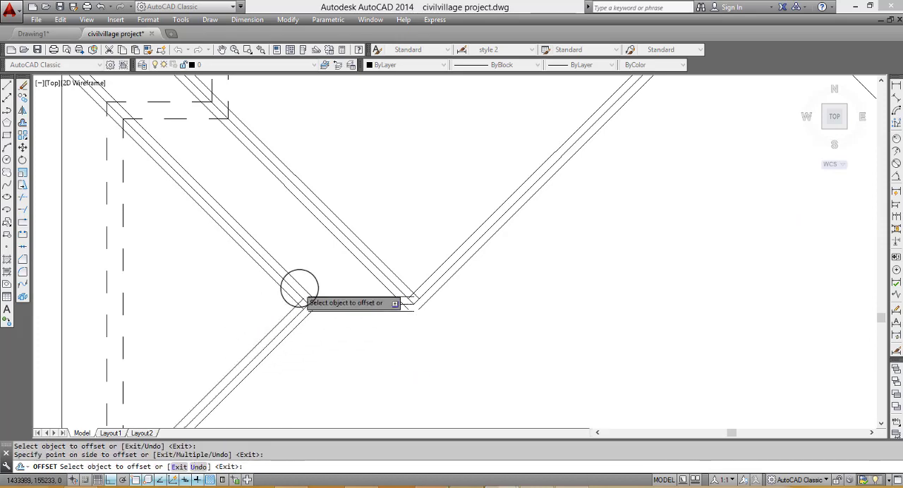
- Offset the roof's lower-right central diagonal by 100 to both sides
{"action": "scroll", "coordinate": [435, 268], "scroll_direction": "down", "scroll_amount": 4}
{"action": "left_click", "coordinate": [399, 268]}
{"action": "left_click", "coordinate": [338, 267]}
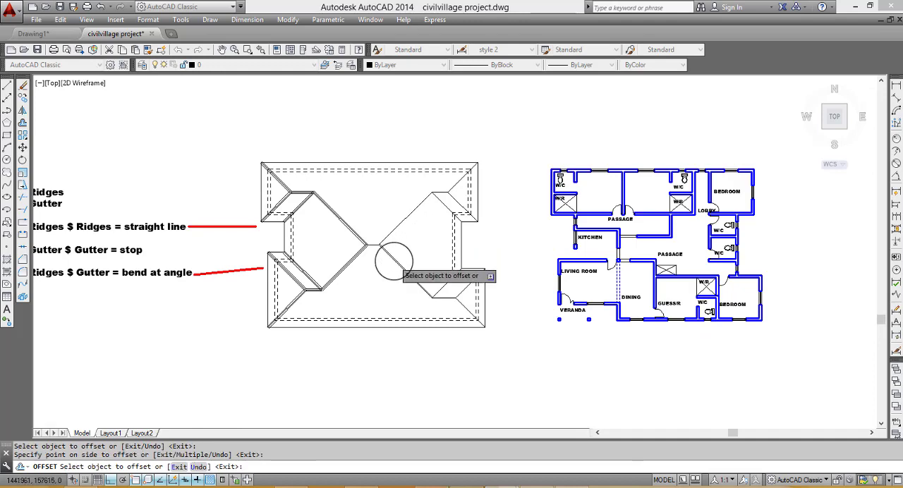
{"action": "scroll", "coordinate": [381, 260], "scroll_direction": "up", "scroll_amount": 4}
{"action": "left_click", "coordinate": [376, 259]}
{"action": "left_click", "coordinate": [324, 278]}
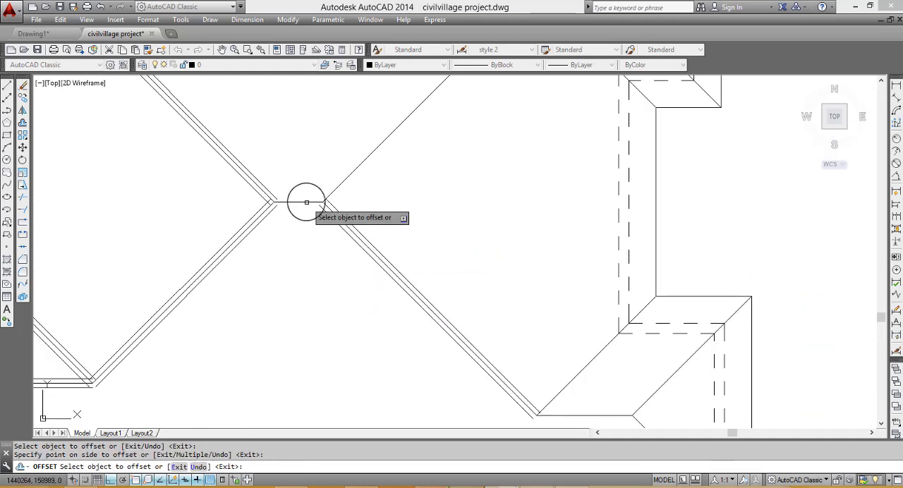
- Offset the short horizontal ridge at the roof's centre by 100 to both sides
{"action": "left_click", "coordinate": [302, 201]}
{"action": "left_click", "coordinate": [312, 195]}
{"action": "left_click", "coordinate": [304, 198]}
{"action": "left_click", "coordinate": [298, 279]}
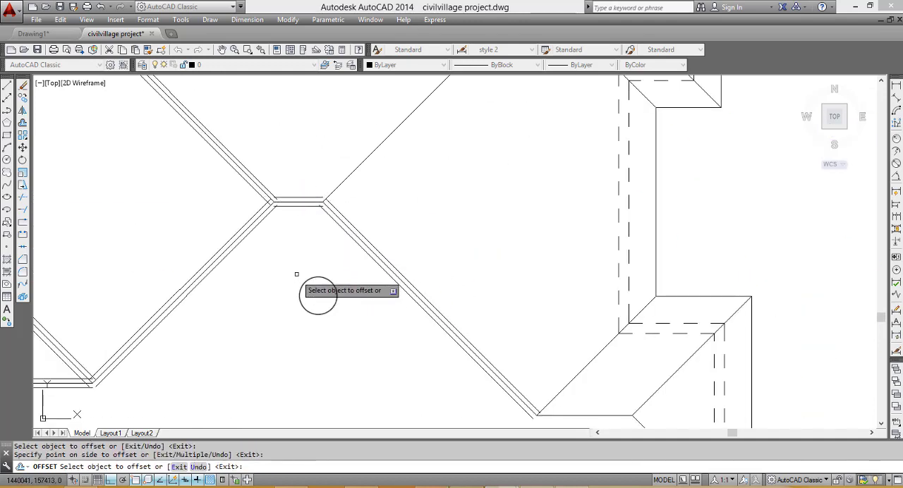
- Offset the lower-right wing's inner-corner diagonal and its parallel upper hip line by 100 to both sides
{"action": "left_click", "coordinate": [572, 379]}
{"action": "left_click", "coordinate": [566, 360]}
{"action": "left_click", "coordinate": [580, 372]}
{"action": "left_click", "coordinate": [676, 383]}
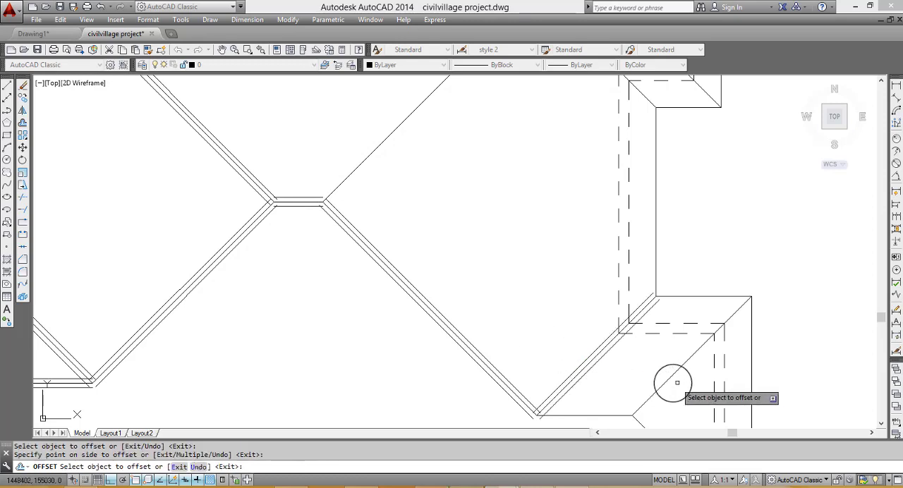
{"action": "left_click", "coordinate": [665, 381]}
{"action": "left_click", "coordinate": [639, 349]}
{"action": "left_click", "coordinate": [665, 382]}
{"action": "left_click", "coordinate": [676, 405]}
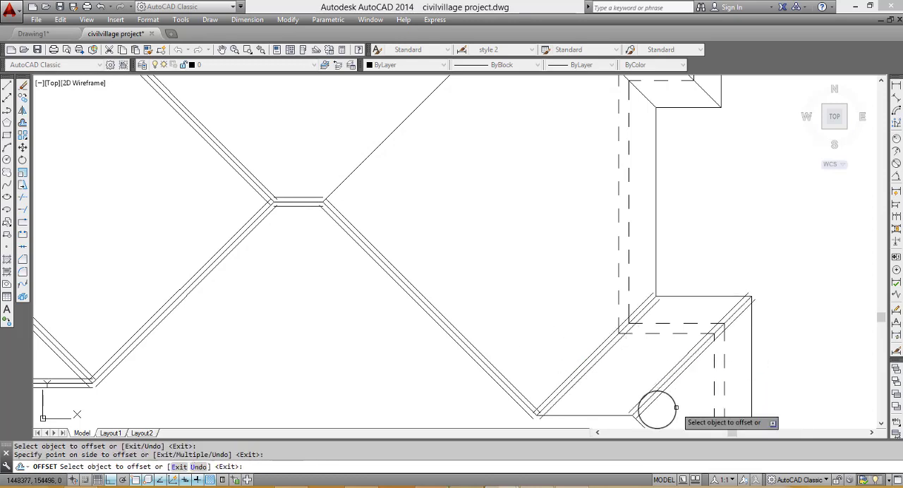
- Offset the lower-right wing's short horizontal ridge and its bottom-corner hip line by 100 to both sides
{"action": "left_click", "coordinate": [599, 414]}
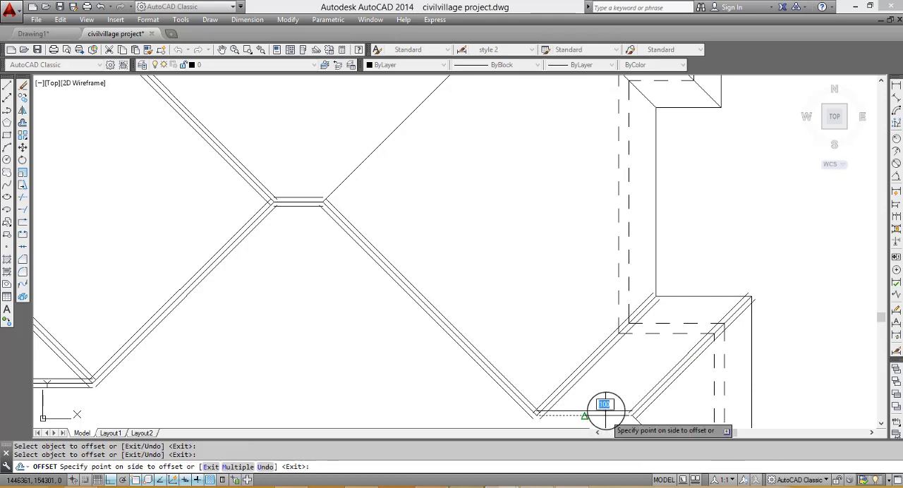
{"action": "left_click", "coordinate": [608, 360]}
{"action": "scroll", "coordinate": [600, 301], "scroll_direction": "down", "scroll_amount": 3}
{"action": "scroll", "coordinate": [605, 360], "scroll_direction": "up", "scroll_amount": 3}
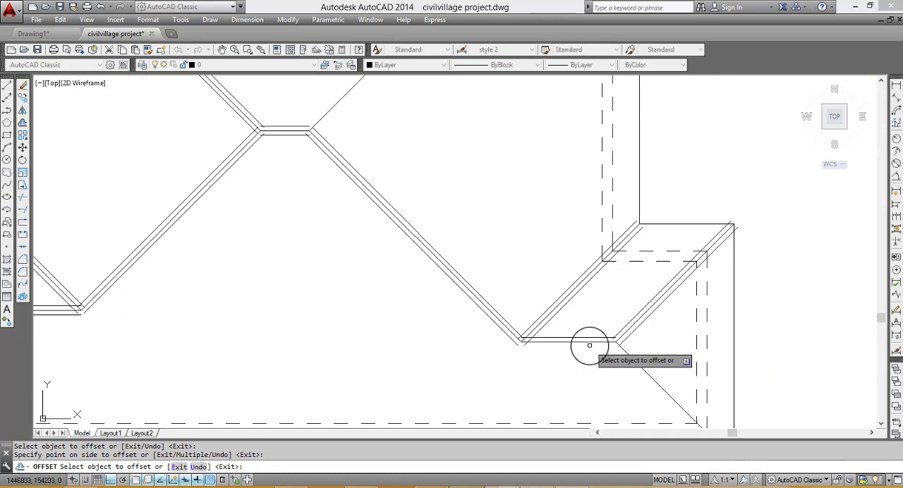
{"action": "left_click", "coordinate": [631, 360]}
{"action": "left_click", "coordinate": [594, 372]}
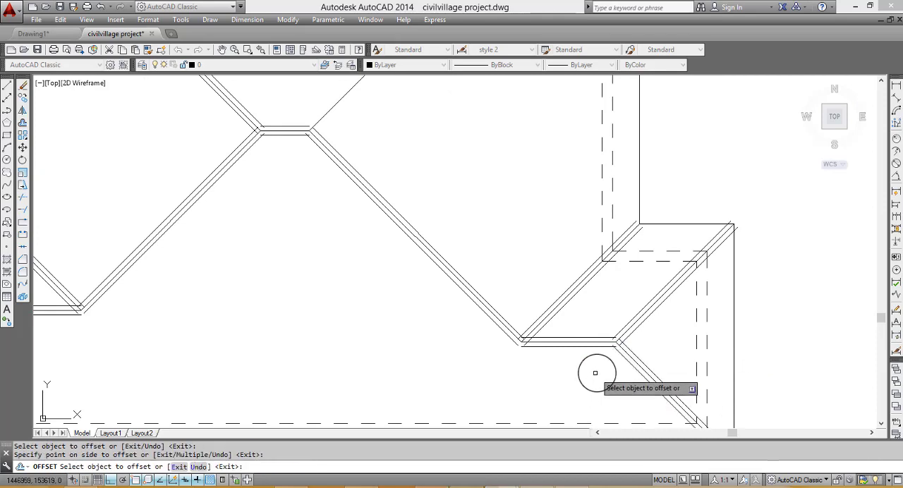
- Offset the roof's upper-right central diagonal by 100 to both sides
{"action": "scroll", "coordinate": [595, 372], "scroll_direction": "down", "scroll_amount": 4}
{"action": "left_click", "coordinate": [546, 297]}
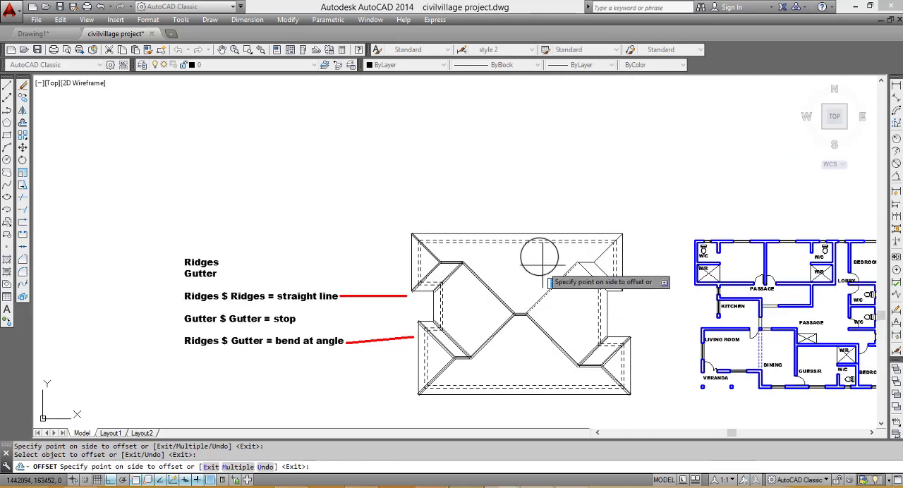
{"action": "left_click", "coordinate": [541, 259]}
{"action": "scroll", "coordinate": [575, 297], "scroll_direction": "up", "scroll_amount": 3}
{"action": "scroll", "coordinate": [488, 265], "scroll_direction": "up", "scroll_amount": 1}
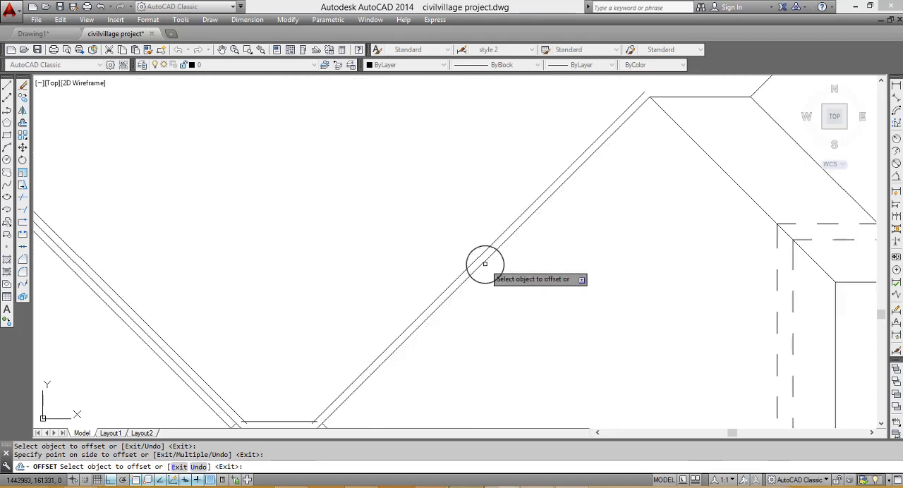
{"action": "scroll", "coordinate": [487, 266], "scroll_direction": "down", "scroll_amount": 2}
{"action": "scroll", "coordinate": [706, 202], "scroll_direction": "down", "scroll_amount": 2}
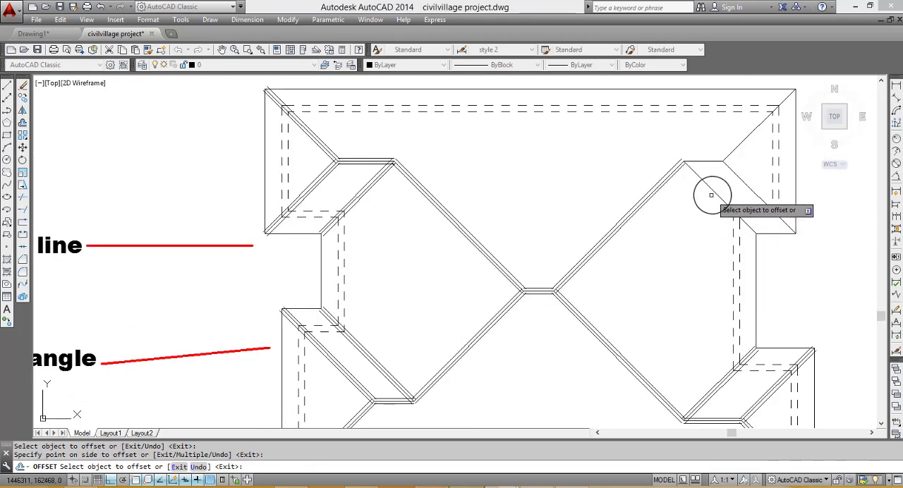
- Offset the upper-right wing's inner-corner diagonal and its short horizontal ridge by 100 to both sides
{"action": "left_click", "coordinate": [714, 195]}
{"action": "left_click", "coordinate": [711, 189]}
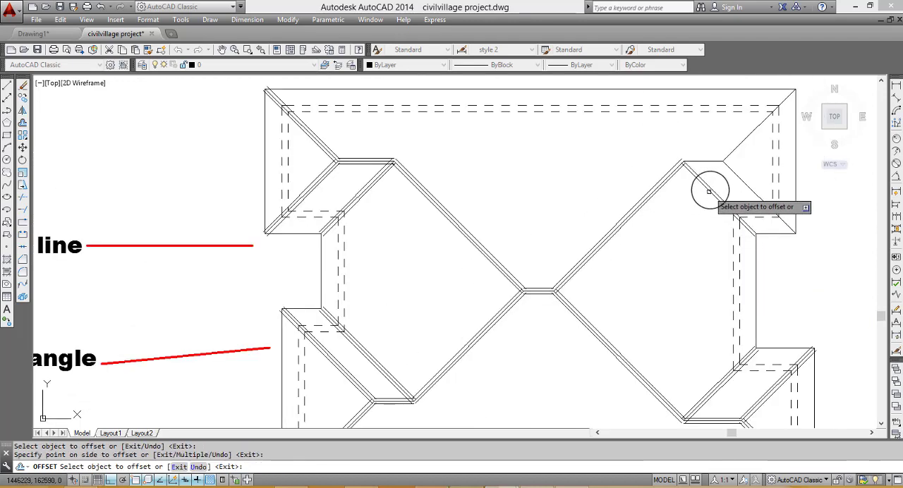
{"action": "left_click", "coordinate": [711, 188]}
{"action": "left_click", "coordinate": [713, 174]}
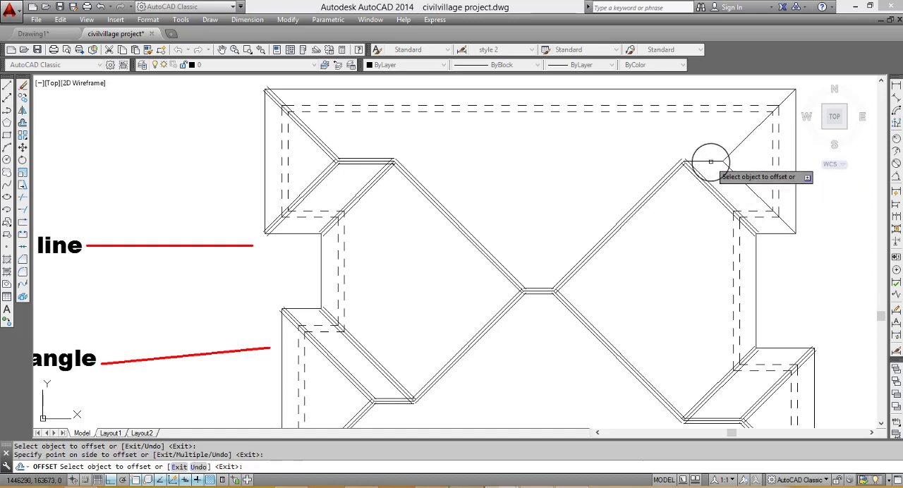
{"action": "left_click", "coordinate": [713, 156]}
{"action": "left_click", "coordinate": [730, 143]}
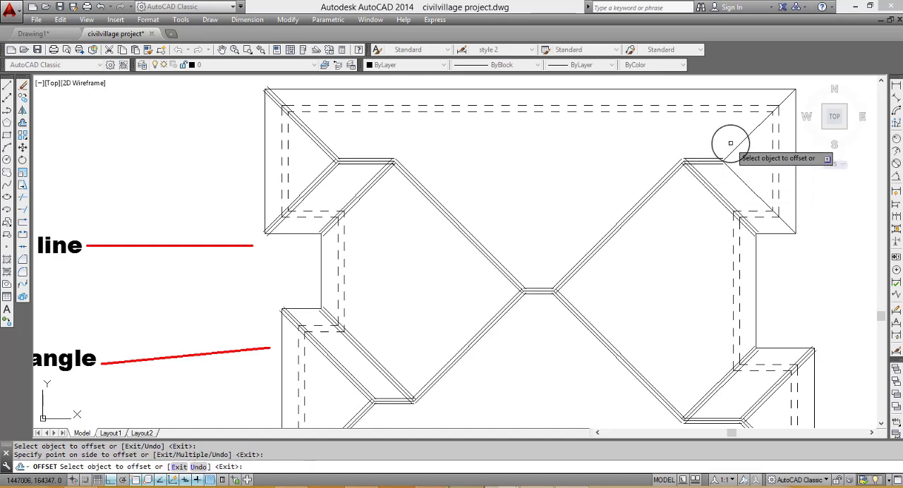
- Offset the upper-right wing's top-corner and bottom-corner hip lines by 100 to both sides
{"action": "left_click", "coordinate": [731, 150]}
{"action": "left_click", "coordinate": [732, 147]}
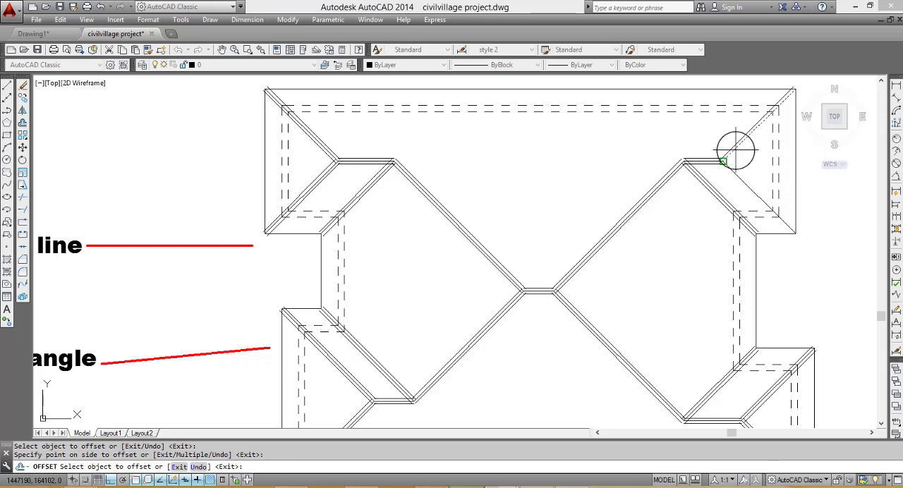
{"action": "left_click", "coordinate": [742, 169]}
{"action": "left_click", "coordinate": [740, 177]}
{"action": "left_click", "coordinate": [740, 180]}
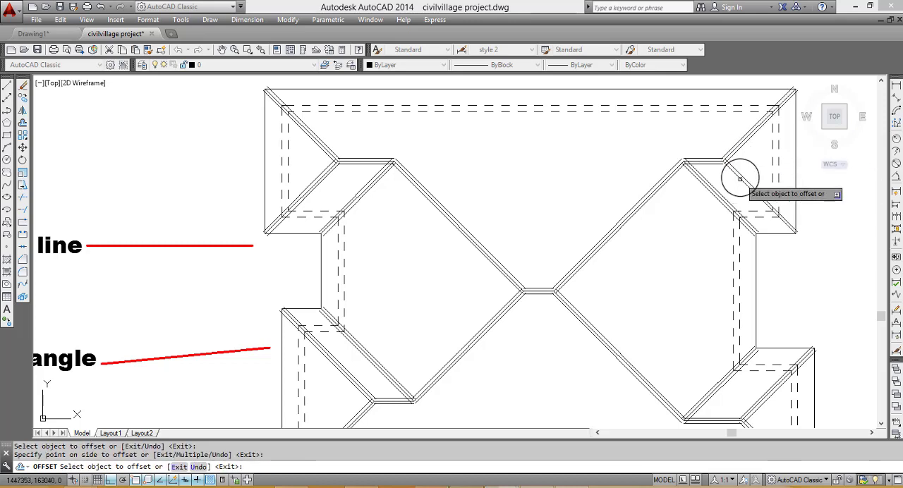
{"action": "left_click", "coordinate": [741, 178]}
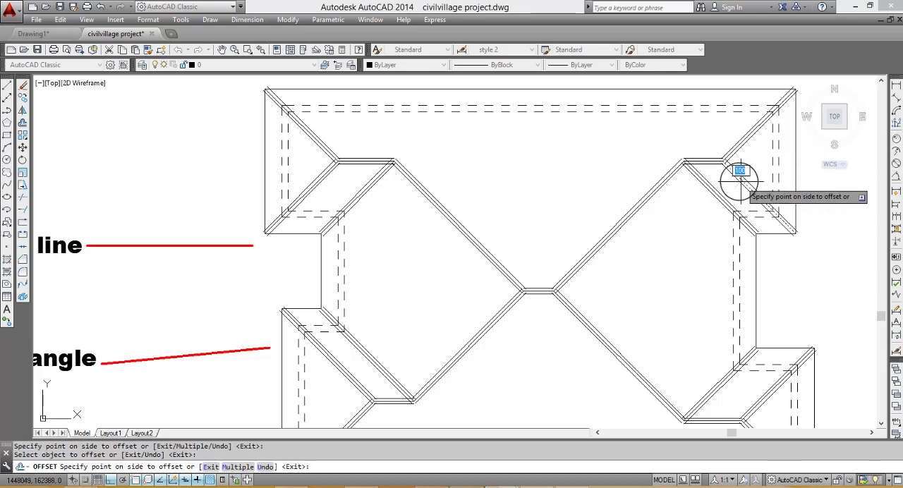
{"action": "left_click", "coordinate": [723, 184]}
- Trim the offset hip line ends that project past the eaves outline at the roof's lower-left outer corner
{"action": "scroll", "coordinate": [646, 247], "scroll_direction": "down", "scroll_amount": 4}
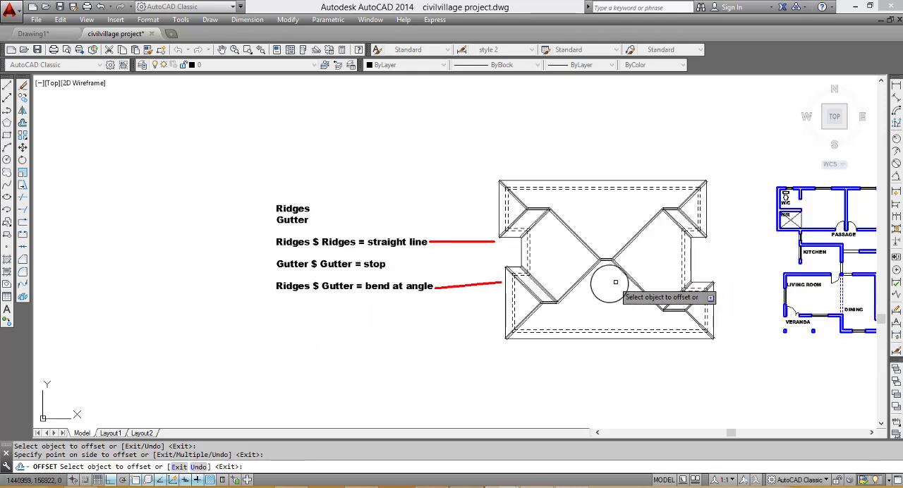
{"action": "scroll", "coordinate": [614, 283], "scroll_direction": "up", "scroll_amount": 4}
{"action": "scroll", "coordinate": [560, 254], "scroll_direction": "up", "scroll_amount": 2}
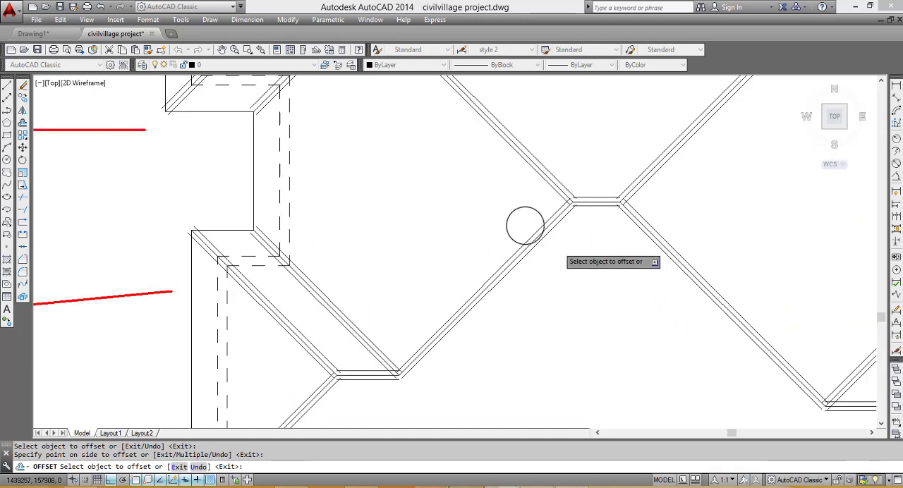
{"action": "scroll", "coordinate": [541, 229], "scroll_direction": "down", "scroll_amount": 3}
{"action": "scroll", "coordinate": [530, 237], "scroll_direction": "down", "scroll_amount": 2}
{"action": "scroll", "coordinate": [540, 254], "scroll_direction": "up", "scroll_amount": 4}
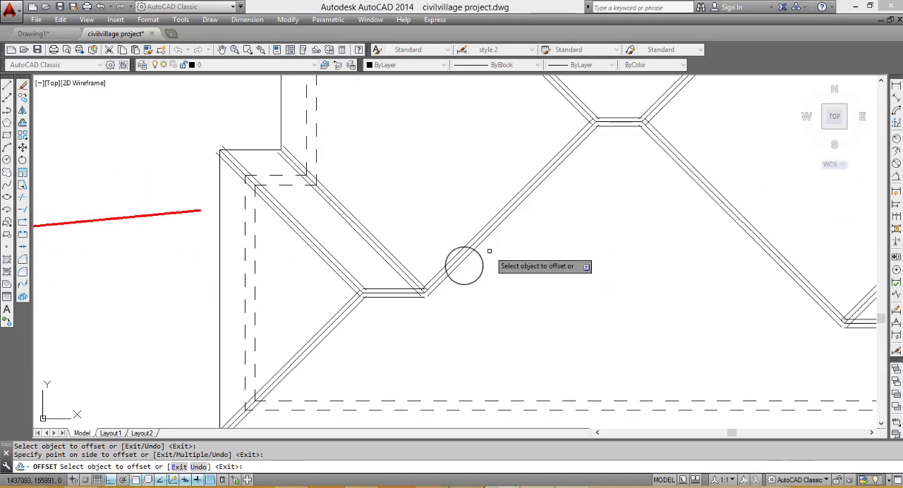
{"action": "scroll", "coordinate": [357, 289], "scroll_direction": "down", "scroll_amount": 4}
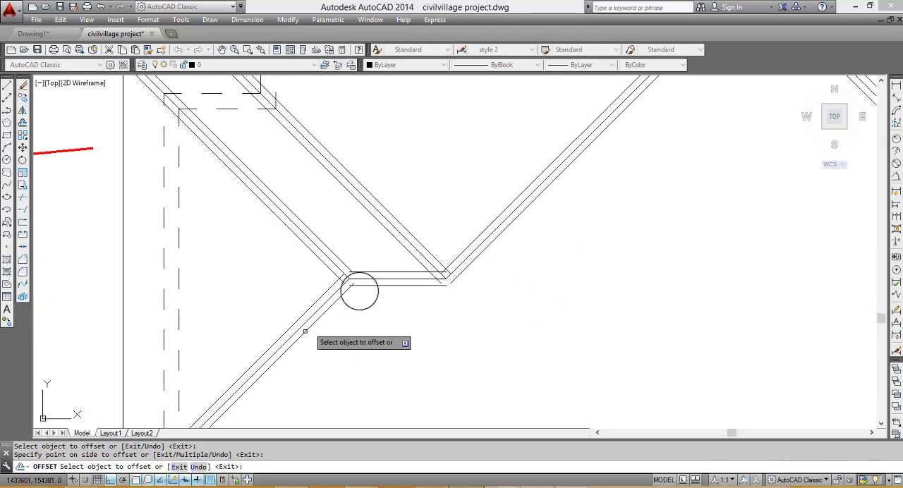
{"action": "scroll", "coordinate": [293, 359], "scroll_direction": "up", "scroll_amount": 4}
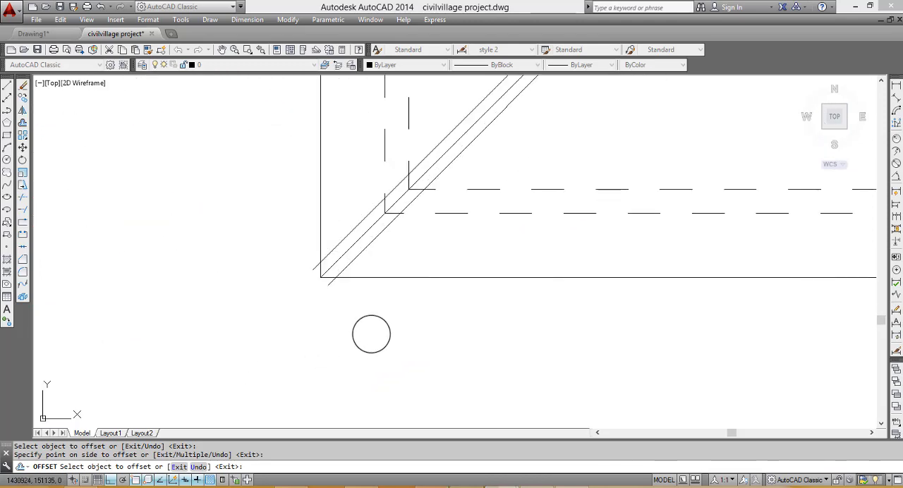
{"action": "key", "text": "Return"}
{"action": "type", "text": "tr"}
{"action": "key", "text": "Return"}
{"action": "key", "text": "Return"}
{"action": "scroll", "coordinate": [331, 292], "scroll_direction": "up", "scroll_amount": 2}
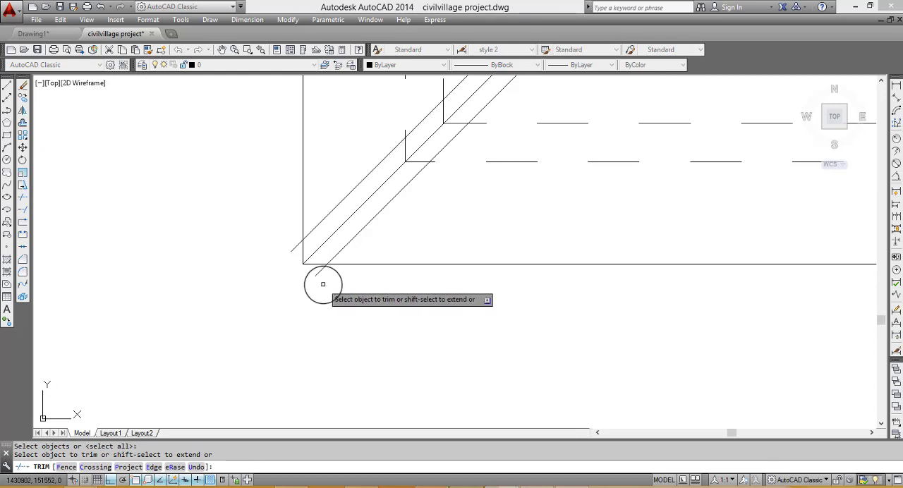
{"action": "left_click", "coordinate": [323, 285]}
{"action": "left_click", "coordinate": [297, 267]}
{"action": "left_click", "coordinate": [285, 233]}
{"action": "left_click", "coordinate": [290, 244]}
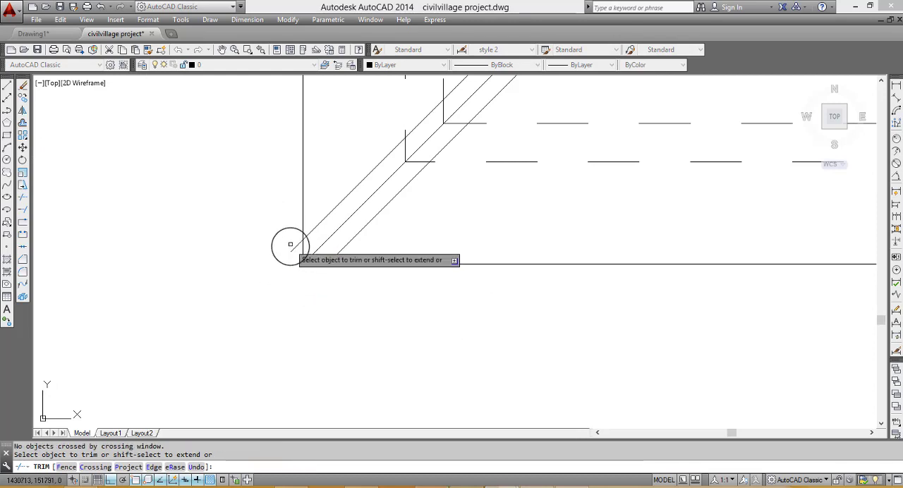
{"action": "left_click", "coordinate": [292, 247]}
- Trim the overlapping line ends where the lower-left wing's short ridge meets its two hip lines
{"action": "scroll", "coordinate": [303, 255], "scroll_direction": "down", "scroll_amount": 3}
{"action": "scroll", "coordinate": [393, 159], "scroll_direction": "up", "scroll_amount": 3}
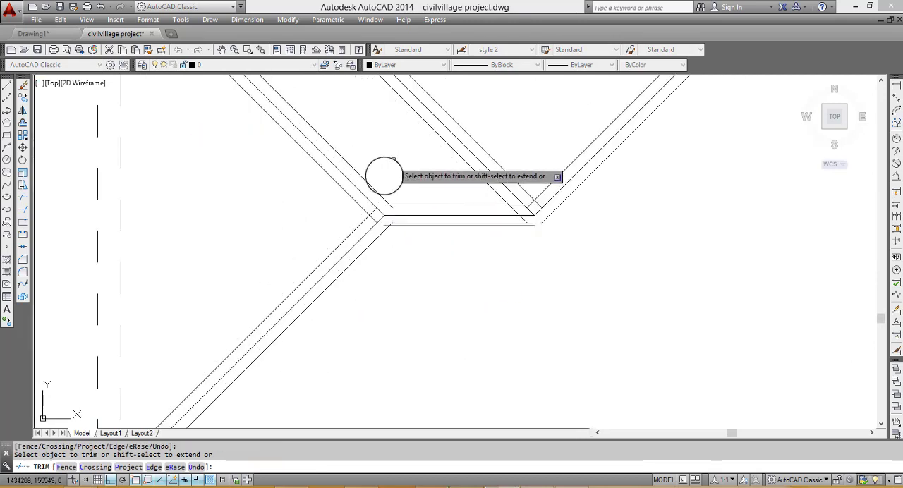
{"action": "scroll", "coordinate": [384, 180], "scroll_direction": "up", "scroll_amount": 3}
{"action": "scroll", "coordinate": [346, 237], "scroll_direction": "down", "scroll_amount": 3}
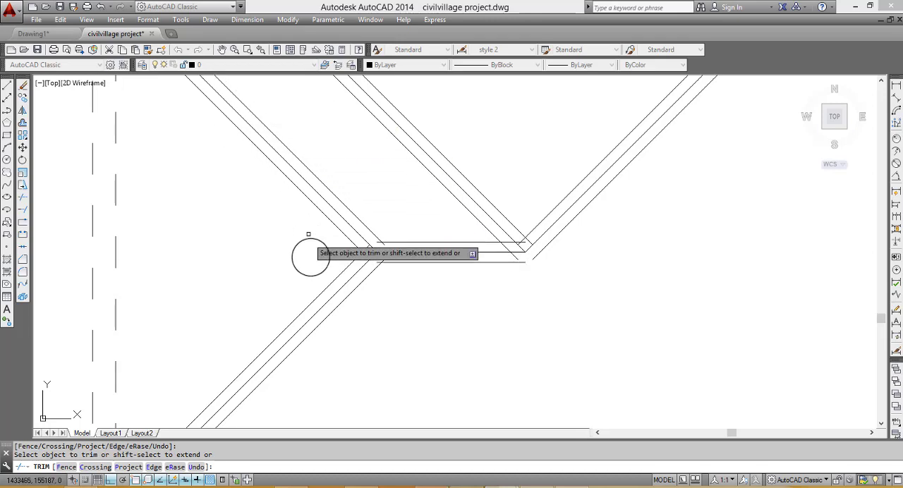
{"action": "left_click", "coordinate": [365, 248]}
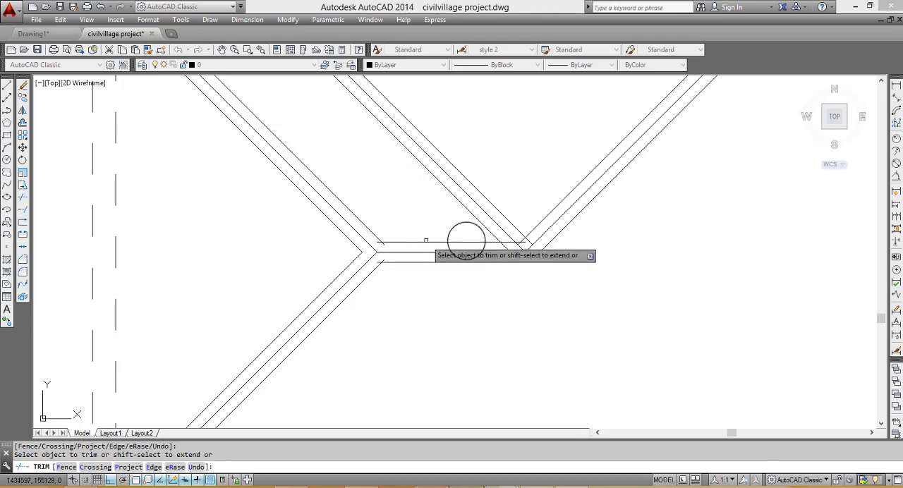
{"action": "scroll", "coordinate": [380, 247], "scroll_direction": "up", "scroll_amount": 5}
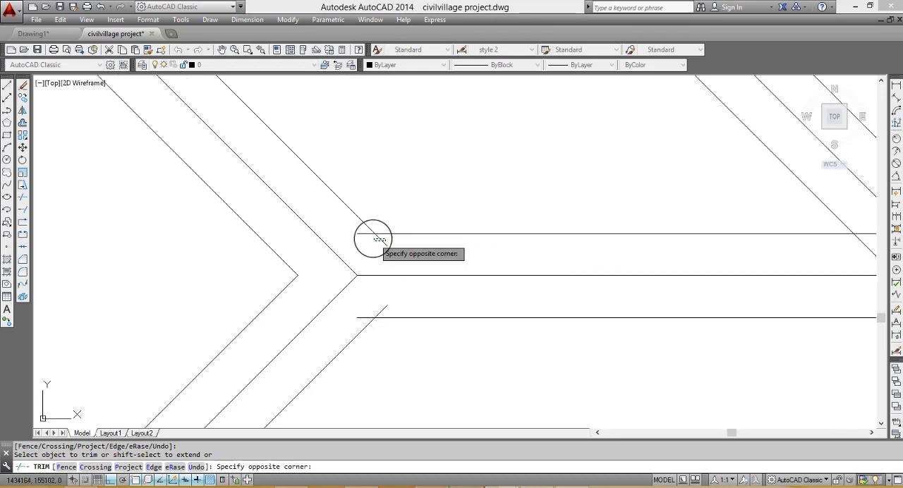
{"action": "left_click", "coordinate": [374, 238]}
{"action": "left_click", "coordinate": [366, 236]}
{"action": "left_click", "coordinate": [362, 232]}
{"action": "scroll", "coordinate": [387, 291], "scroll_direction": "down", "scroll_amount": 6}
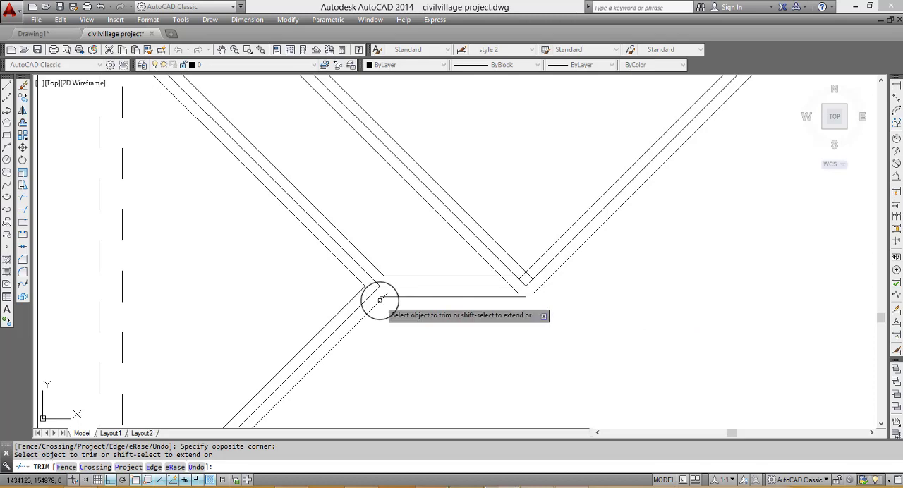
{"action": "scroll", "coordinate": [378, 296], "scroll_direction": "up", "scroll_amount": 4}
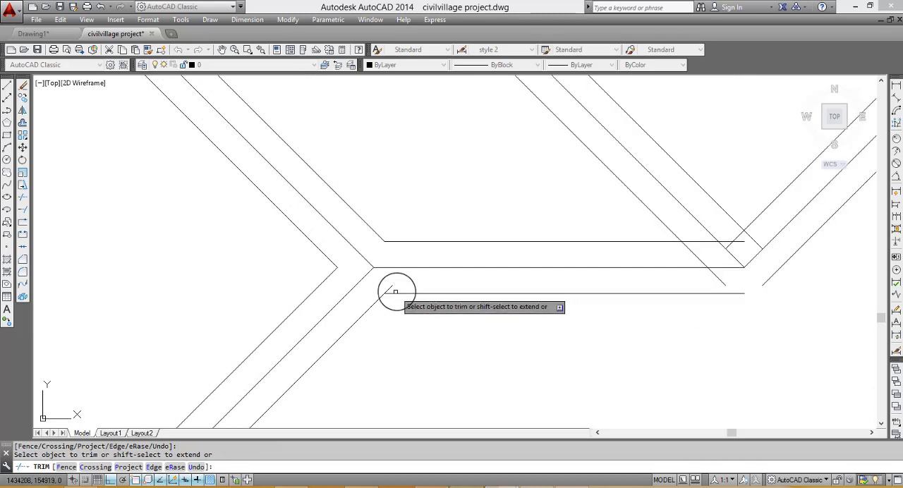
- Trim the upper offset line of the lower-left wing's ridge and the adjacent inner-corner diagonal's offset line to a clean corner
{"action": "scroll", "coordinate": [494, 311], "scroll_direction": "down", "scroll_amount": 5}
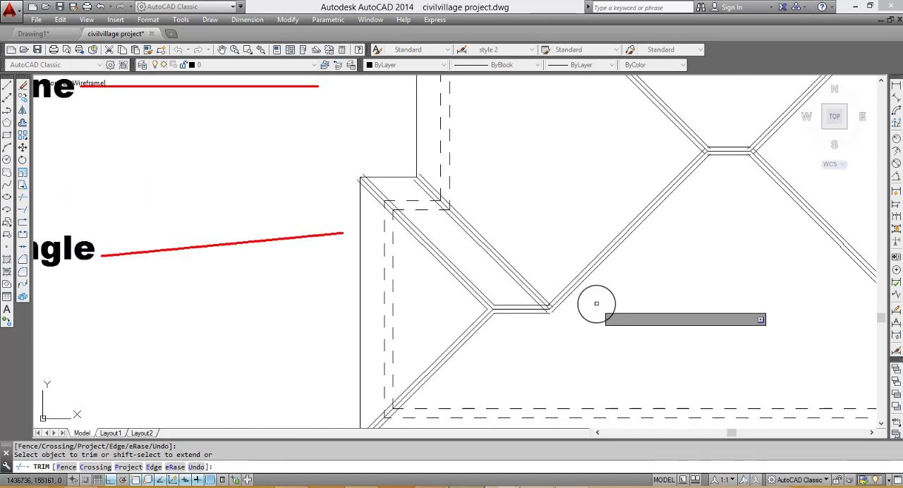
{"action": "scroll", "coordinate": [558, 310], "scroll_direction": "up", "scroll_amount": 3}
{"action": "scroll", "coordinate": [494, 326], "scroll_direction": "down", "scroll_amount": 2}
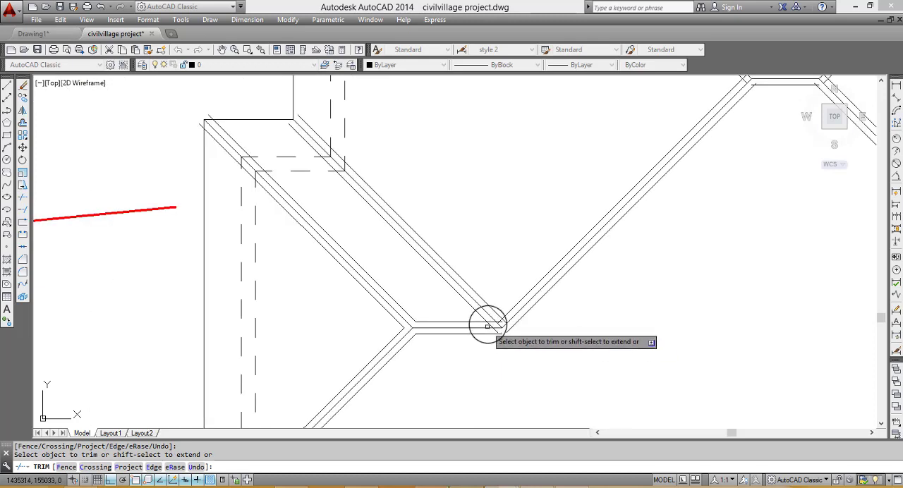
{"action": "scroll", "coordinate": [486, 326], "scroll_direction": "up", "scroll_amount": 2}
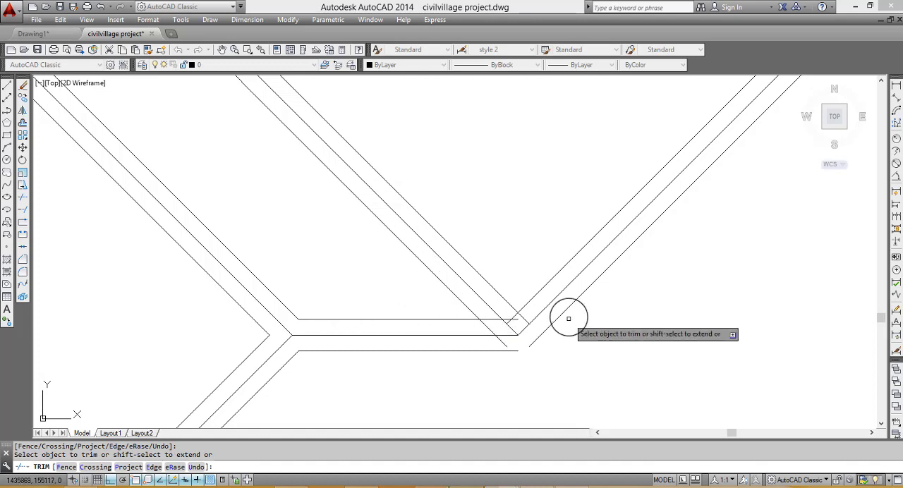
{"action": "scroll", "coordinate": [514, 317], "scroll_direction": "up", "scroll_amount": 1}
{"action": "left_click", "coordinate": [505, 319]}
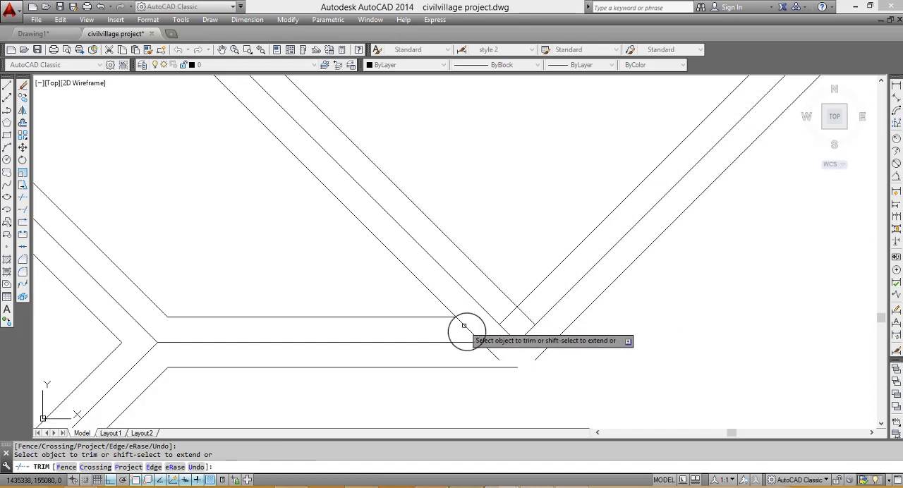
{"action": "left_click", "coordinate": [497, 356]}
{"action": "scroll", "coordinate": [494, 342], "scroll_direction": "down", "scroll_amount": 4}
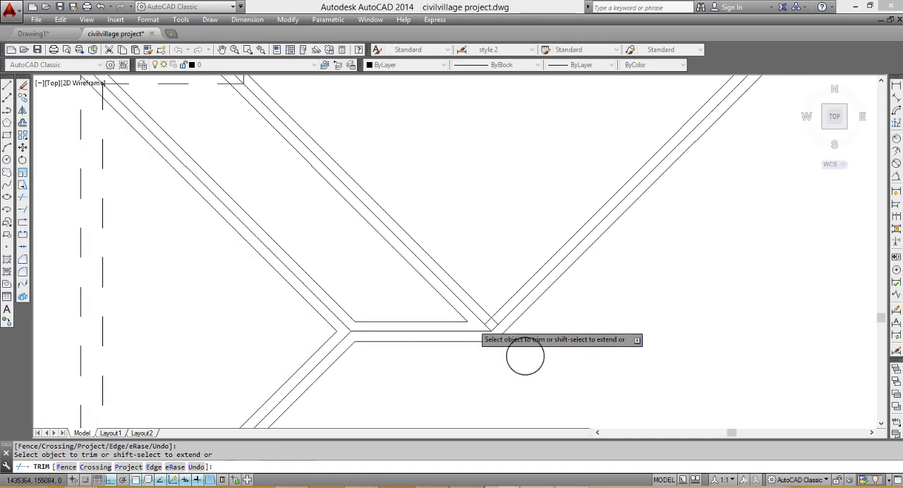
- Join the lower offset lines of the lower-left wing's ridge and the central diagonal at a common corner
{"action": "scroll", "coordinate": [444, 338], "scroll_direction": "up", "scroll_amount": 3}
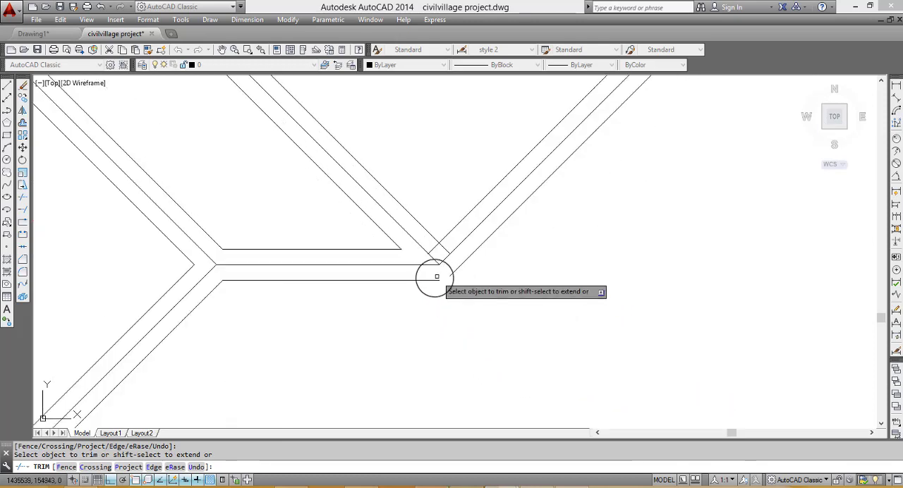
{"action": "scroll", "coordinate": [427, 280], "scroll_direction": "down", "scroll_amount": 2}
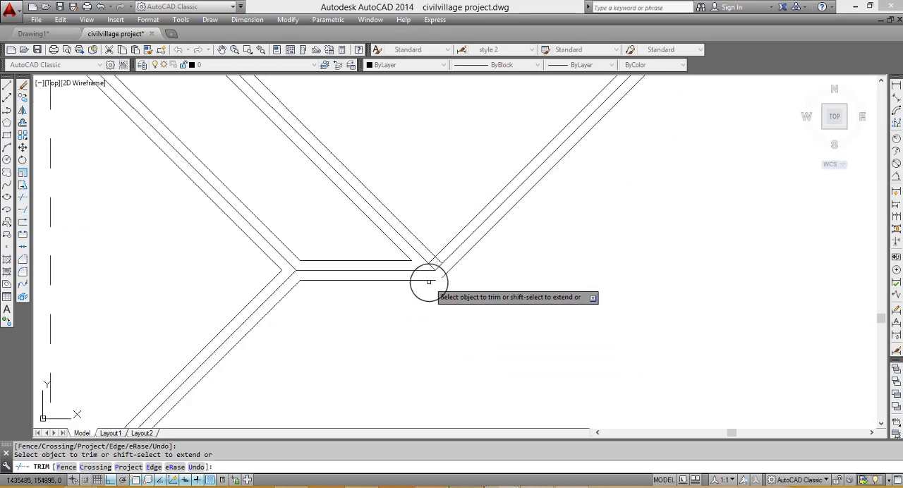
{"action": "scroll", "coordinate": [428, 282], "scroll_direction": "down", "scroll_amount": 2}
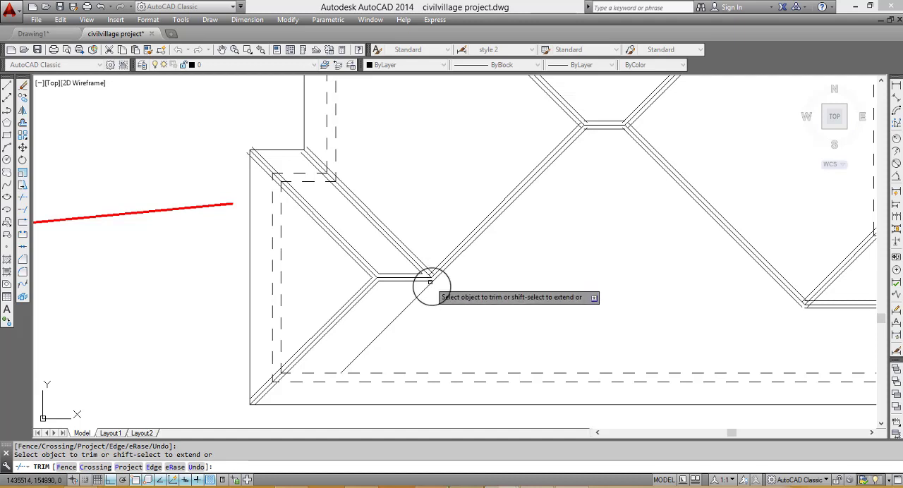
- Trim the crossing offset ends where the inner-corner diagonal meets the central diagonal at the lower-left wing's ridge
{"action": "scroll", "coordinate": [427, 288], "scroll_direction": "up", "scroll_amount": 5}
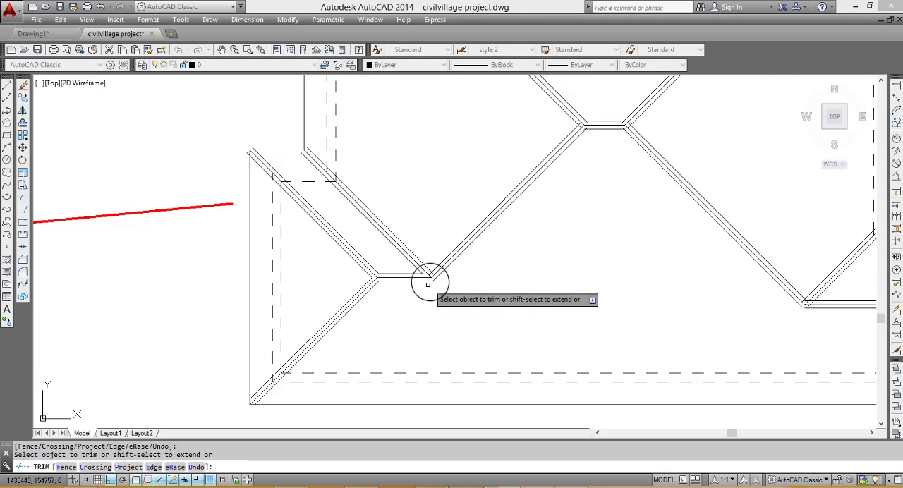
{"action": "left_click", "coordinate": [386, 242]}
{"action": "left_click", "coordinate": [385, 248]}
{"action": "scroll", "coordinate": [395, 254], "scroll_direction": "up", "scroll_amount": 1}
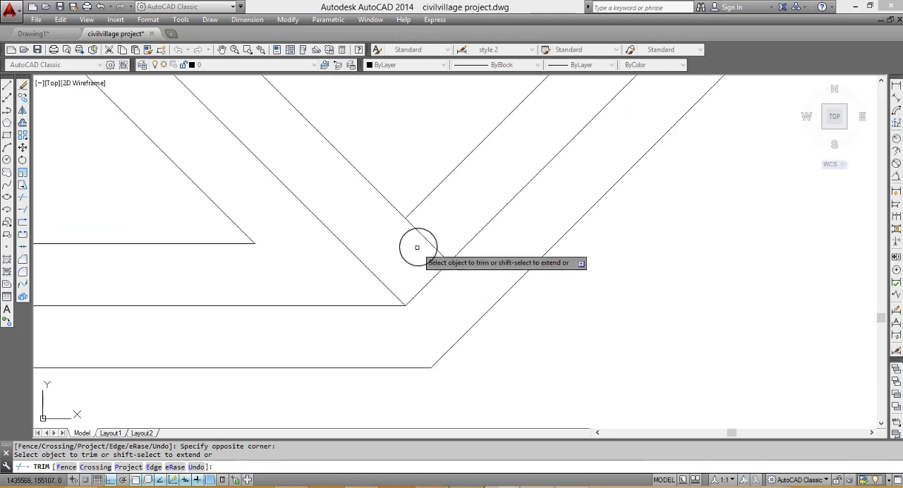
{"action": "left_click", "coordinate": [435, 236]}
{"action": "left_click", "coordinate": [404, 246]}
{"action": "scroll", "coordinate": [421, 255], "scroll_direction": "down", "scroll_amount": 5}
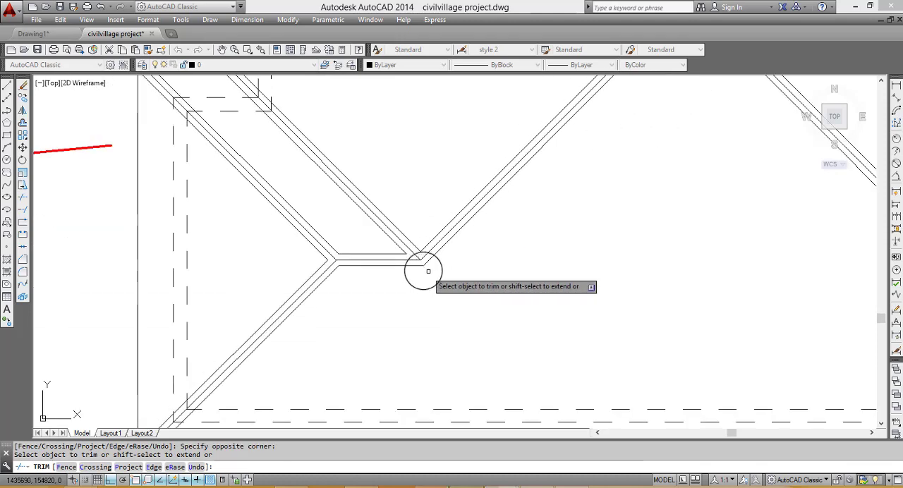
- Trim the overlapping offset line ends where the short central ridge meets its two left-hand diagonals
{"action": "scroll", "coordinate": [428, 271], "scroll_direction": "down", "scroll_amount": 3}
{"action": "scroll", "coordinate": [513, 164], "scroll_direction": "up", "scroll_amount": 3}
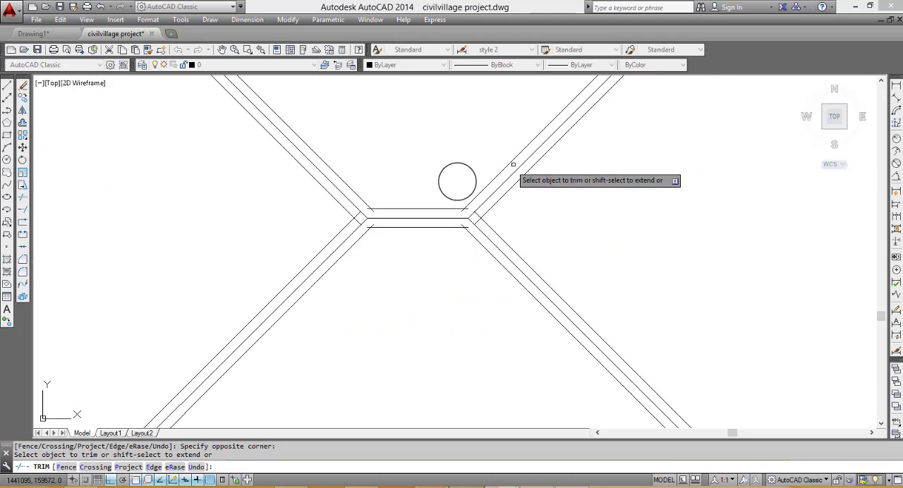
{"action": "scroll", "coordinate": [398, 212], "scroll_direction": "up", "scroll_amount": 4}
{"action": "scroll", "coordinate": [330, 263], "scroll_direction": "up", "scroll_amount": 3}
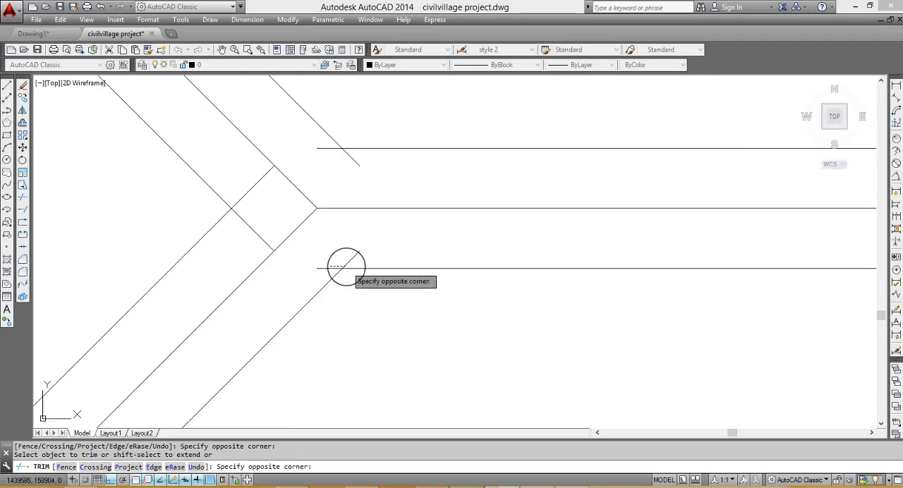
{"action": "left_click", "coordinate": [346, 266]}
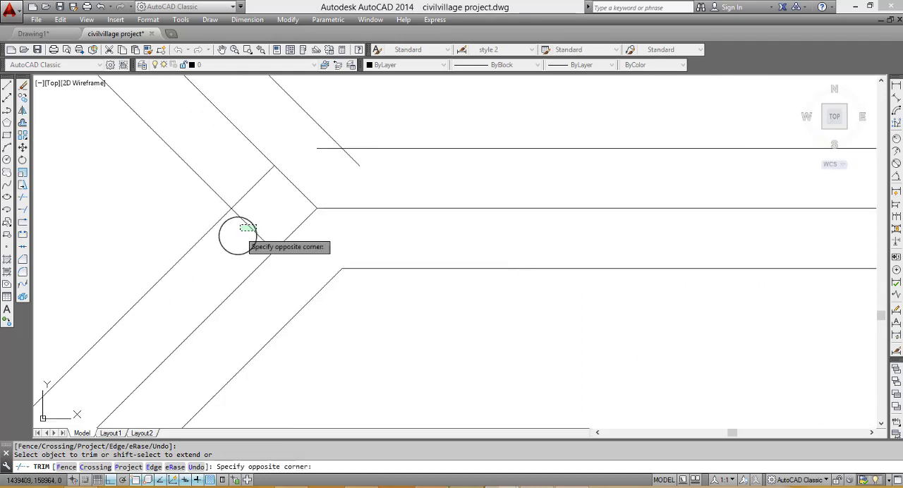
{"action": "left_click", "coordinate": [240, 231]}
{"action": "left_click", "coordinate": [327, 146]}
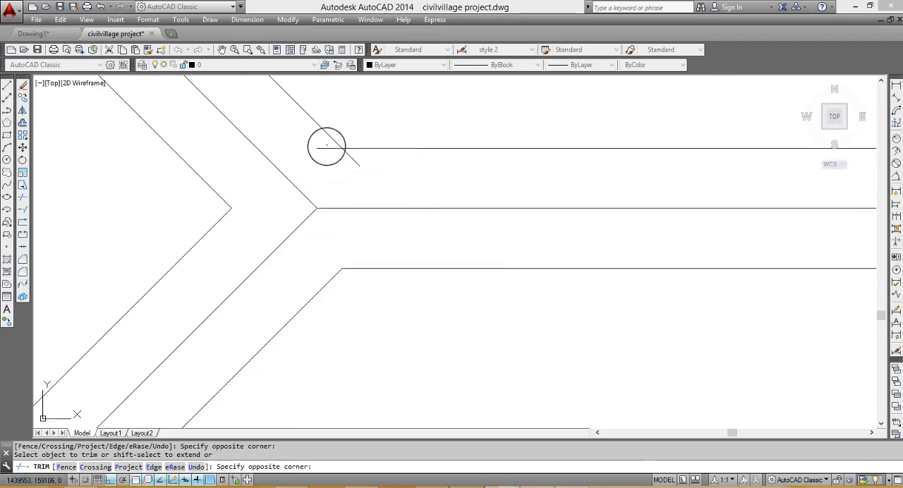
{"action": "left_click", "coordinate": [329, 156]}
- Trim the overlapping offset line ends where the short central ridge meets its two right-hand diagonals
{"action": "scroll", "coordinate": [484, 213], "scroll_direction": "down", "scroll_amount": 4}
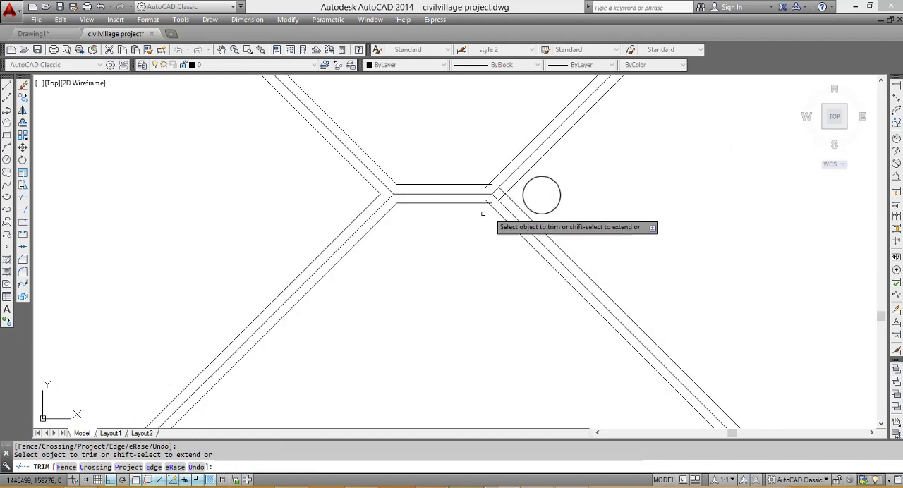
{"action": "scroll", "coordinate": [487, 215], "scroll_direction": "up", "scroll_amount": 5}
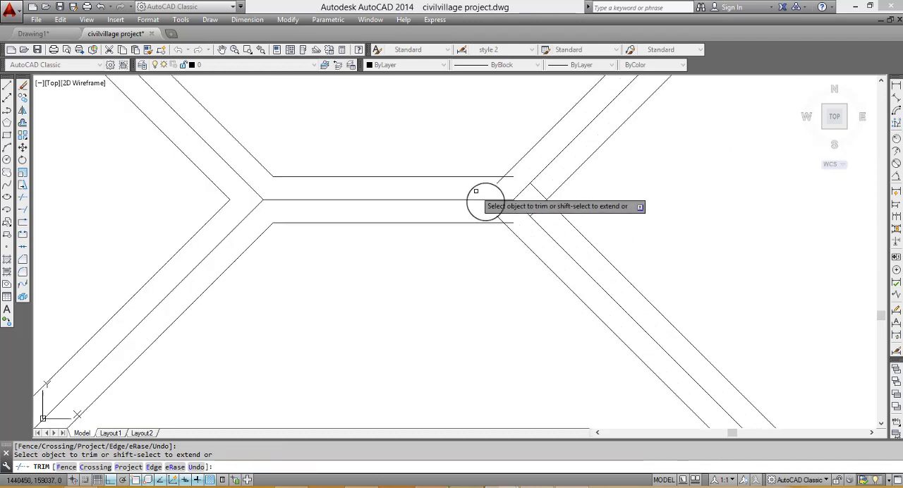
{"action": "left_click", "coordinate": [523, 240]}
{"action": "left_click", "coordinate": [571, 214]}
{"action": "left_click", "coordinate": [569, 205]}
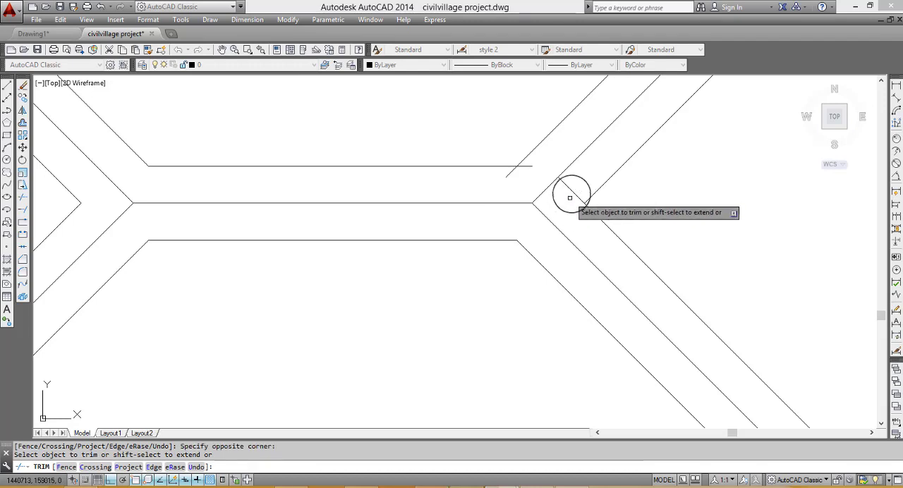
{"action": "left_click", "coordinate": [580, 181]}
{"action": "left_click", "coordinate": [566, 199]}
{"action": "left_click", "coordinate": [528, 165]}
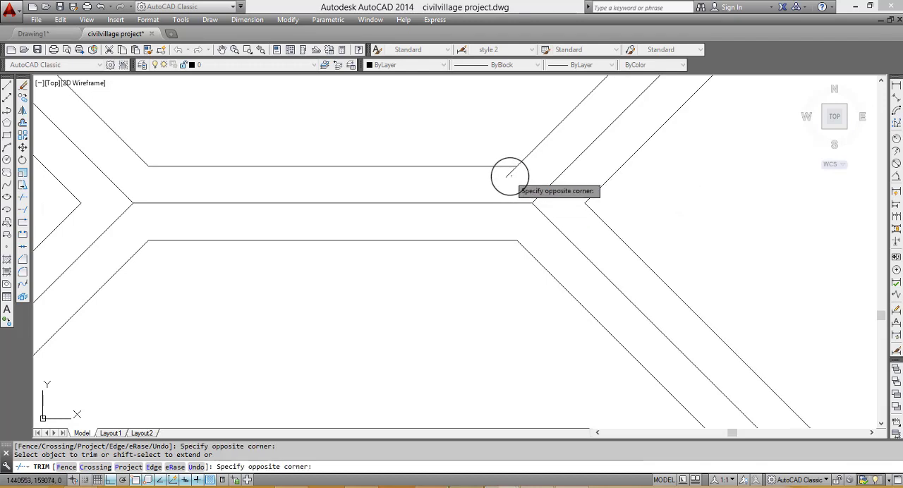
- Trim the diagonal offset line ends overrunning the eaves line along the upper-left wing's lower edge
{"action": "scroll", "coordinate": [507, 172], "scroll_direction": "down", "scroll_amount": 5}
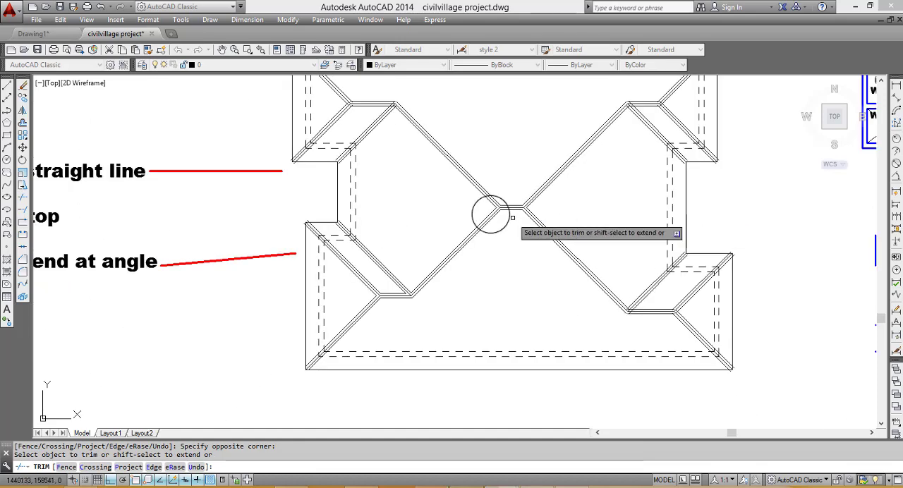
{"action": "scroll", "coordinate": [335, 162], "scroll_direction": "up", "scroll_amount": 4}
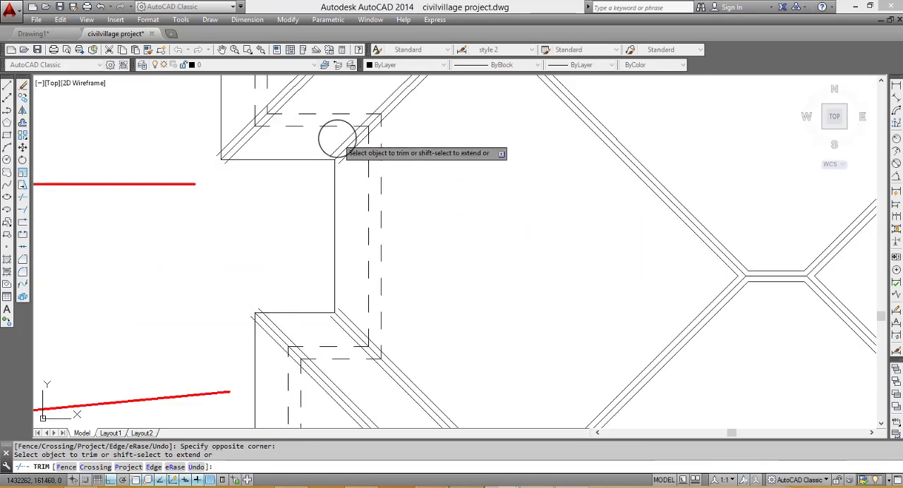
{"action": "left_click", "coordinate": [354, 160]}
{"action": "left_click", "coordinate": [321, 162]}
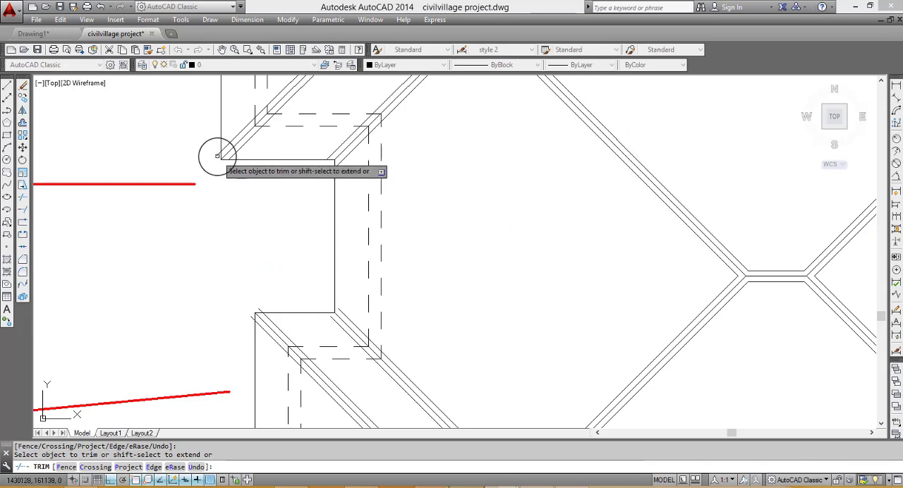
- Trim the inner-corner diagonal's lower offset line where it overruns the central diagonal at the upper-left wing's ridge
{"action": "scroll", "coordinate": [222, 159], "scroll_direction": "down", "scroll_amount": 5}
{"action": "scroll", "coordinate": [261, 148], "scroll_direction": "up", "scroll_amount": 5}
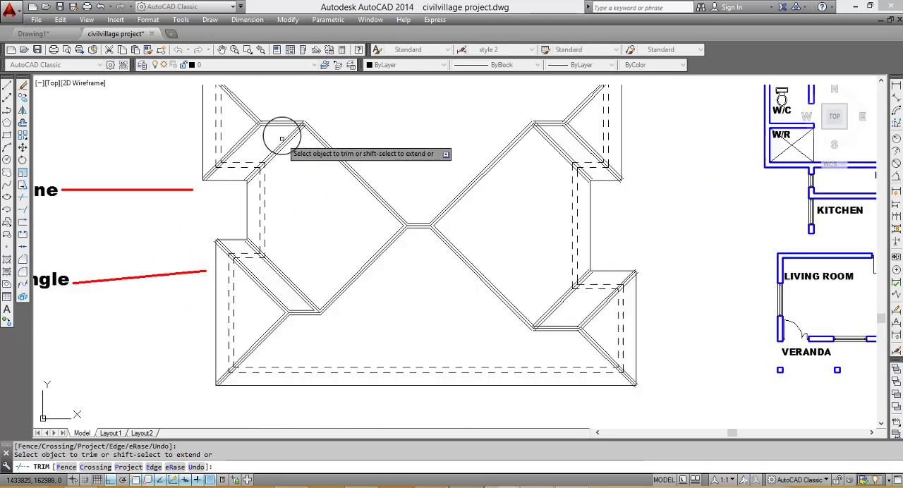
{"action": "scroll", "coordinate": [332, 113], "scroll_direction": "up", "scroll_amount": 2}
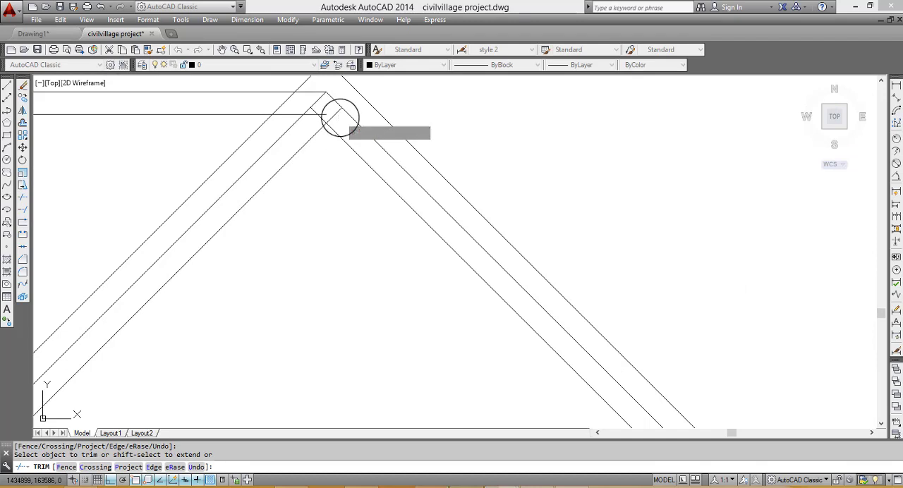
{"action": "left_click", "coordinate": [329, 121]}
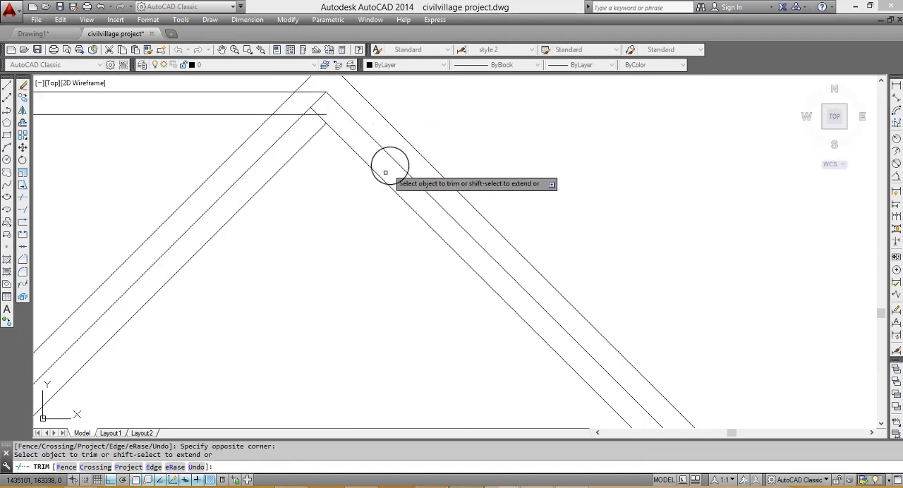
- Finish trimming and examine the upper-left ridge junction and the whole roof plan against the ridge and gutter rules
{"action": "scroll", "coordinate": [324, 125], "scroll_direction": "up", "scroll_amount": 1}
{"action": "scroll", "coordinate": [326, 125], "scroll_direction": "down", "scroll_amount": 3}
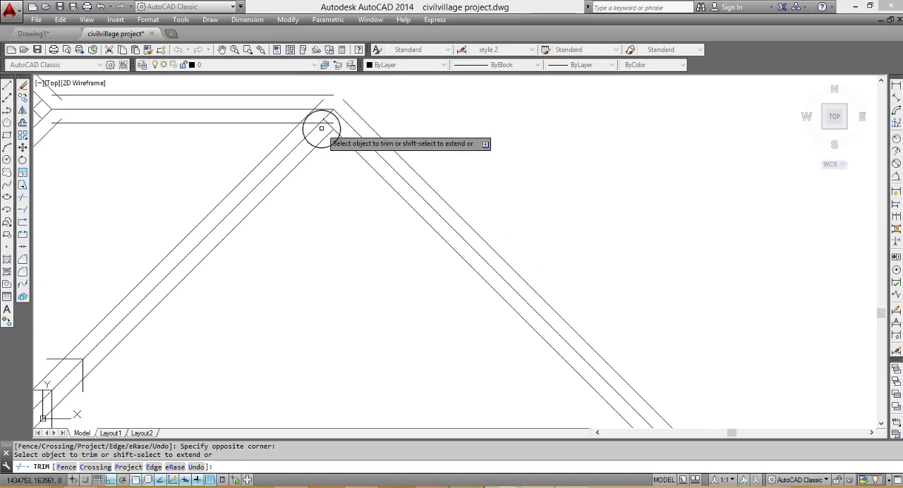
{"action": "scroll", "coordinate": [322, 122], "scroll_direction": "up", "scroll_amount": 1}
{"action": "scroll", "coordinate": [326, 113], "scroll_direction": "down", "scroll_amount": 4}
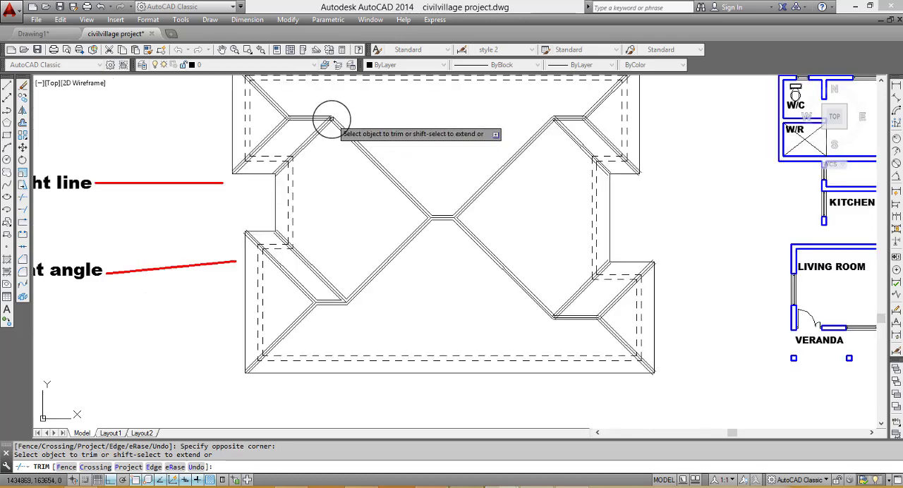
{"action": "scroll", "coordinate": [378, 179], "scroll_direction": "up", "scroll_amount": 2}
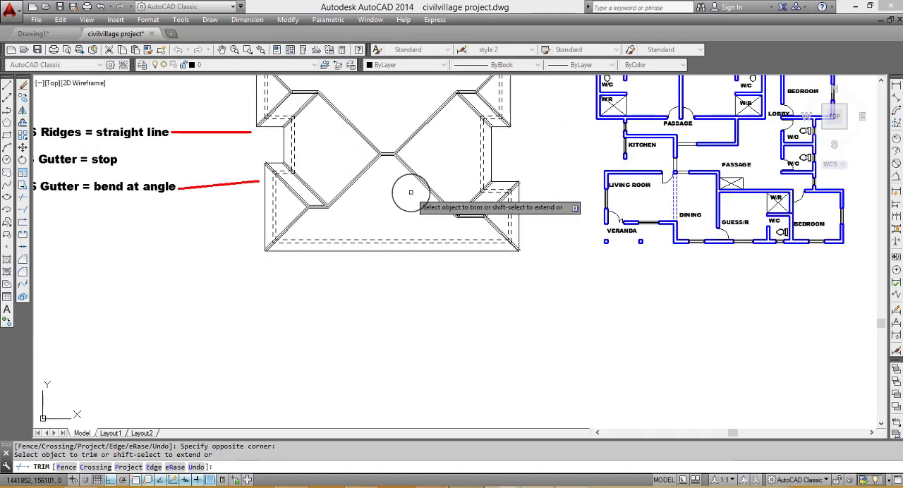
{"action": "scroll", "coordinate": [360, 185], "scroll_direction": "down", "scroll_amount": 2}
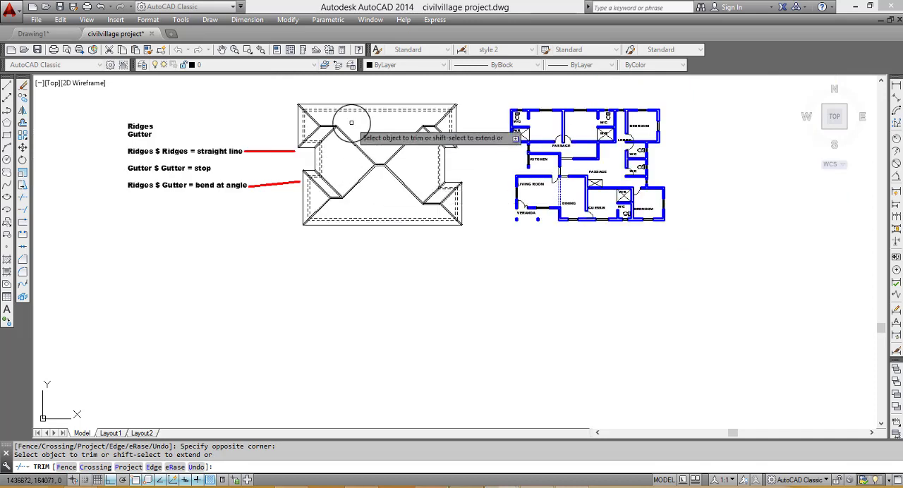
{"action": "scroll", "coordinate": [363, 154], "scroll_direction": "up", "scroll_amount": 2}
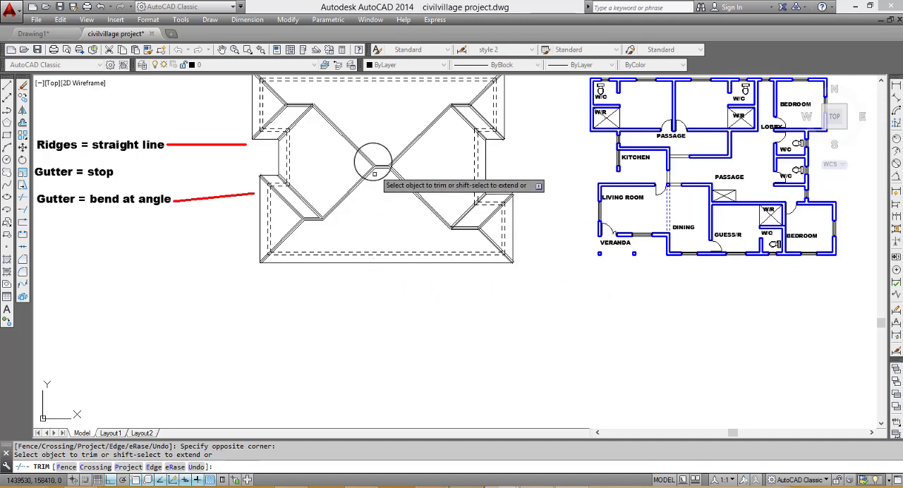
{"action": "scroll", "coordinate": [383, 161], "scroll_direction": "up", "scroll_amount": 5}
{"action": "scroll", "coordinate": [438, 222], "scroll_direction": "down", "scroll_amount": 3}
{"action": "key", "text": "Escape"}
{"action": "scroll", "coordinate": [458, 226], "scroll_direction": "down", "scroll_amount": 2}
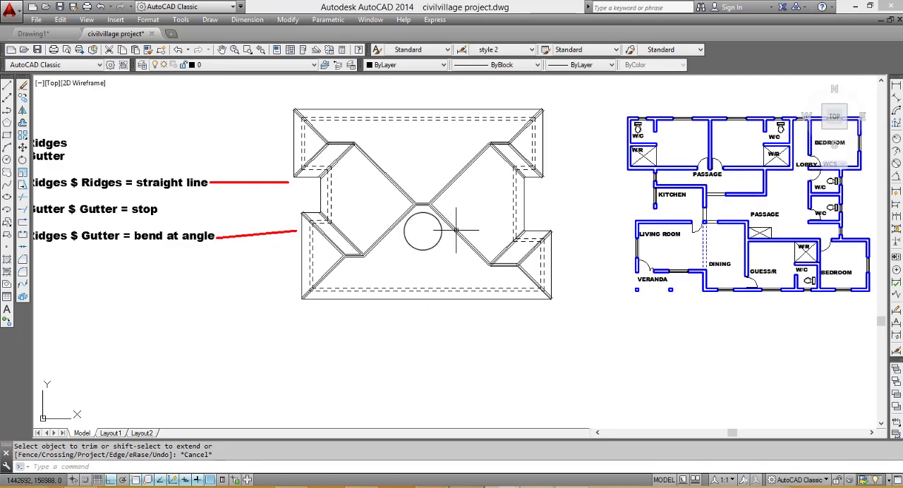
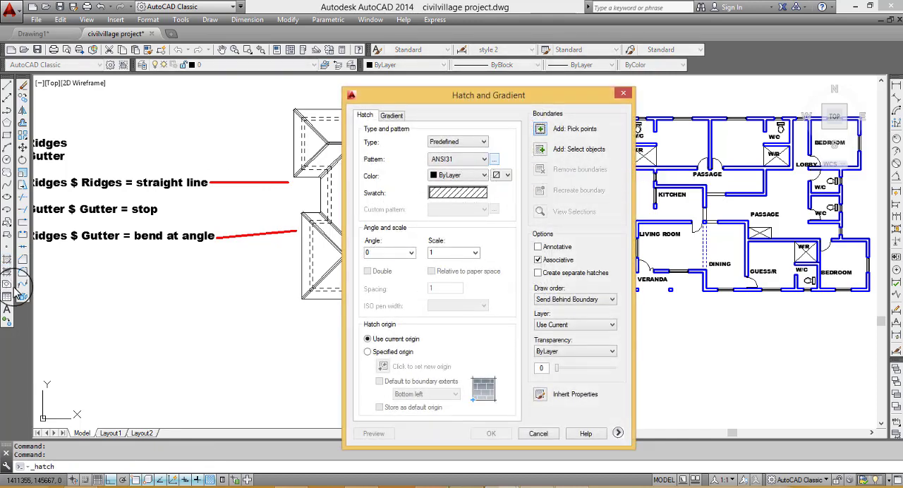
- Start a hatch with the ANSI33 pattern at scale 200 and pick the large lower roof slope as its boundary
{"action": "left_click", "coordinate": [496, 160]}
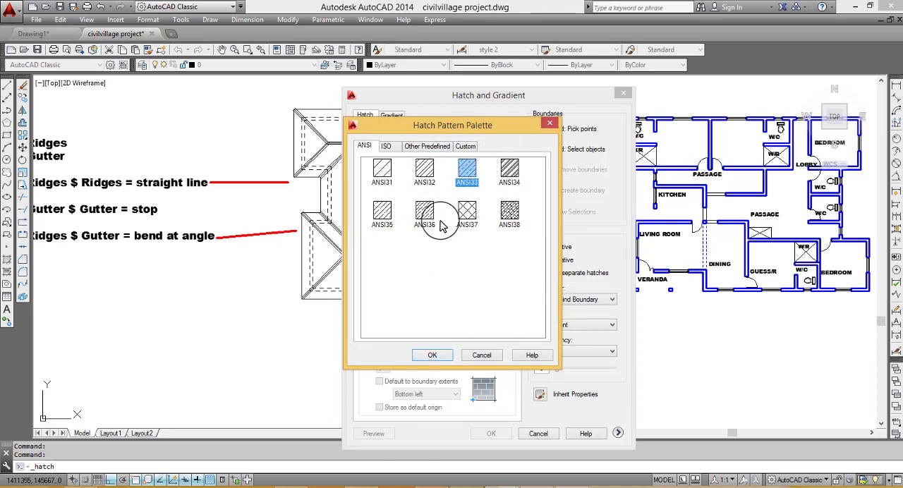
{"action": "left_click", "coordinate": [432, 355]}
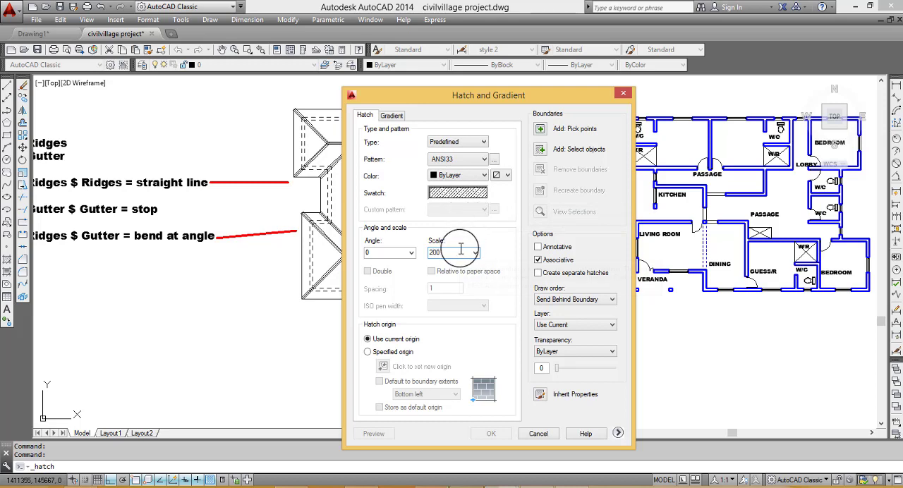
{"action": "left_click", "coordinate": [540, 131]}
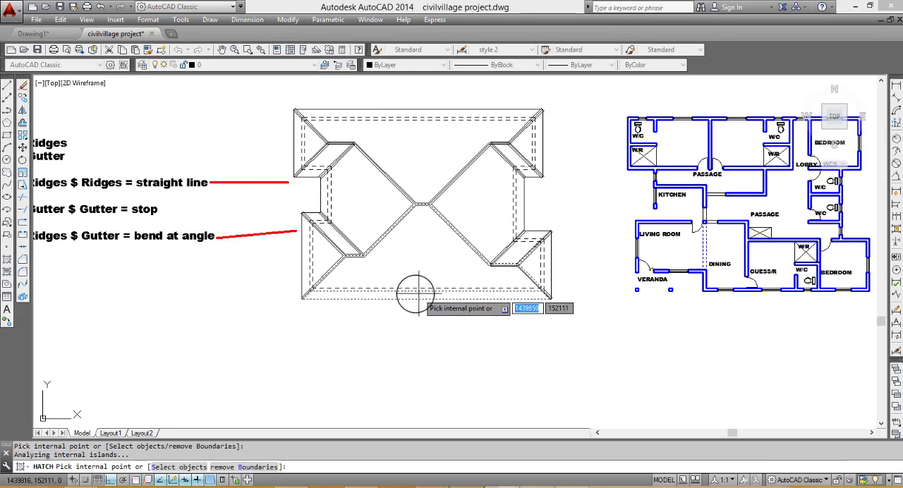
{"action": "key", "text": "alt+space"}
{"action": "key", "text": "Escape"}
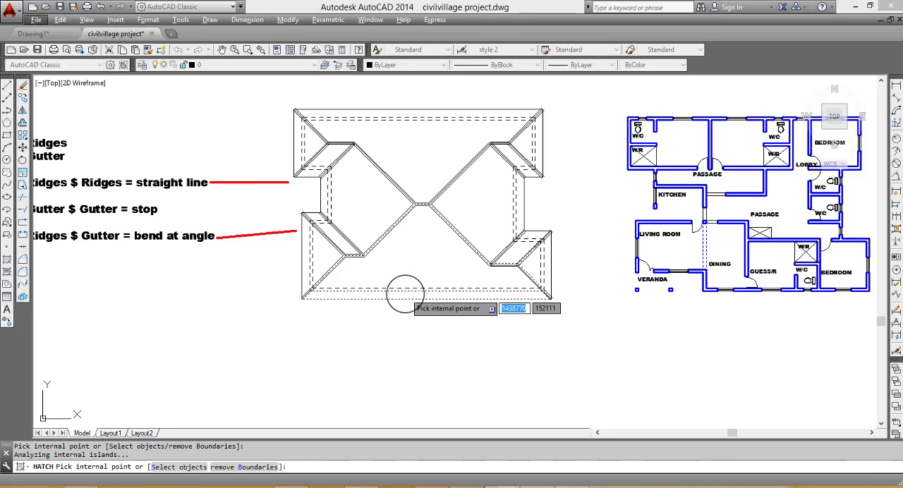
{"action": "key", "text": "alt+space"}
{"action": "key", "text": "Escape"}
{"action": "left_click", "coordinate": [406, 300]}
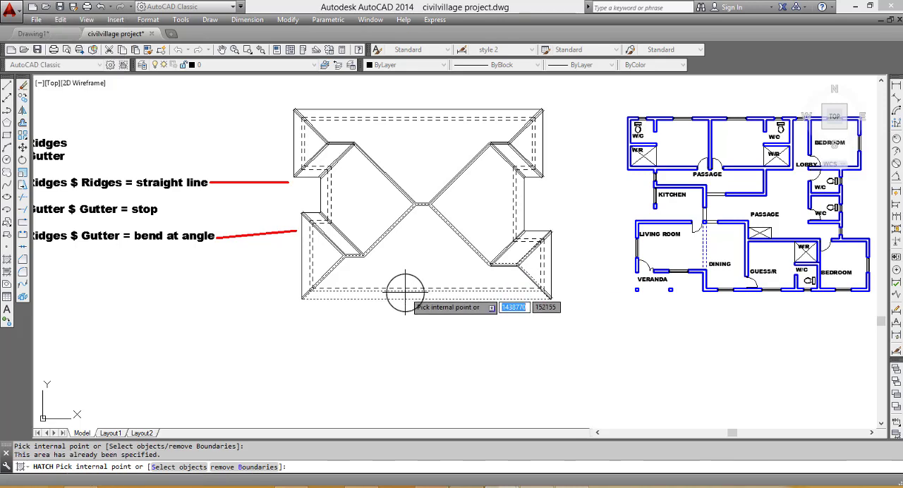
{"action": "key", "text": "Return"}
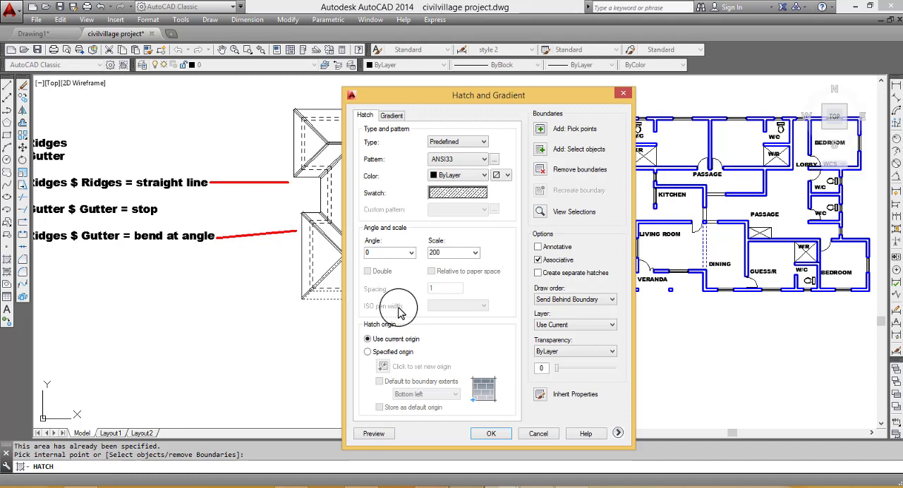
- Preview the hatch on the lower slope, set its scale to 2000 and preview it again
{"action": "left_click", "coordinate": [372, 439]}
{"action": "key", "text": "Escape"}
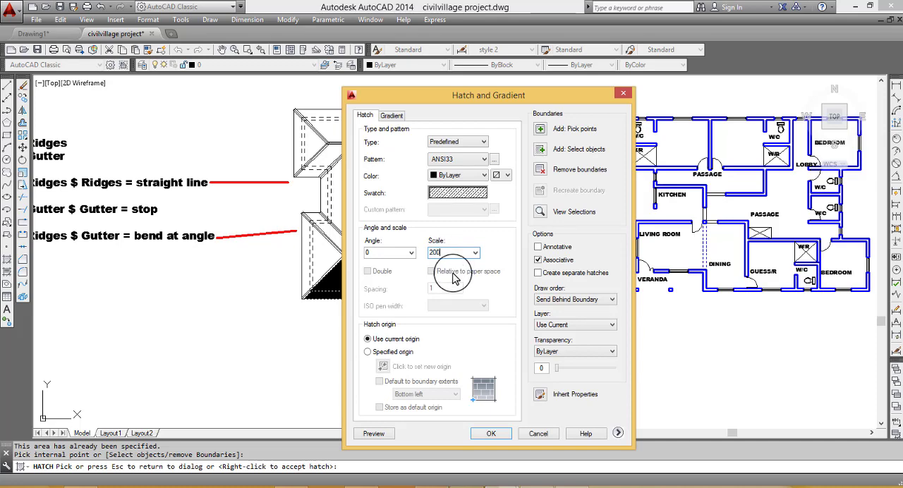
{"action": "left_click", "coordinate": [373, 433]}
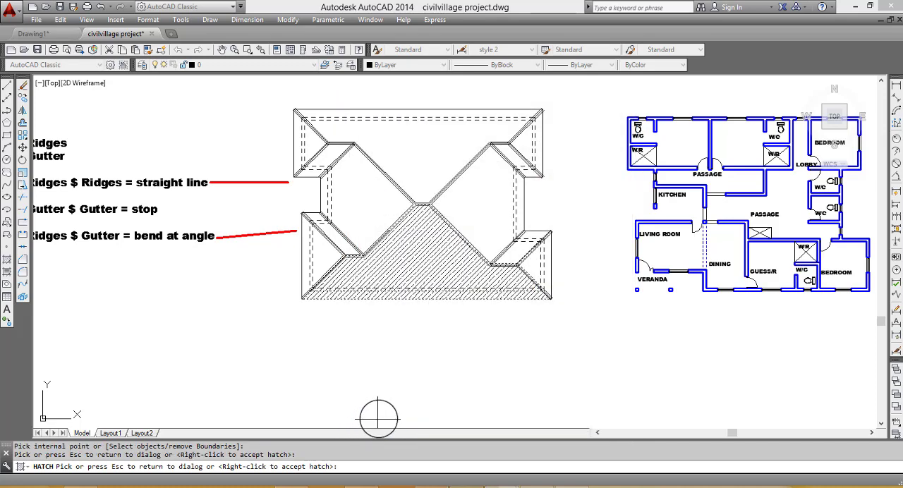
{"action": "key", "text": "Escape"}
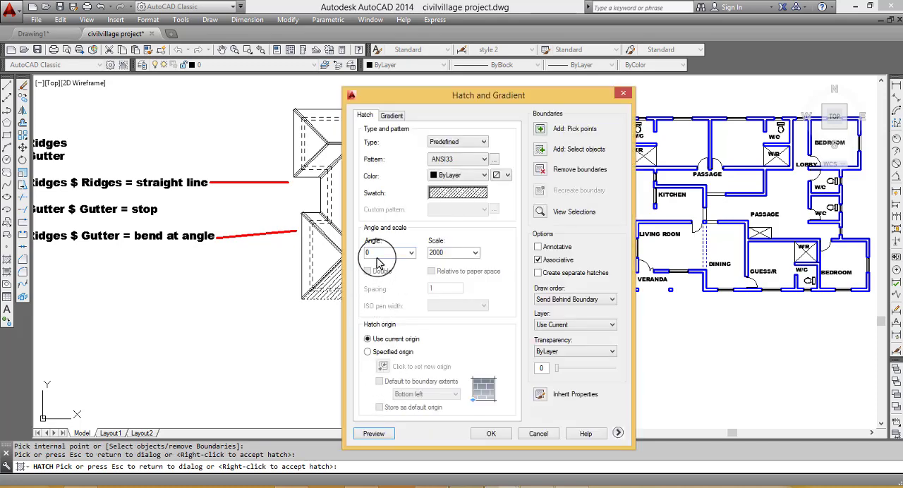
- Try a hatch angle of 35 on the lower slope and preview it
{"action": "left_click", "coordinate": [381, 251]}
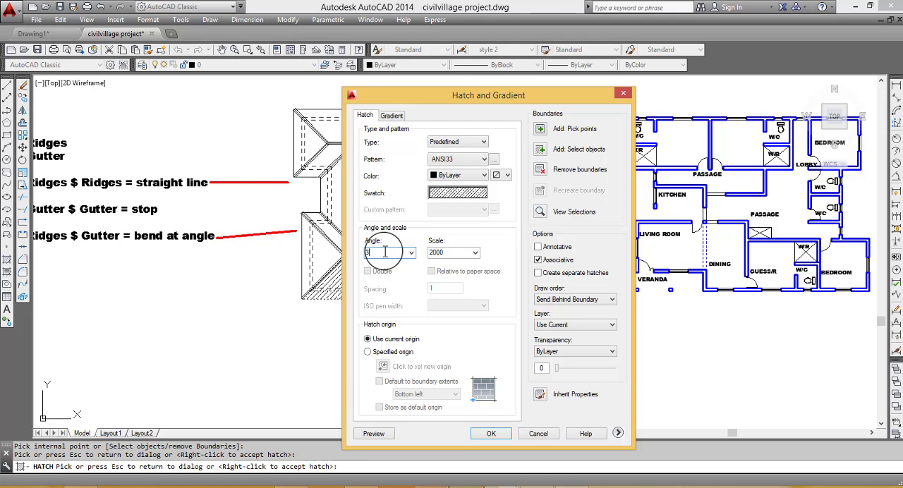
{"action": "left_click", "coordinate": [374, 433]}
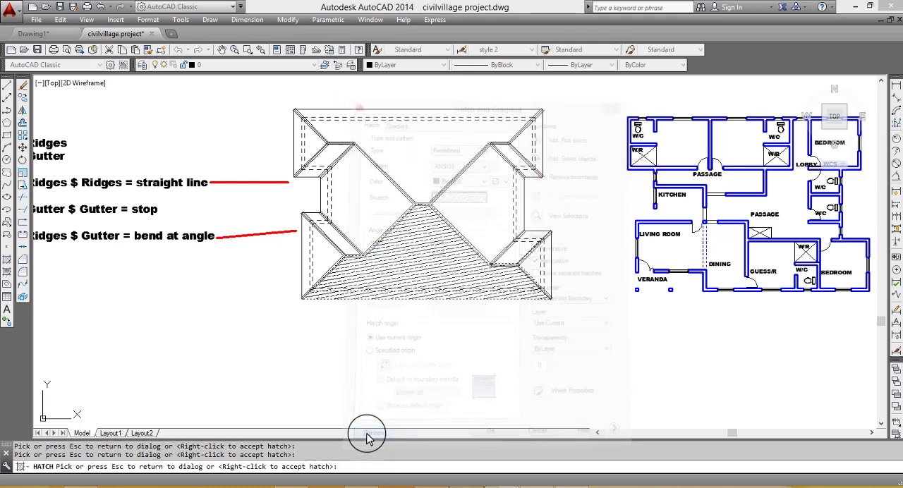
{"action": "left_click", "coordinate": [367, 426]}
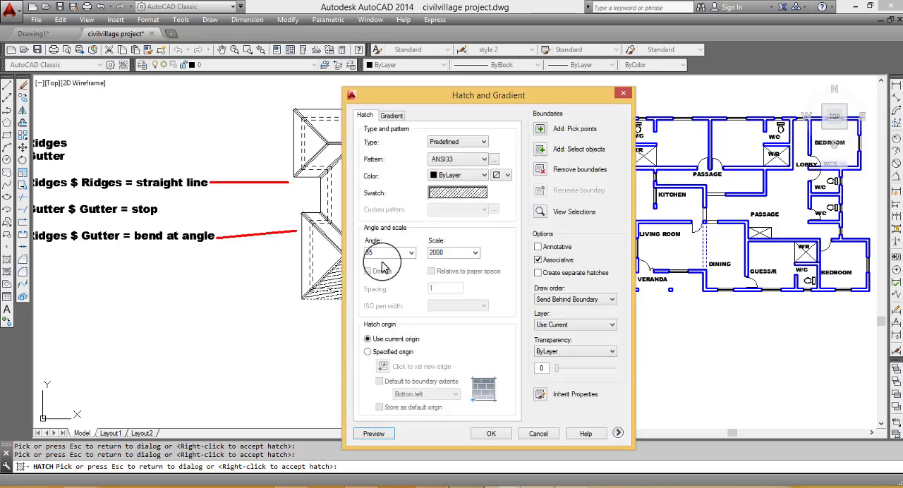
- Set the hatch angle to 135, preview it on the lower slope and leave the hatch command
{"action": "left_click", "coordinate": [411, 252]}
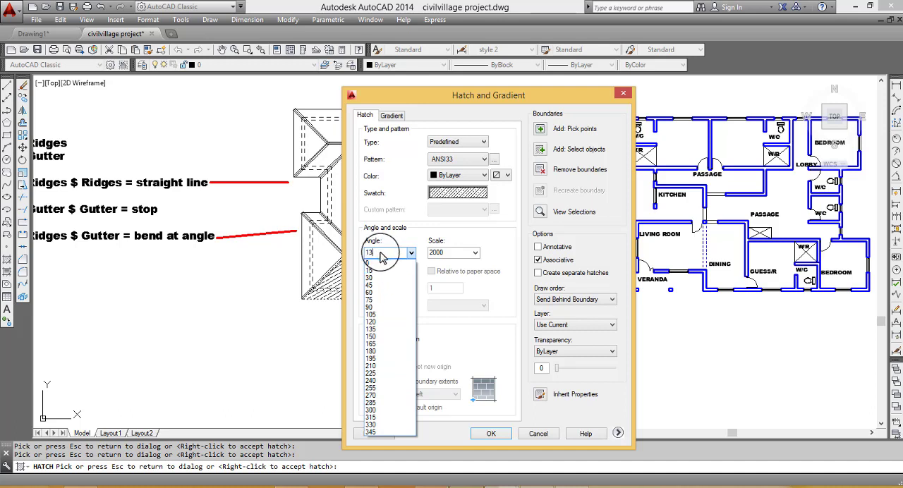
{"action": "type", "text": "135"}
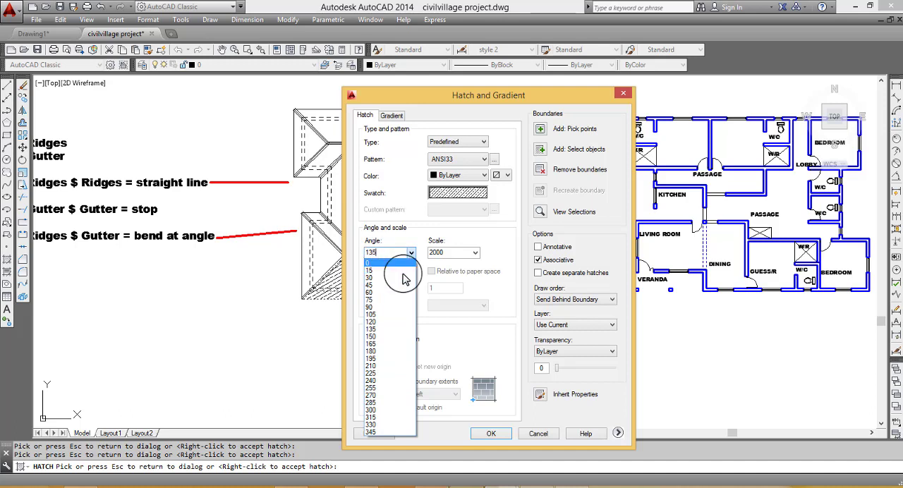
{"action": "left_click", "coordinate": [496, 431]}
{"action": "left_click", "coordinate": [374, 434]}
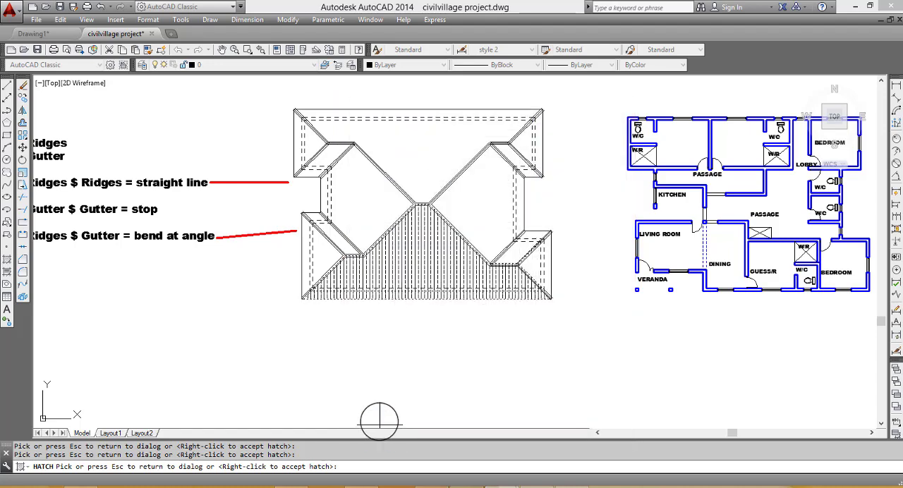
{"action": "key", "text": "Escape"}
{"action": "key", "text": "Return"}
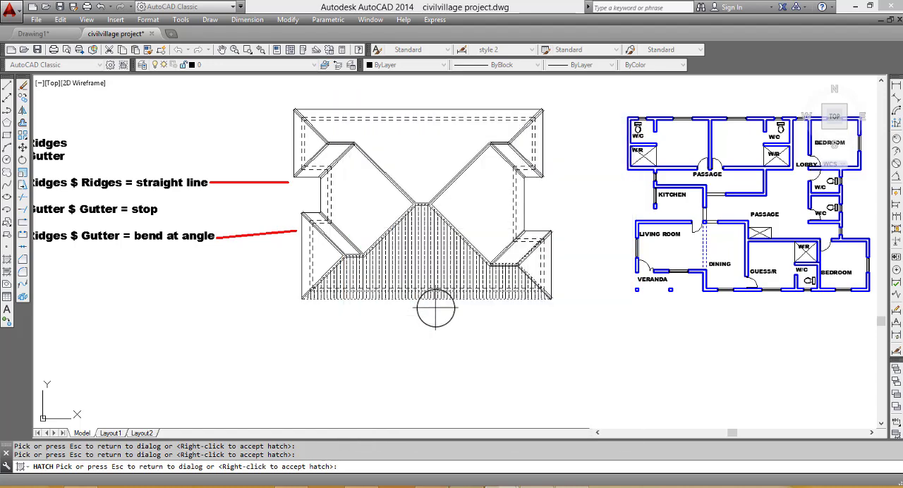
{"action": "scroll", "coordinate": [404, 267], "scroll_direction": "down", "scroll_amount": 1}
{"action": "key", "text": "Escape"}
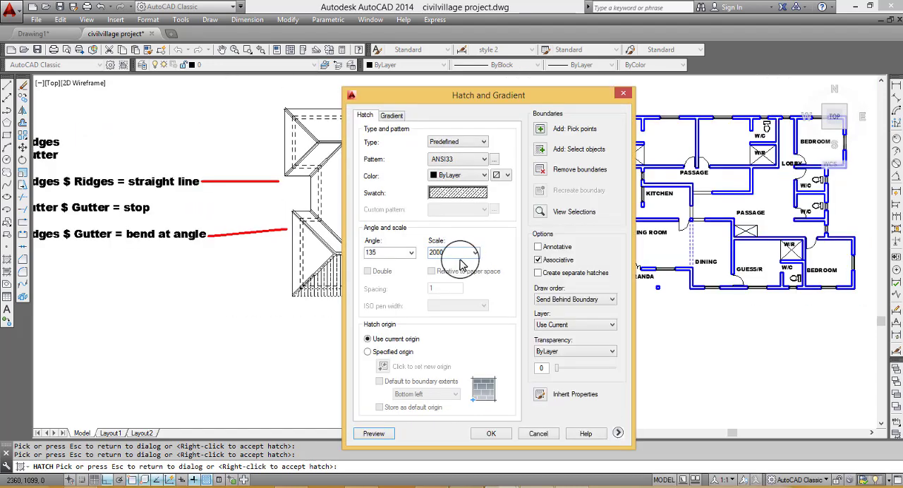
{"action": "key", "text": "Escape"}
- Hatch the large lower roof slope with ANSI33 at angle 135 and scale 2000
{"action": "key", "text": "Return"}
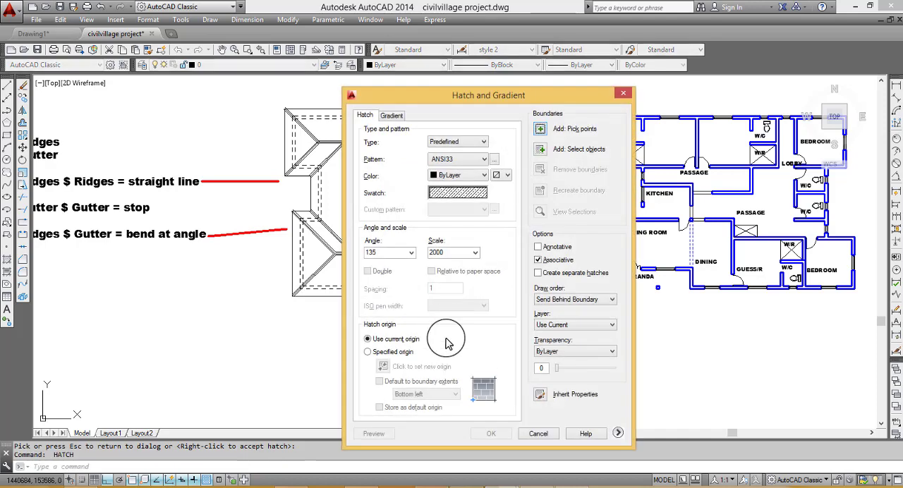
{"action": "left_click", "coordinate": [539, 129]}
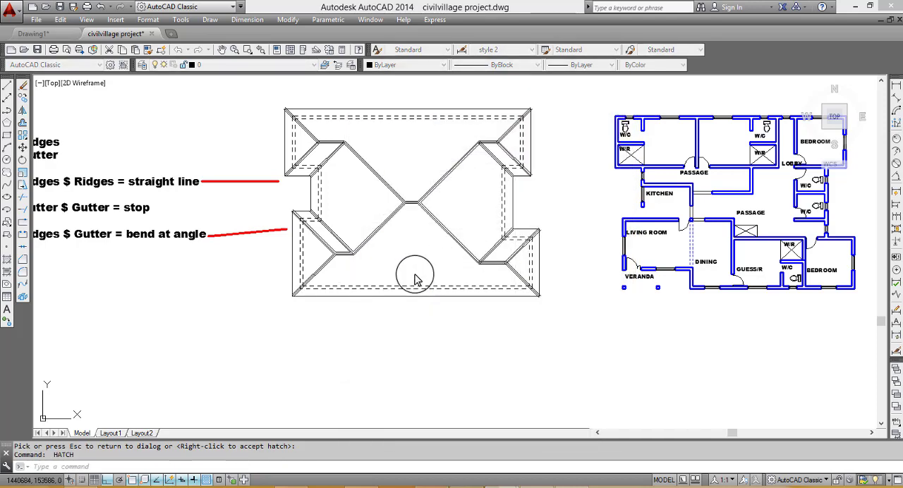
{"action": "left_click", "coordinate": [415, 279]}
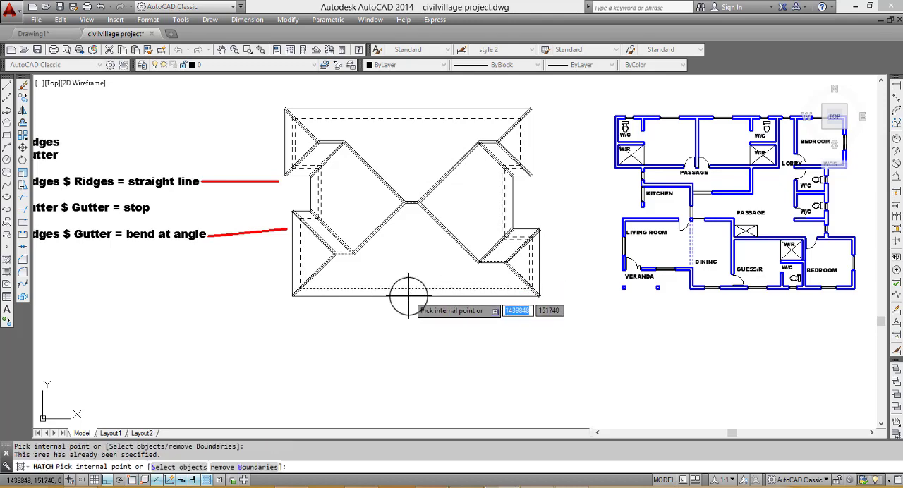
{"action": "left_click", "coordinate": [412, 292]}
{"action": "key", "text": "Return"}
{"action": "left_click", "coordinate": [491, 433]}
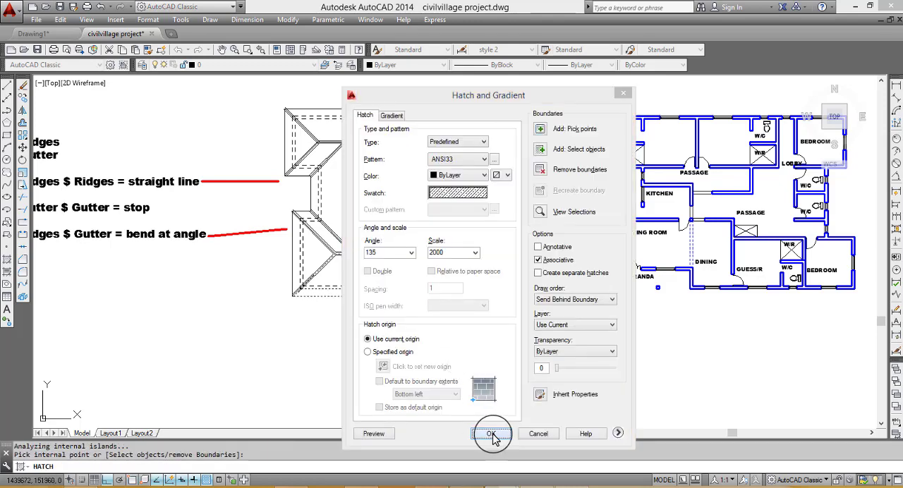
- Hatch the large upper roof slope with the same ANSI33 pattern, angle 135 and scale 2000
{"action": "key", "text": "Return"}
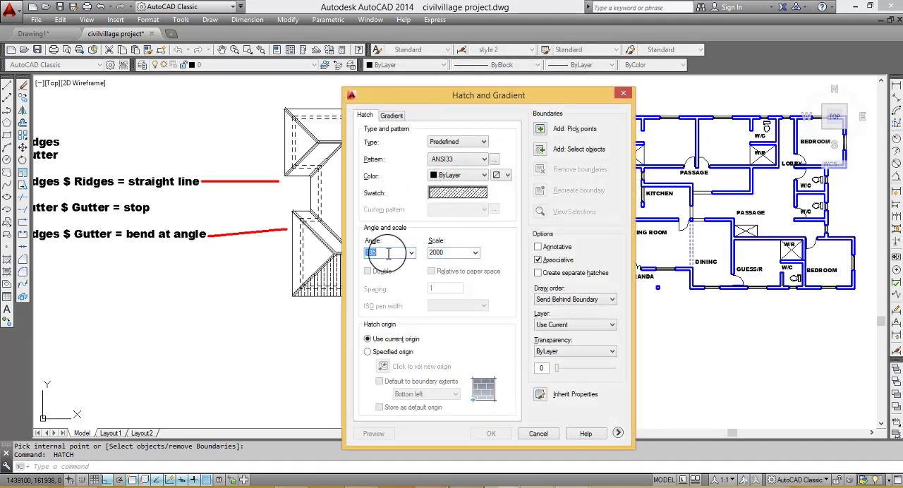
{"action": "key", "text": "Escape"}
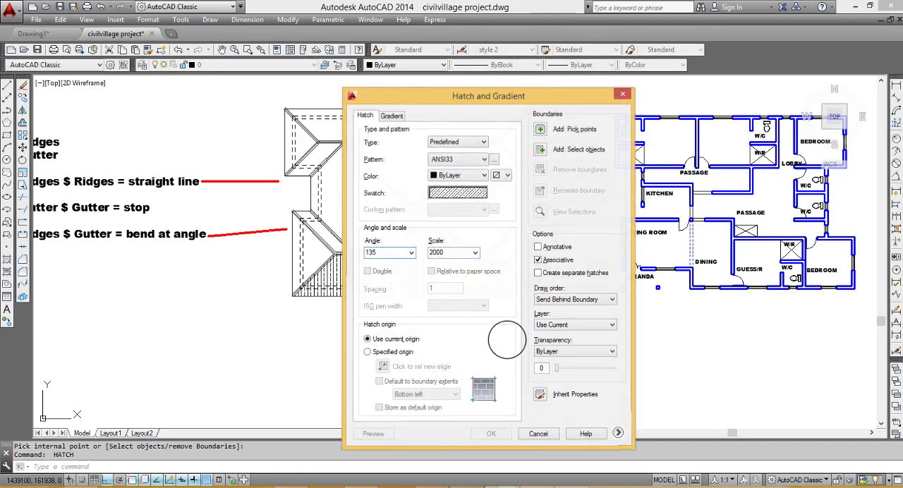
{"action": "key", "text": "Return"}
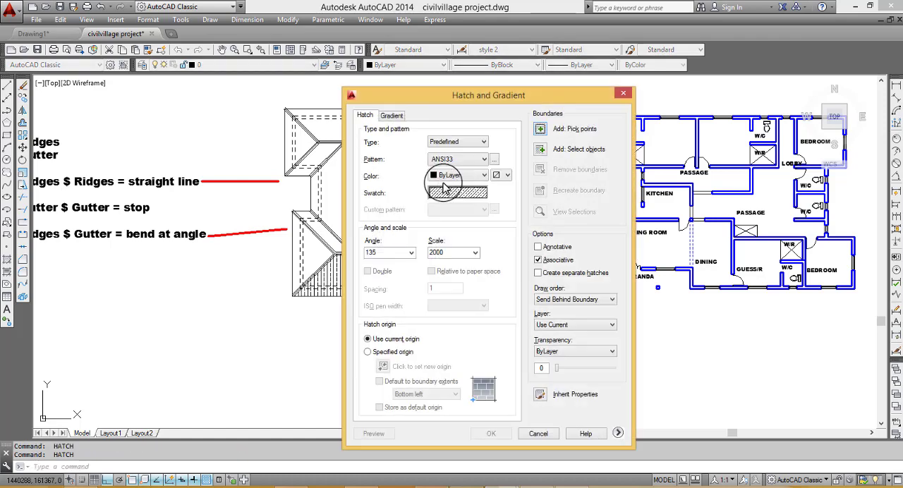
{"action": "left_click", "coordinate": [541, 129]}
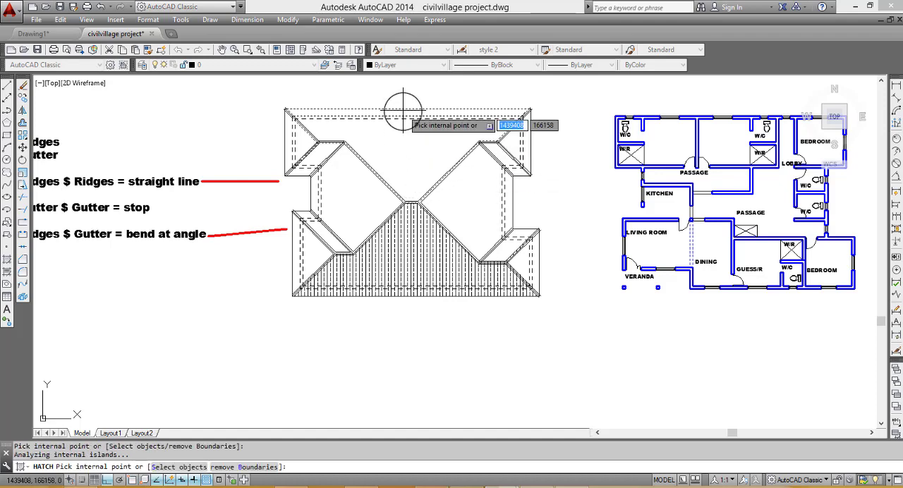
{"action": "key", "text": "Return"}
{"action": "left_click", "coordinate": [488, 433]}
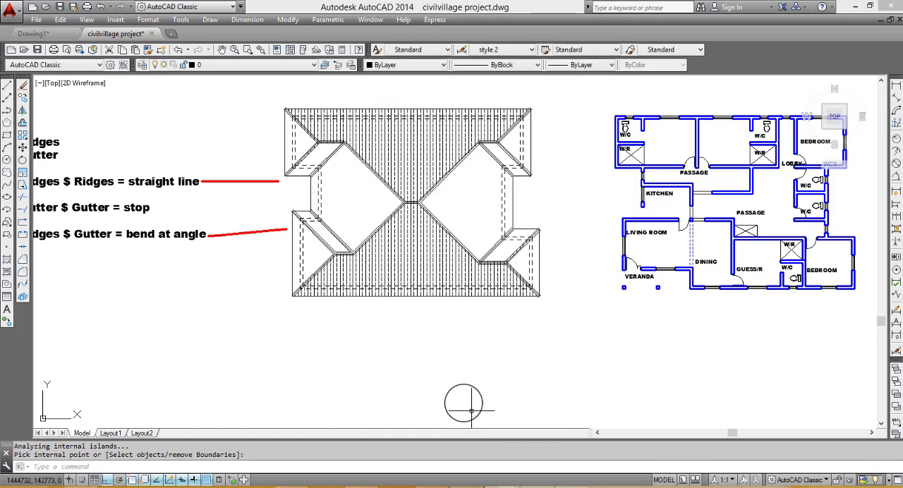
- Set the ANSI33 hatch angle to 45 at scale 2000 and preview it on the right-hand roof slopes
{"action": "key", "text": "Return"}
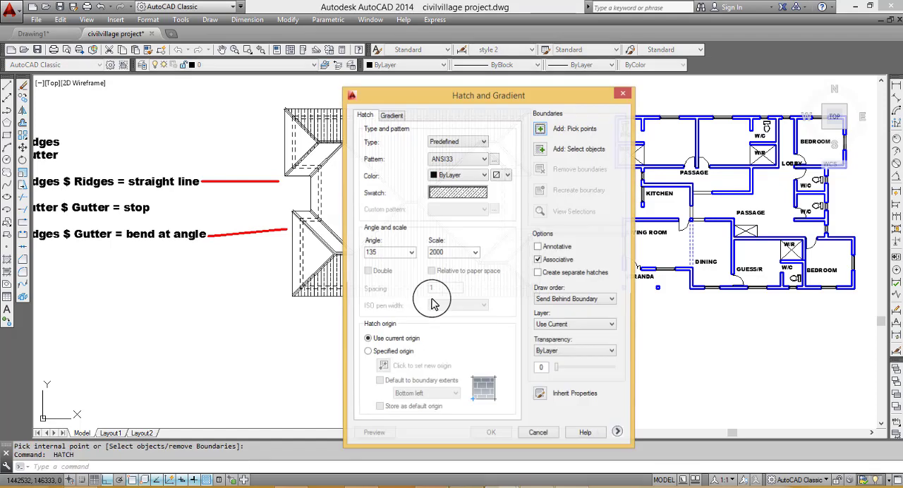
{"action": "double_click", "coordinate": [386, 254]}
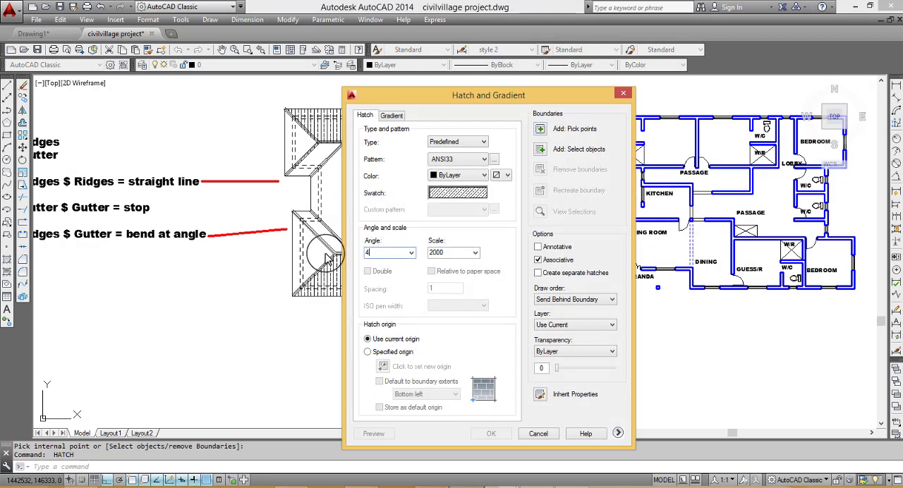
{"action": "type", "text": "45"}
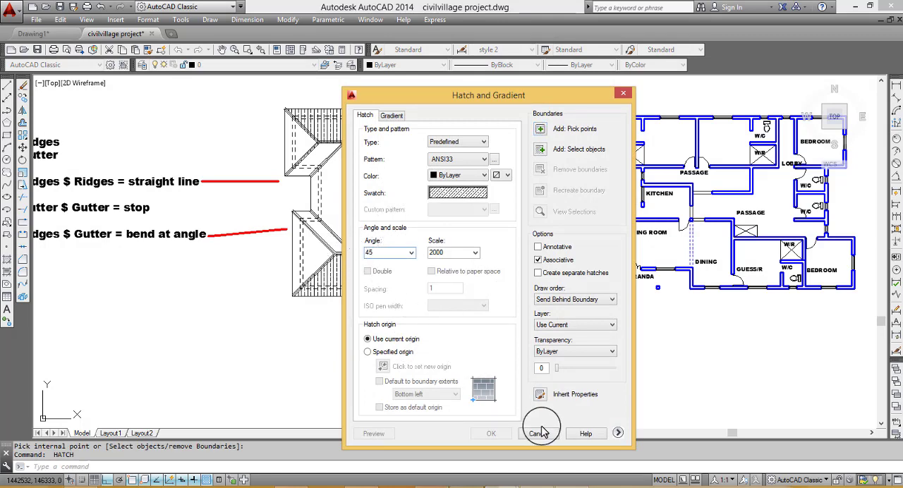
{"action": "left_click", "coordinate": [540, 133]}
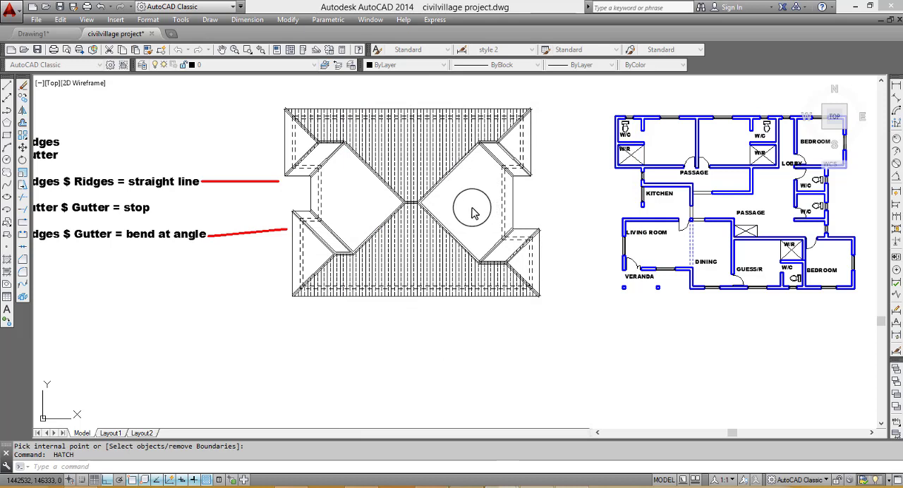
{"action": "double_click", "coordinate": [467, 210]}
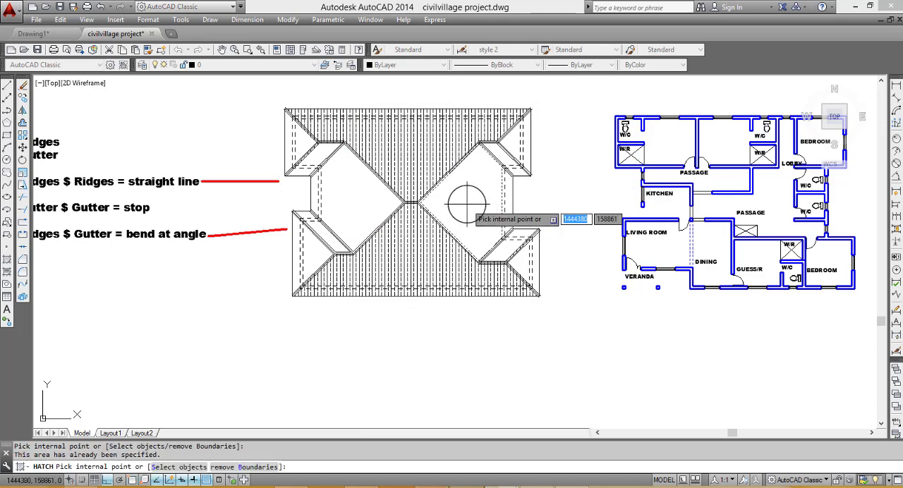
{"action": "left_click", "coordinate": [526, 138]}
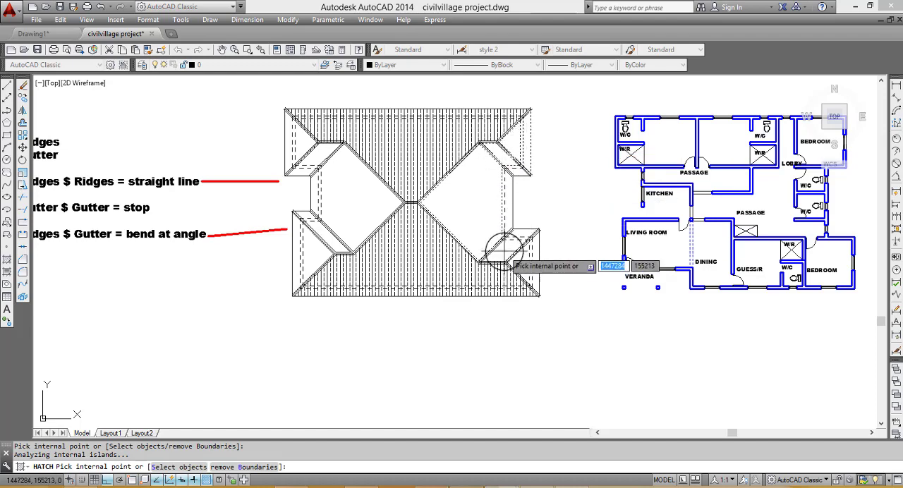
{"action": "key", "text": "Return"}
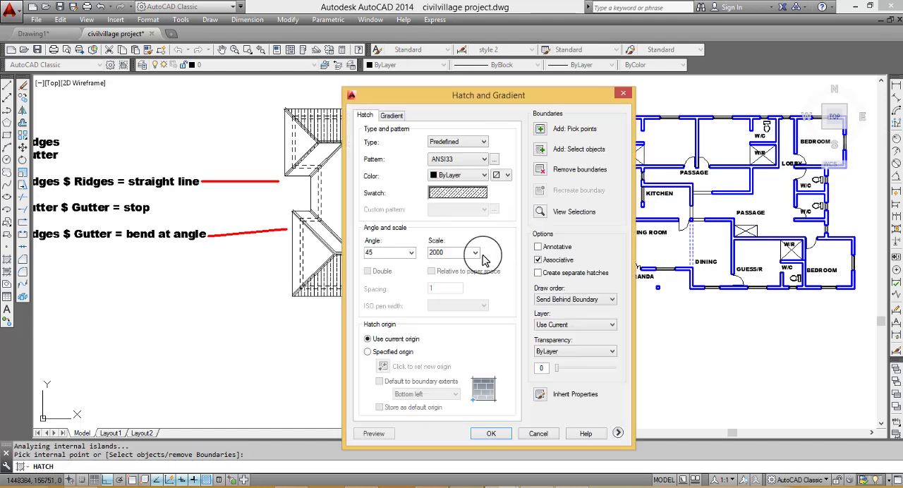
{"action": "left_click", "coordinate": [377, 437]}
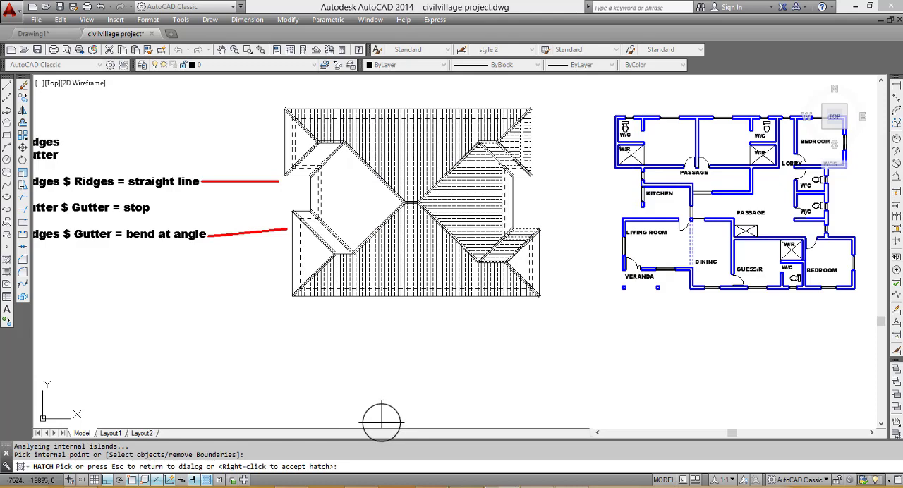
- Add the missed eaves strip of the large right-hand slope to the hatch boundaries and apply the hatch
{"action": "key", "text": "Escape"}
{"action": "left_click", "coordinate": [540, 130]}
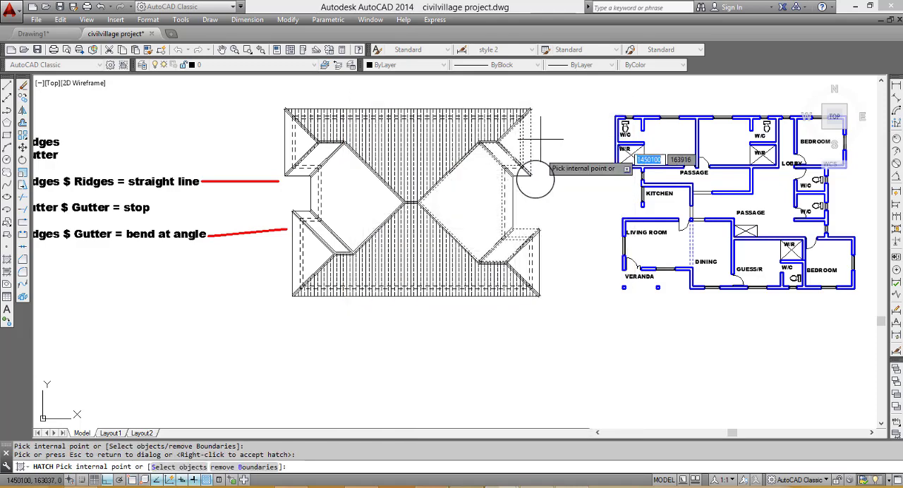
{"action": "left_click", "coordinate": [504, 196]}
{"action": "key", "text": "Return"}
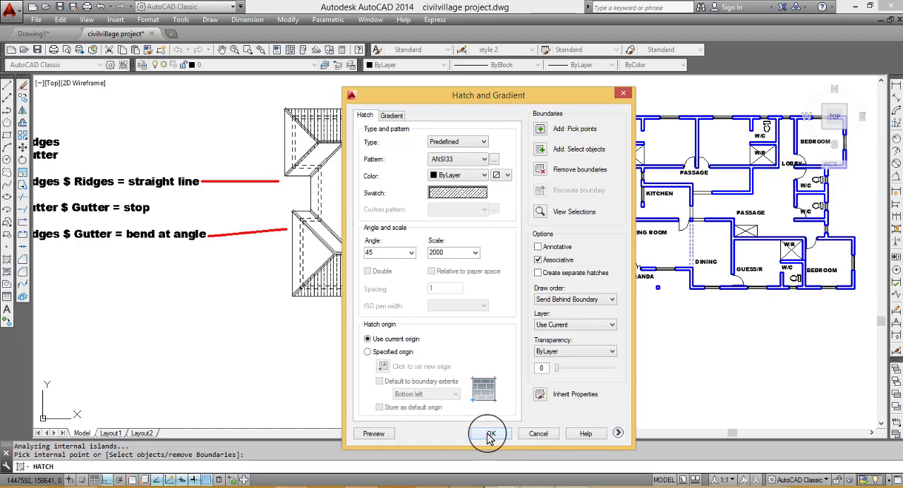
{"action": "left_click", "coordinate": [490, 435]}
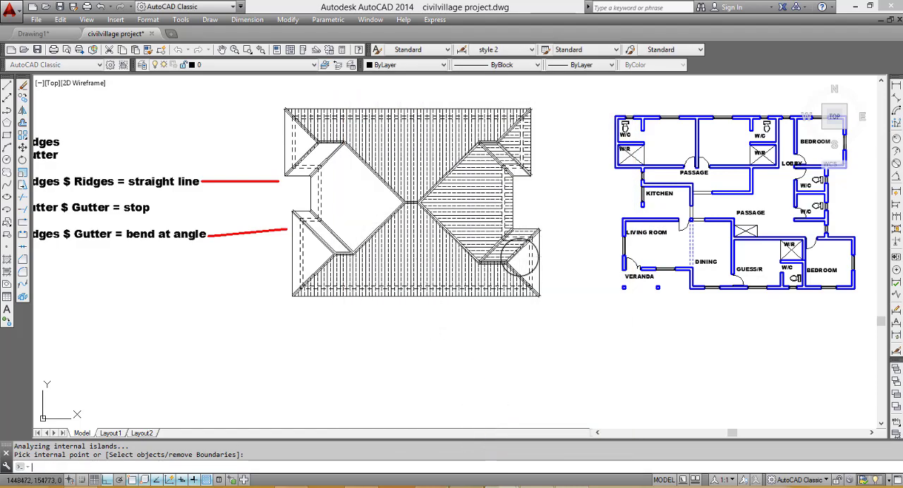
- Hatch the small lower-right hip slope with ANSI33 at angle 45 and scale 2000
{"action": "key", "text": "Return"}
{"action": "left_click", "coordinate": [535, 142]}
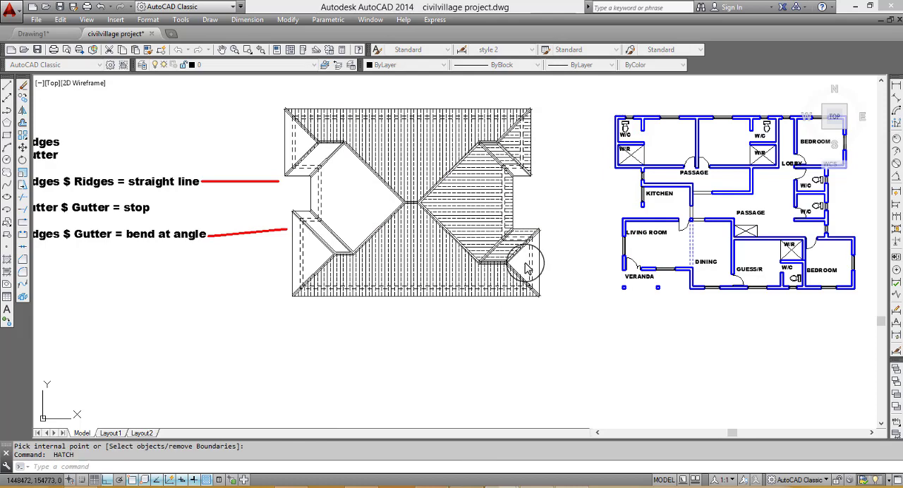
{"action": "left_click", "coordinate": [527, 267]}
{"action": "key", "text": "Return"}
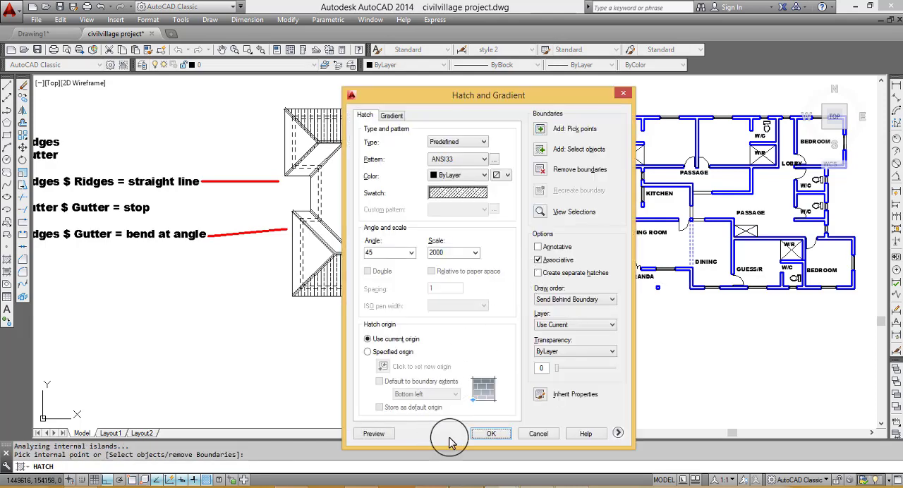
{"action": "left_click", "coordinate": [489, 433]}
- Hatch all the left-hand roof slopes, including their eaves strips, with ANSI33 at angle 45 and scale 2000
{"action": "key", "text": "Return"}
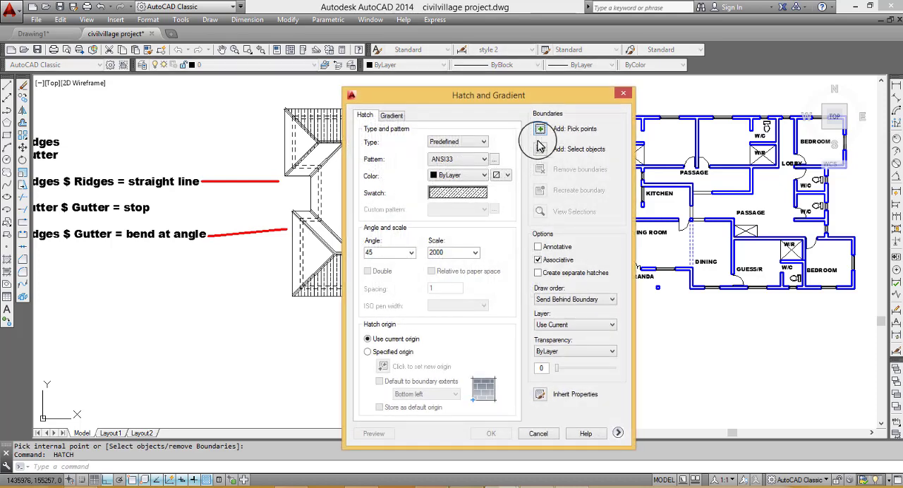
{"action": "left_click", "coordinate": [537, 138]}
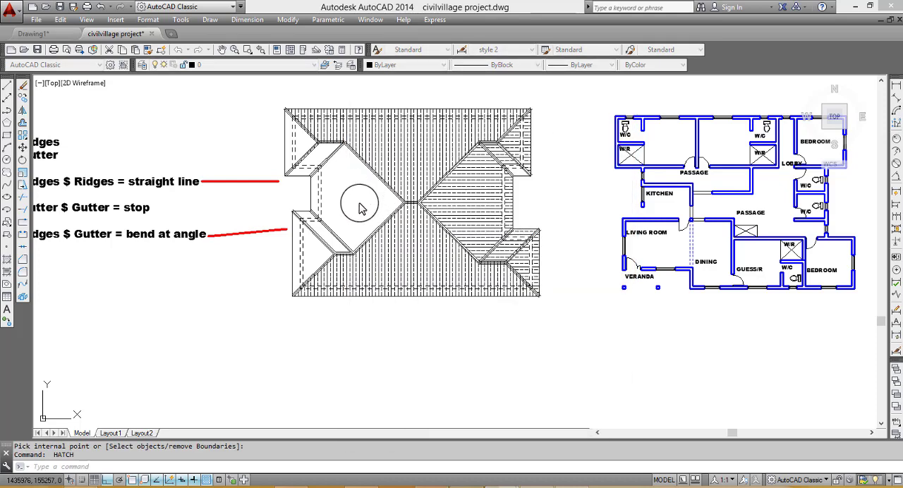
{"action": "left_click", "coordinate": [364, 199]}
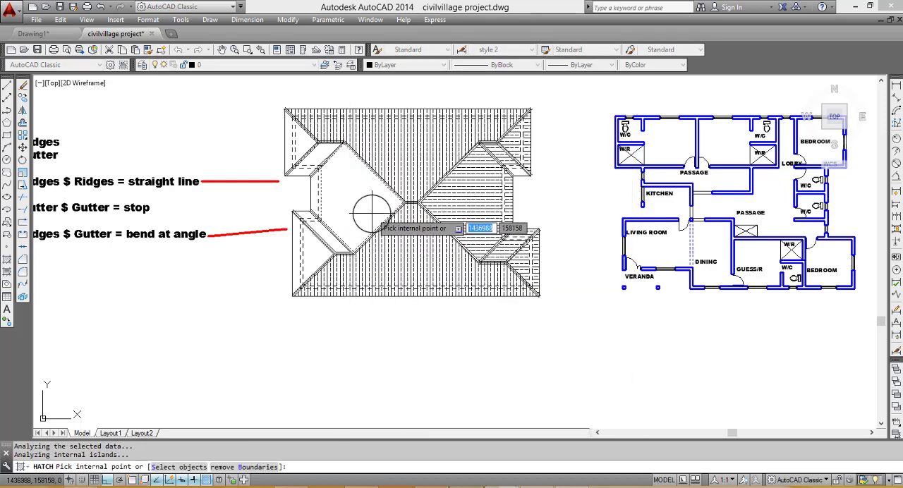
{"action": "left_click", "coordinate": [370, 211]}
{"action": "left_click", "coordinate": [315, 150]}
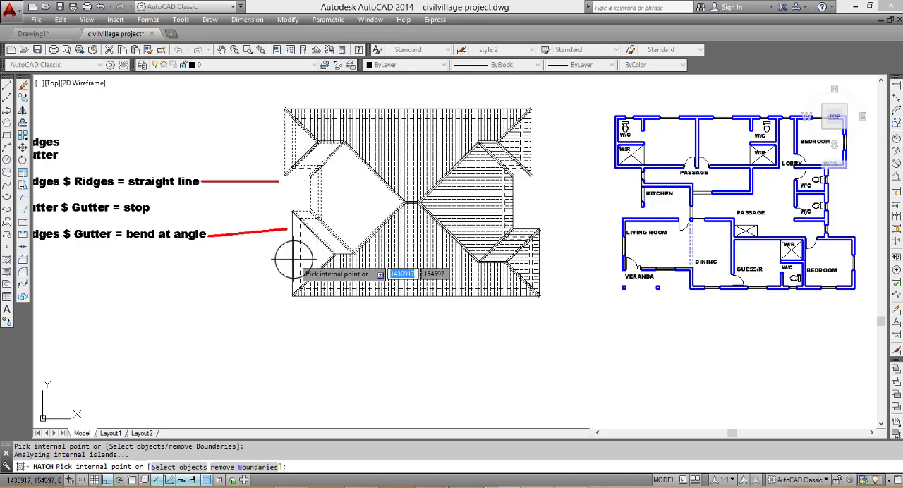
{"action": "key", "text": "Return"}
{"action": "left_click", "coordinate": [488, 434]}
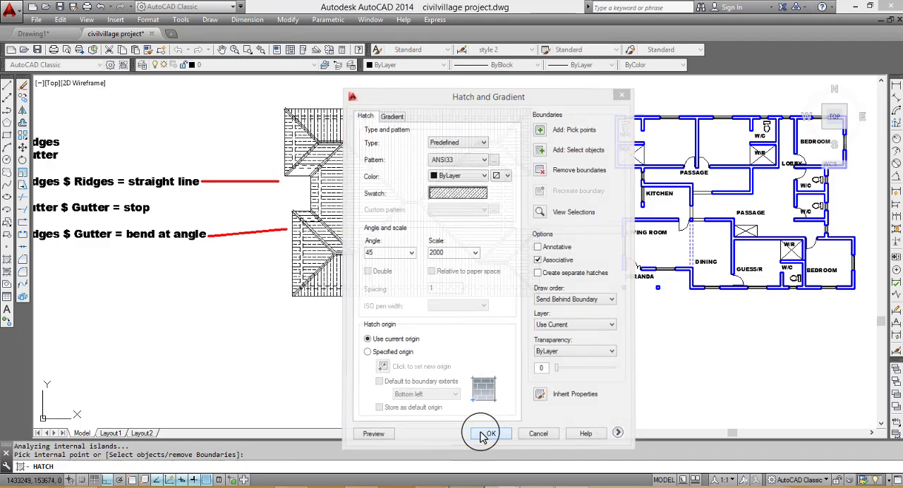
{"action": "scroll", "coordinate": [462, 275], "scroll_direction": "down", "scroll_amount": 3}
{"action": "scroll", "coordinate": [460, 271], "scroll_direction": "up", "scroll_amount": 2}
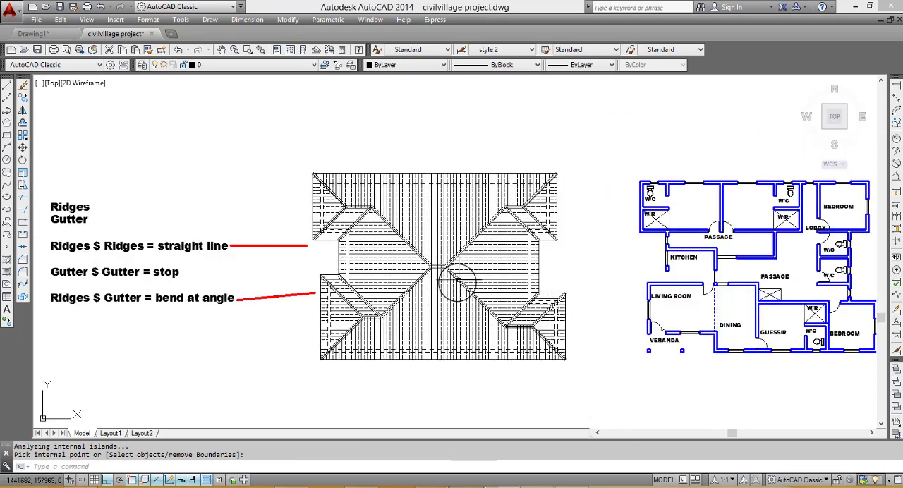
{"action": "scroll", "coordinate": [457, 279], "scroll_direction": "up", "scroll_amount": 2}
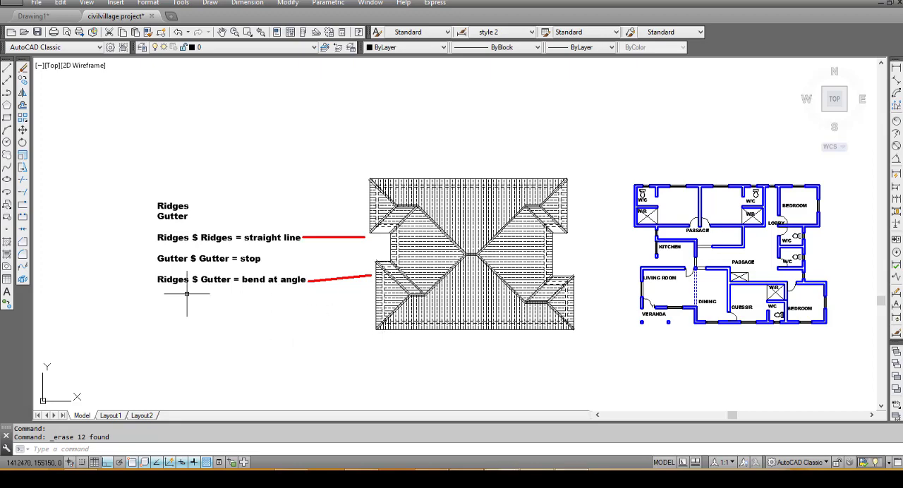
{"action": "scroll", "coordinate": [144, 257], "scroll_direction": "up", "scroll_amount": 2}
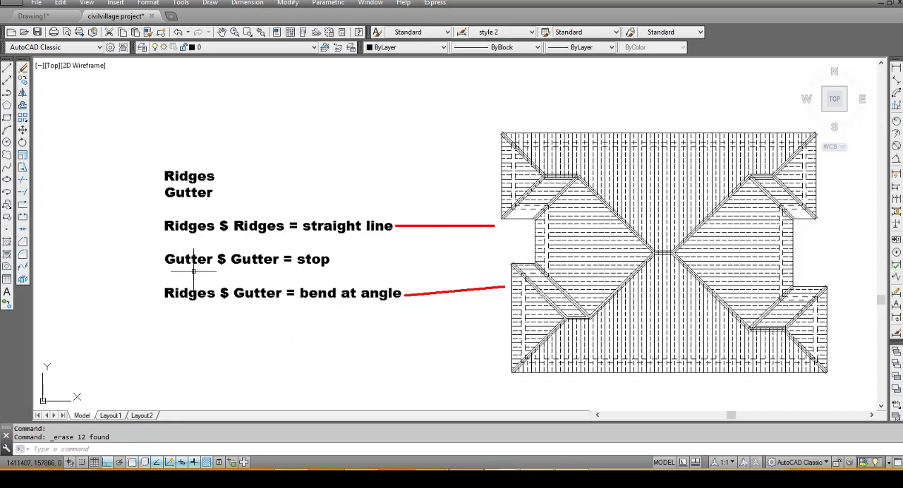
{"action": "scroll", "coordinate": [252, 272], "scroll_direction": "down", "scroll_amount": 2}
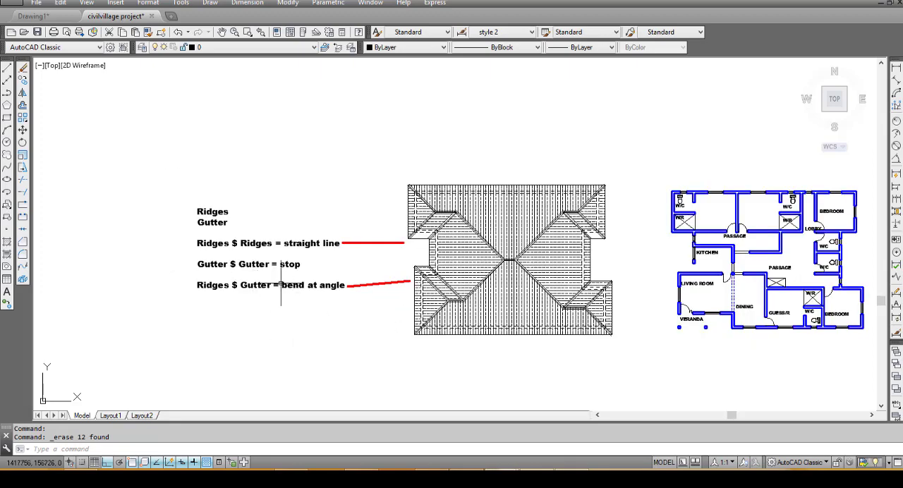
- Draw a closed line outline above the Ridges and Gutter notes: a block about 5285 by 6740 with a smaller rectangular projection on its right side
{"action": "left_click", "coordinate": [6, 73]}
{"action": "scroll", "coordinate": [372, 262], "scroll_direction": "down", "scroll_amount": 3}
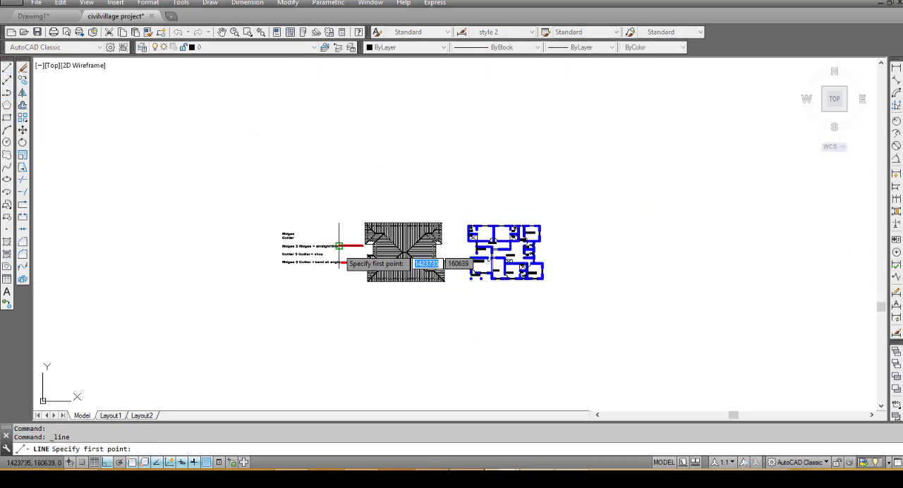
{"action": "scroll", "coordinate": [278, 195], "scroll_direction": "up", "scroll_amount": 5}
{"action": "scroll", "coordinate": [278, 206], "scroll_direction": "down", "scroll_amount": 4}
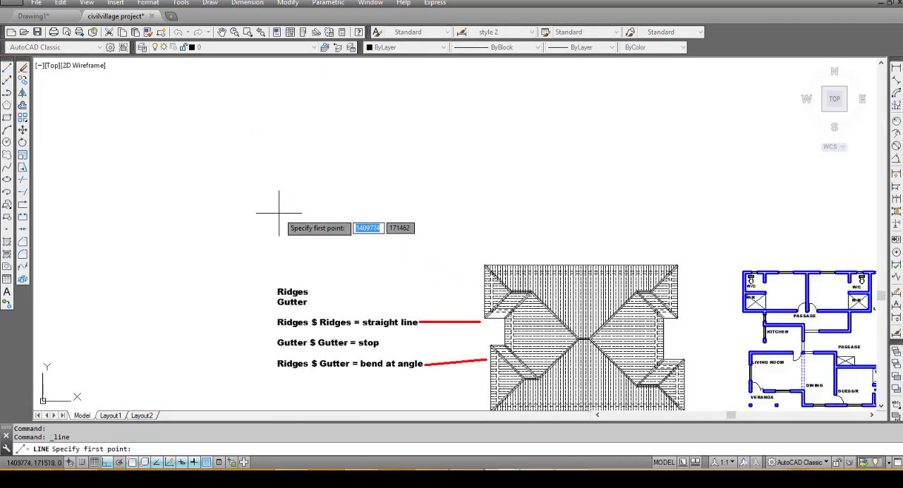
{"action": "left_click", "coordinate": [287, 191]}
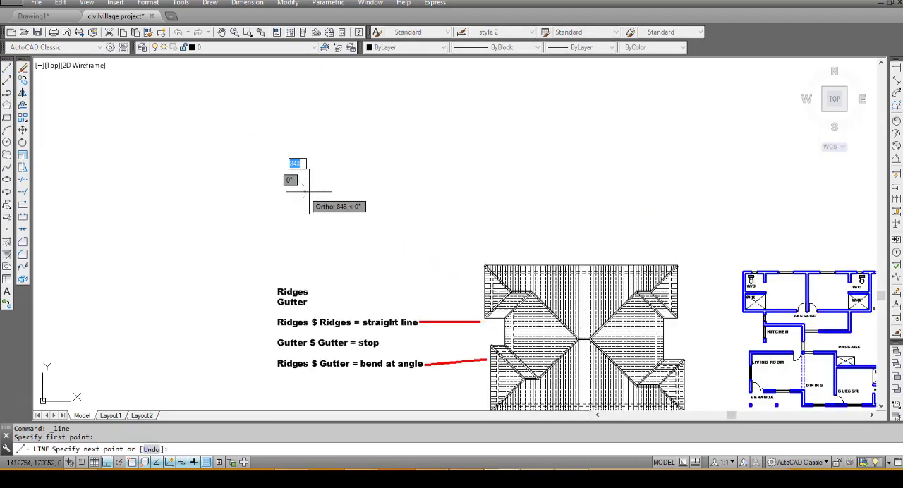
{"action": "left_click", "coordinate": [347, 191]}
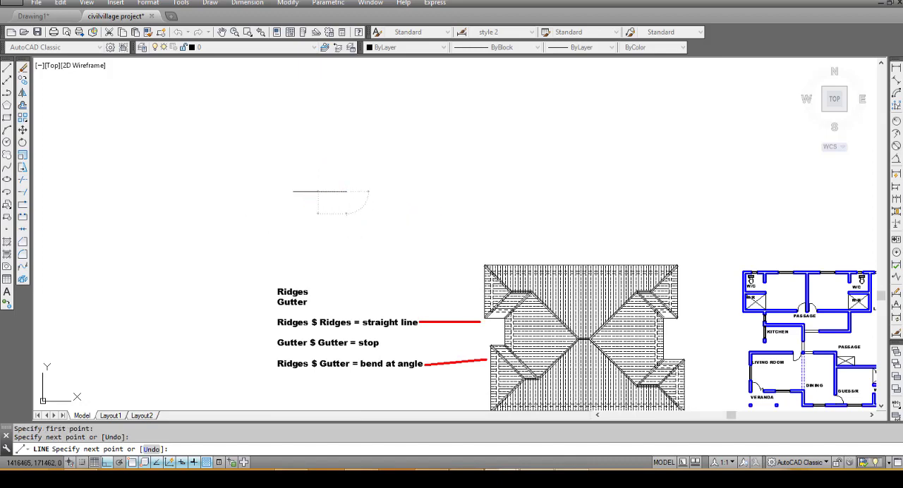
{"action": "left_click", "coordinate": [347, 212]}
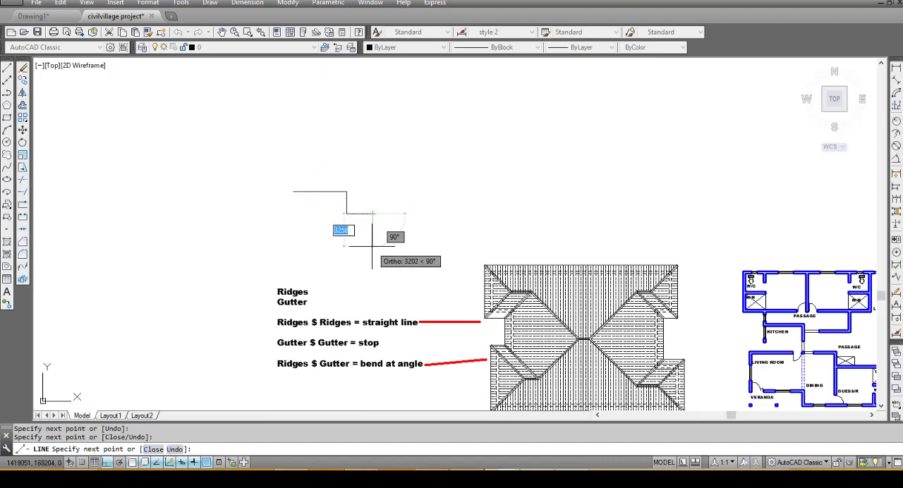
{"action": "left_click", "coordinate": [372, 212]}
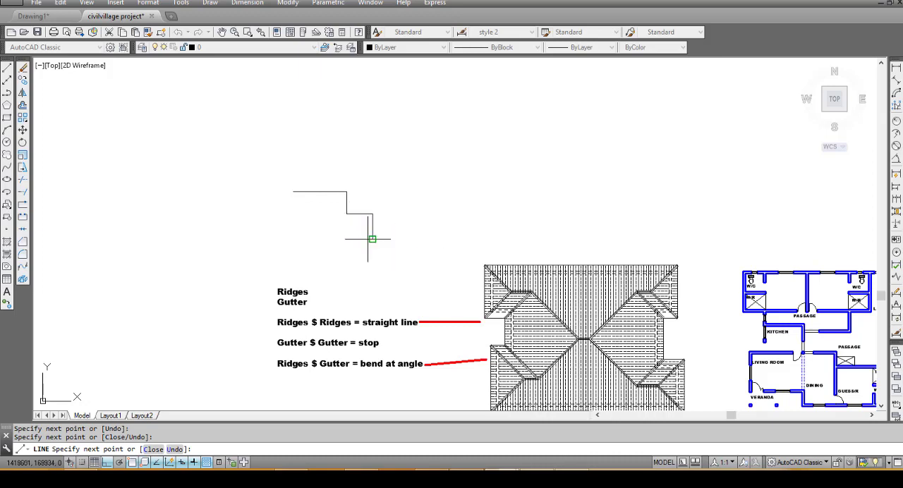
{"action": "left_click", "coordinate": [373, 239]}
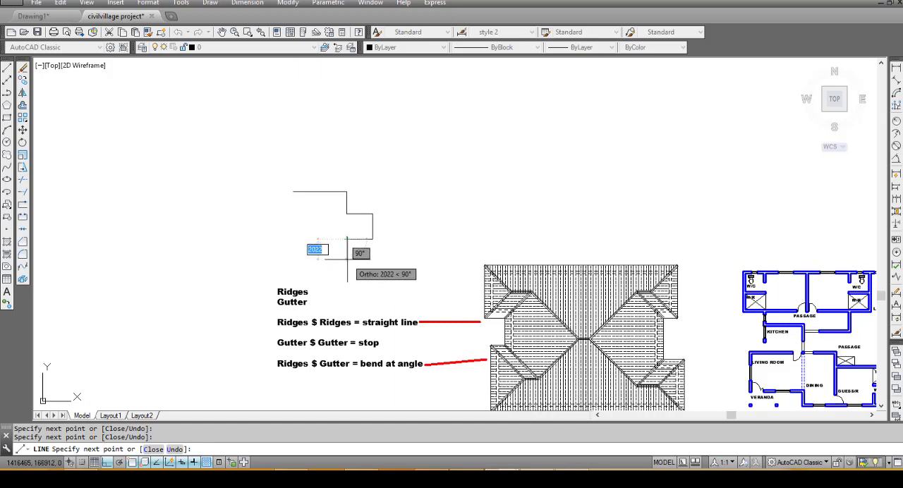
{"action": "left_click", "coordinate": [346, 260]}
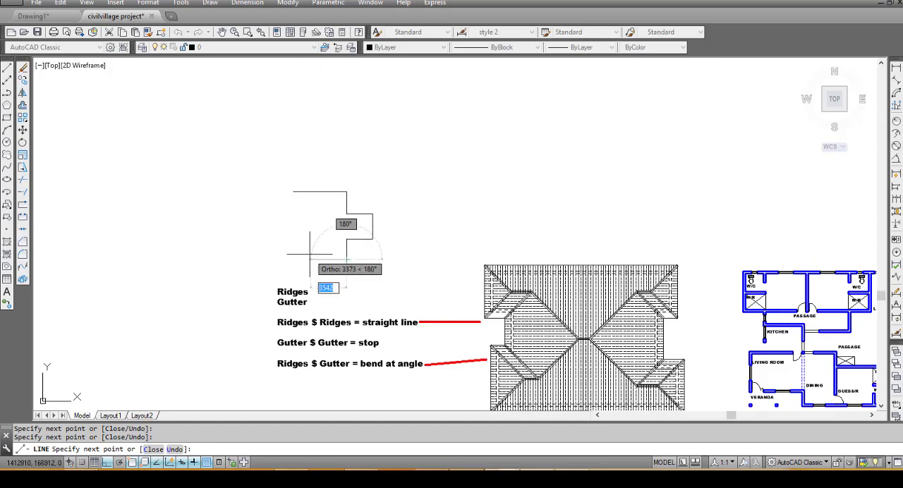
{"action": "left_click", "coordinate": [294, 233]}
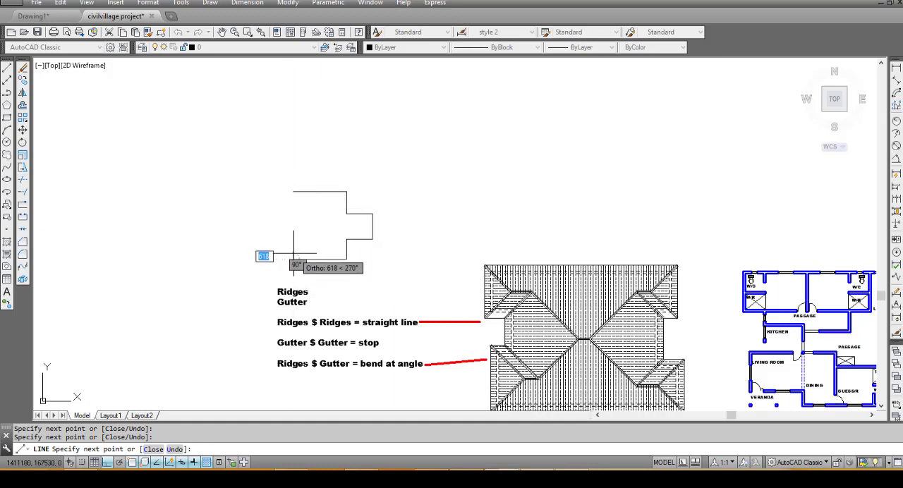
{"action": "left_click", "coordinate": [294, 191]}
{"action": "key", "text": "Escape"}
- Join all the lines of the new building outline into a single polyline
{"action": "scroll", "coordinate": [337, 217], "scroll_direction": "up", "scroll_amount": 6}
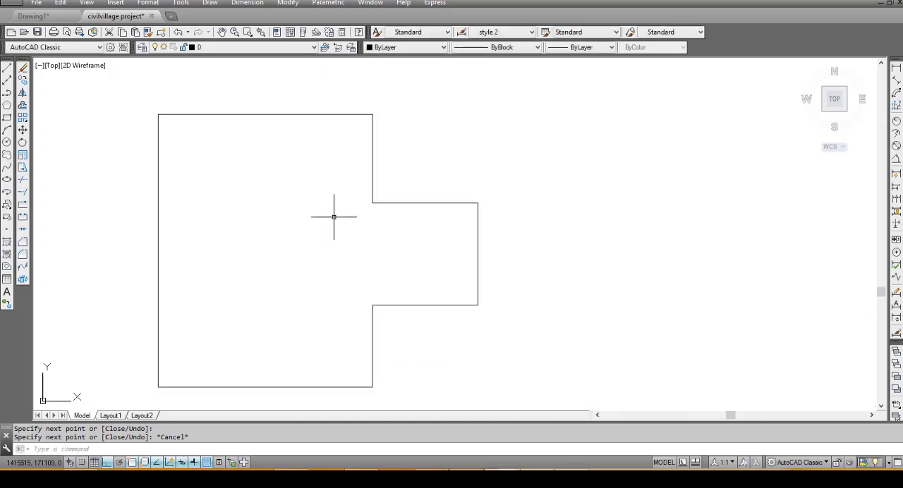
{"action": "scroll", "coordinate": [333, 216], "scroll_direction": "up", "scroll_amount": 4}
{"action": "scroll", "coordinate": [335, 228], "scroll_direction": "down", "scroll_amount": 6}
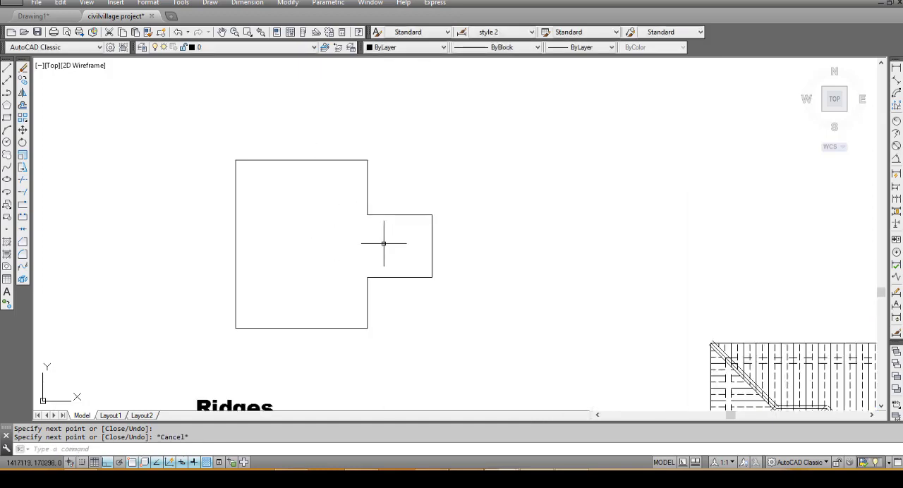
{"action": "left_click", "coordinate": [458, 364]}
{"action": "left_click", "coordinate": [208, 132]}
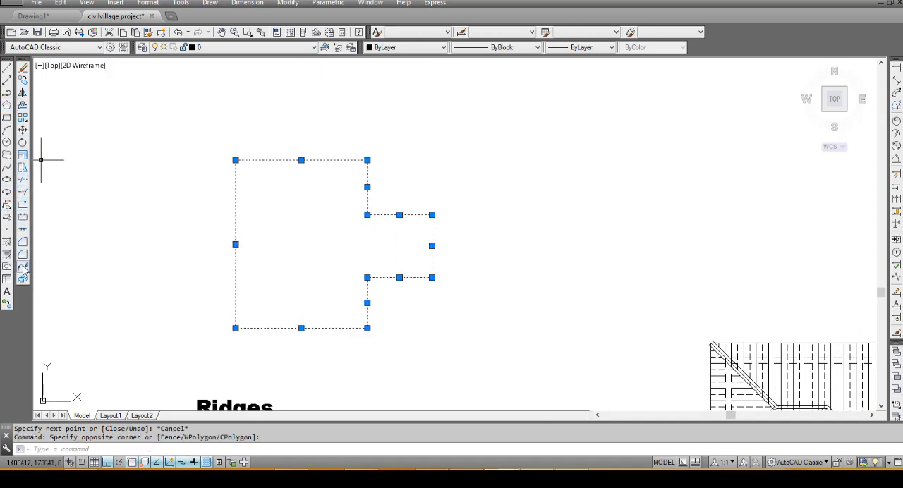
{"action": "left_click", "coordinate": [24, 231]}
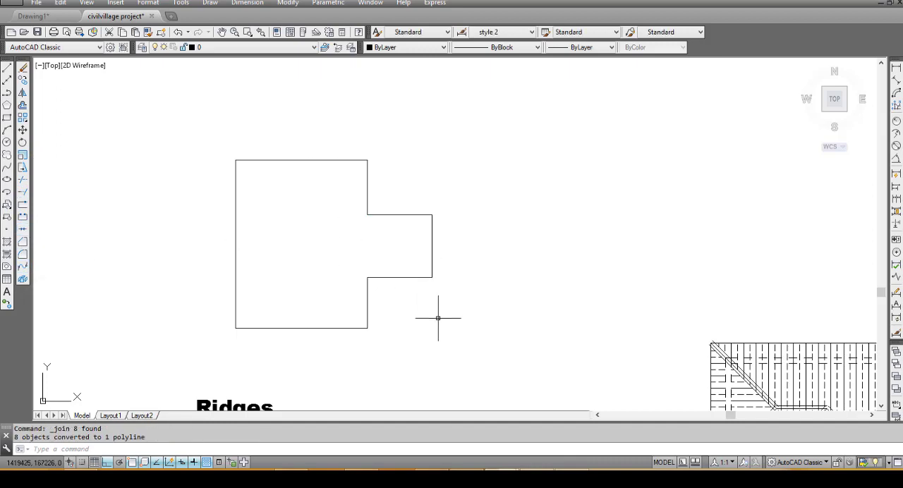
- Offset the joined building outline 225 to the inside to form the wall thickness
{"action": "left_click", "coordinate": [416, 314]}
{"action": "left_click", "coordinate": [385, 276]}
{"action": "key", "text": "Escape"}
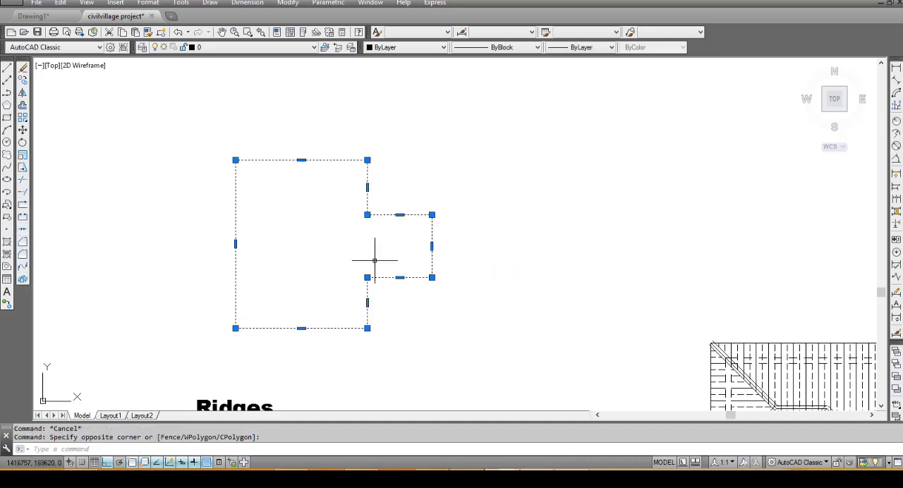
{"action": "type", "text": "o"}
{"action": "key", "text": "Return"}
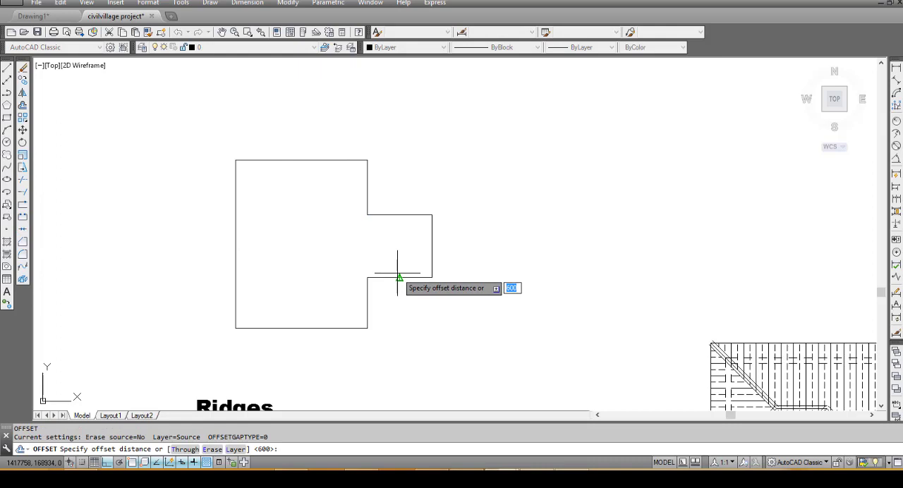
{"action": "type", "text": "3"}
{"action": "type", "text": "25"}
{"action": "key", "text": "Return"}
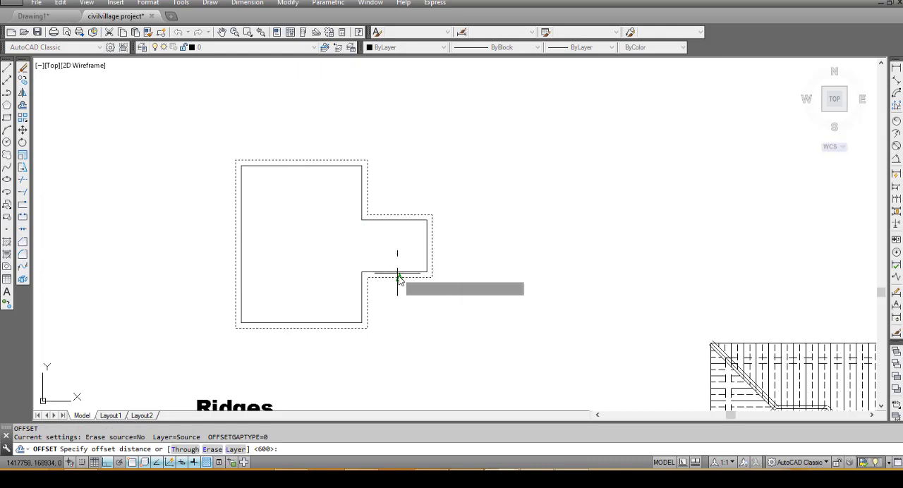
{"action": "key", "text": "Return"}
{"action": "key", "text": "Return"}
{"action": "key", "text": "Return"}
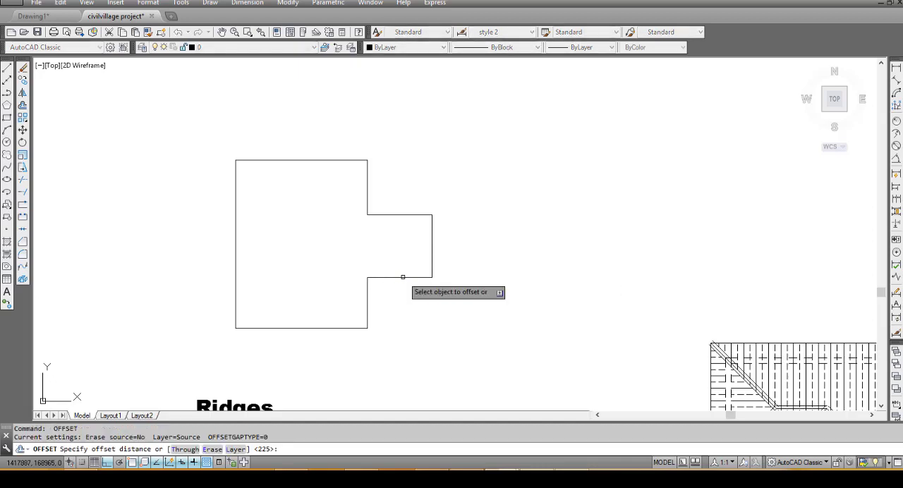
{"action": "left_click", "coordinate": [403, 277]}
{"action": "left_click", "coordinate": [355, 228]}
{"action": "key", "text": "Return"}
{"action": "key", "text": "Return"}
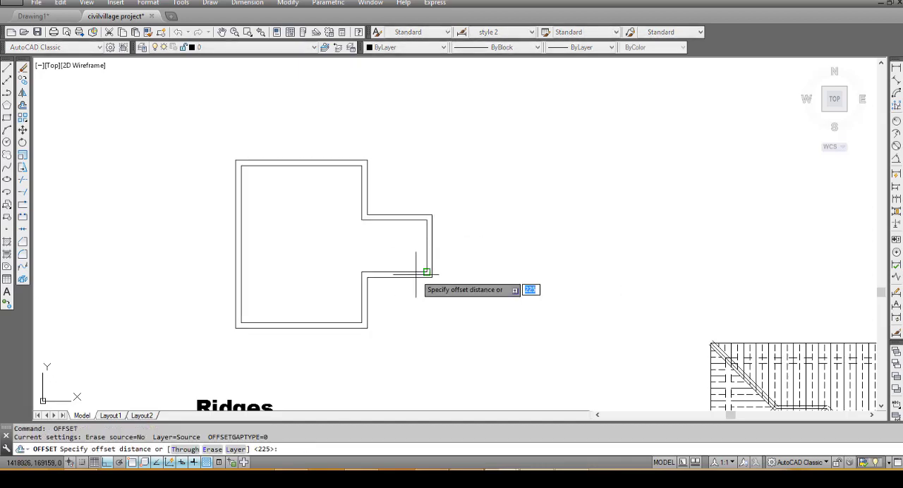
- Offset the original building outline 600 to the outside for the roof eaves
{"action": "type", "text": "600"}
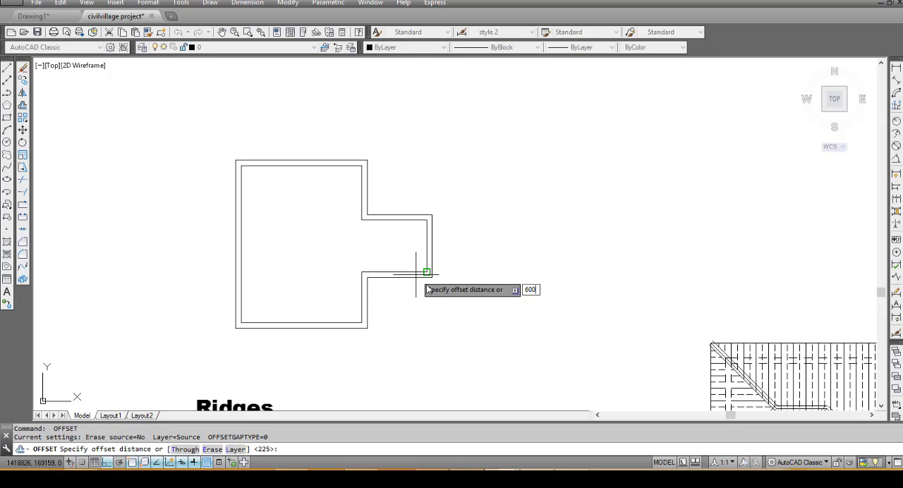
{"action": "key", "text": "Return"}
{"action": "left_click", "coordinate": [432, 262]}
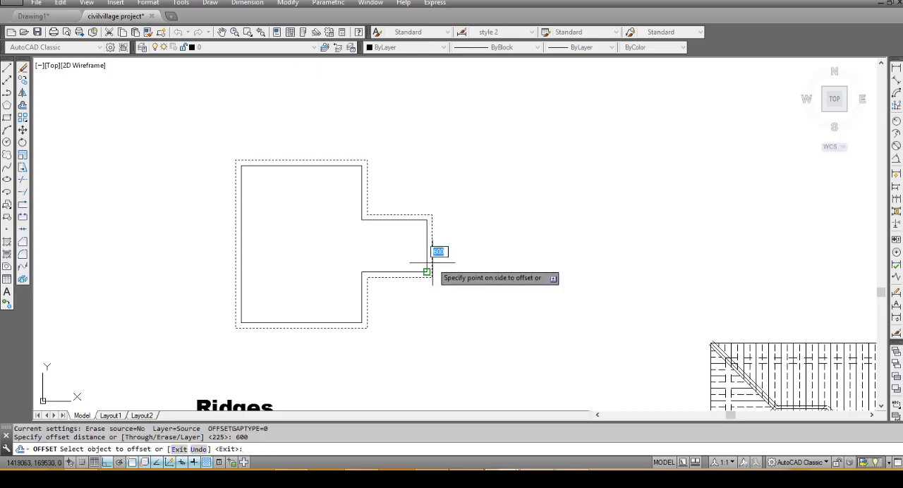
{"action": "left_click", "coordinate": [478, 269]}
{"action": "key", "text": "Escape"}
- Copy the two diagonal hip lines from the finished roof's upper corners to either side of the new outline
{"action": "scroll", "coordinate": [451, 220], "scroll_direction": "down", "scroll_amount": 3}
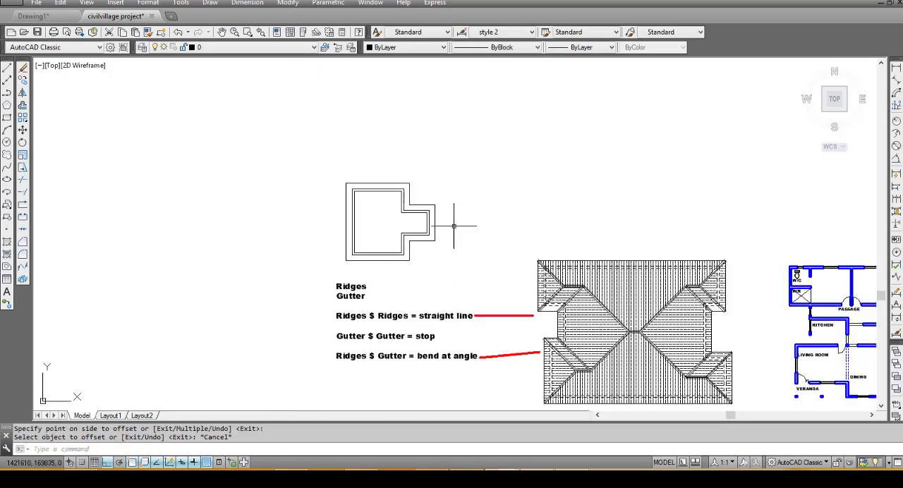
{"action": "scroll", "coordinate": [570, 291], "scroll_direction": "up", "scroll_amount": 6}
{"action": "left_click", "coordinate": [533, 252]}
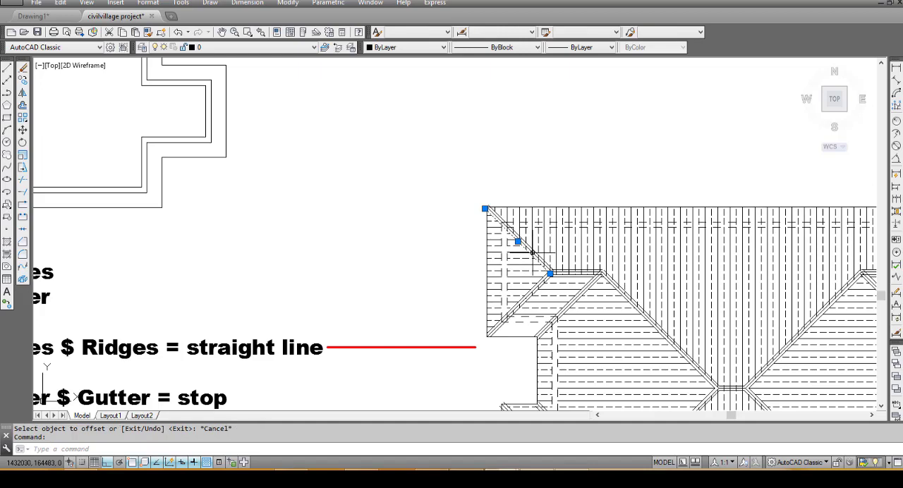
{"action": "scroll", "coordinate": [535, 253], "scroll_direction": "down", "scroll_amount": 2}
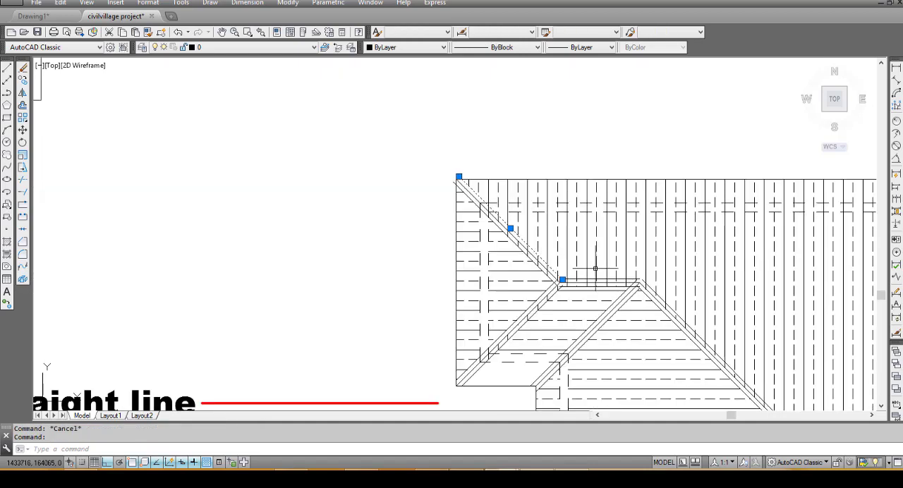
{"action": "scroll", "coordinate": [784, 247], "scroll_direction": "up", "scroll_amount": 3}
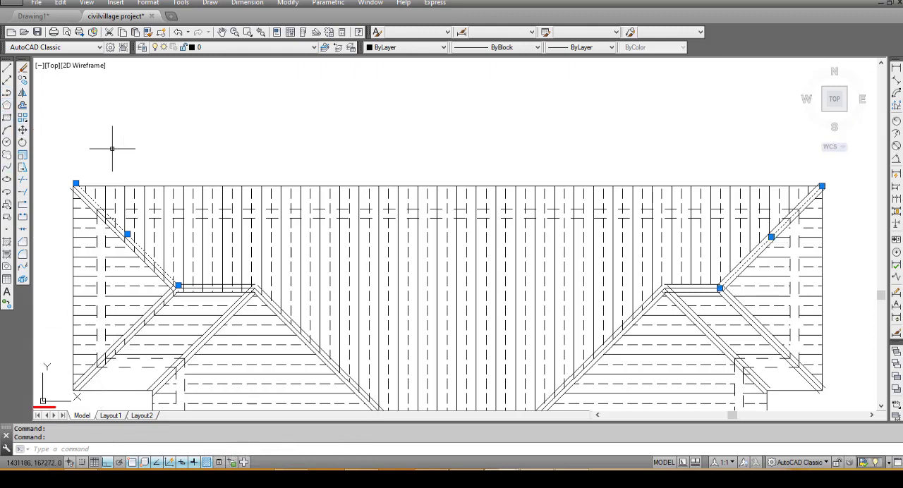
{"action": "left_click", "coordinate": [23, 84]}
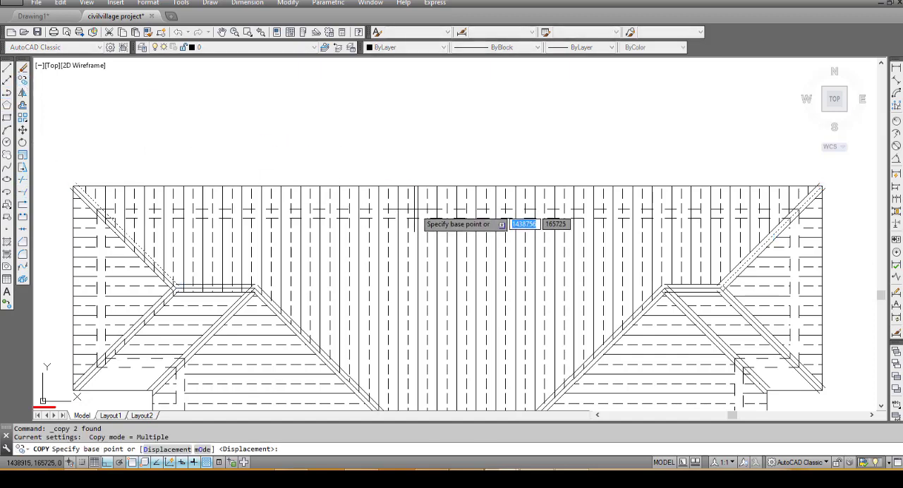
{"action": "left_click", "coordinate": [418, 209]}
{"action": "scroll", "coordinate": [455, 209], "scroll_direction": "down", "scroll_amount": 3}
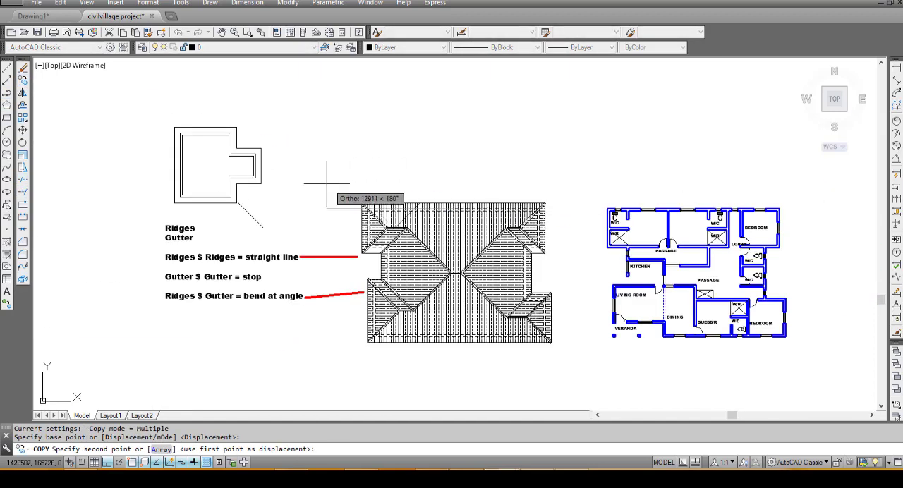
{"action": "left_click", "coordinate": [232, 138]}
{"action": "key", "text": "Escape"}
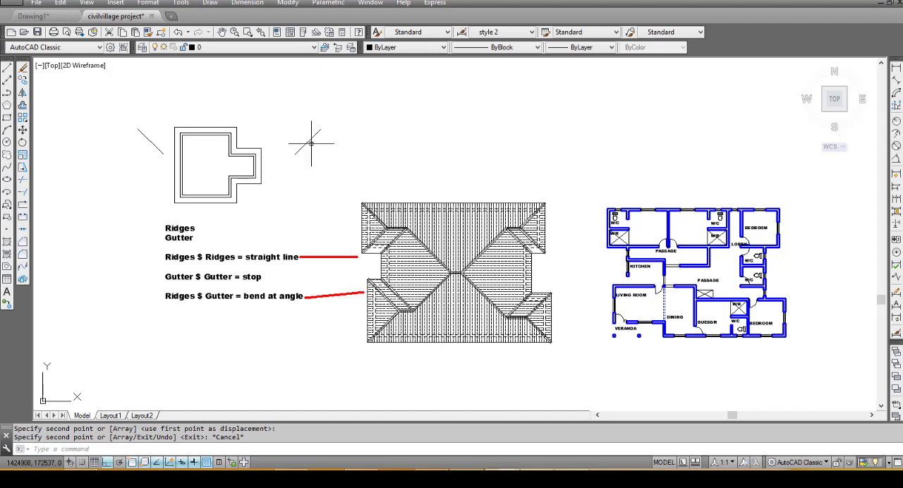
- Copy the diagonal beside the projection by its upper end to the upper-right eaves corners of the main block and the projection
{"action": "left_click", "coordinate": [308, 142]}
{"action": "type", "text": "co"}
{"action": "key", "text": "Return"}
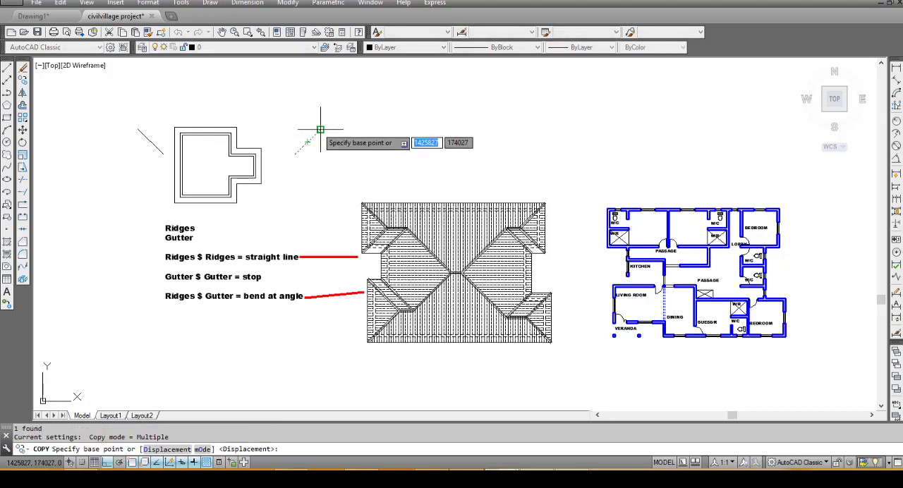
{"action": "left_click", "coordinate": [320, 130]}
{"action": "scroll", "coordinate": [242, 128], "scroll_direction": "up", "scroll_amount": 8}
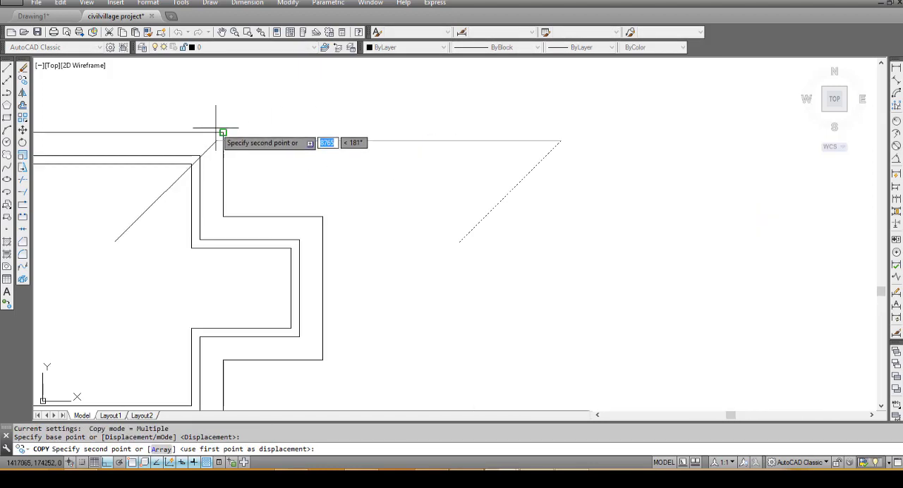
{"action": "left_click", "coordinate": [223, 133]}
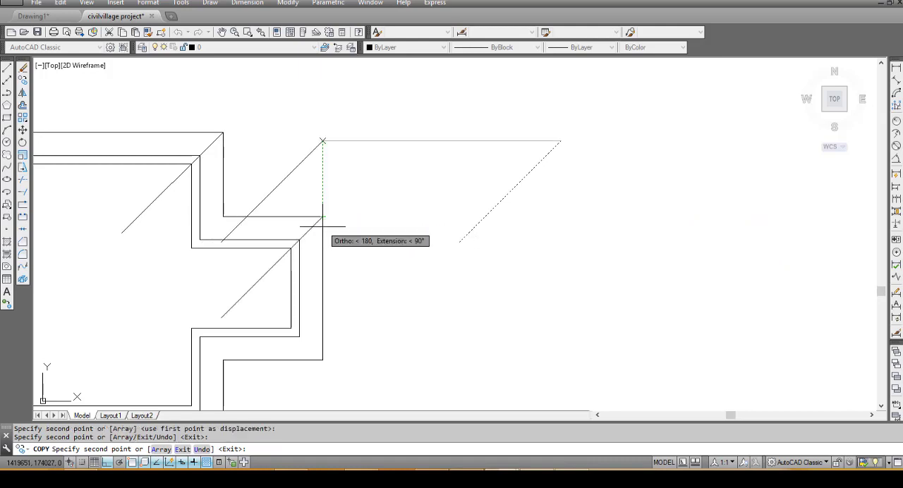
{"action": "scroll", "coordinate": [324, 212], "scroll_direction": "down", "scroll_amount": 8}
{"action": "key", "text": "Escape"}
- Copy the same right-hand diagonal by its lower end to the lower-left eaves corner of the main block
{"action": "left_click", "coordinate": [378, 217]}
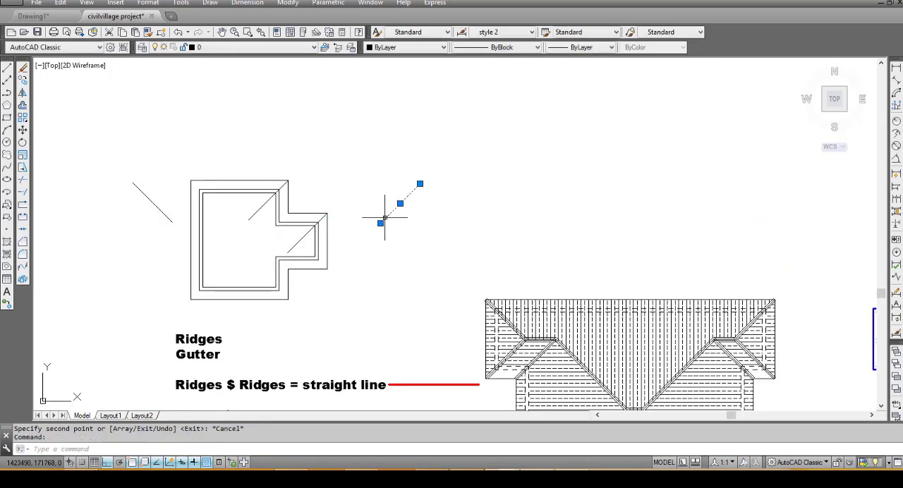
{"action": "type", "text": "co"}
{"action": "key", "text": "Return"}
{"action": "left_click", "coordinate": [381, 221]}
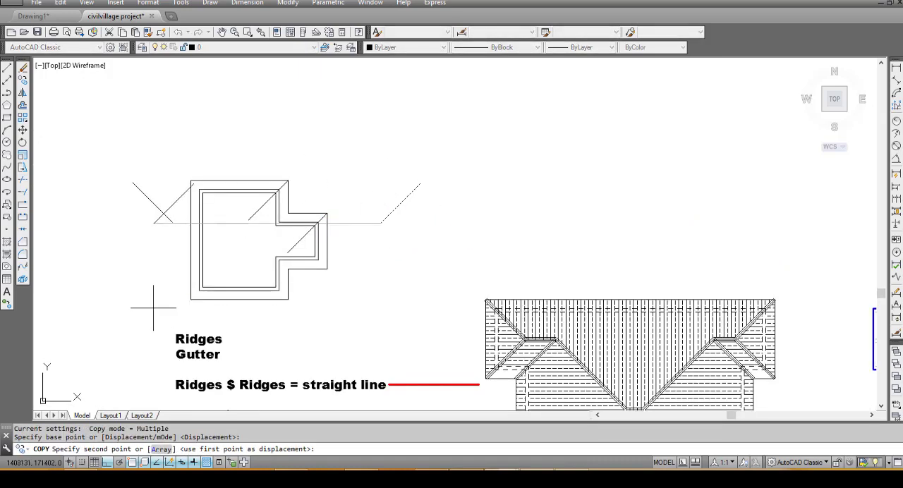
{"action": "left_click", "coordinate": [191, 299]}
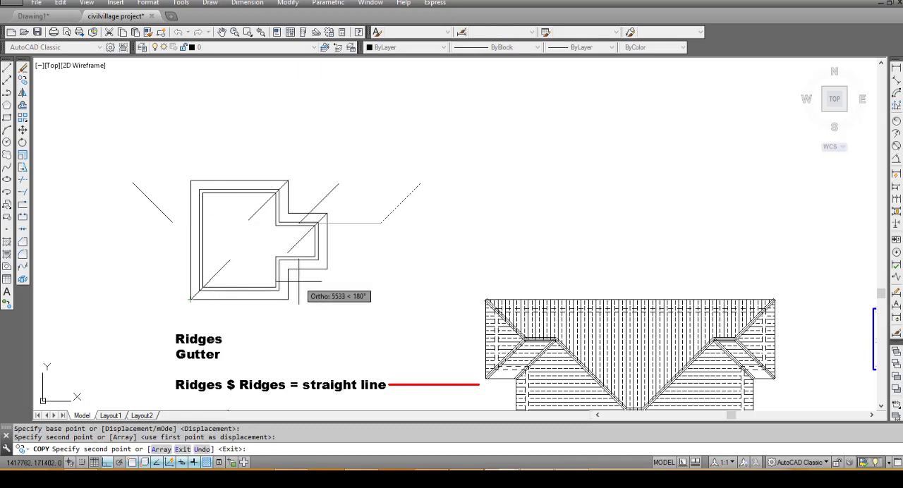
{"action": "key", "text": "Escape"}
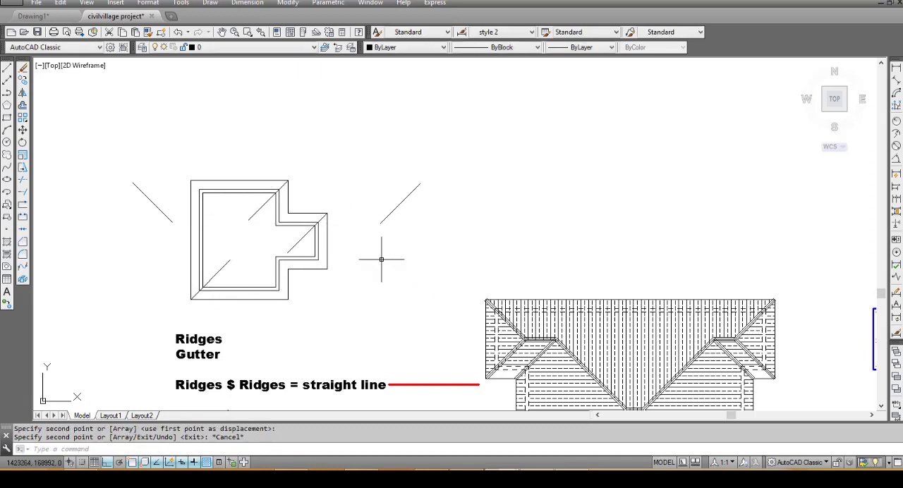
- Copy the left-hand diagonal by its upper end to the upper-left eaves corner of the main block
{"action": "left_click", "coordinate": [144, 195]}
{"action": "left_click", "coordinate": [120, 177]}
{"action": "type", "text": "co"}
{"action": "key", "text": "Return"}
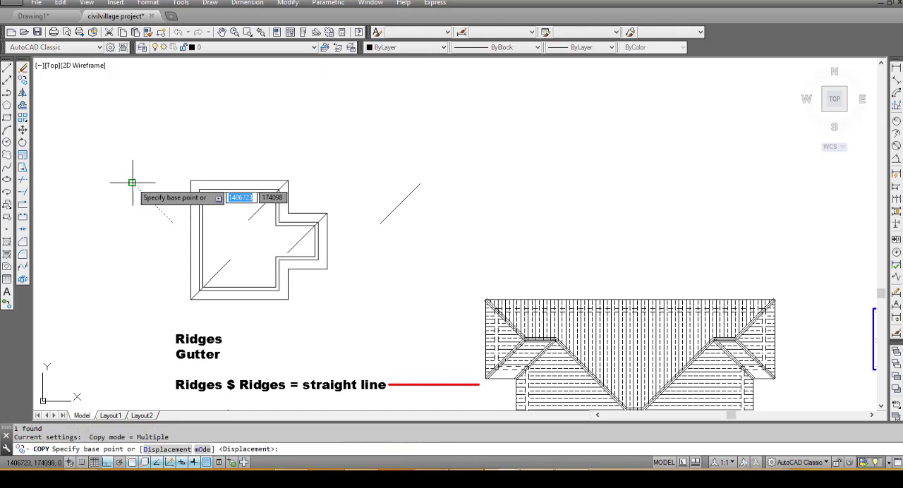
{"action": "left_click", "coordinate": [132, 183]}
{"action": "left_click", "coordinate": [192, 182]}
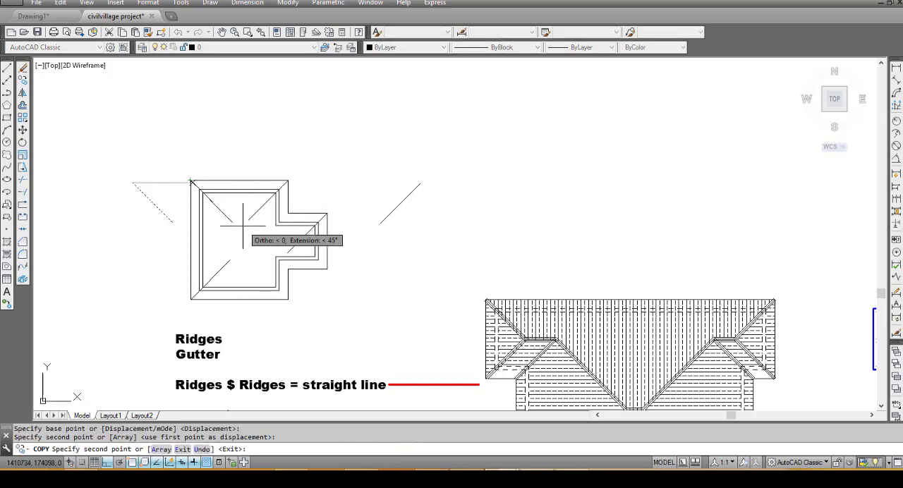
{"action": "key", "text": "Escape"}
- Copy the left-hand diagonal by its lower end to the main block's lower-right corner, the lower inner corner and the projection's lower-right corner
{"action": "left_click", "coordinate": [159, 210]}
{"action": "left_click", "coordinate": [123, 185]}
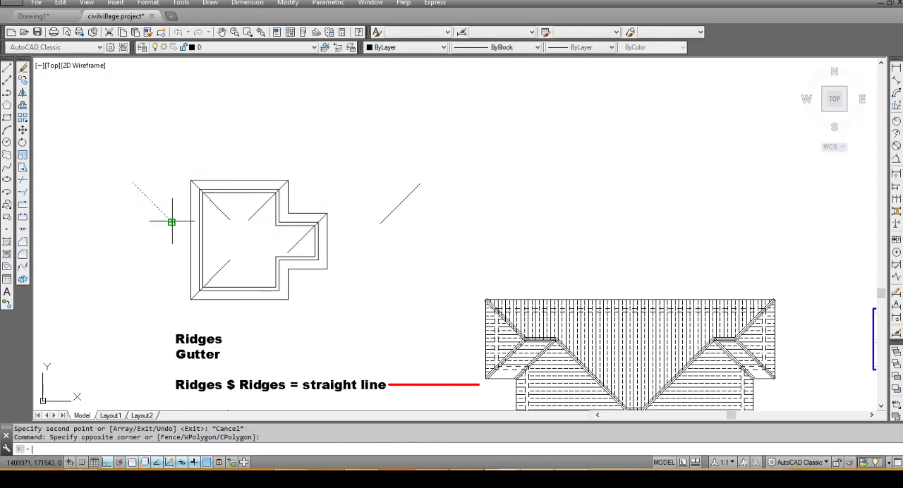
{"action": "type", "text": "co"}
{"action": "key", "text": "Return"}
{"action": "left_click", "coordinate": [172, 222]}
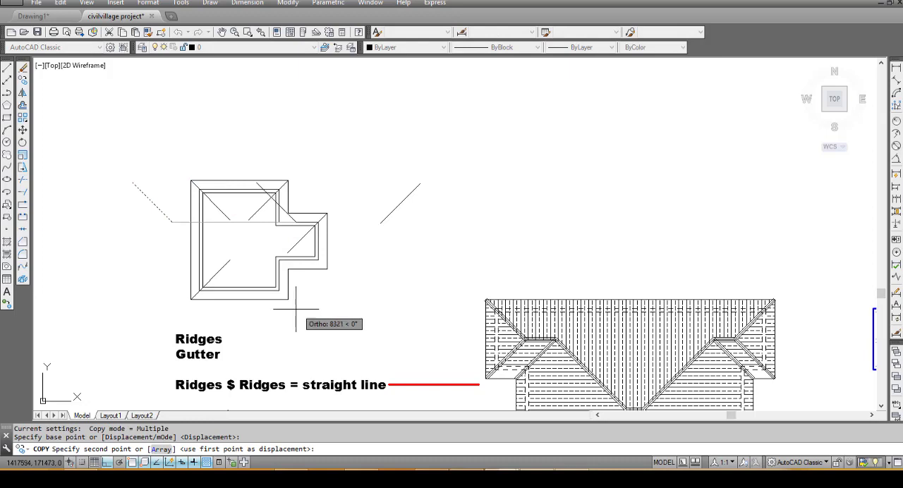
{"action": "left_click", "coordinate": [288, 268]}
{"action": "left_click", "coordinate": [326, 269]}
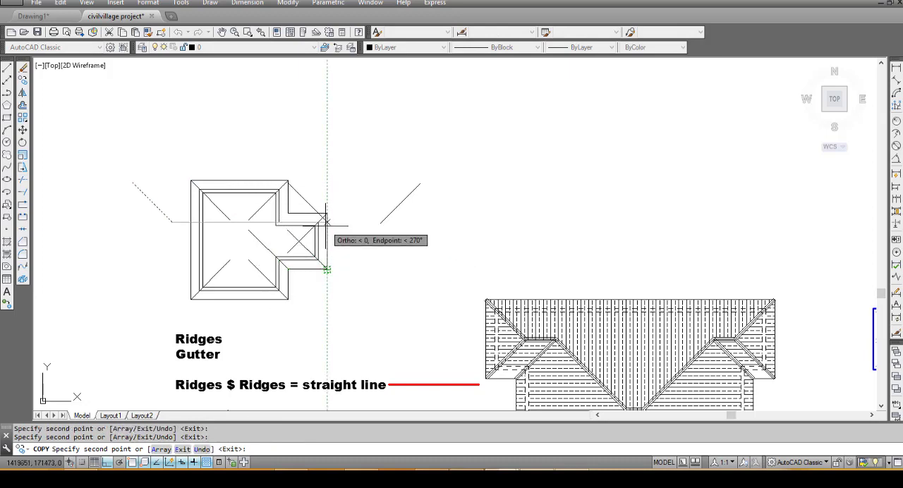
{"action": "key", "text": "Escape"}
- Copy the right-hand diagonal by its upper end to the upper inner eaves corner where the projection meets the main block
{"action": "left_click", "coordinate": [417, 215]}
{"action": "left_click", "coordinate": [384, 195]}
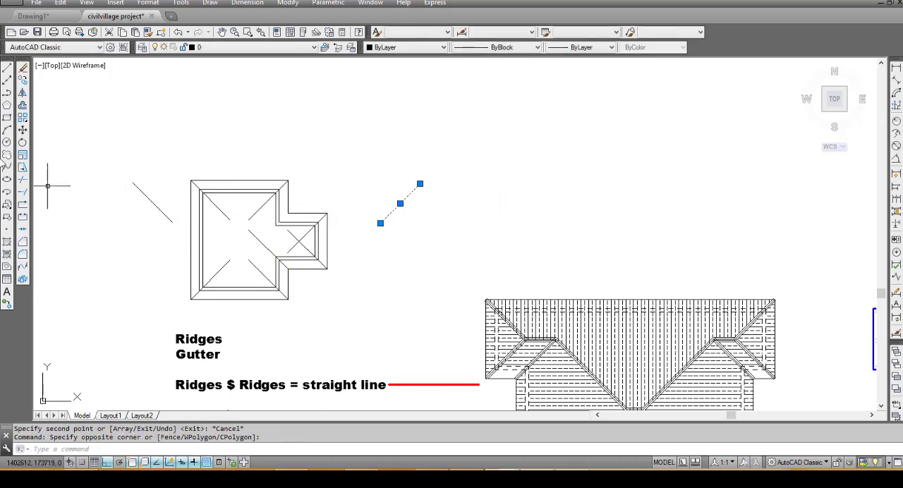
{"action": "left_click", "coordinate": [23, 81]}
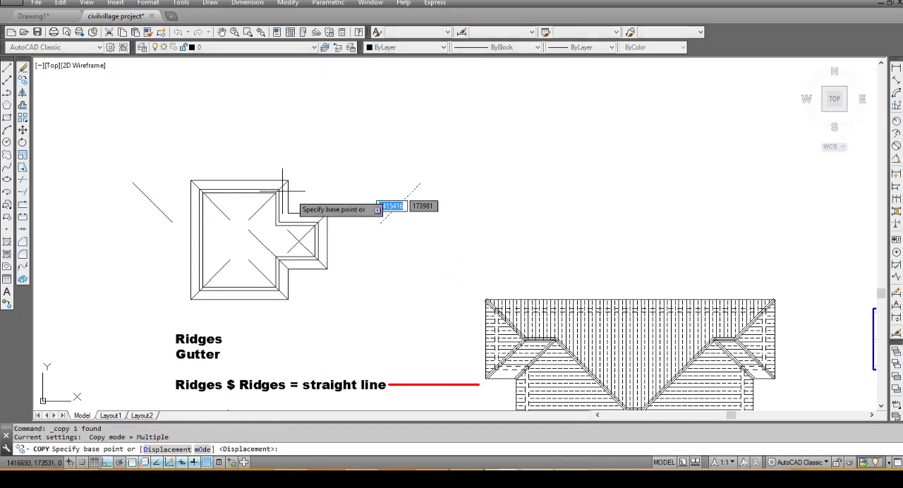
{"action": "left_click", "coordinate": [420, 184]}
{"action": "left_click", "coordinate": [291, 206]}
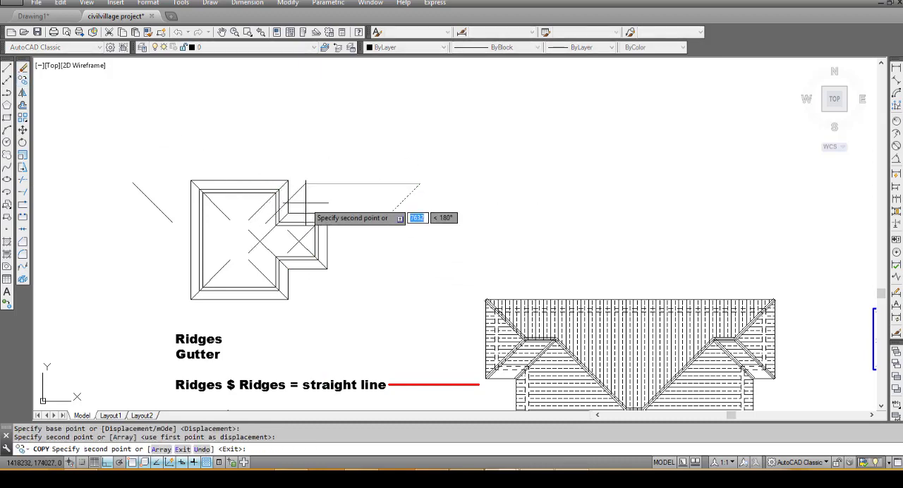
{"action": "scroll", "coordinate": [289, 206], "scroll_direction": "down", "scroll_amount": 4}
{"action": "scroll", "coordinate": [293, 208], "scroll_direction": "up", "scroll_amount": 2}
{"action": "key", "text": "Escape"}
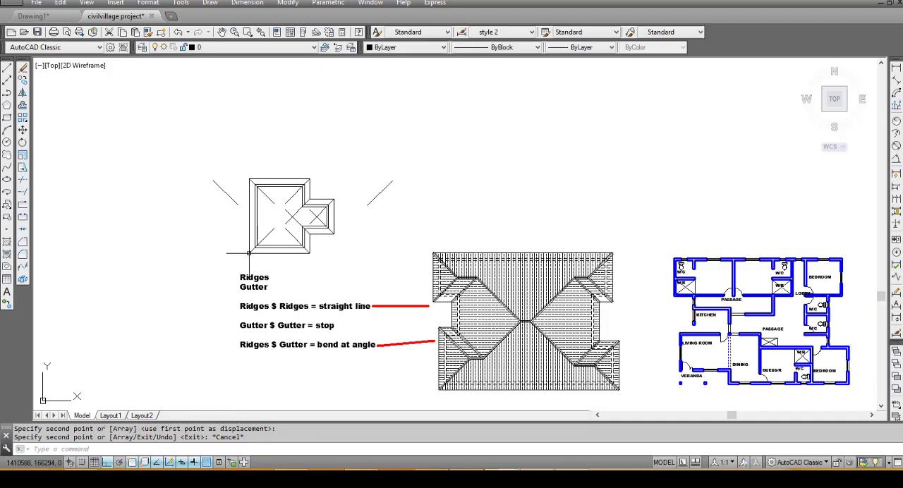
- Draw a horizontal ridge line about 1390 long toward the main block from the intersection of the projection's two hip lines
{"action": "scroll", "coordinate": [254, 251], "scroll_direction": "up", "scroll_amount": 4}
{"action": "scroll", "coordinate": [388, 201], "scroll_direction": "down", "scroll_amount": 3}
{"action": "scroll", "coordinate": [383, 205], "scroll_direction": "up", "scroll_amount": 2}
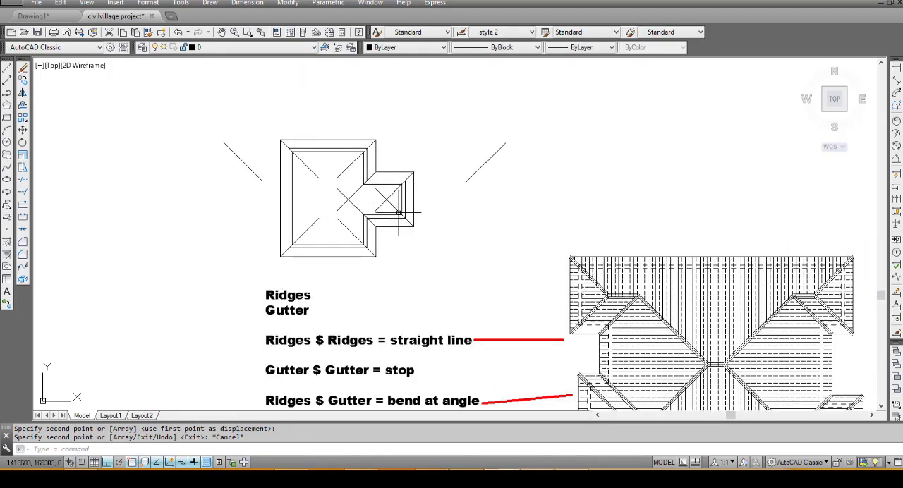
{"action": "left_click", "coordinate": [7, 68]}
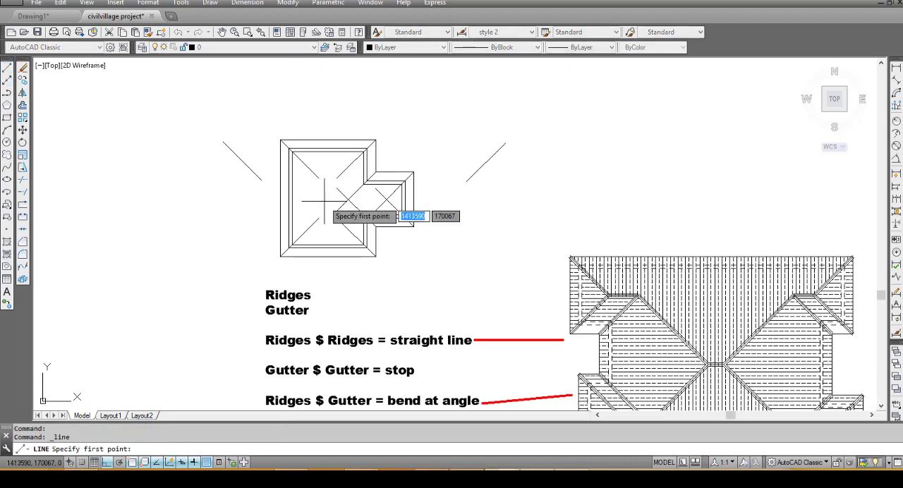
{"action": "scroll", "coordinate": [381, 205], "scroll_direction": "up", "scroll_amount": 3}
{"action": "left_click", "coordinate": [455, 194]}
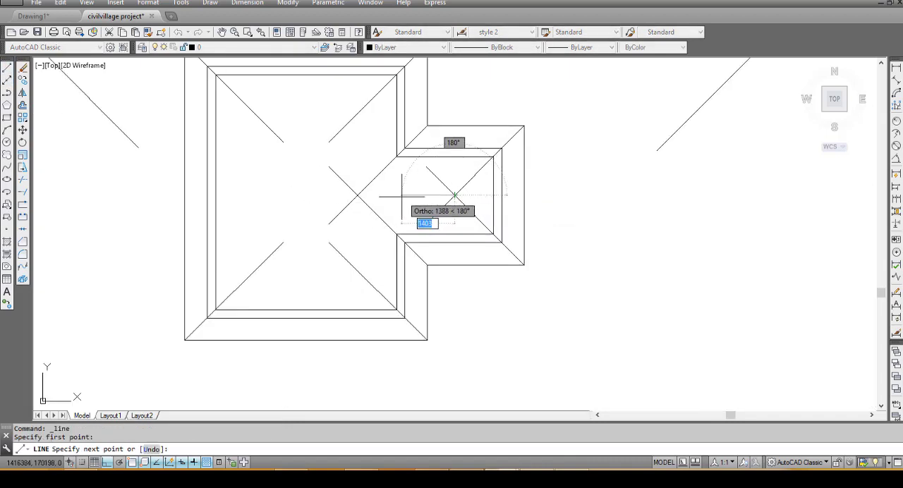
{"action": "left_click", "coordinate": [401, 196]}
{"action": "key", "text": "Escape"}
- Trim the ends of the projection's two hip lines that run past their intersection with the ridge
{"action": "type", "text": "tr"}
{"action": "key", "text": "Return"}
{"action": "key", "text": "Return"}
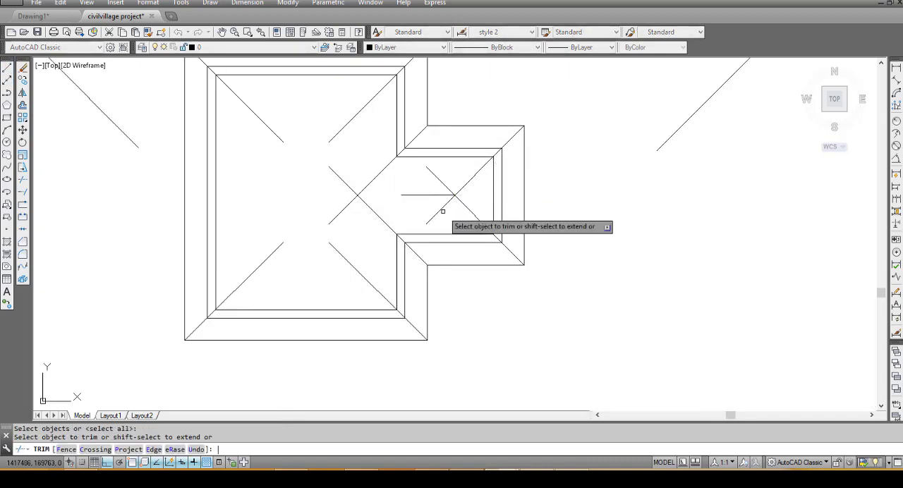
{"action": "left_click", "coordinate": [442, 211]}
{"action": "left_click", "coordinate": [439, 206]}
{"action": "left_click", "coordinate": [446, 180]}
{"action": "left_click", "coordinate": [431, 185]}
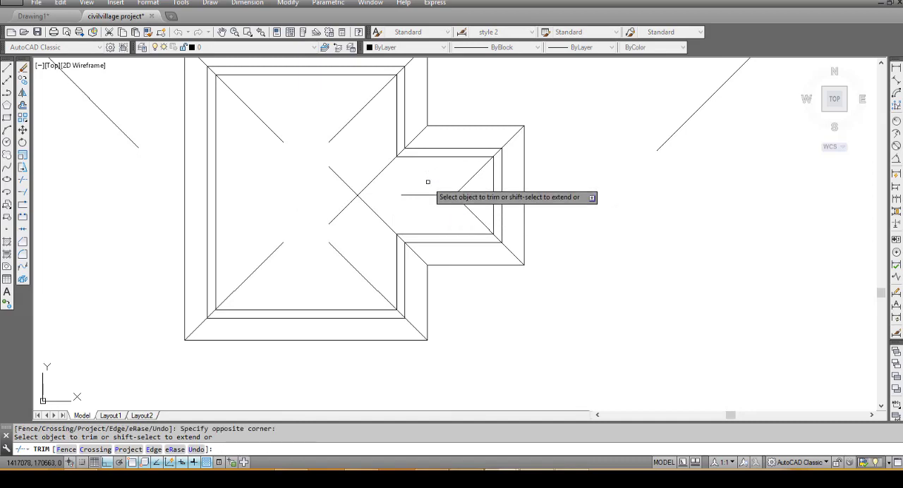
- Trim the two valley lines beyond their intersection inside the main block and extend the projection's ridge to that intersection
{"action": "key", "text": "Escape"}
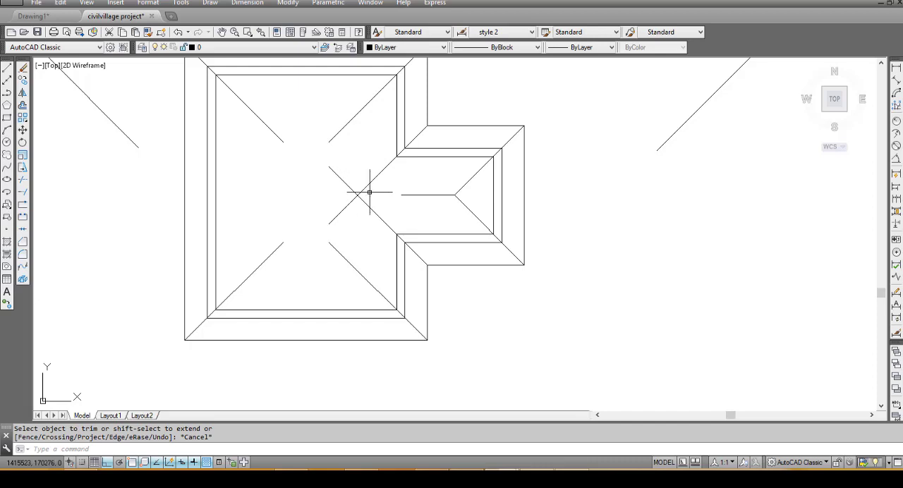
{"action": "key", "text": "Return"}
{"action": "key", "text": "Return"}
{"action": "left_click", "coordinate": [353, 176]}
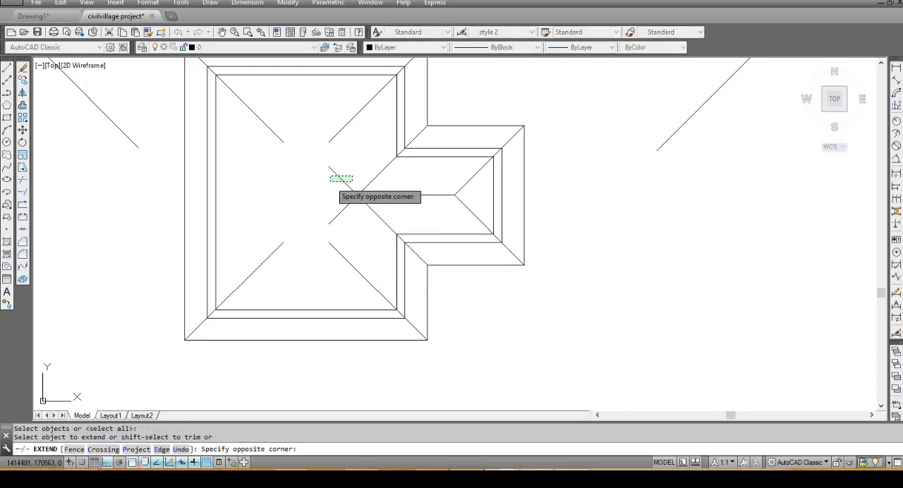
{"action": "left_click", "coordinate": [330, 183]}
{"action": "left_click", "coordinate": [353, 177]}
{"action": "left_click", "coordinate": [328, 177]}
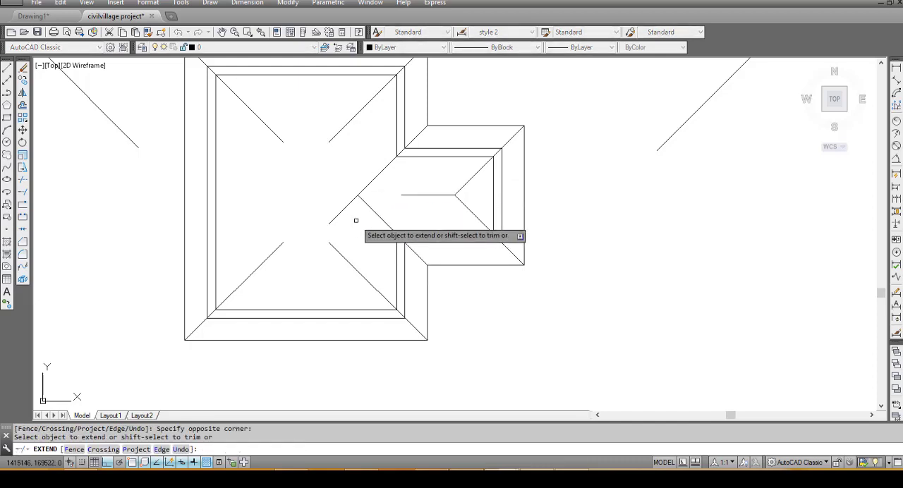
- Extend the main block's four corner hip lines inward until the upper pair and the lower pair each meet
{"action": "scroll", "coordinate": [363, 208], "scroll_direction": "down", "scroll_amount": 3}
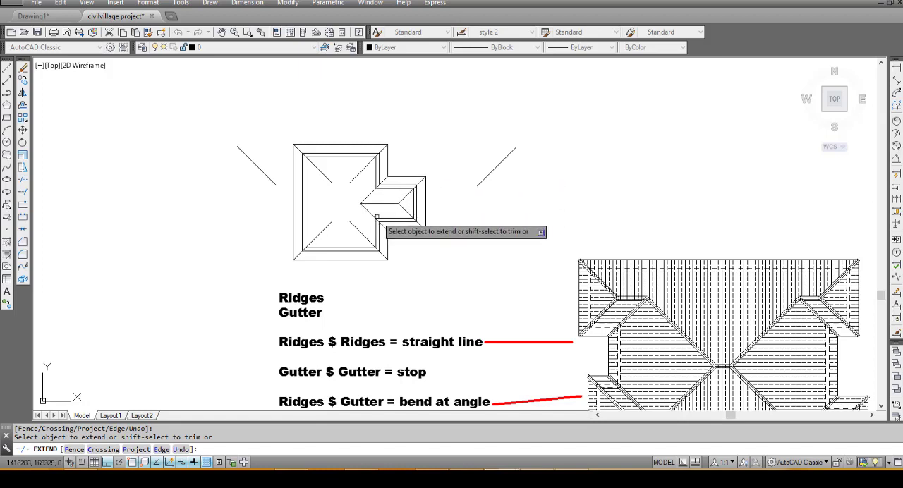
{"action": "scroll", "coordinate": [325, 169], "scroll_direction": "up", "scroll_amount": 2}
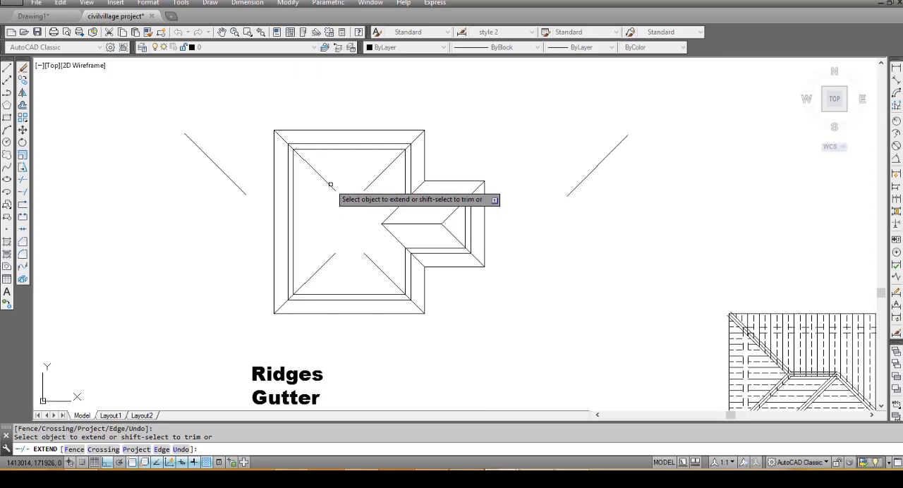
{"action": "left_click", "coordinate": [330, 182]}
{"action": "left_click", "coordinate": [332, 259]}
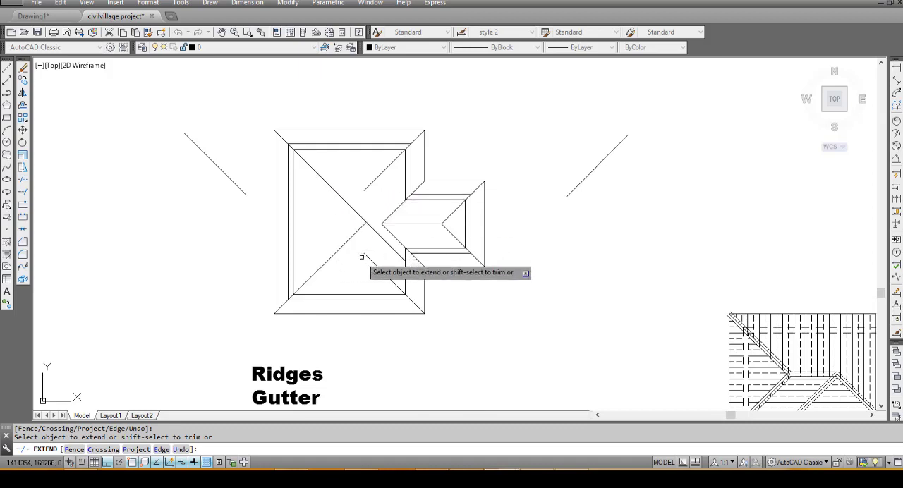
{"action": "left_click", "coordinate": [371, 185]}
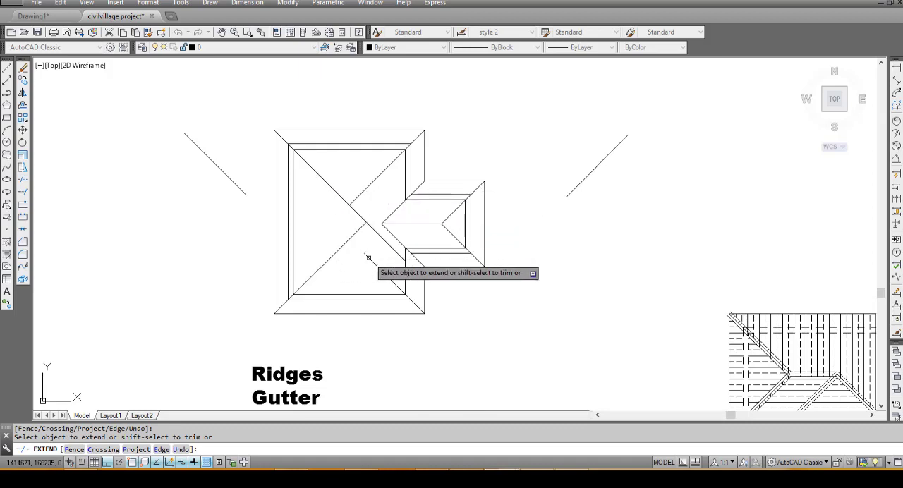
{"action": "left_click", "coordinate": [366, 255]}
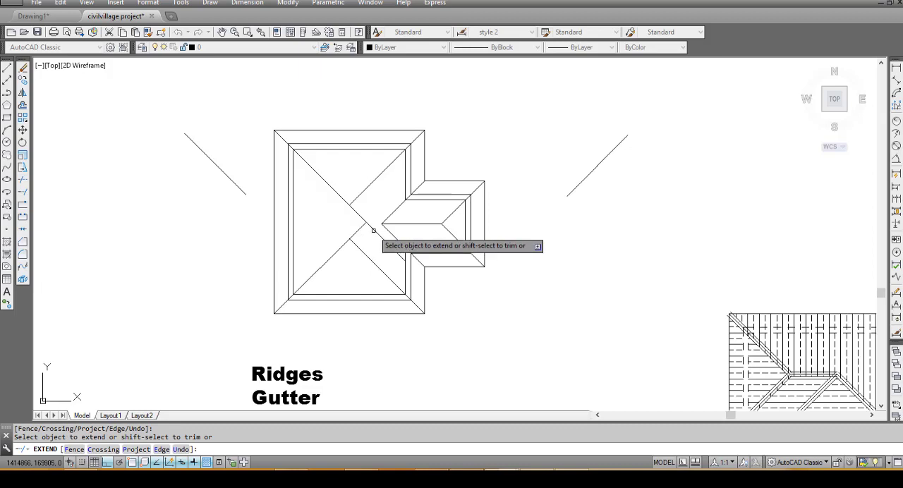
- Trim the main block's hip lines where they run past the upper and lower hip intersections
{"action": "left_click", "coordinate": [374, 230], "text": "shift"}
{"action": "left_click", "coordinate": [360, 230], "text": "shift"}
{"action": "left_click", "coordinate": [358, 213], "text": "shift"}
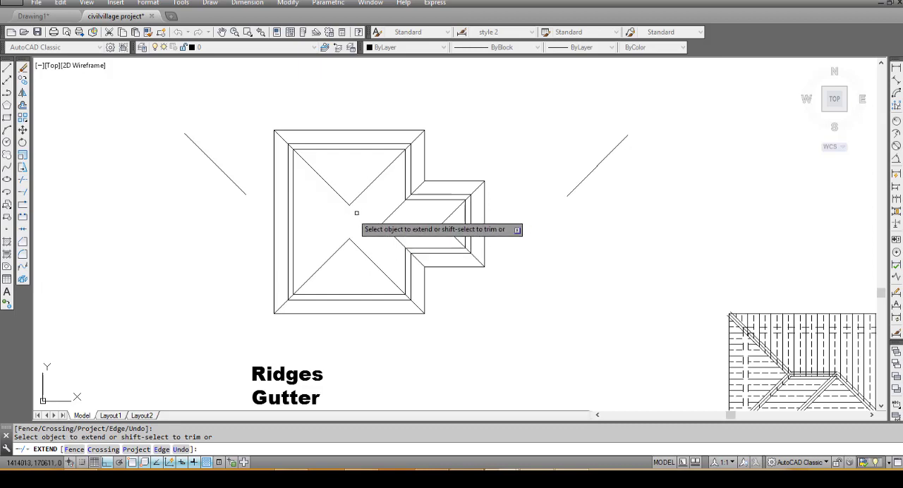
{"action": "key", "text": "Escape"}
- Draw the main block's vertical ridge line from the upper hip intersection to the lower hip intersection
{"action": "left_click", "coordinate": [7, 68]}
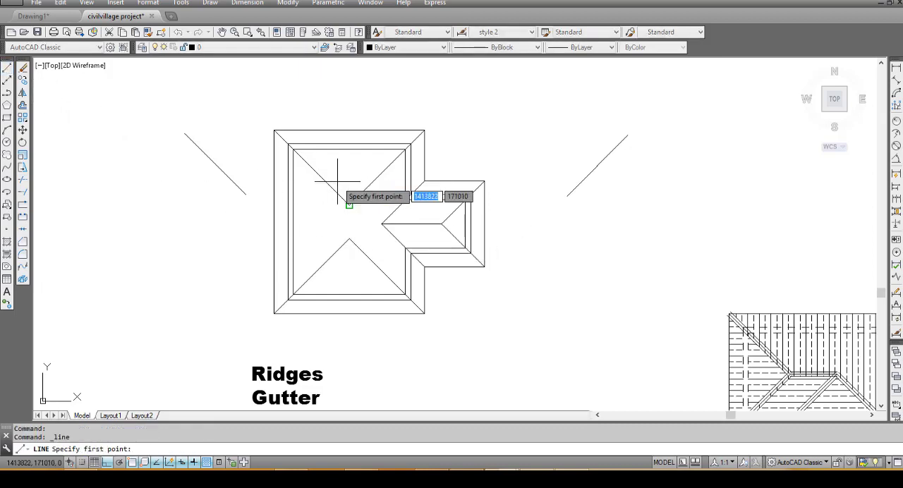
{"action": "left_click", "coordinate": [350, 205]}
{"action": "key", "text": "Escape"}
- Delete the two spare diagonal construction lines on either side of the roof plan
{"action": "scroll", "coordinate": [364, 177], "scroll_direction": "down", "scroll_amount": 2}
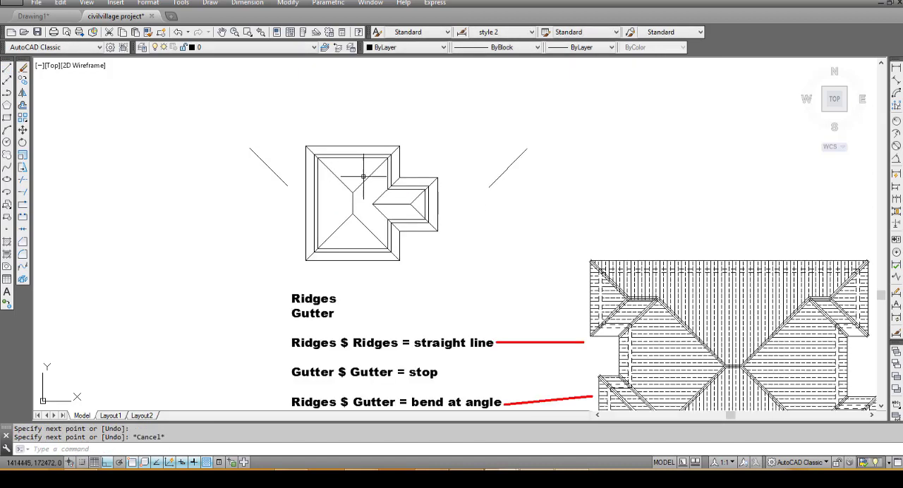
{"action": "left_click", "coordinate": [498, 170]}
{"action": "left_click", "coordinate": [474, 205]}
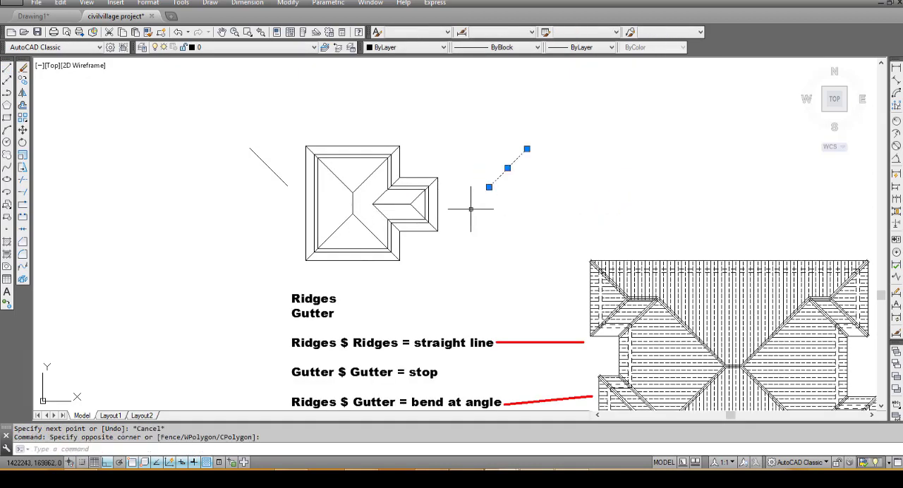
{"action": "left_click", "coordinate": [287, 184]}
{"action": "left_click", "coordinate": [235, 163]}
{"action": "key", "text": "Delete"}
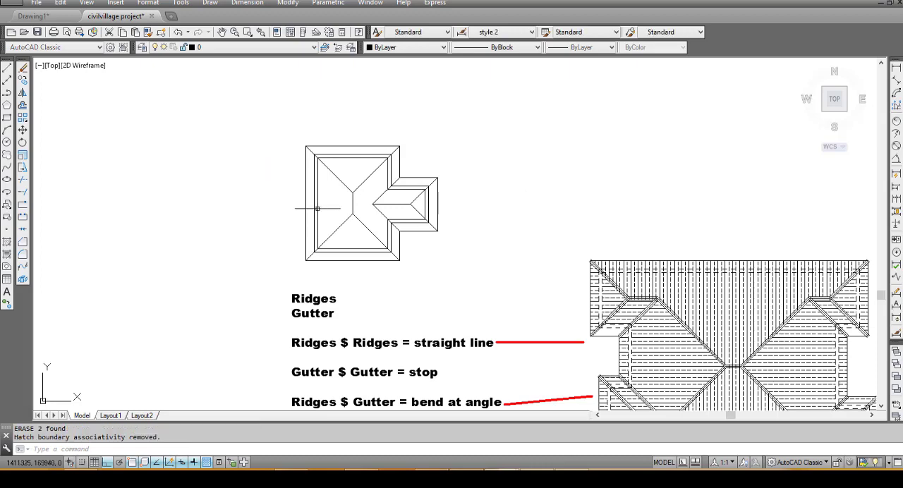
{"action": "scroll", "coordinate": [387, 177], "scroll_direction": "down", "scroll_amount": 2}
{"action": "scroll", "coordinate": [414, 243], "scroll_direction": "down", "scroll_amount": 2}
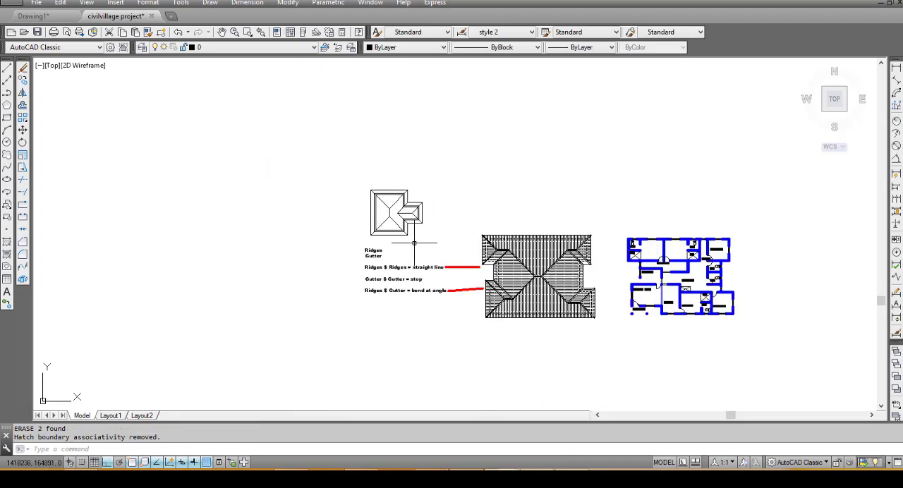
{"action": "scroll", "coordinate": [459, 292], "scroll_direction": "up", "scroll_amount": 2}
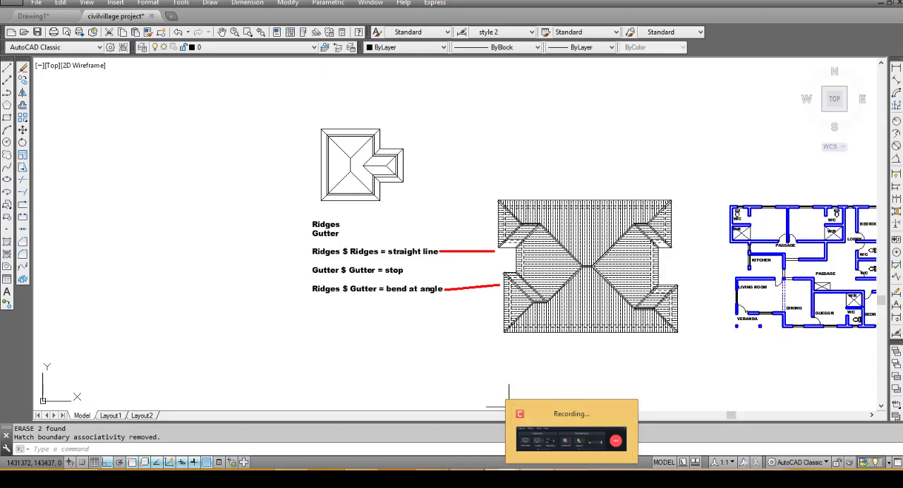
{"action": "left_click", "coordinate": [570, 479]}
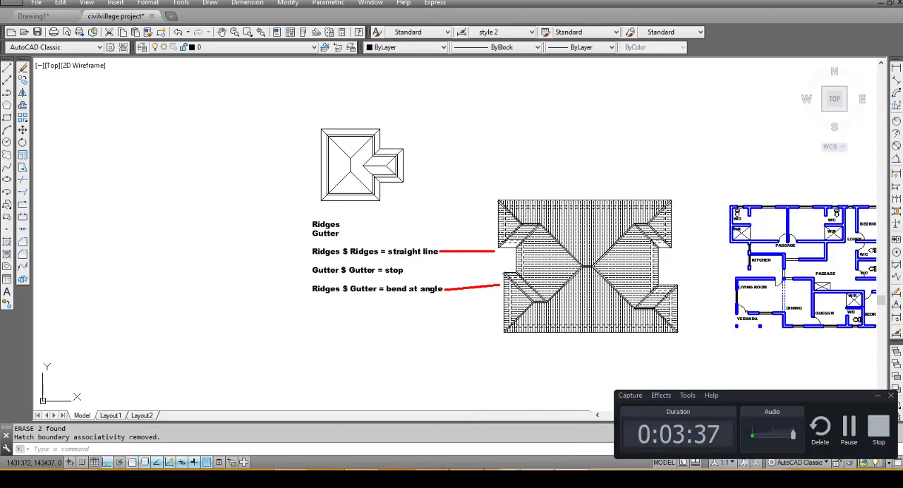